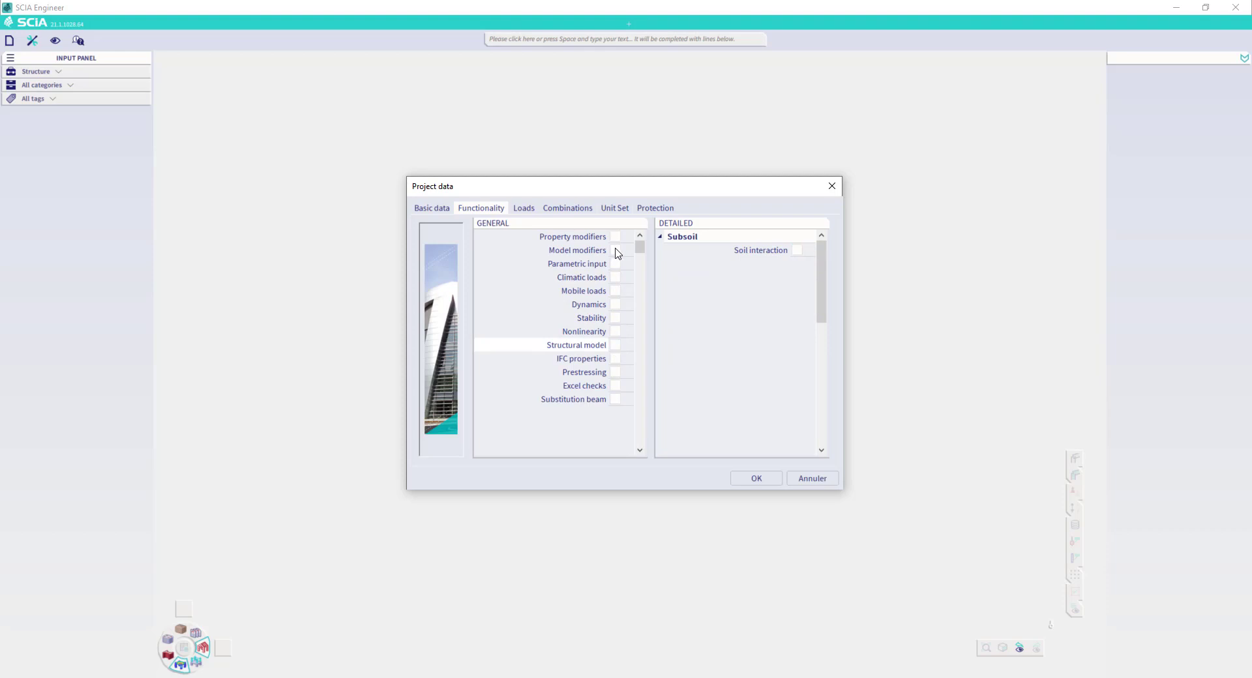
Enable the Model modifiers functionality in the project data and accept the settings.
left_click(616, 250)
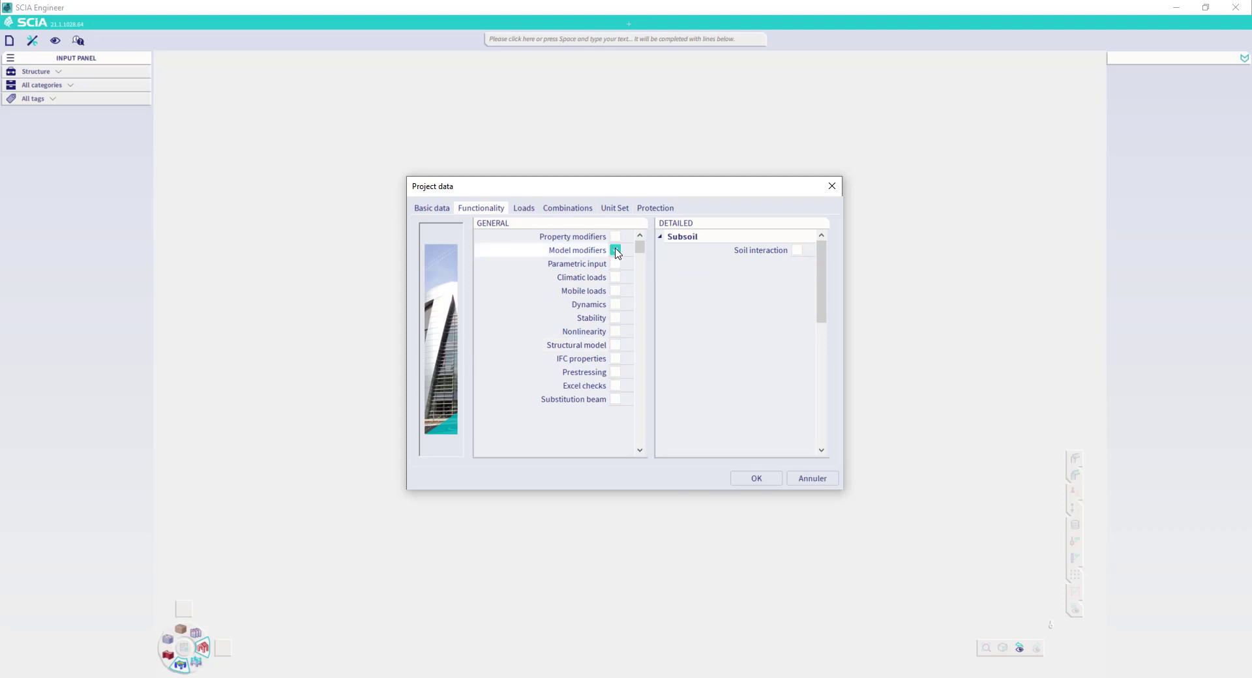
left_click(756, 480)
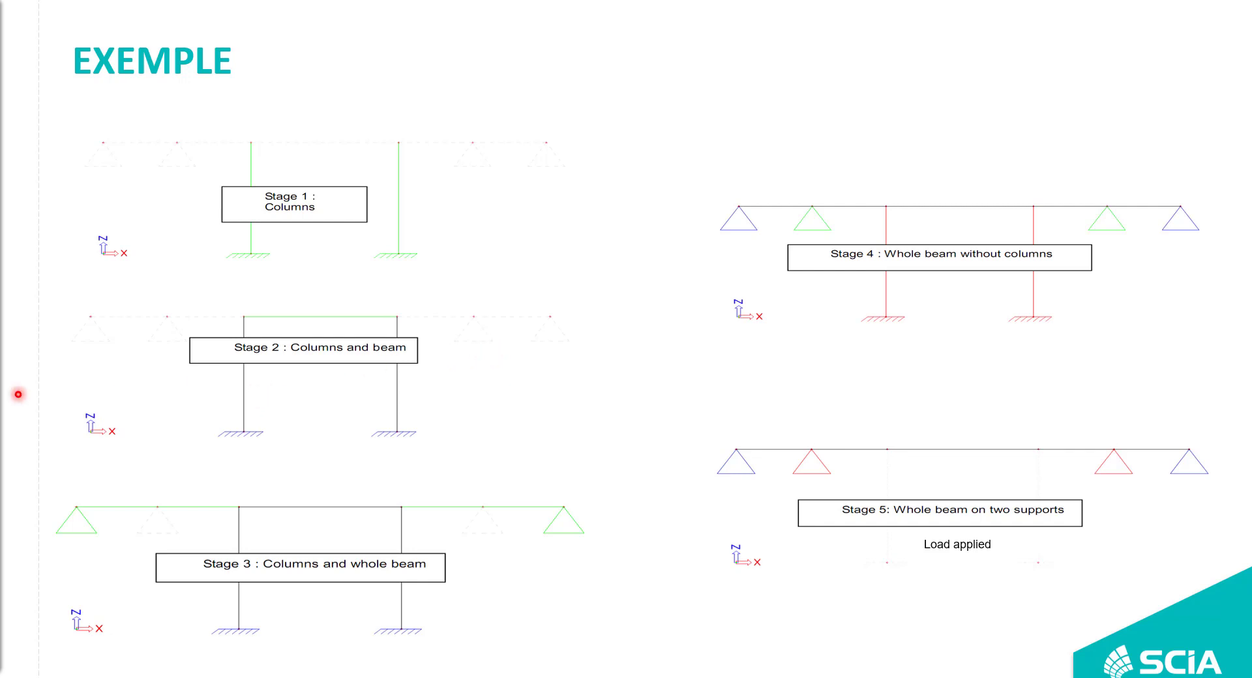
Switch to SCIA Engineer and add a new hollow rectangular O cross-section from the geometric shapes.
key("alt+Tab")
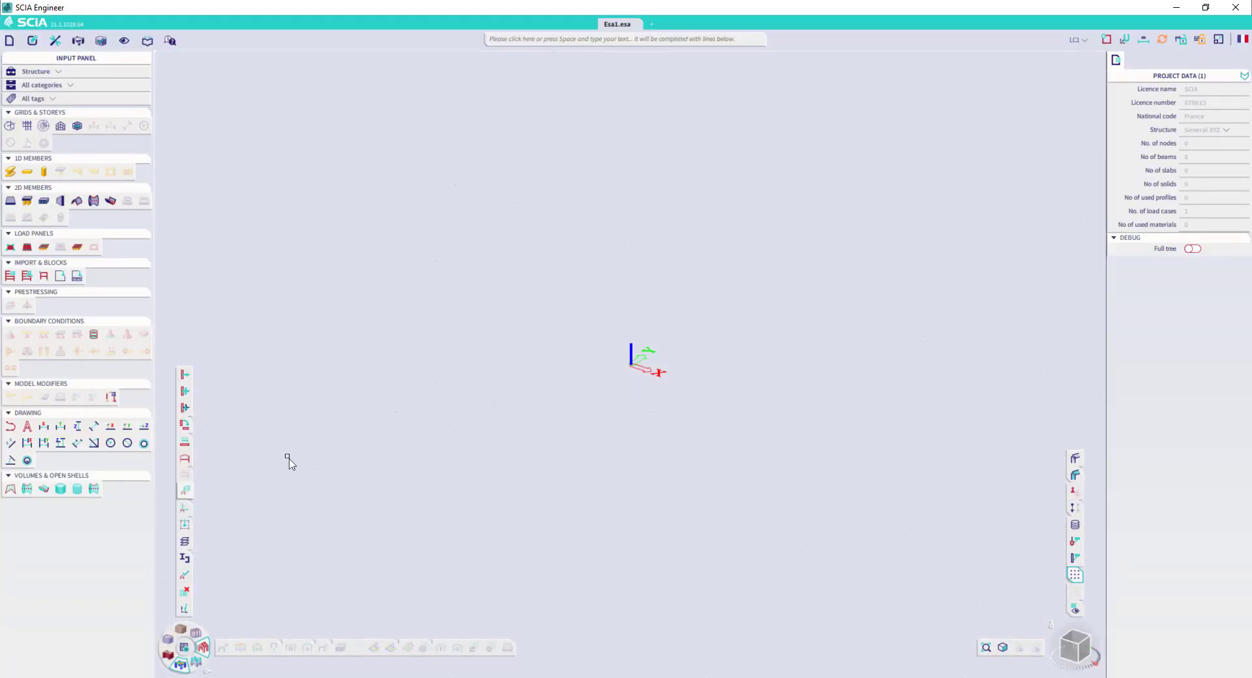
left_click(185, 558)
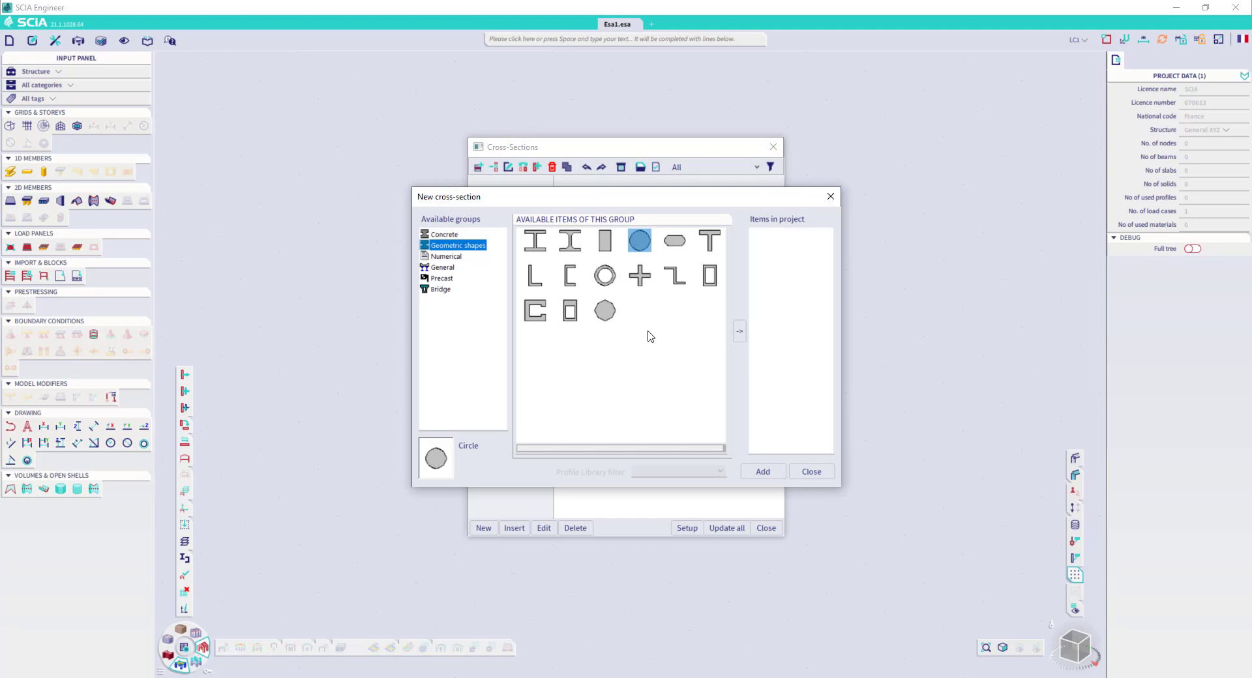
left_click(708, 277)
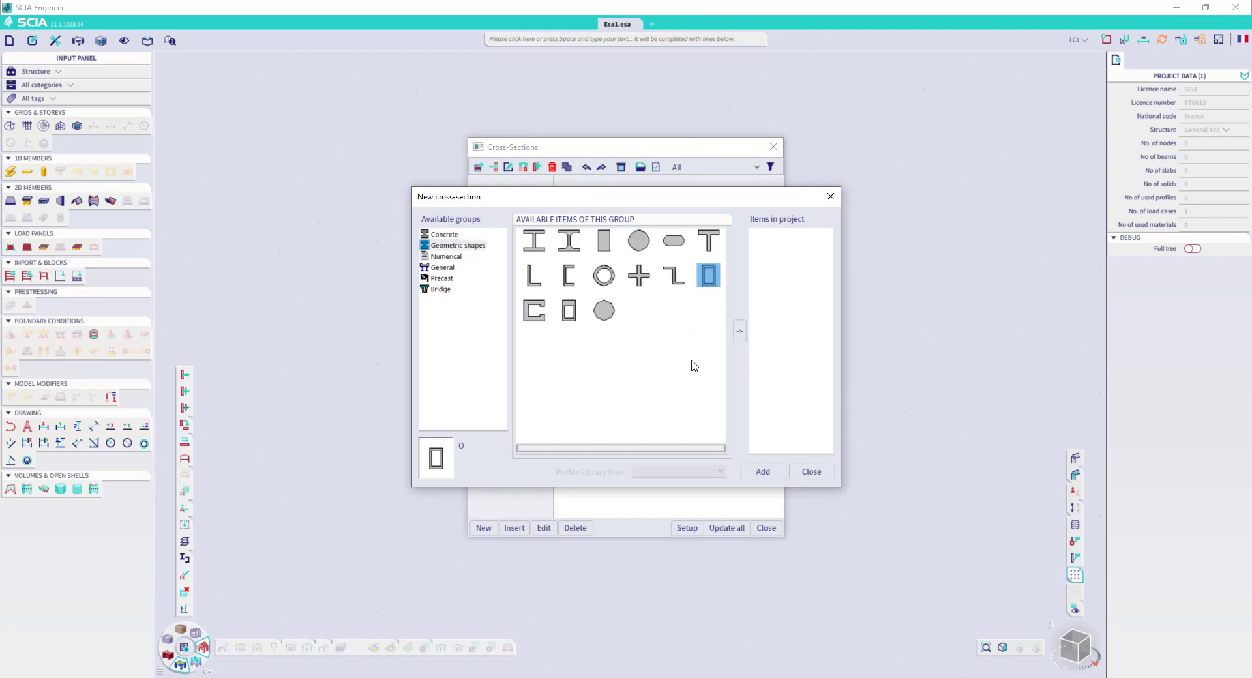
left_click(767, 472)
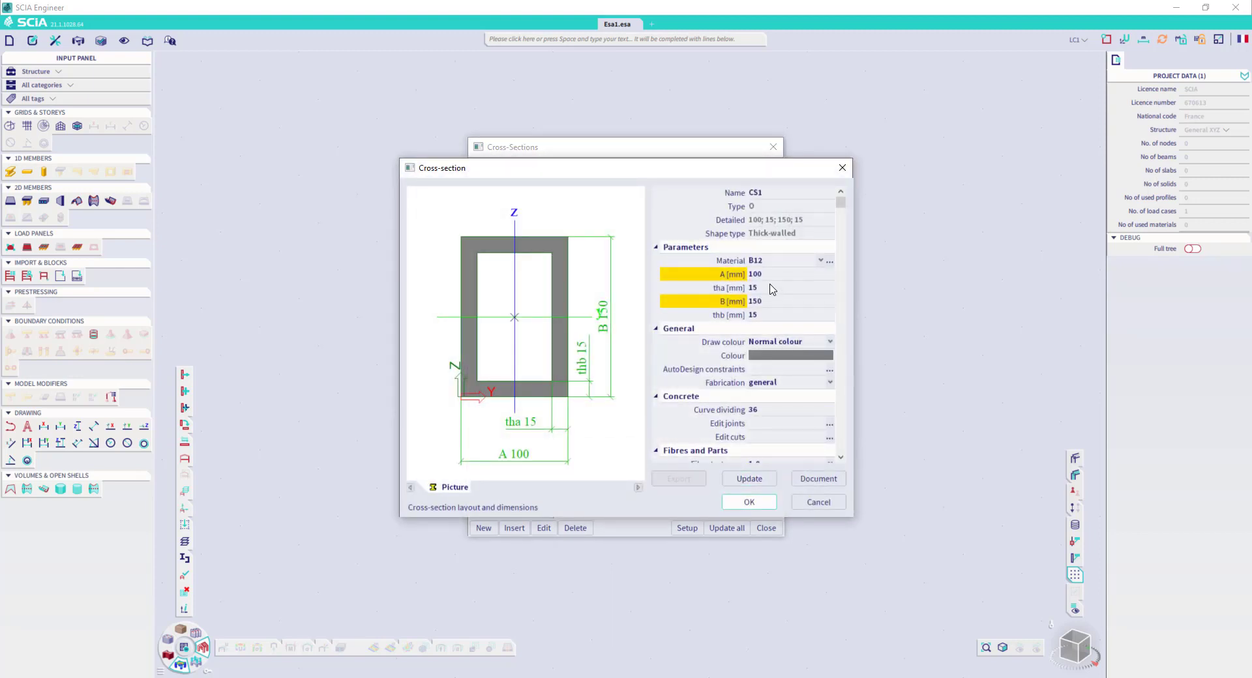
Set the hollow section's outer dimensions to A 4500 mm and B 1500 mm.
left_click(778, 275)
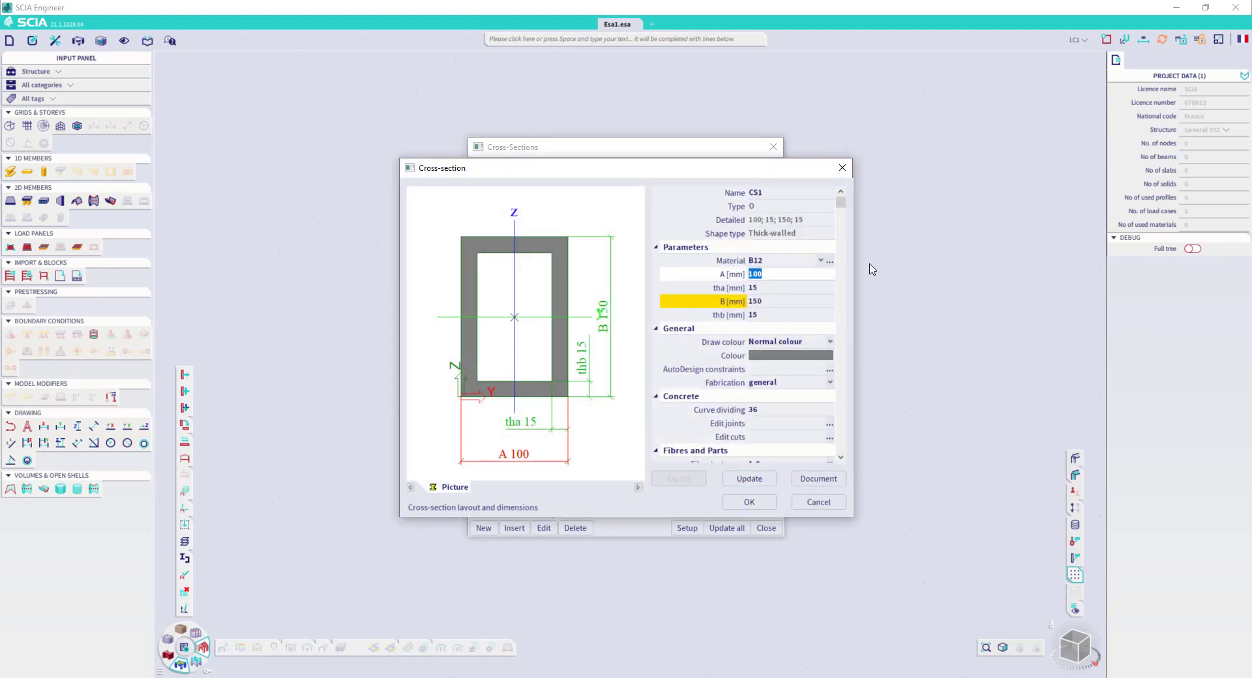
type("45")
key("Return")
left_click(781, 303)
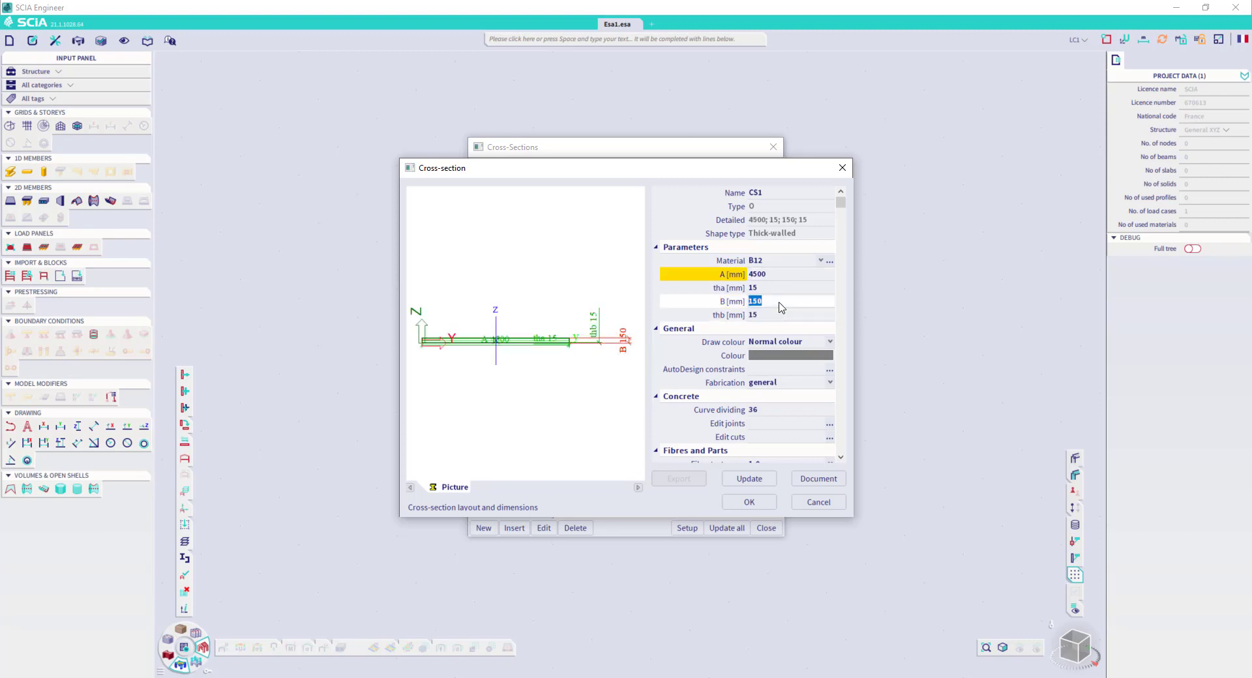
type("1500")
key("Return")
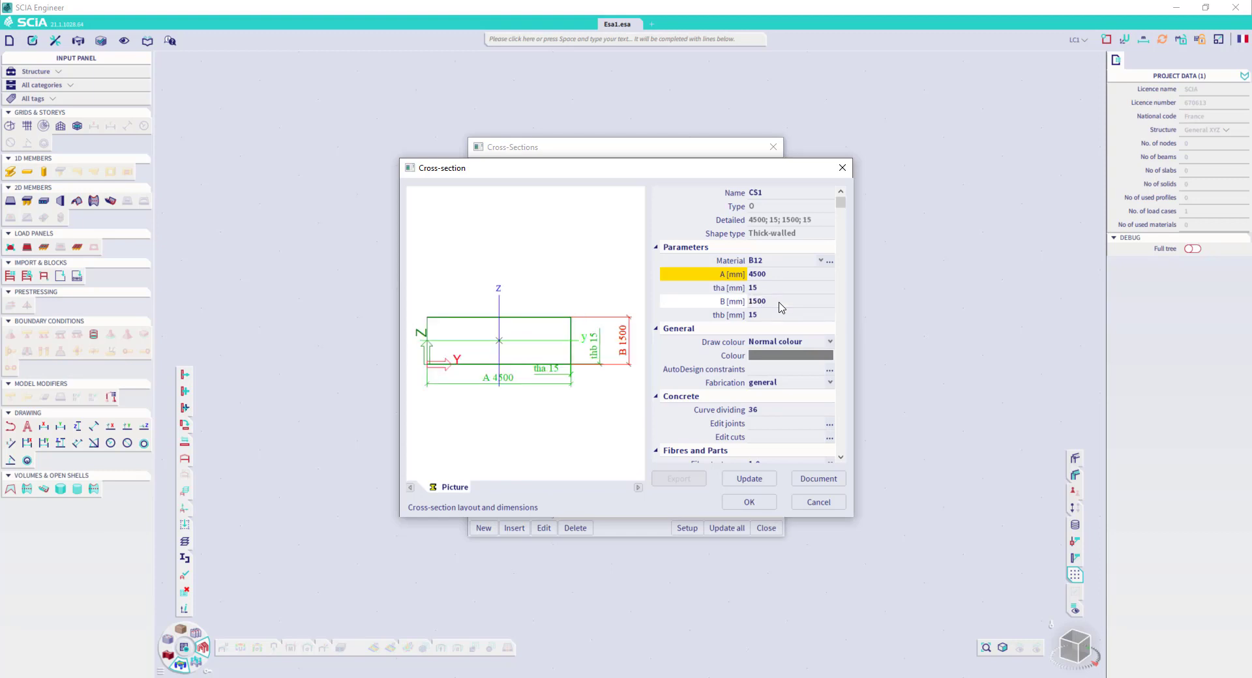
Set the hollow section's wall thicknesses tha and thb to 200 mm and accept the cross-section.
left_click(764, 290)
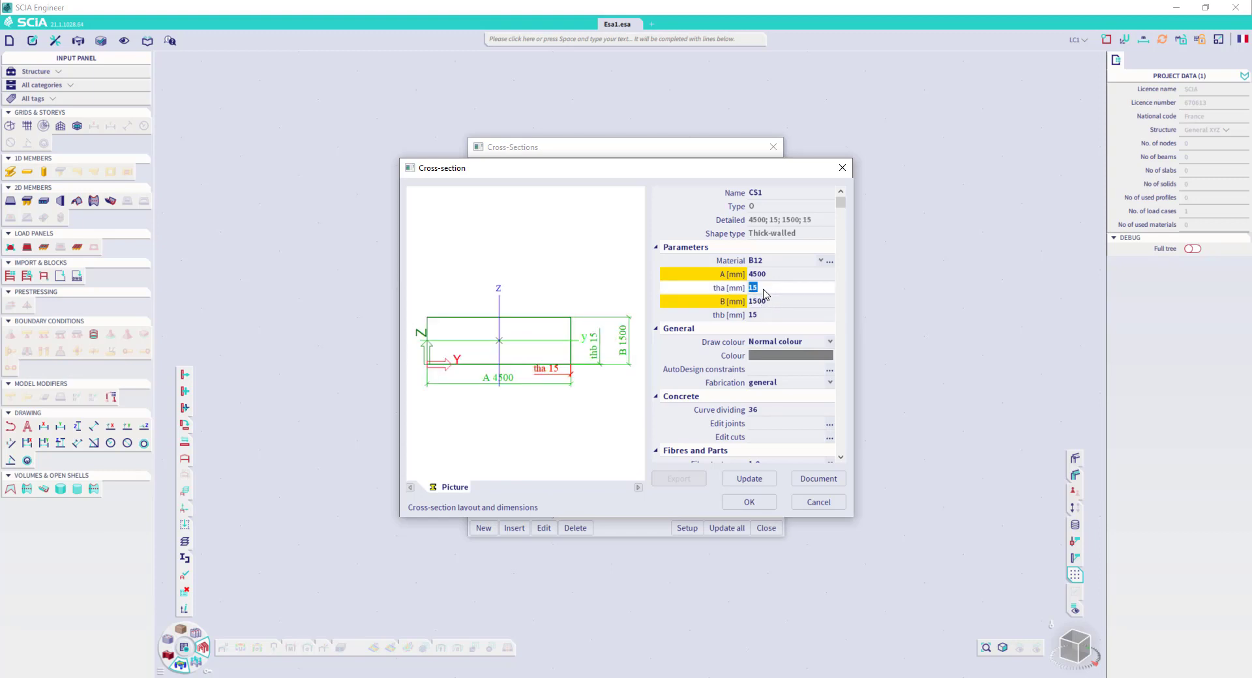
type("200")
left_click(771, 316)
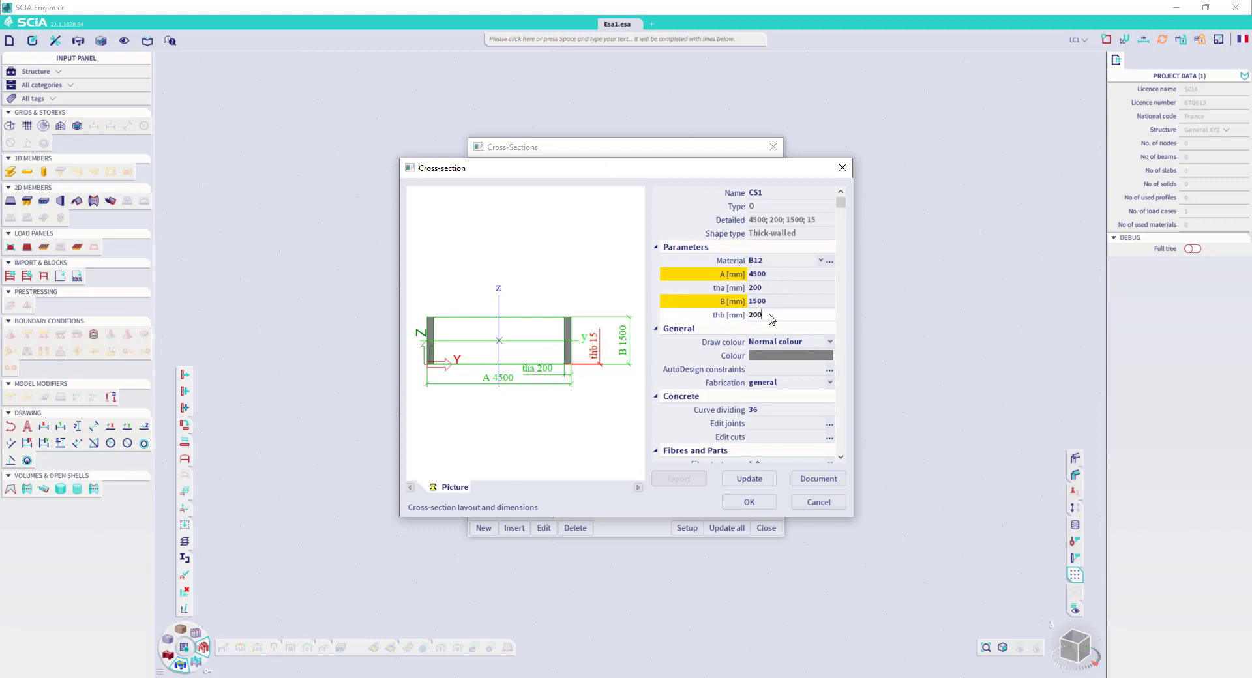
key("Return")
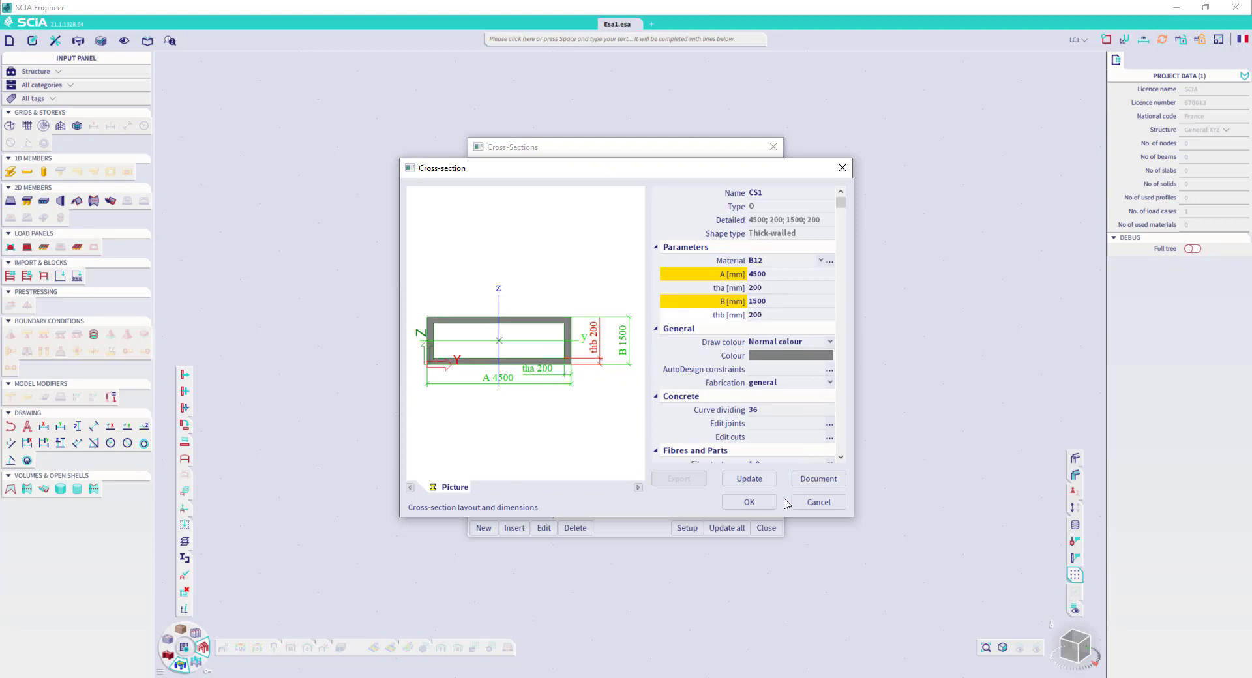
left_click(747, 502)
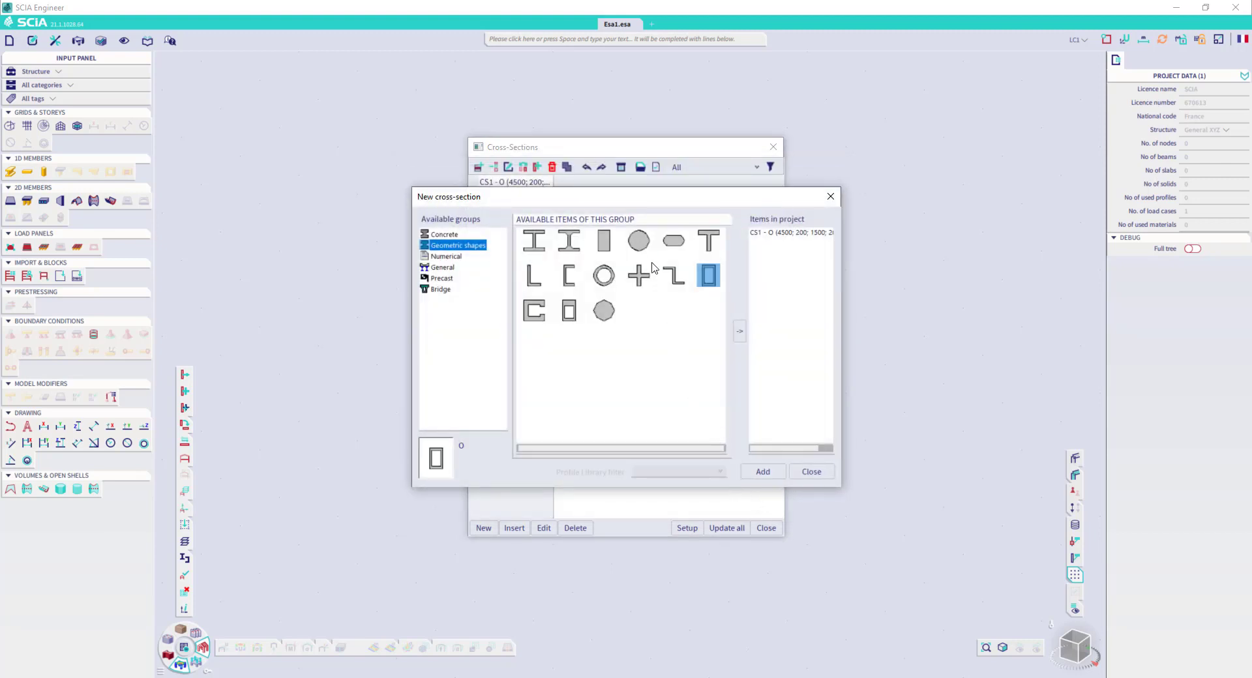
Add a circle cross-section with a diameter of 600 mm and close the cross-section library.
left_click(639, 243)
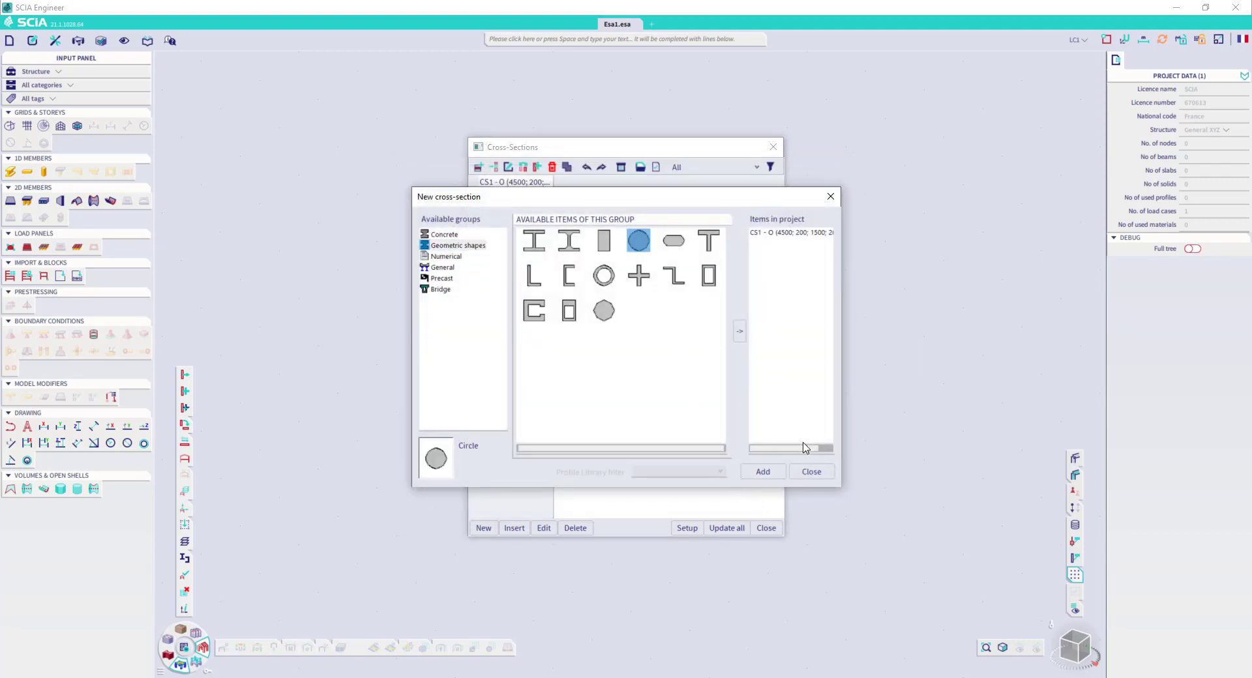
left_click(763, 471)
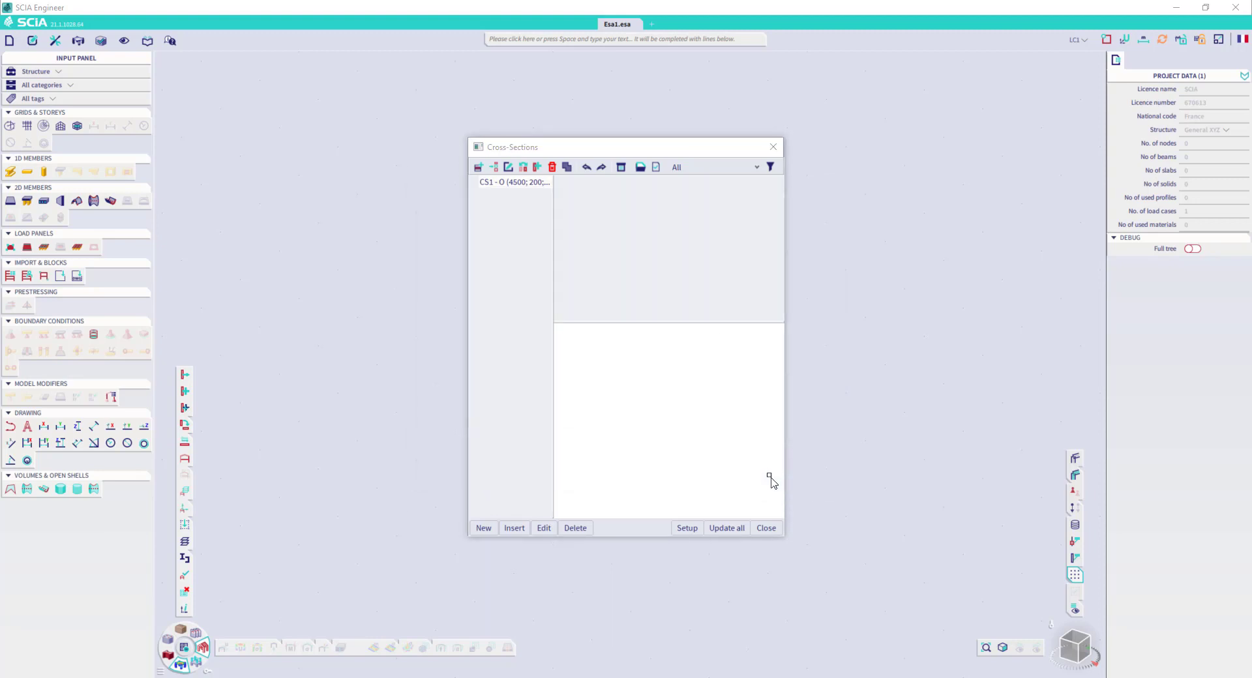
left_click(766, 276)
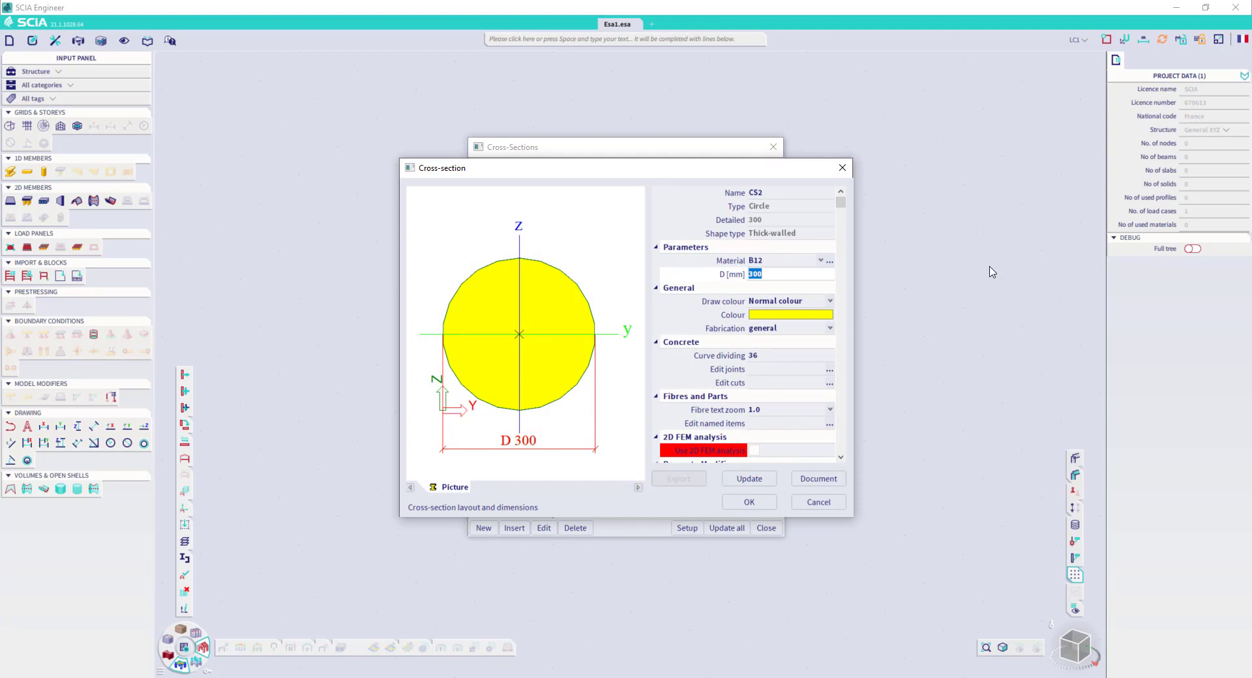
type("600")
left_click(760, 503)
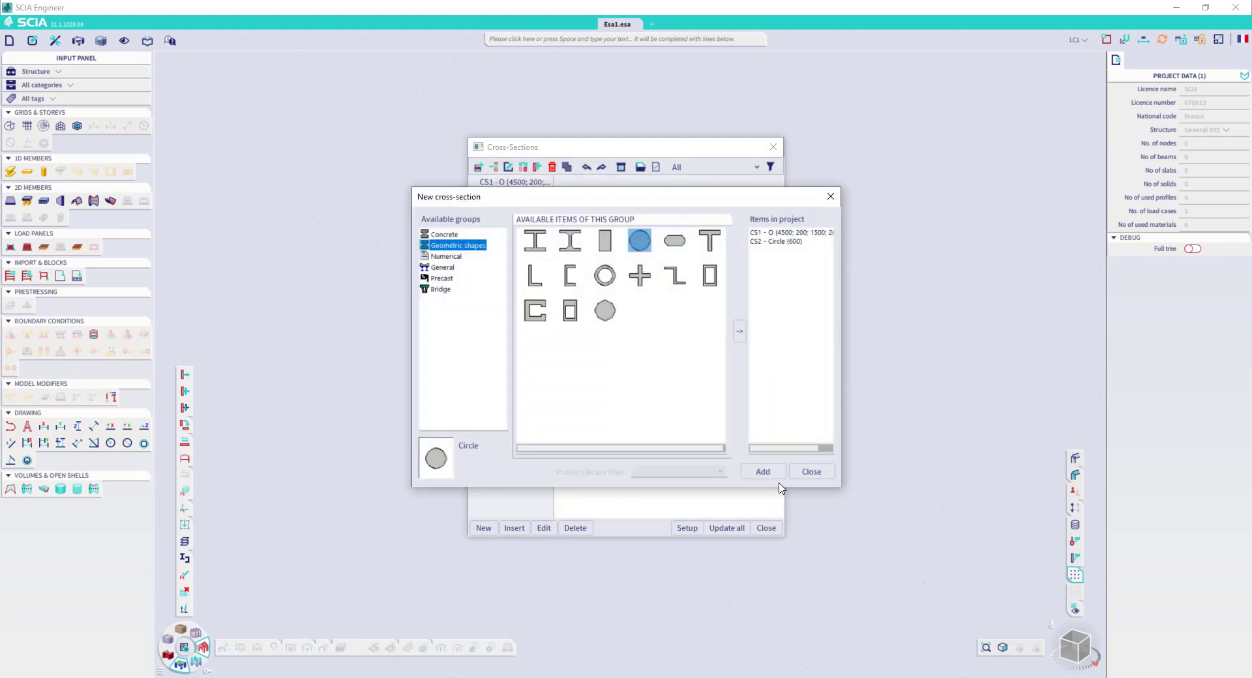
left_click(804, 471)
left_click(768, 528)
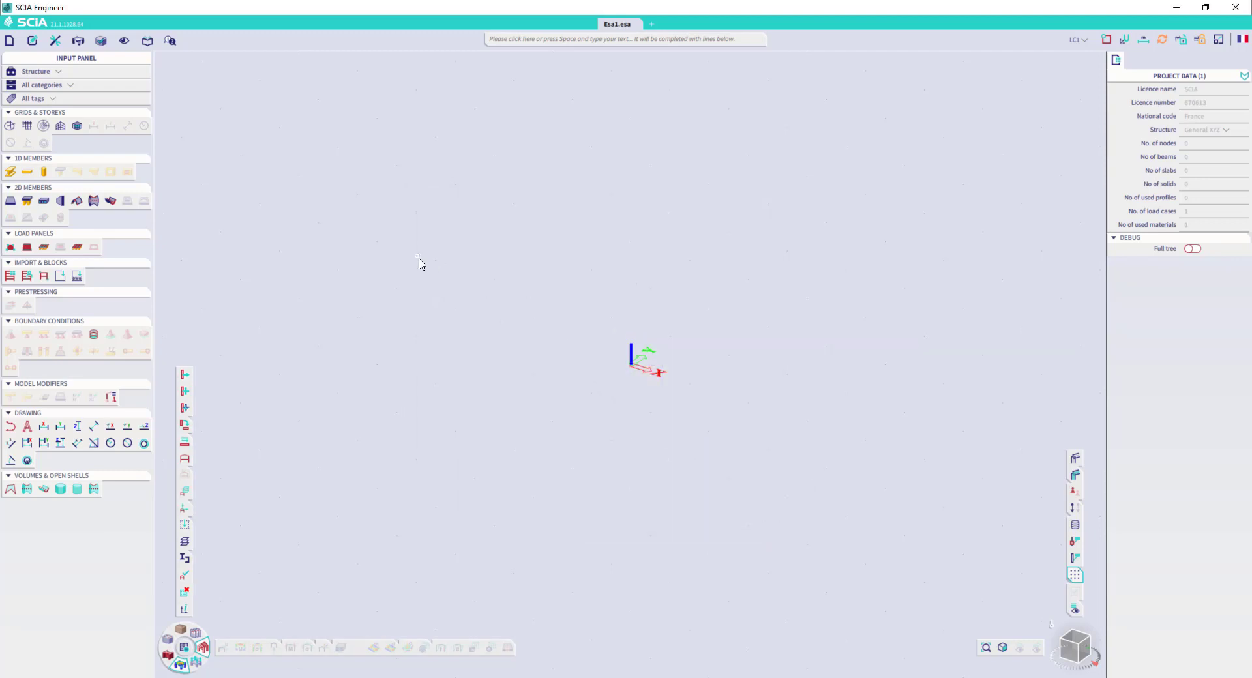
Define a new horizontal beam with the hollow O cross-section CS1 and a length of 8 m.
left_click(26, 173)
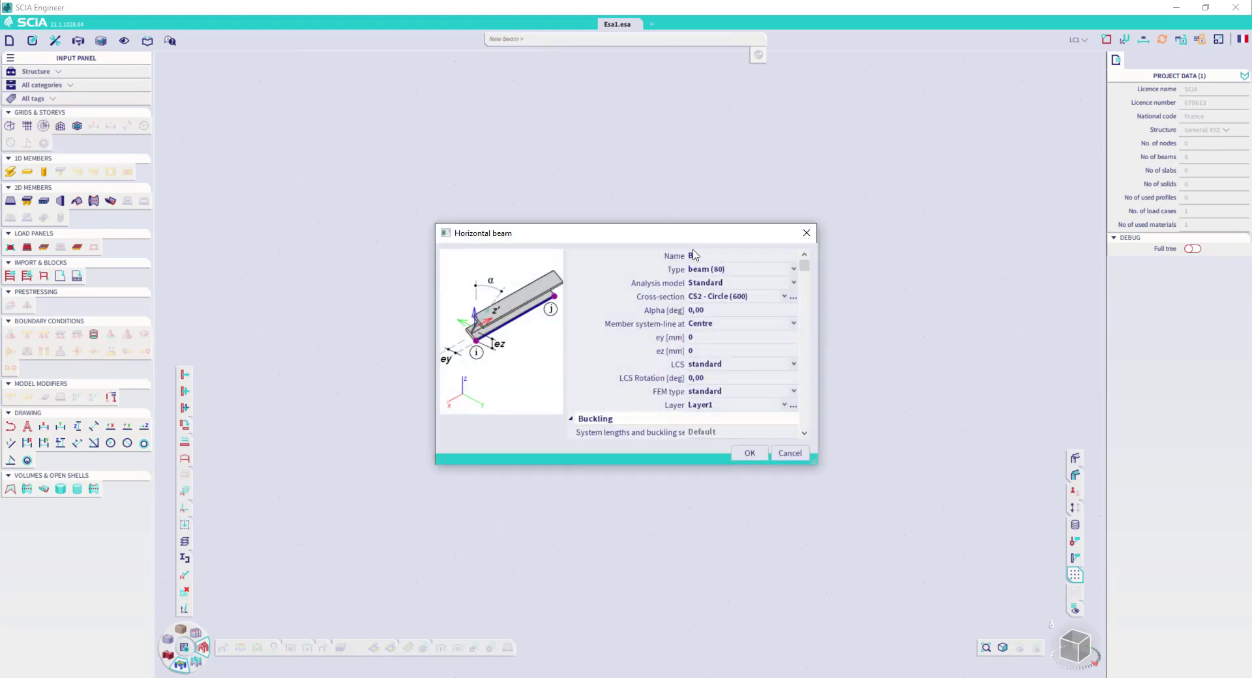
left_click(783, 298)
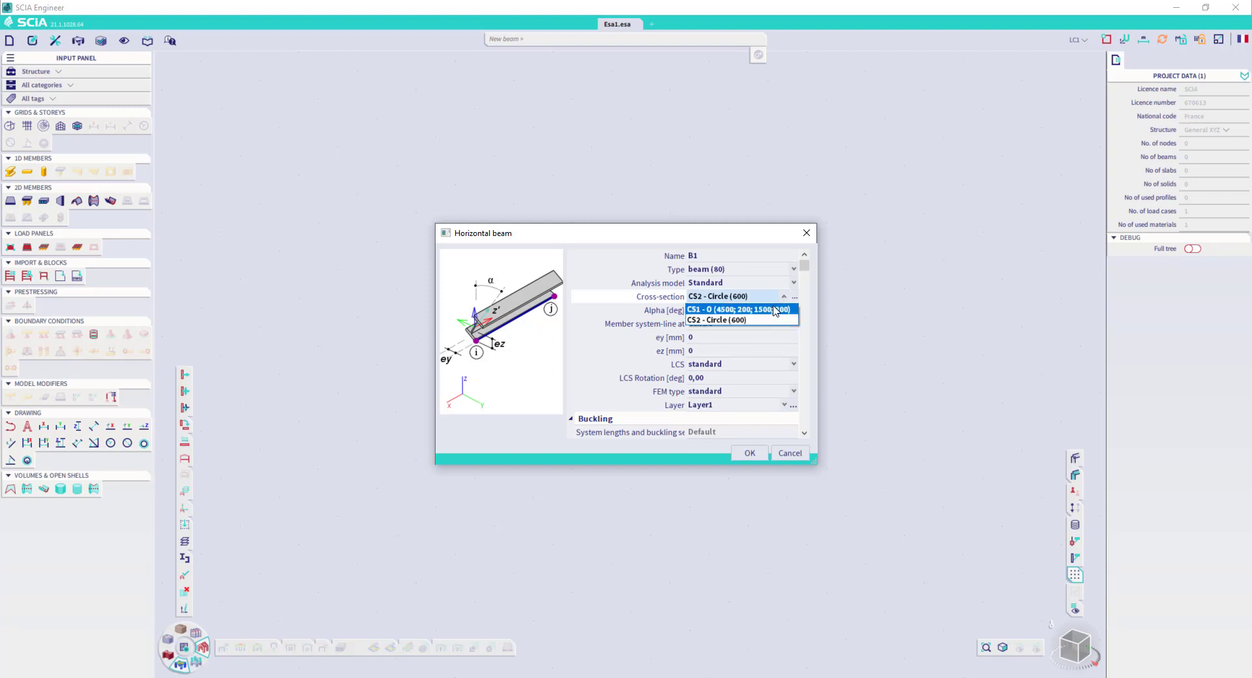
left_click(775, 310)
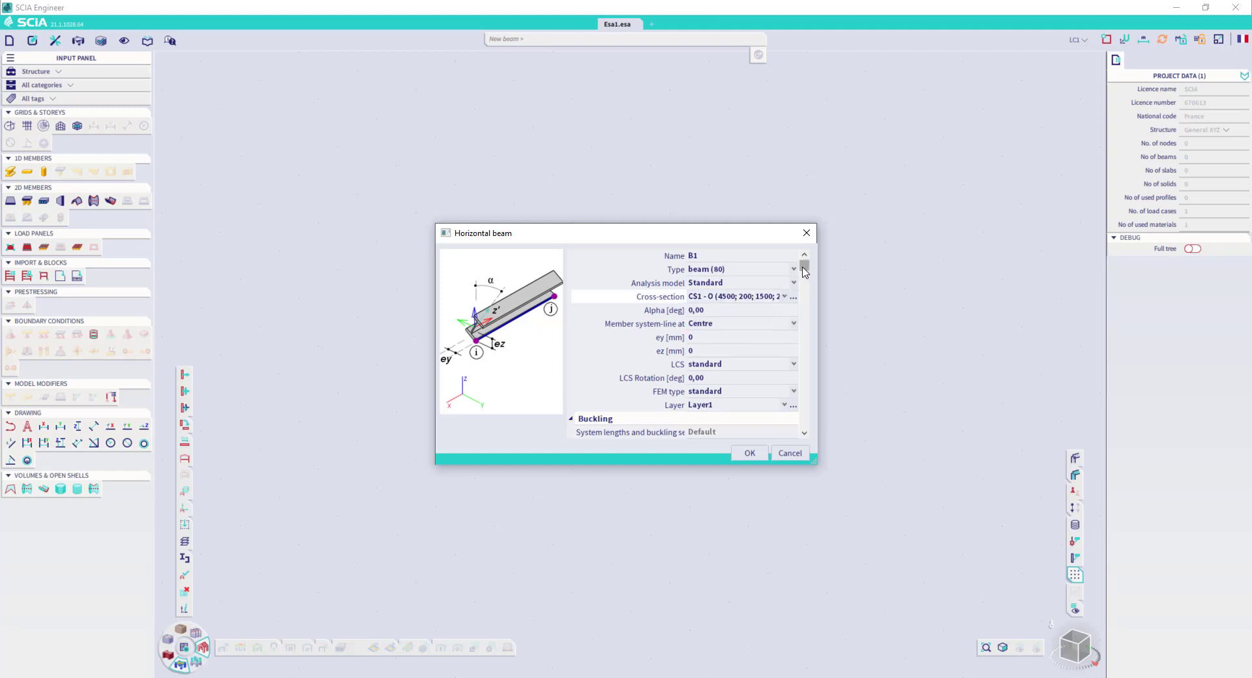
left_click_drag(803, 270, 804, 352)
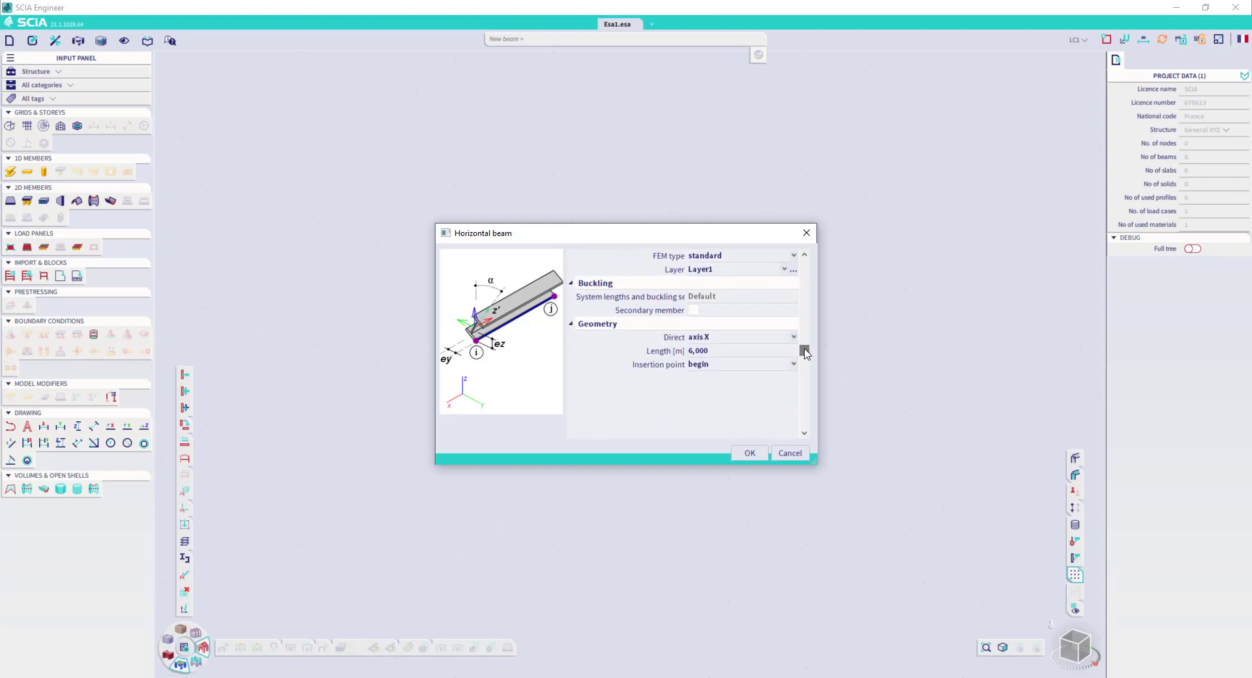
left_click(729, 353)
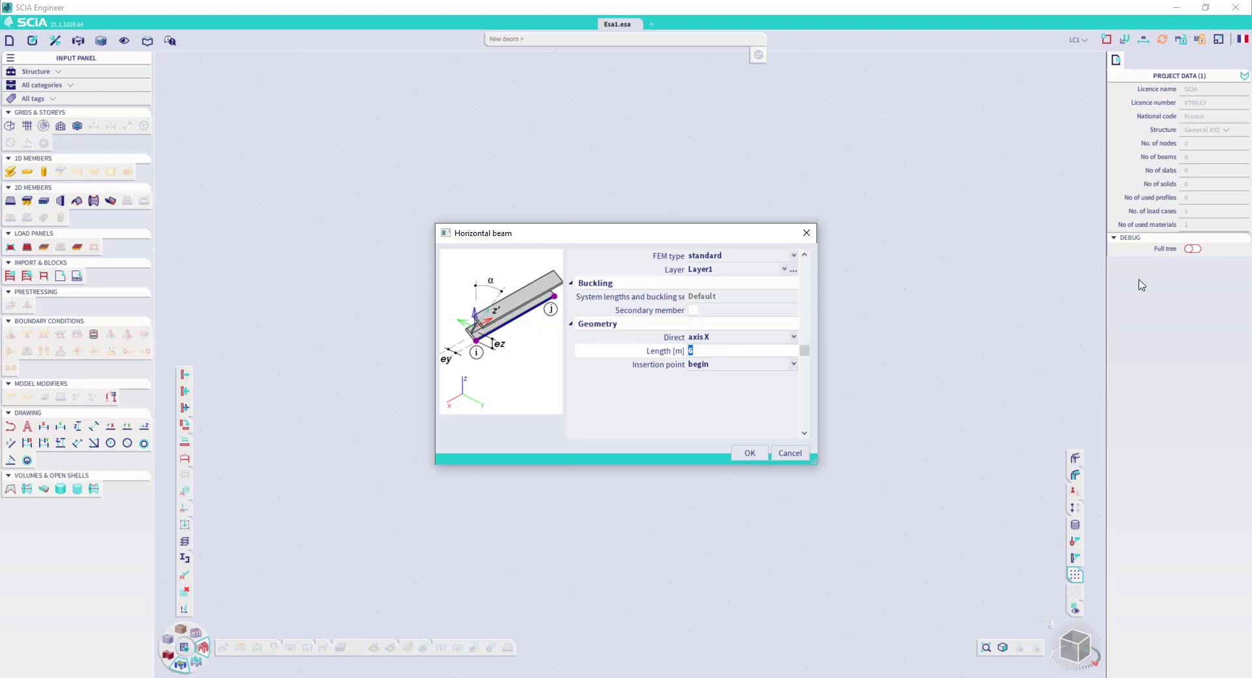
type("8")
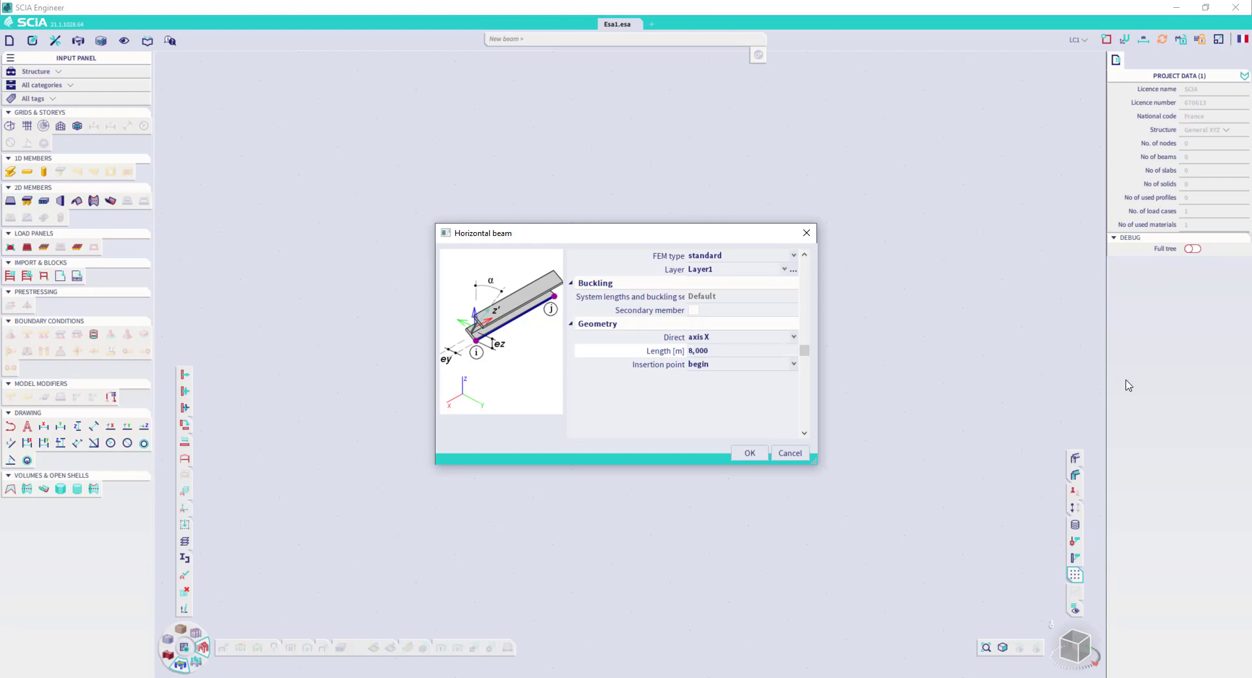
left_click(750, 453)
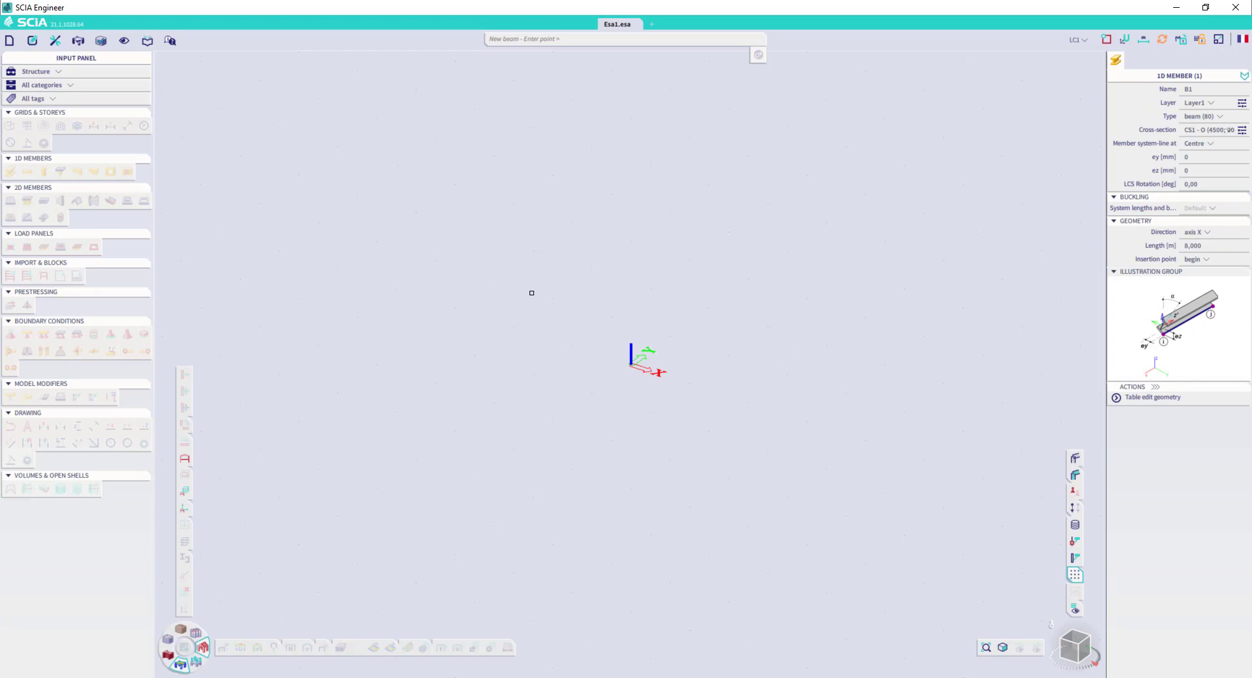
Place three beams end to end along the X axis, starting at the origin 0 0, and finish beam input.
left_click(555, 40)
type("0 0")
key("Return")
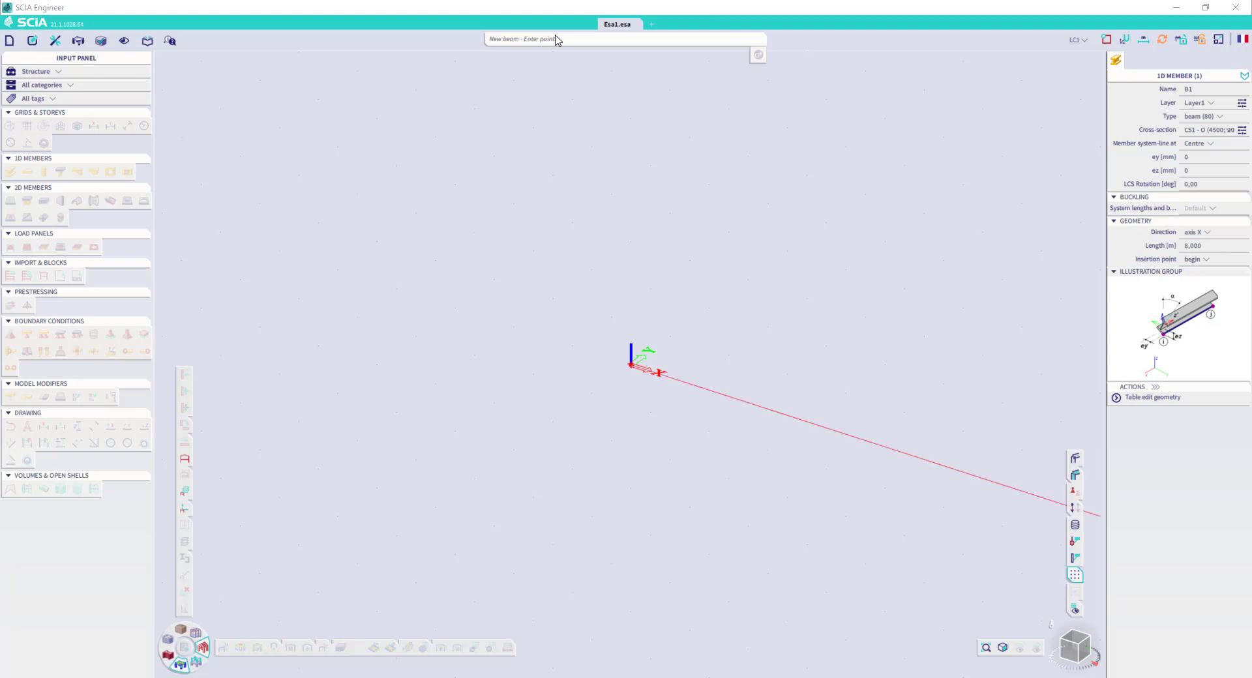
scroll(791, 302, "down", 1)
middle_click_drag(700, 285, 287, 185)
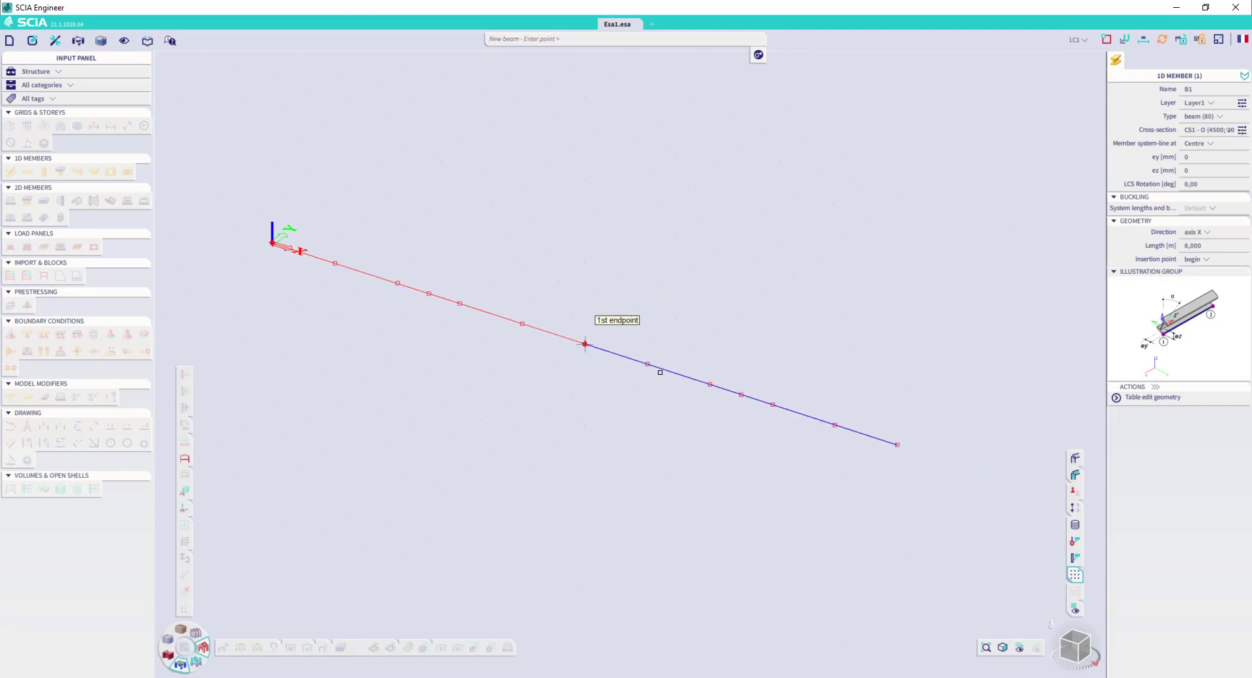
left_click(897, 446)
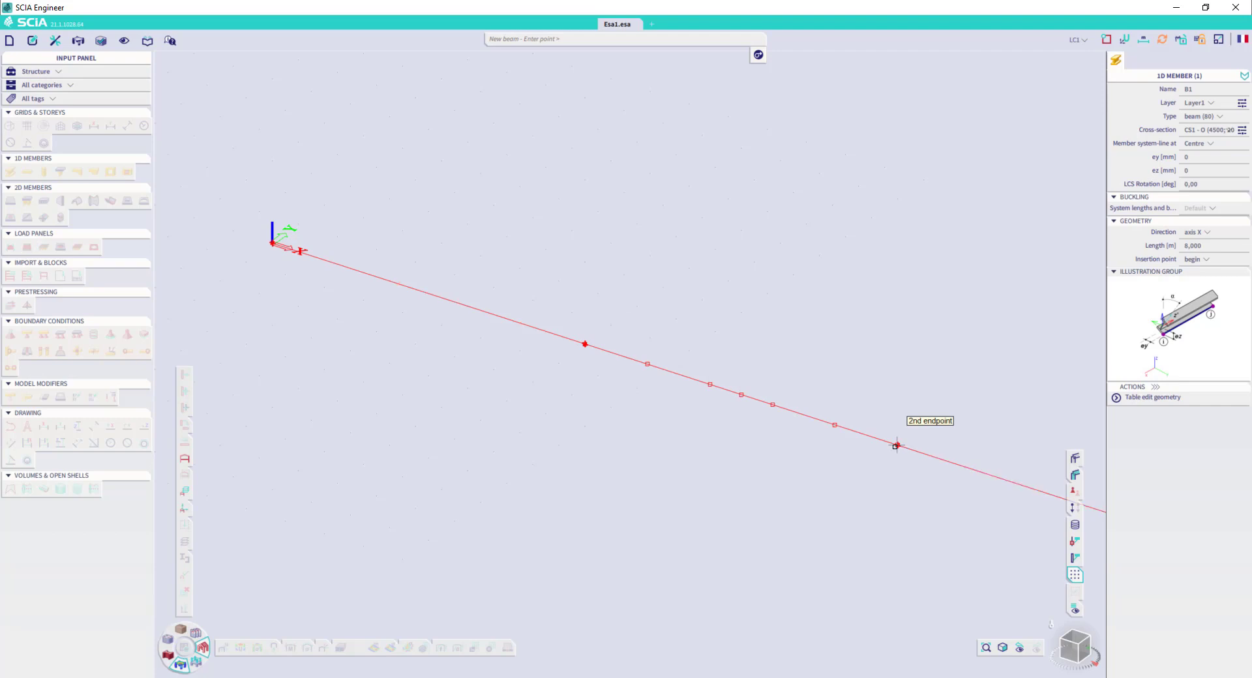
key("Escape")
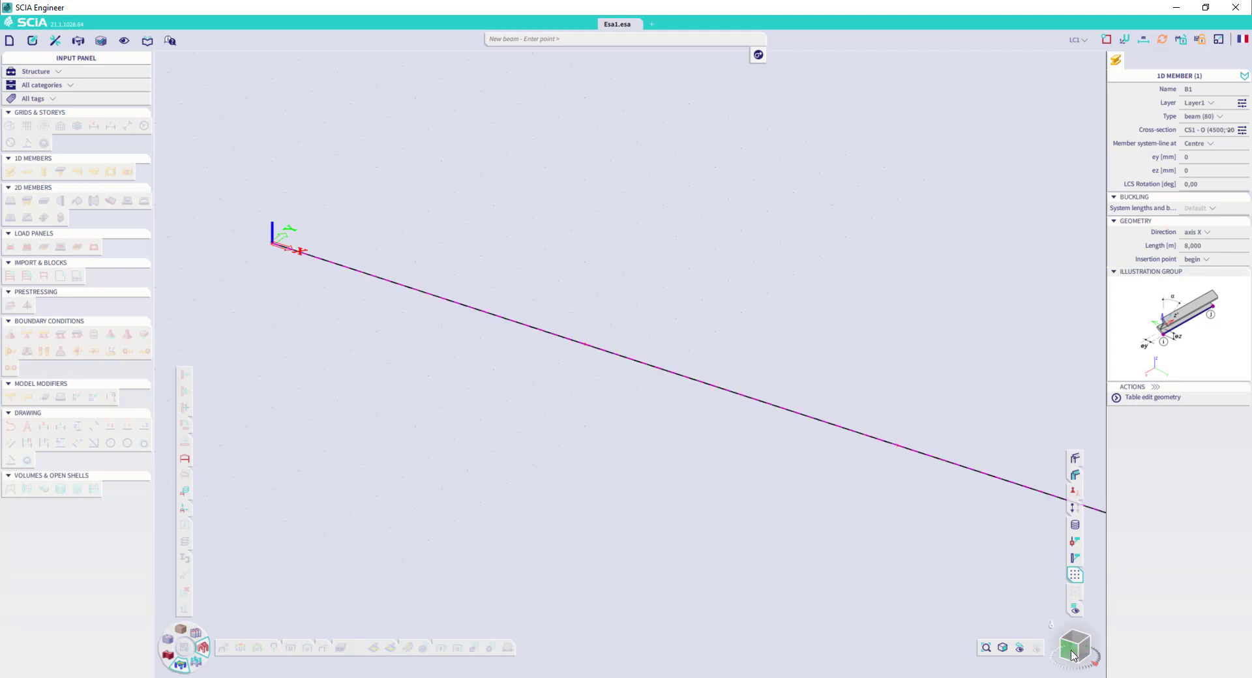
Define a new column with cross-section CS2 - Circle (600), a length of 5 m and its insertion point at the top.
left_click(1073, 651)
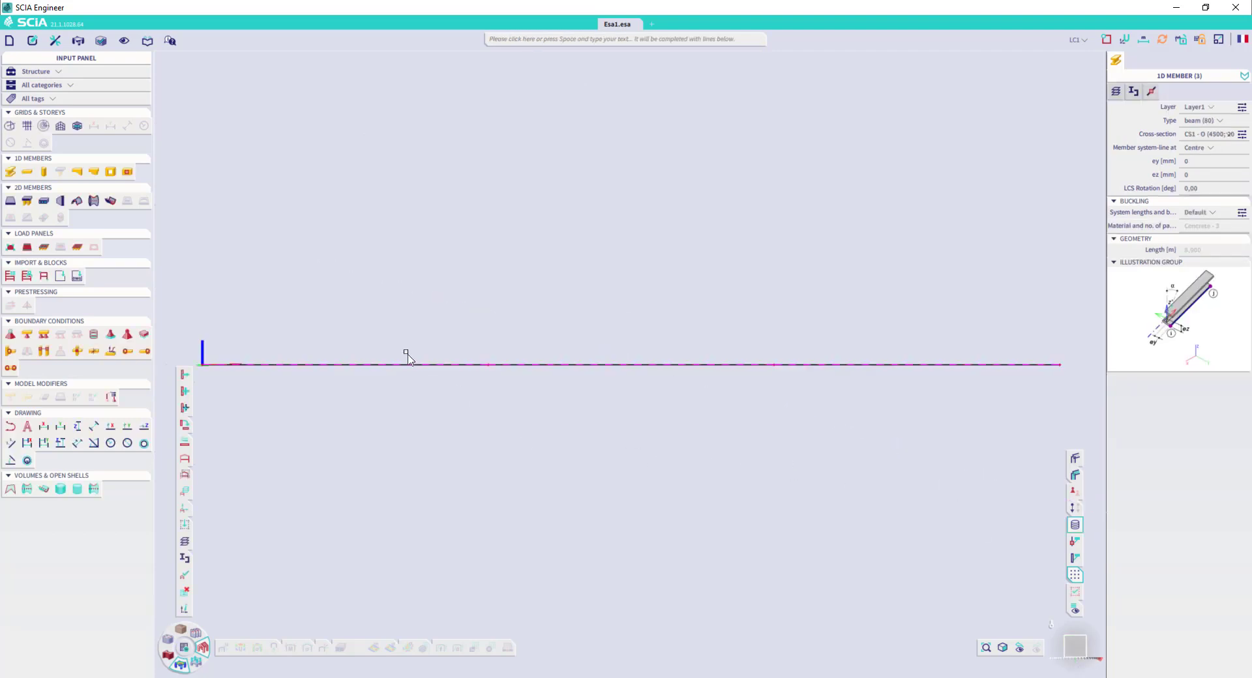
left_click(43, 173)
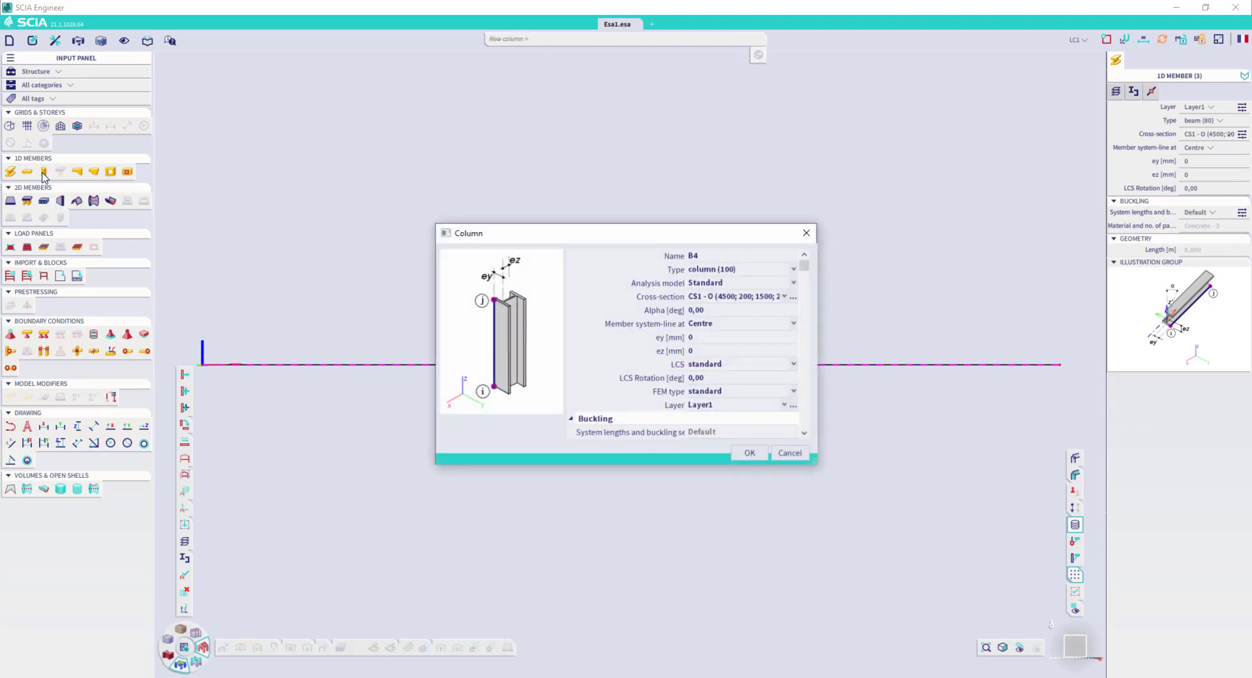
left_click(787, 296)
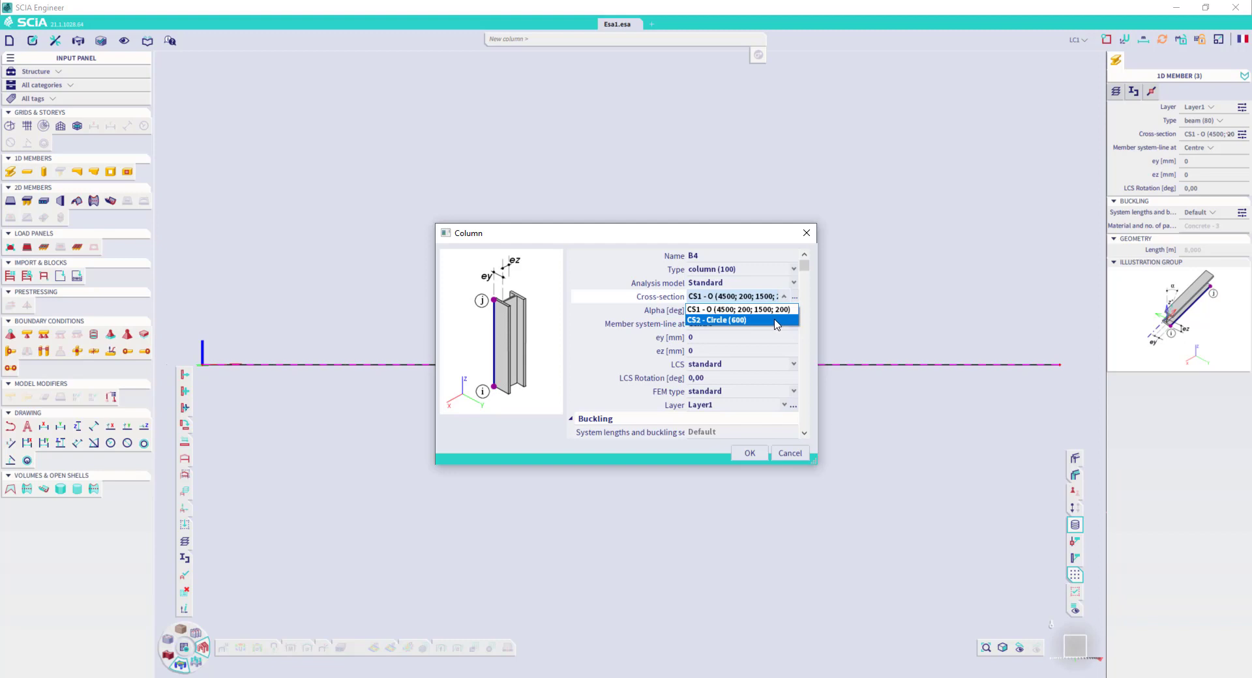
left_click(778, 320)
left_click_drag(807, 269, 814, 363)
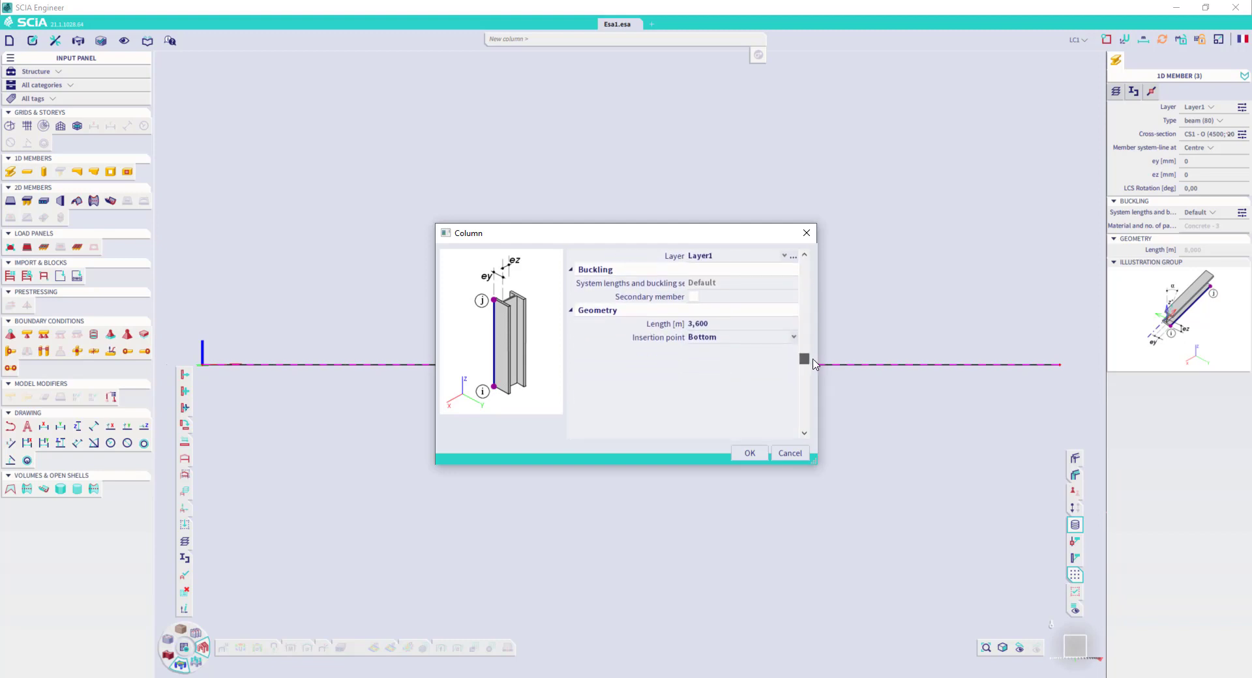
left_click(794, 338)
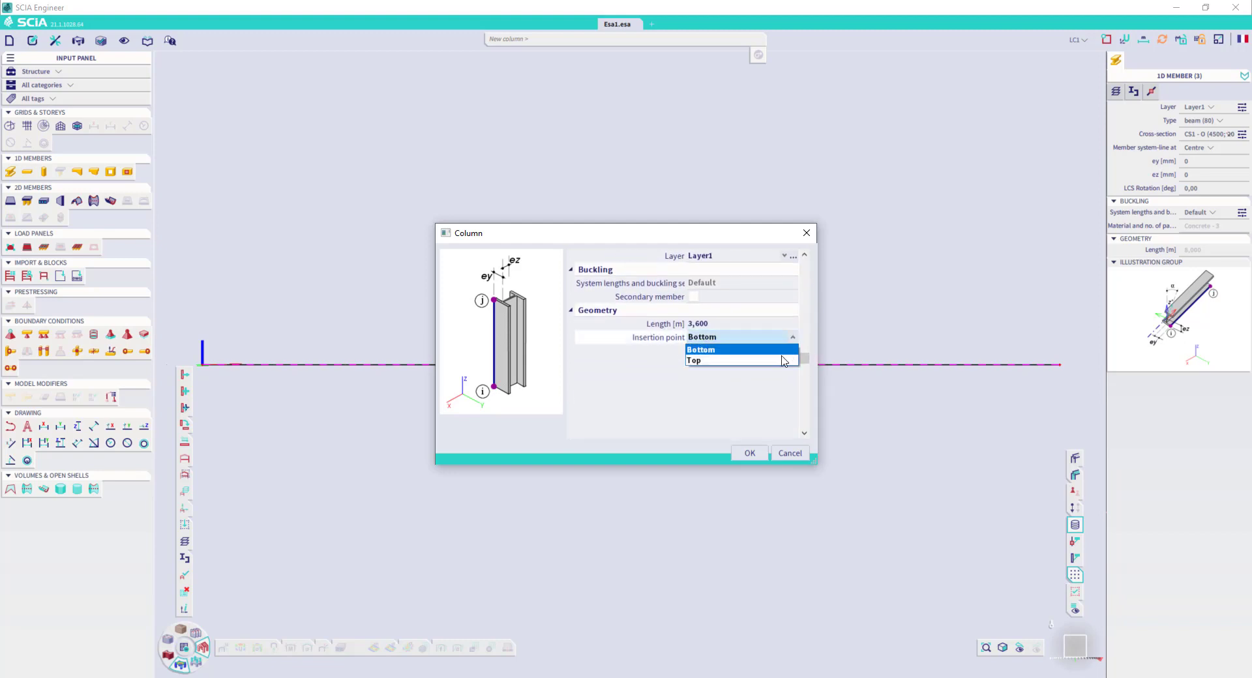
left_click(784, 361)
left_click(730, 325)
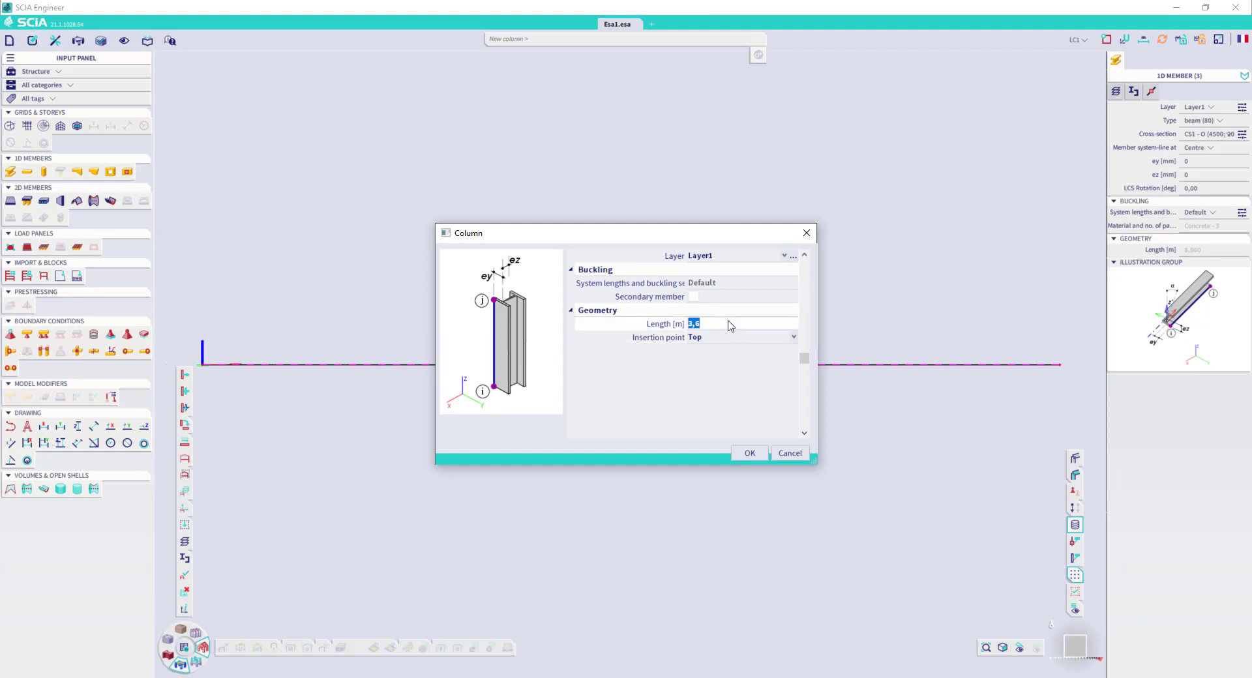
left_click(749, 453)
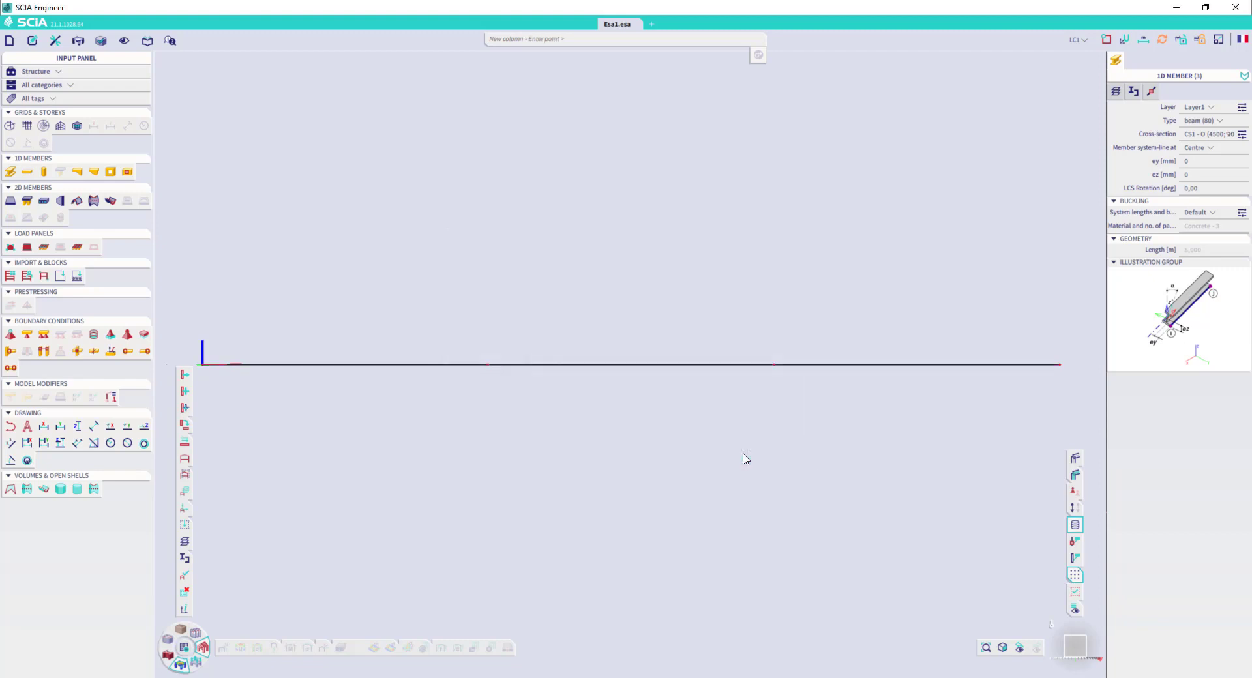
Place the columns under the two inner joints between the beams and finish column input.
left_click(529, 377)
left_click(779, 366)
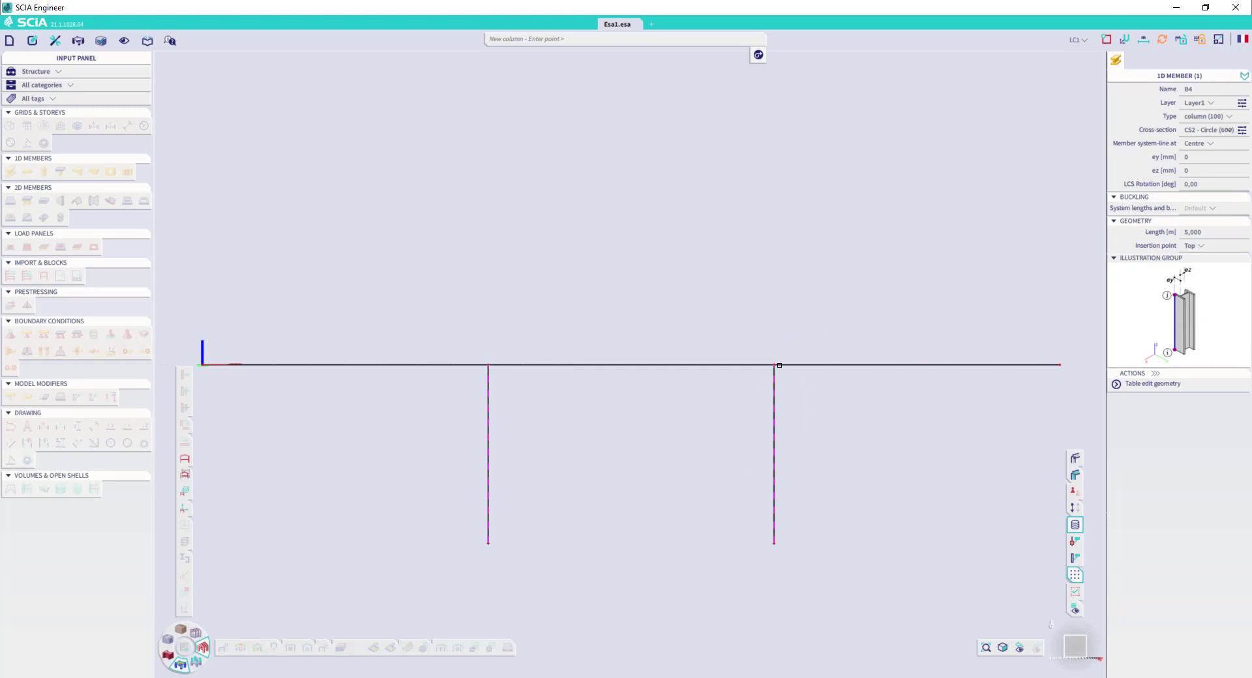
key("Escape")
key("Escape")
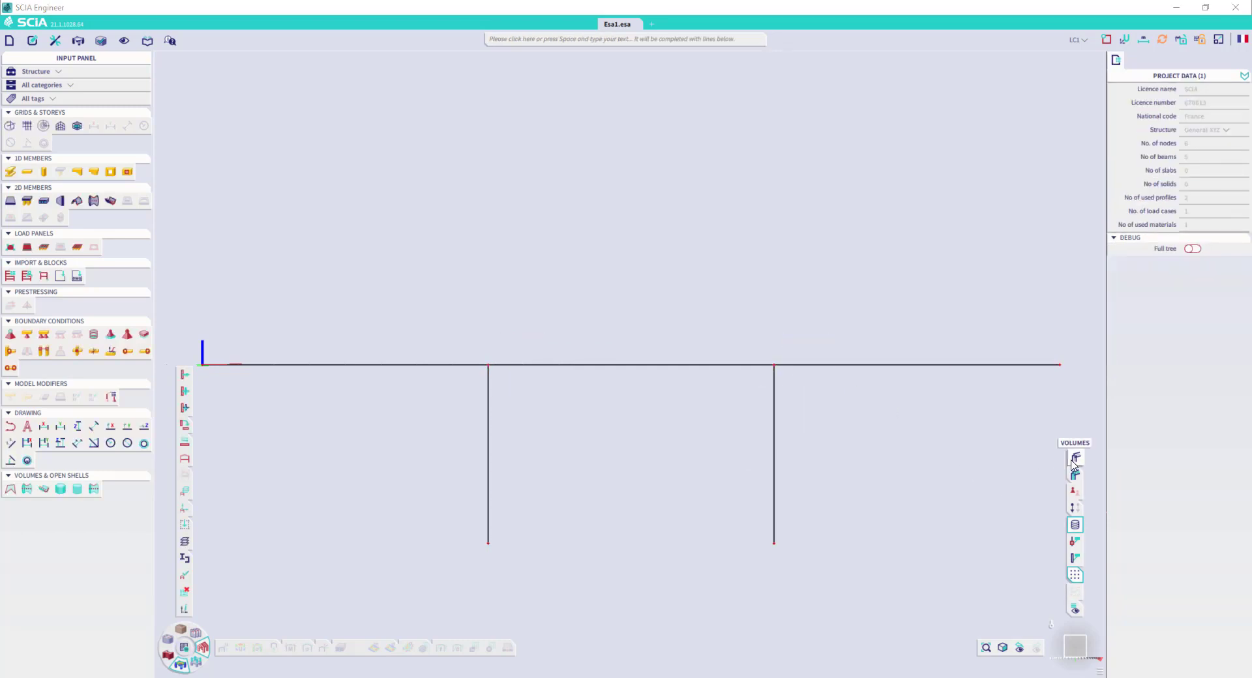
Display the members' volumes with transparent surfaces and view the whole structure in 3D.
left_click(1074, 462)
mouse_move(1075, 475)
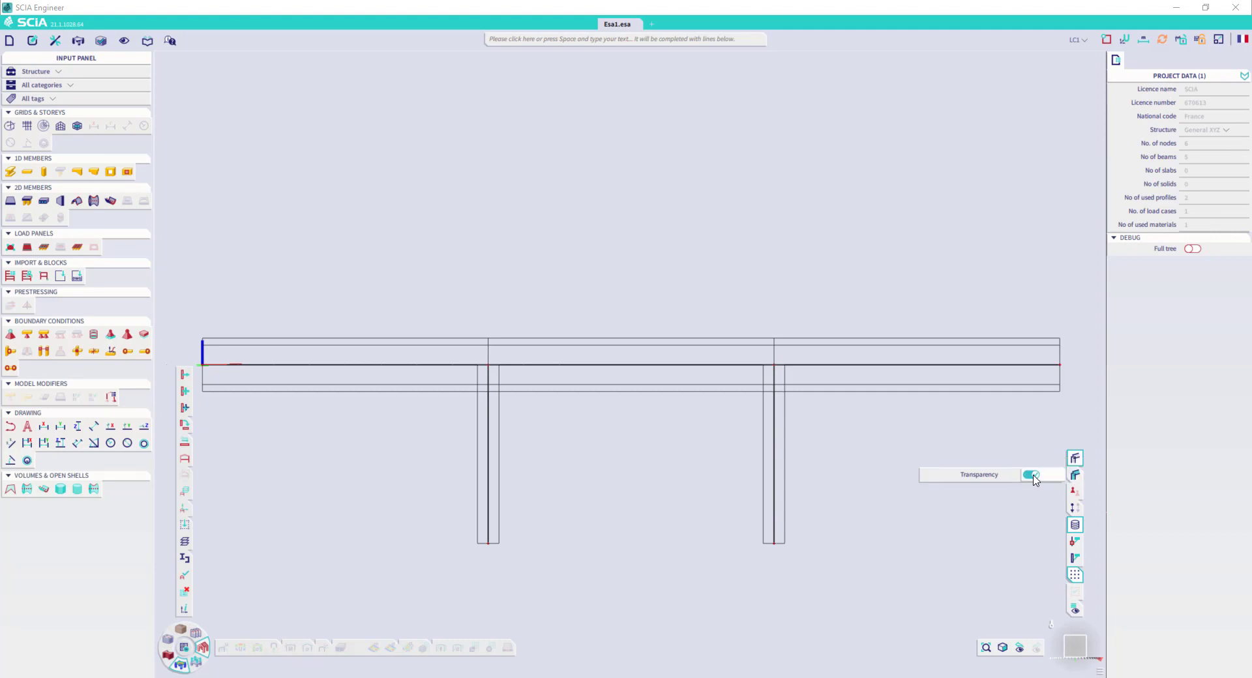
left_click(1075, 459)
left_click(1075, 459)
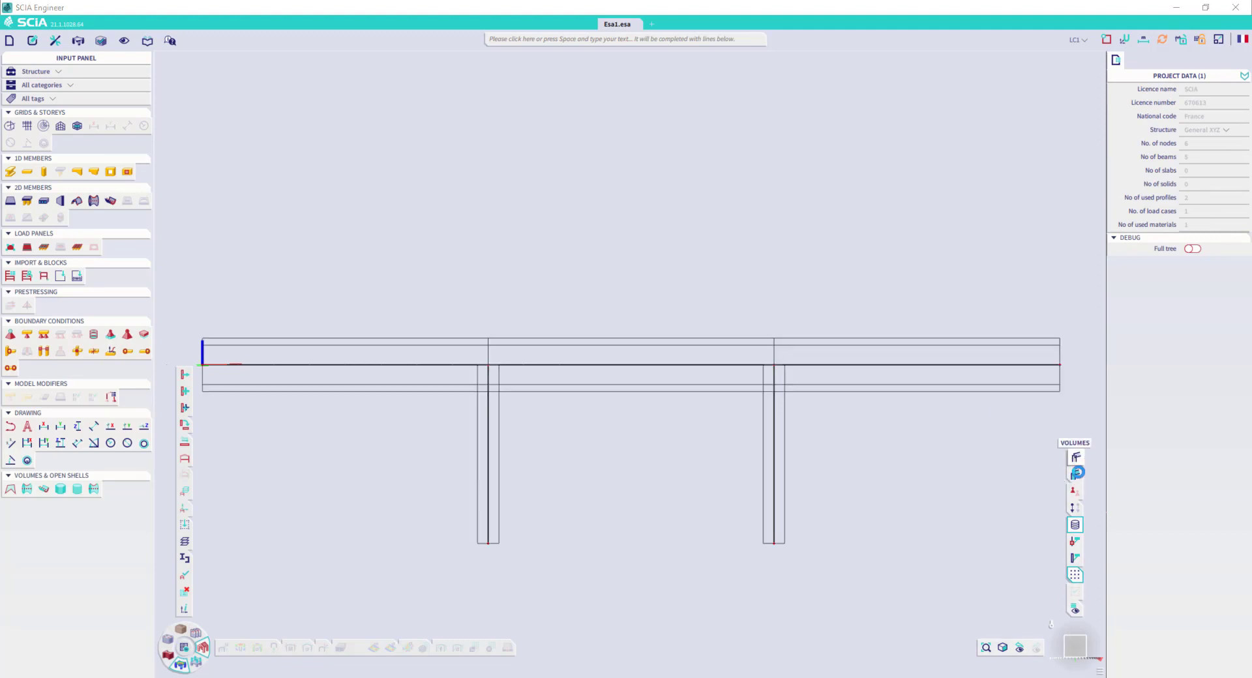
left_click(1075, 475)
right_click_drag(889, 282, 771, 263, "ctrl")
scroll(820, 286, "down", 2)
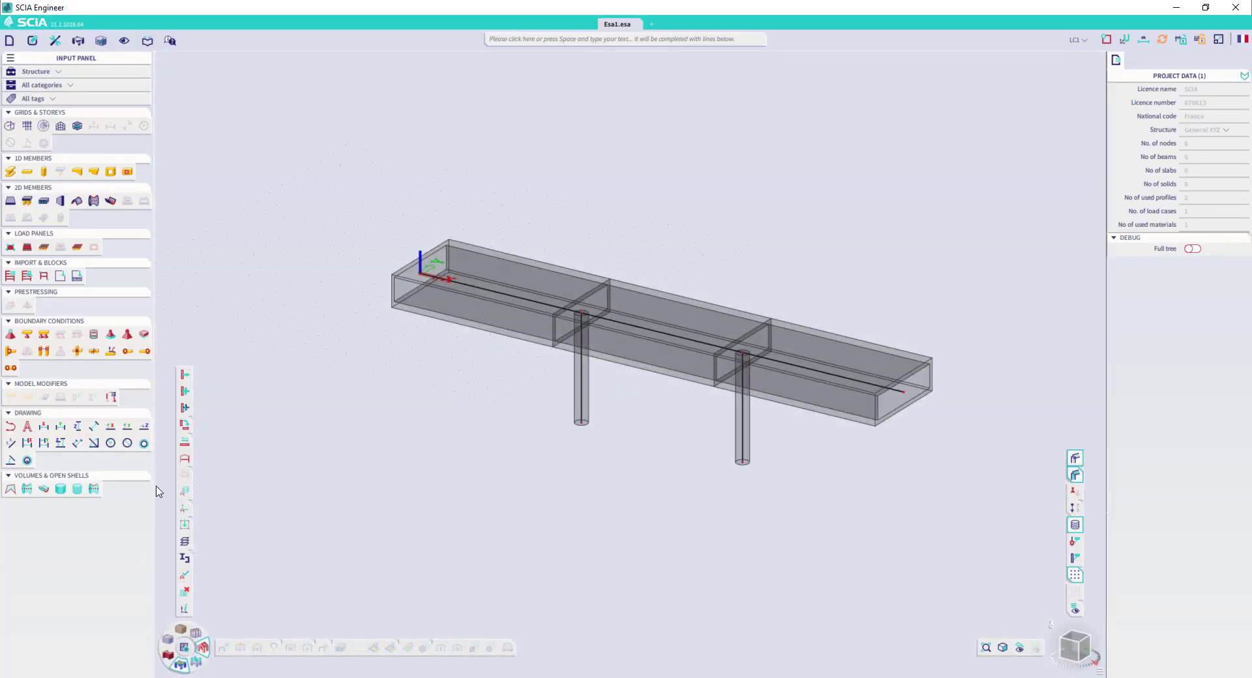
Add hinged node supports at both outer ends of the three-span beam.
left_click(11, 335)
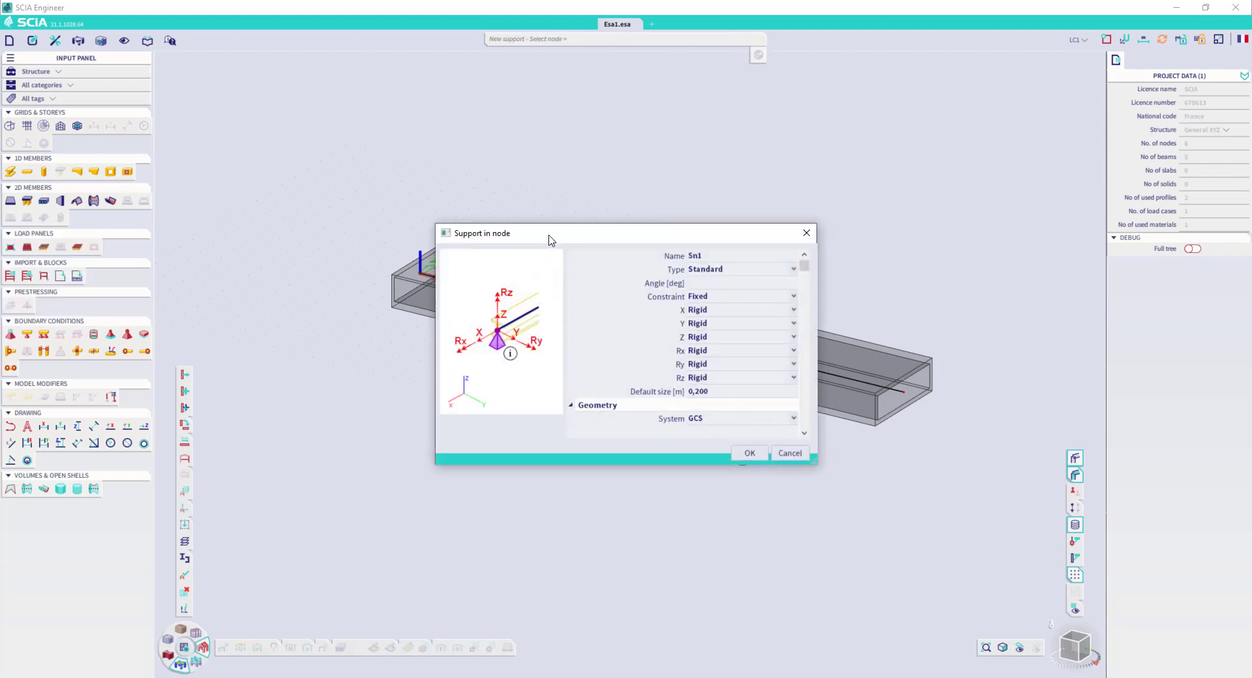
left_click(638, 291)
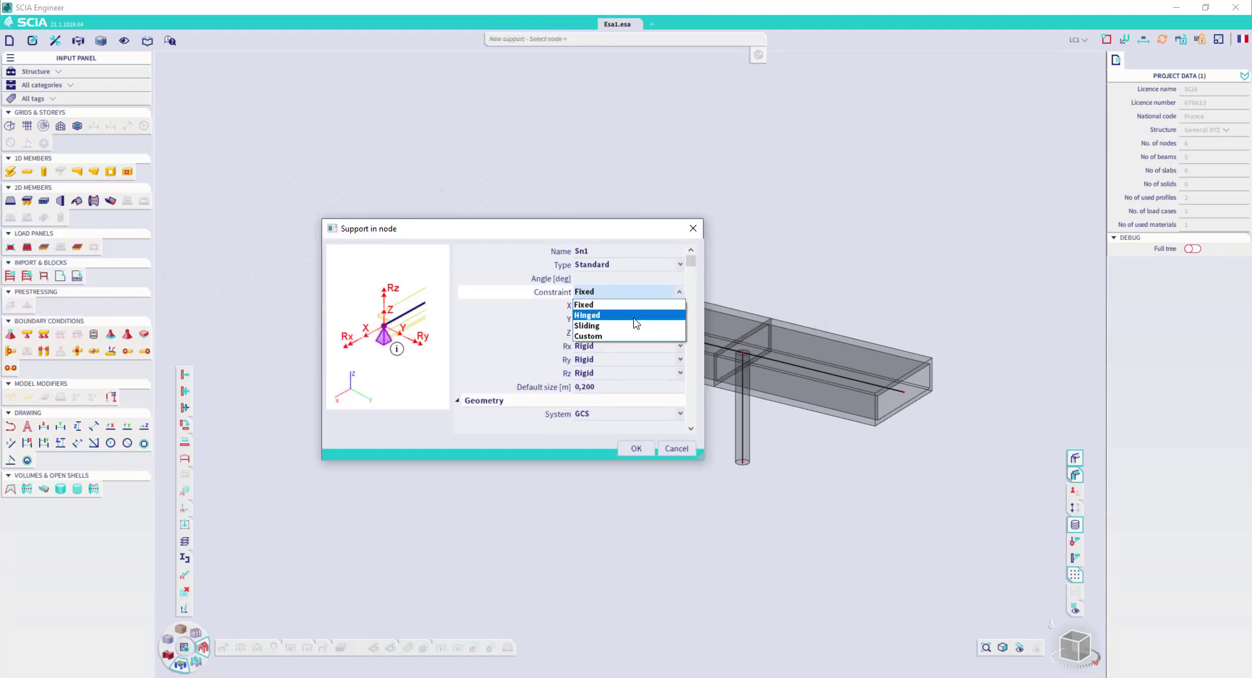
left_click(637, 321)
left_click(637, 449)
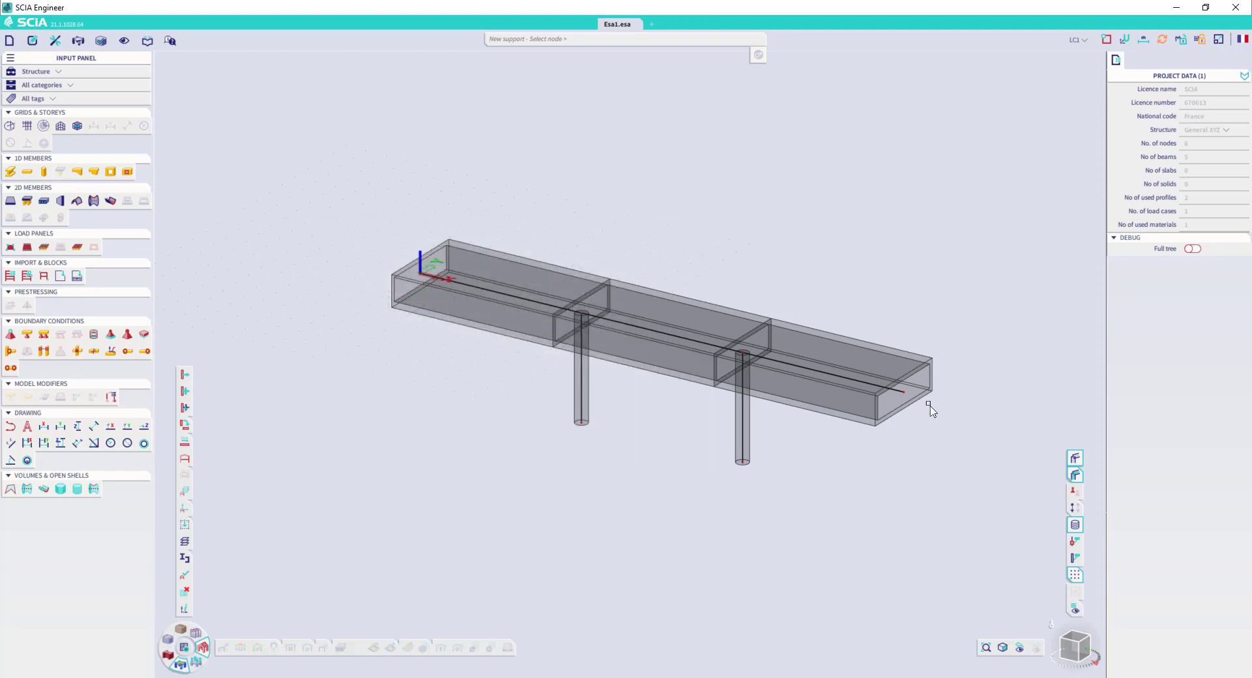
left_click(908, 392)
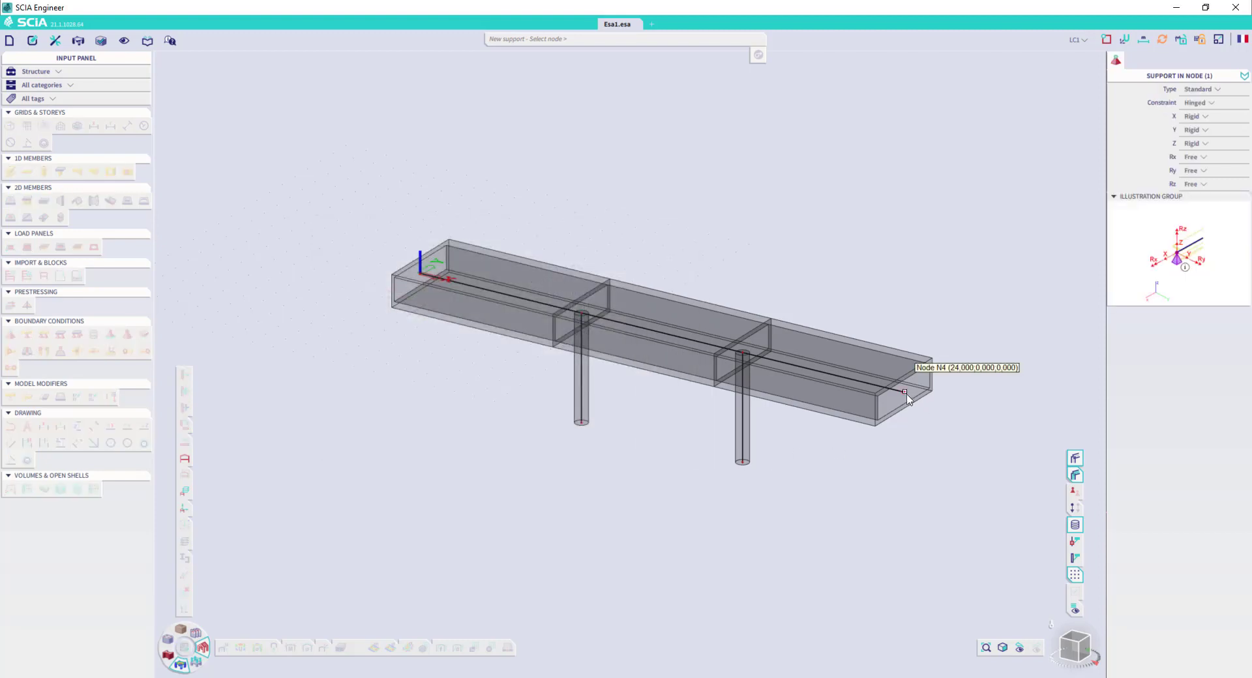
left_click(423, 275)
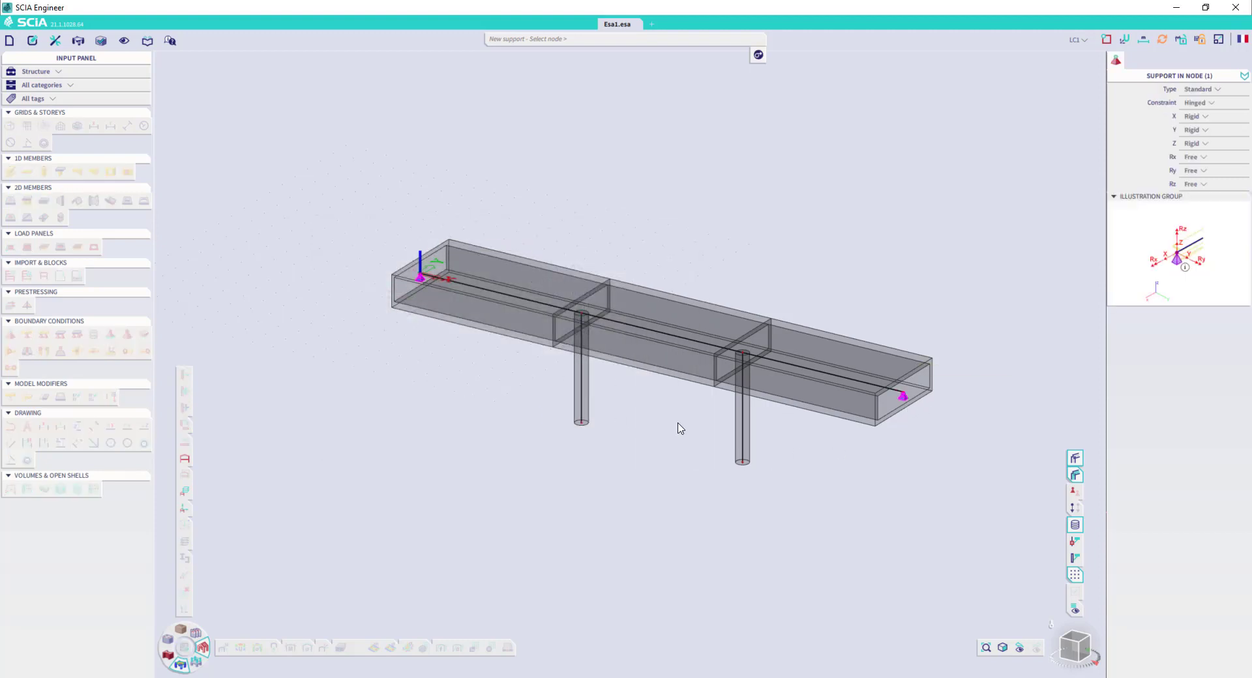
key("Escape")
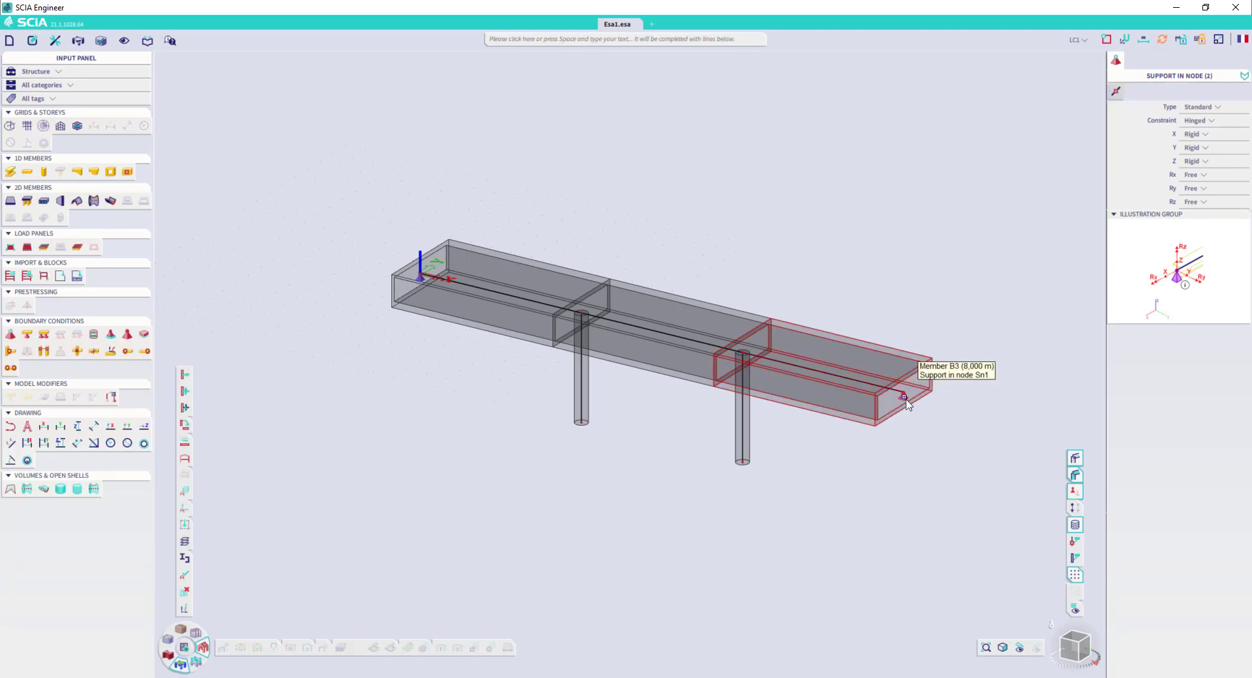
key("Escape")
Set the Rx rotation of the support at the beam's far end, away from the origin, to Rigid.
left_click(905, 398)
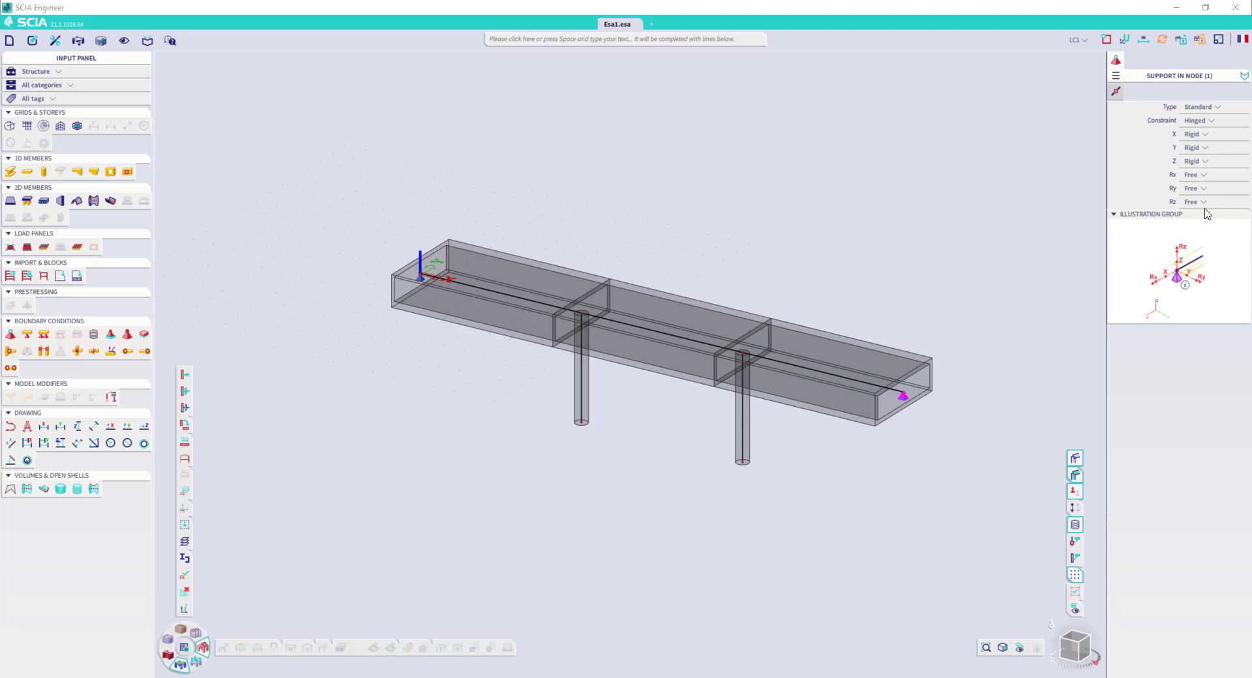
left_click(1211, 178)
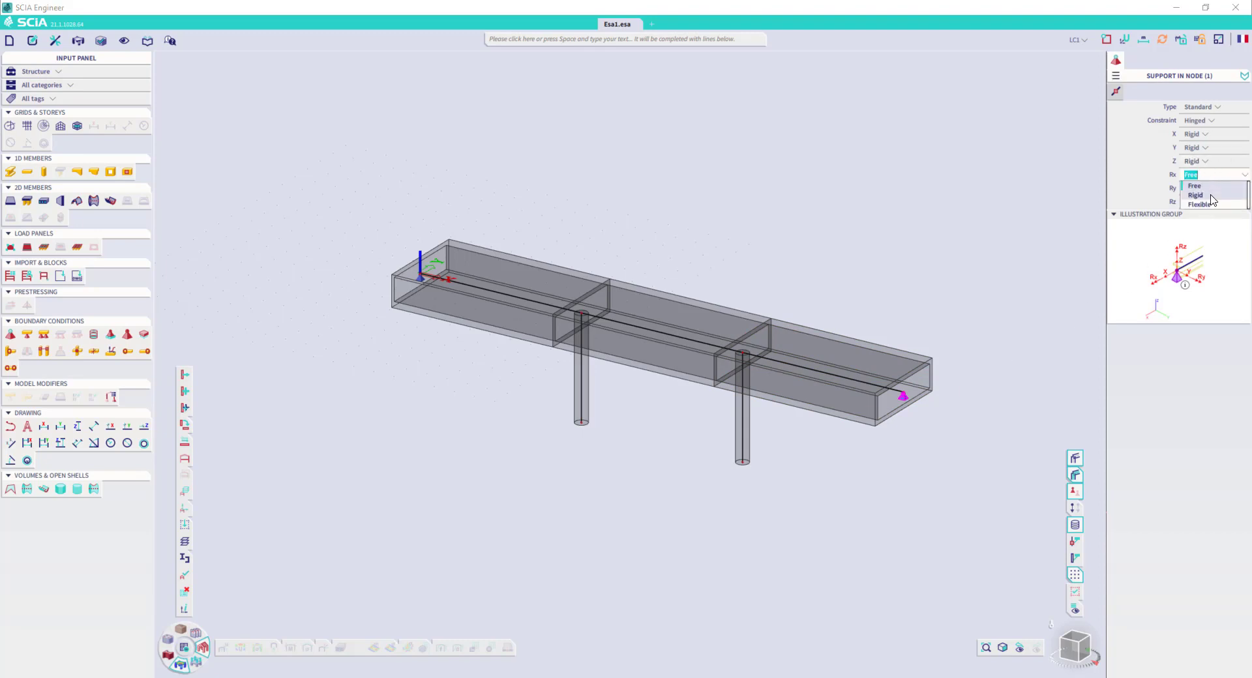
left_click(1211, 195)
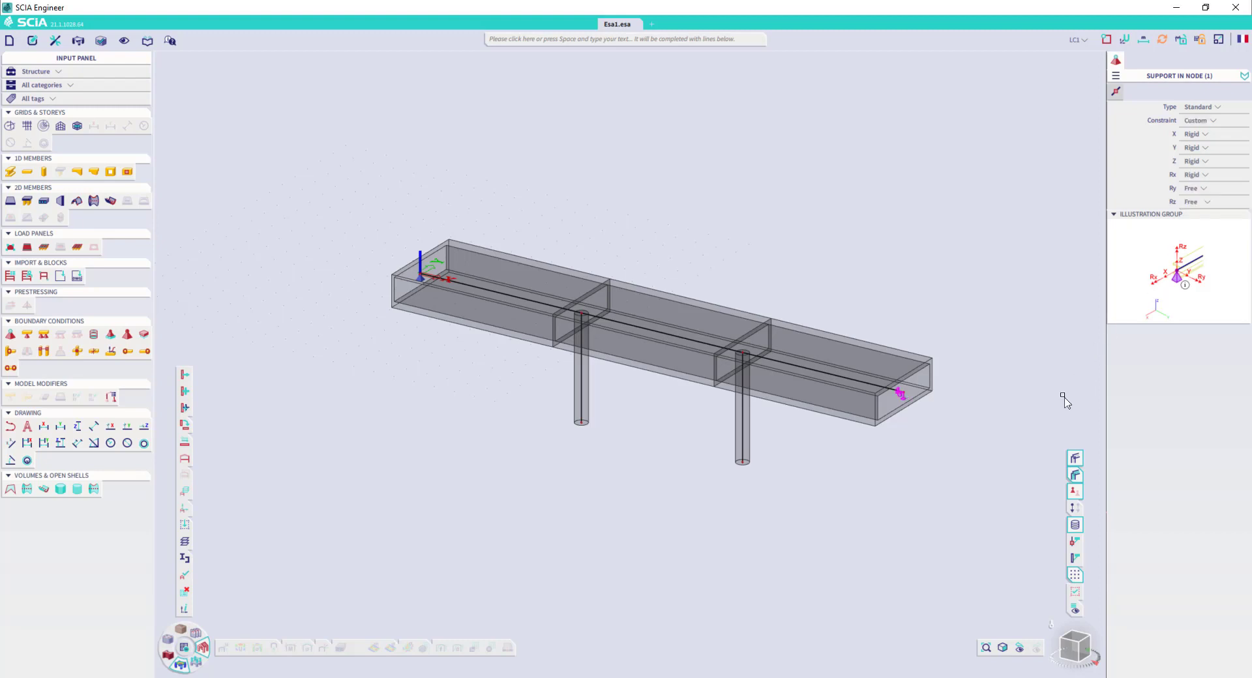
key("Escape")
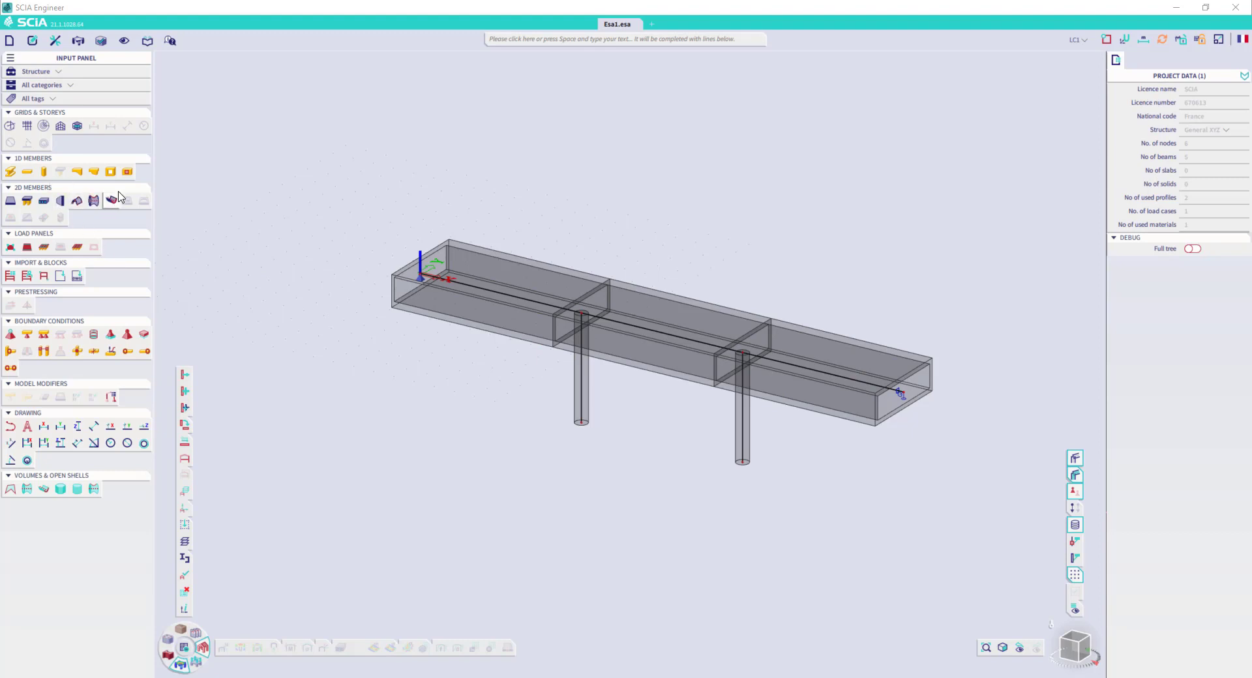
Add internal nodes at the midpoints of the first and third beams and clear the selection.
left_click(128, 174)
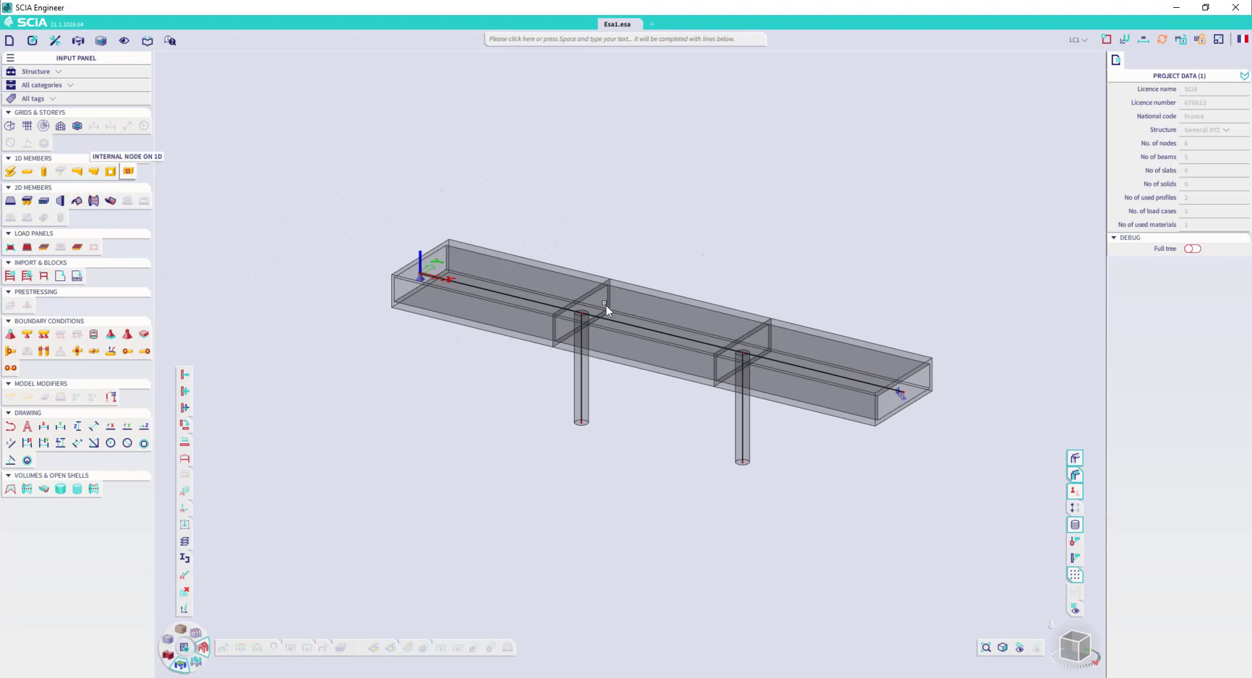
left_click(509, 298)
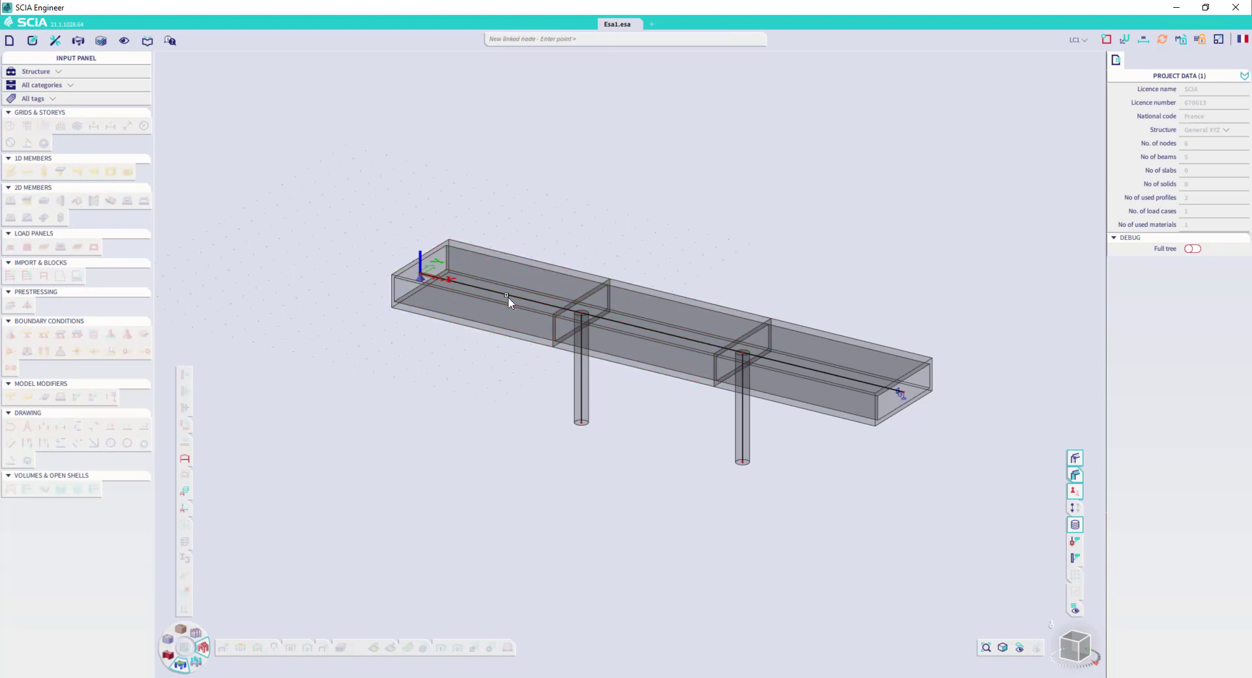
left_click(501, 295)
key("Escape")
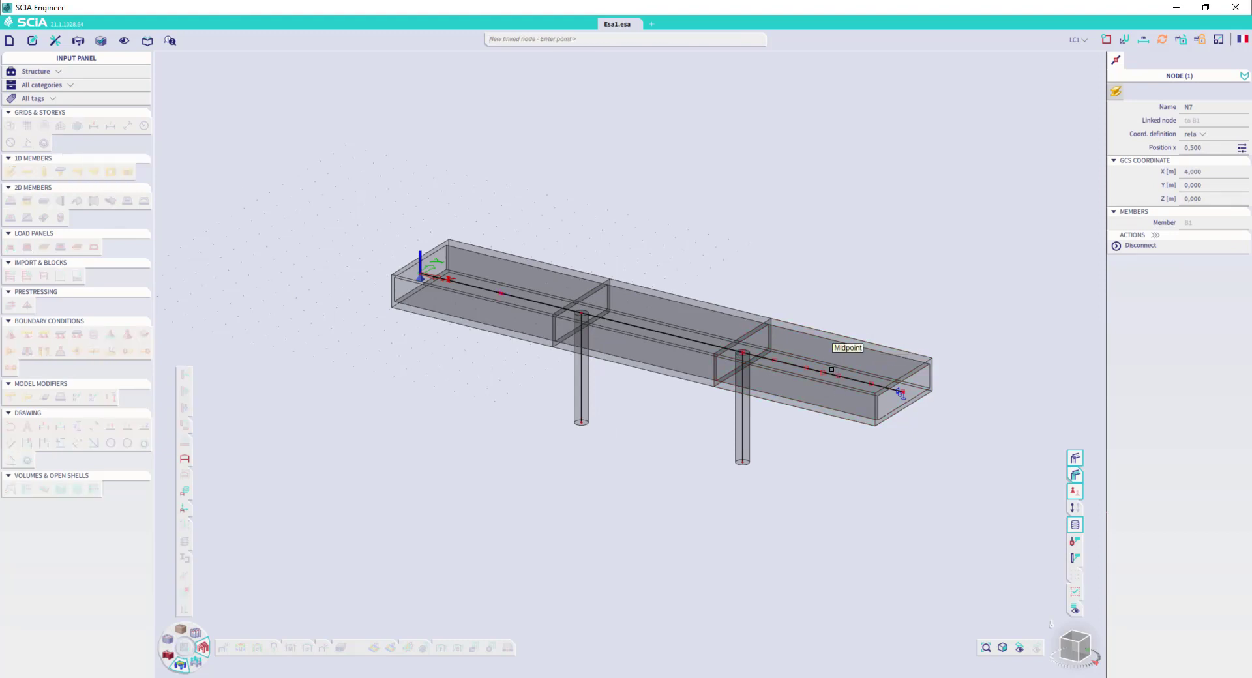
left_click(831, 369)
key("Escape")
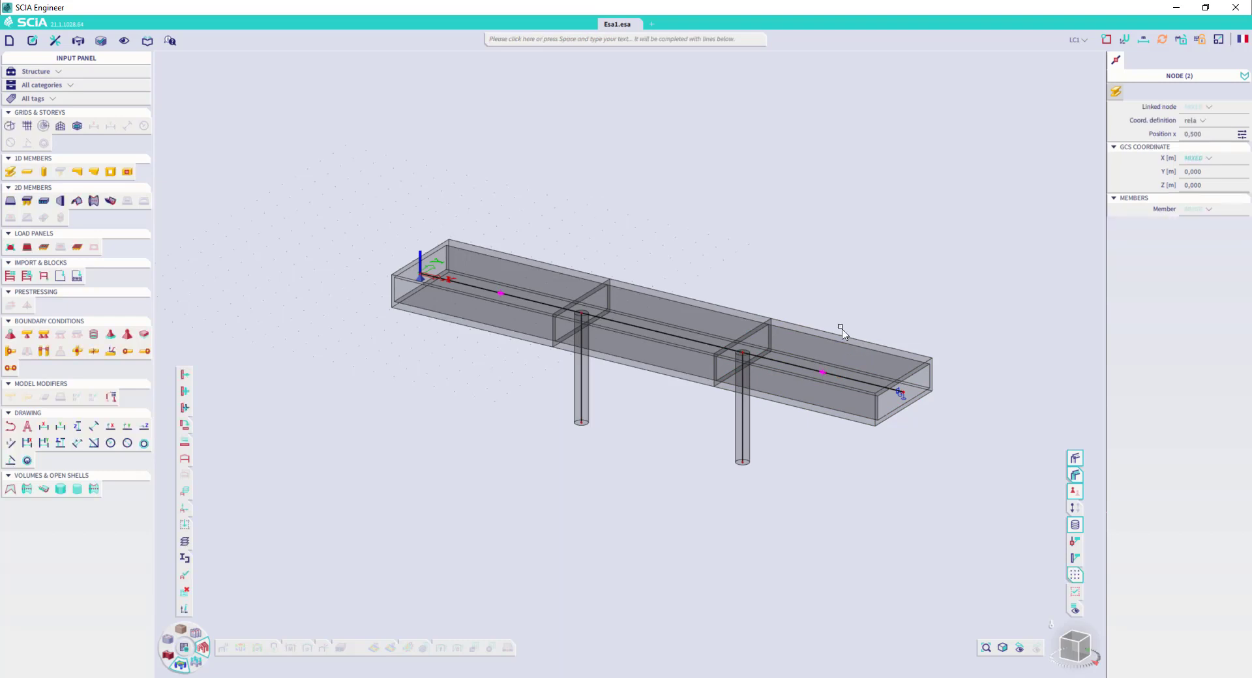
left_click(213, 309)
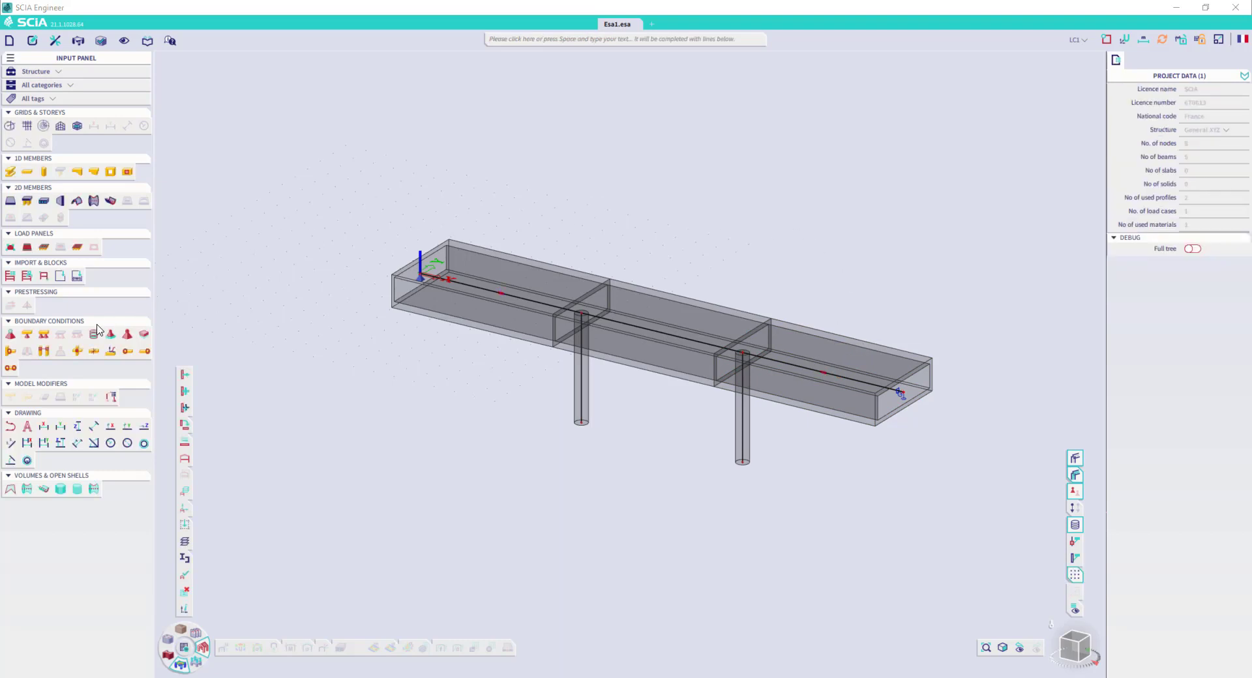
Place hinged node supports on the new midpoint nodes of the first and third beams.
left_click(9, 337)
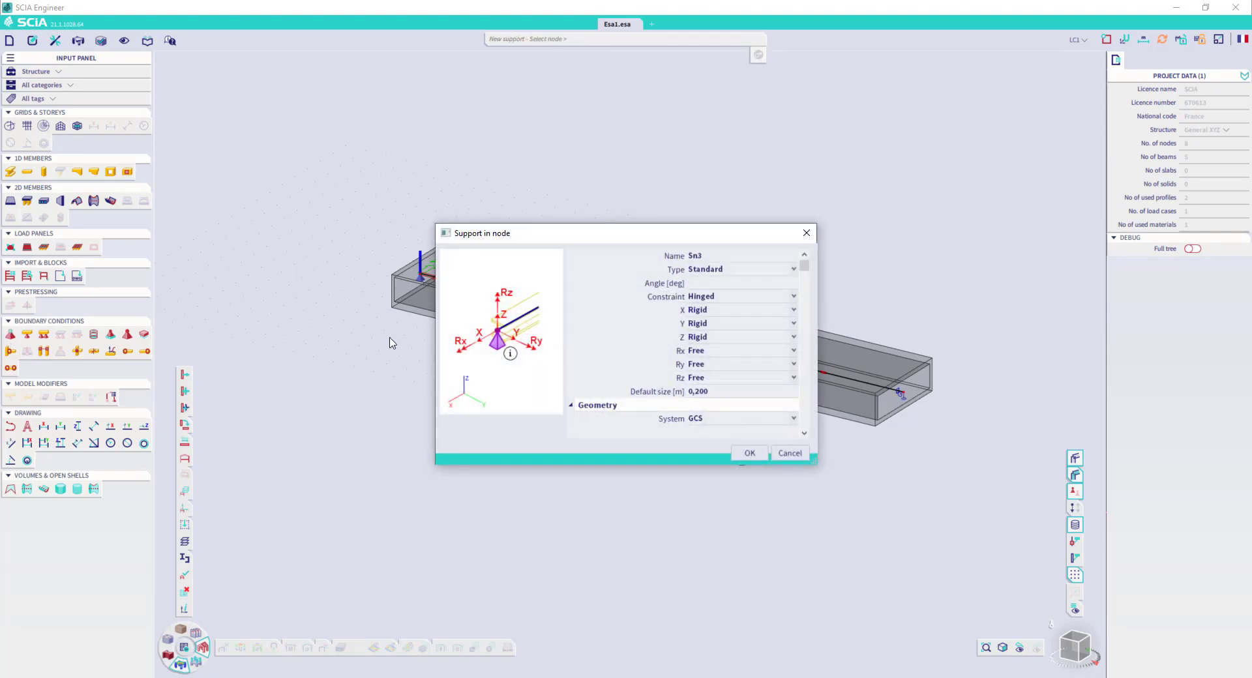
left_click(761, 454)
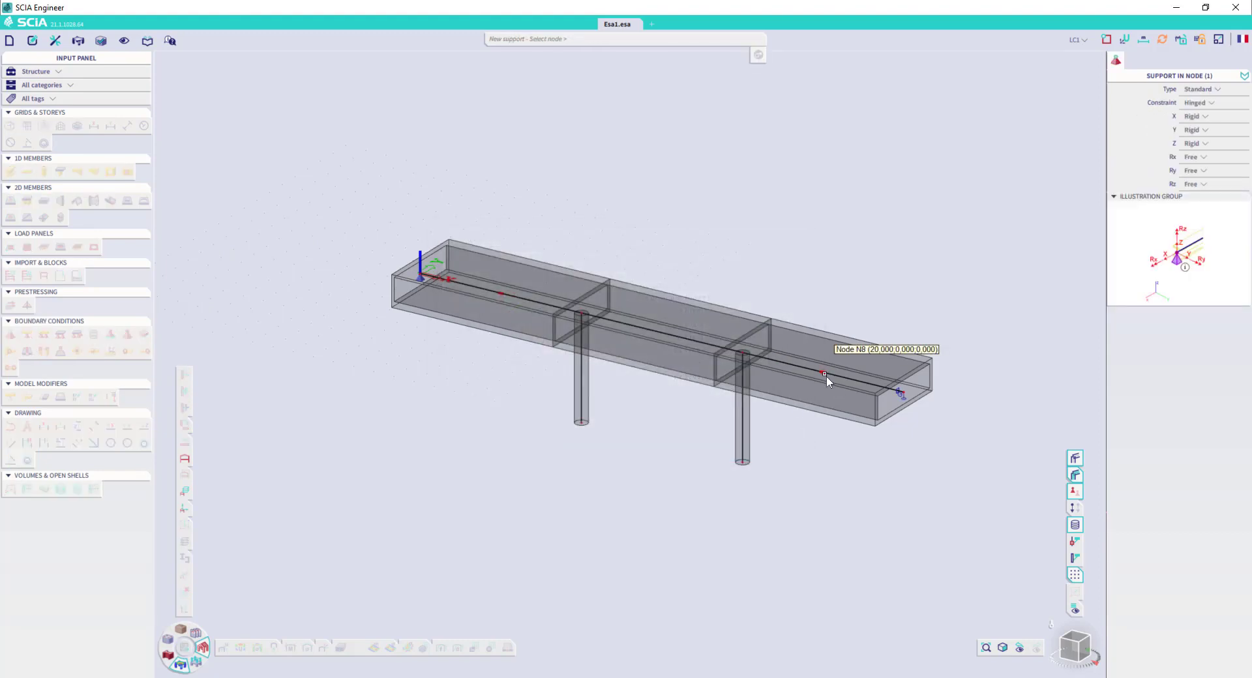
left_click(826, 377)
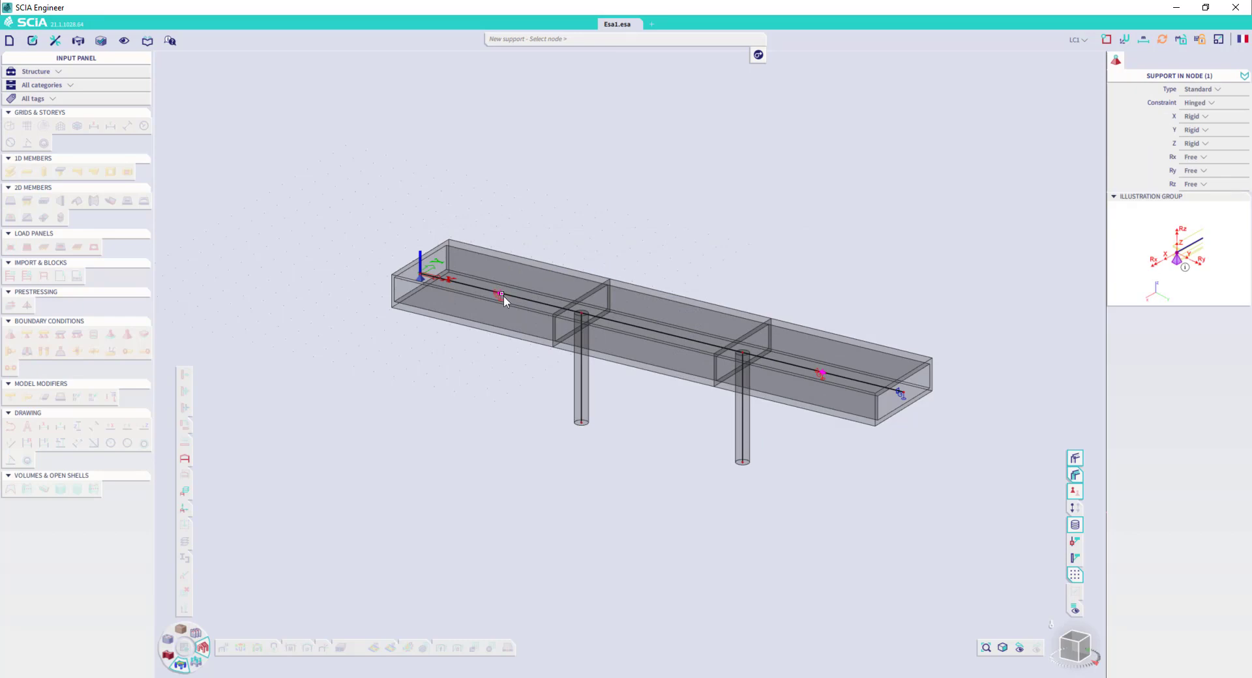
key("Escape")
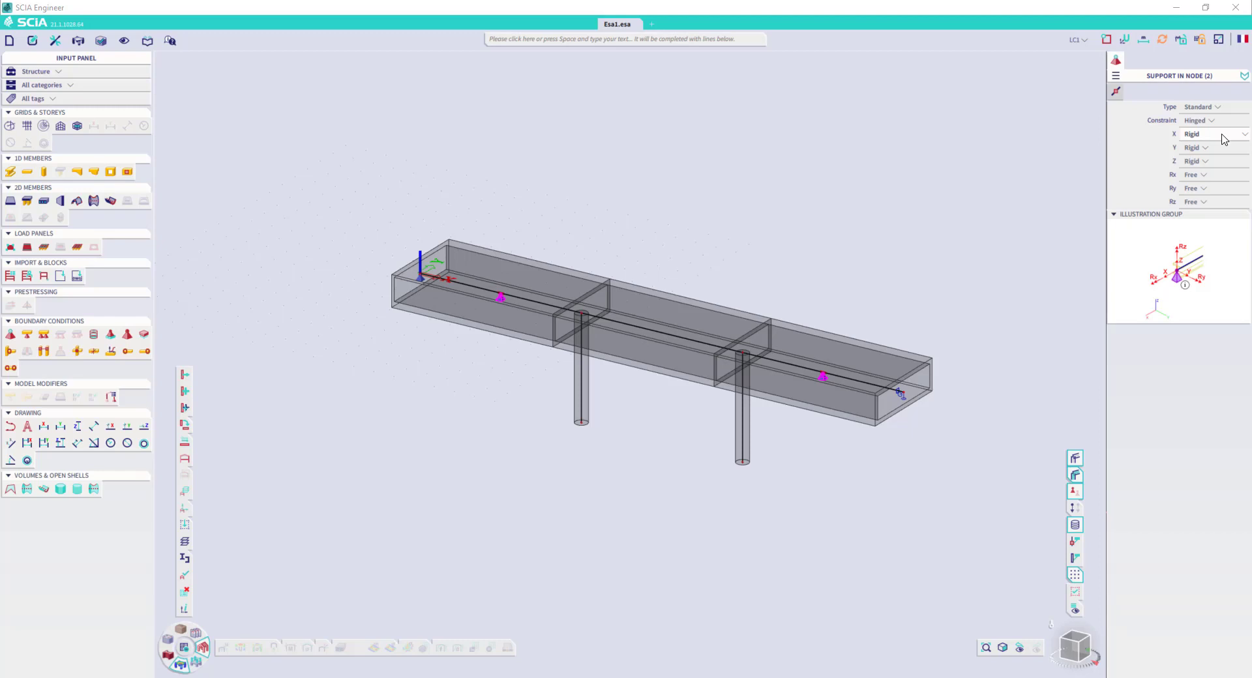
Set the X and Y translations of both midspan supports to Free and clear the selection.
left_click(1223, 135)
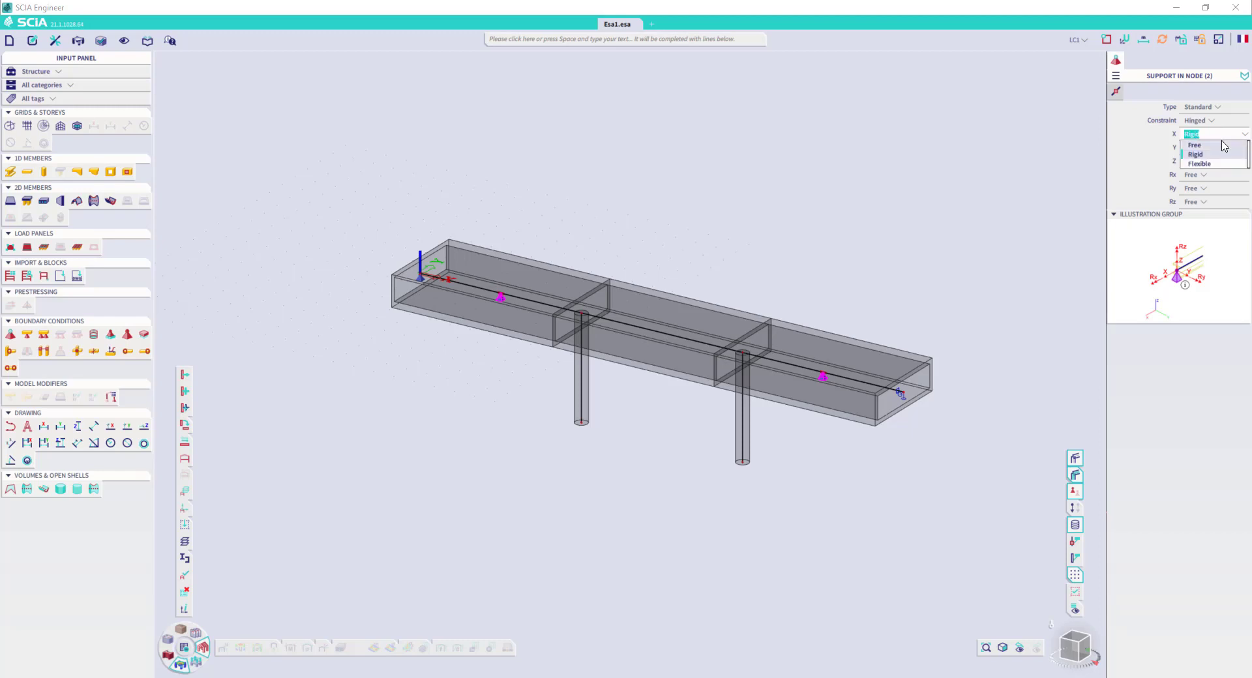
left_click(1215, 145)
left_click(1214, 147)
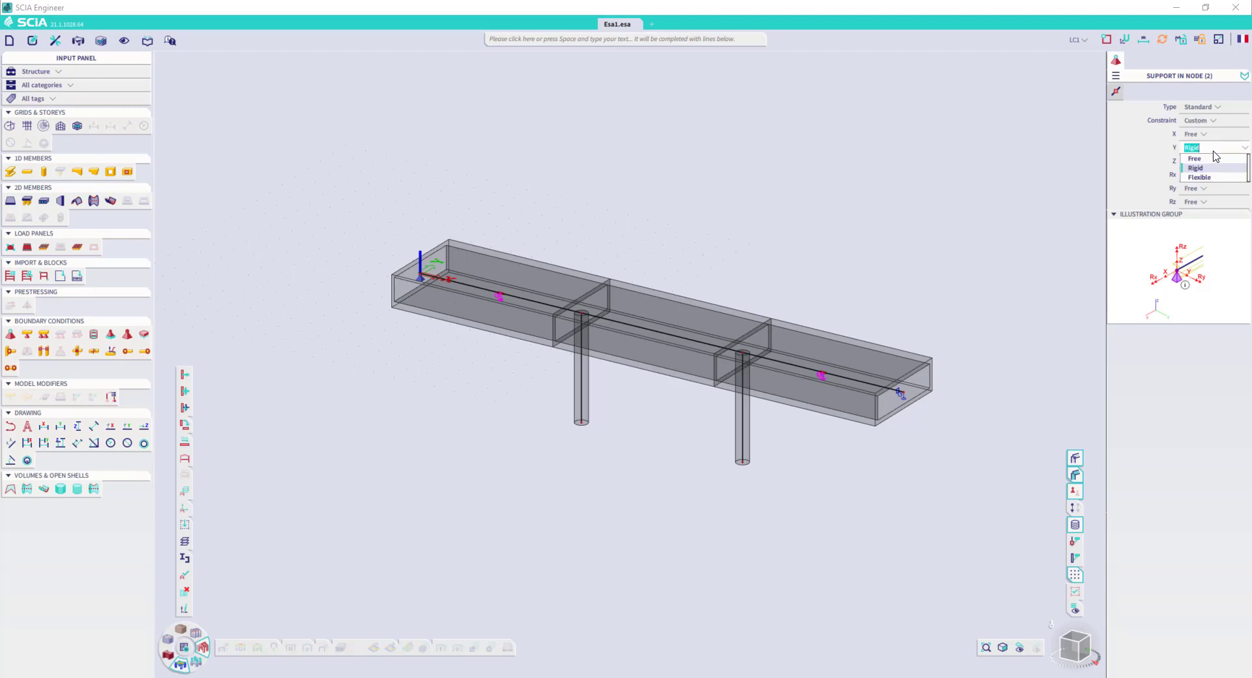
left_click(1212, 159)
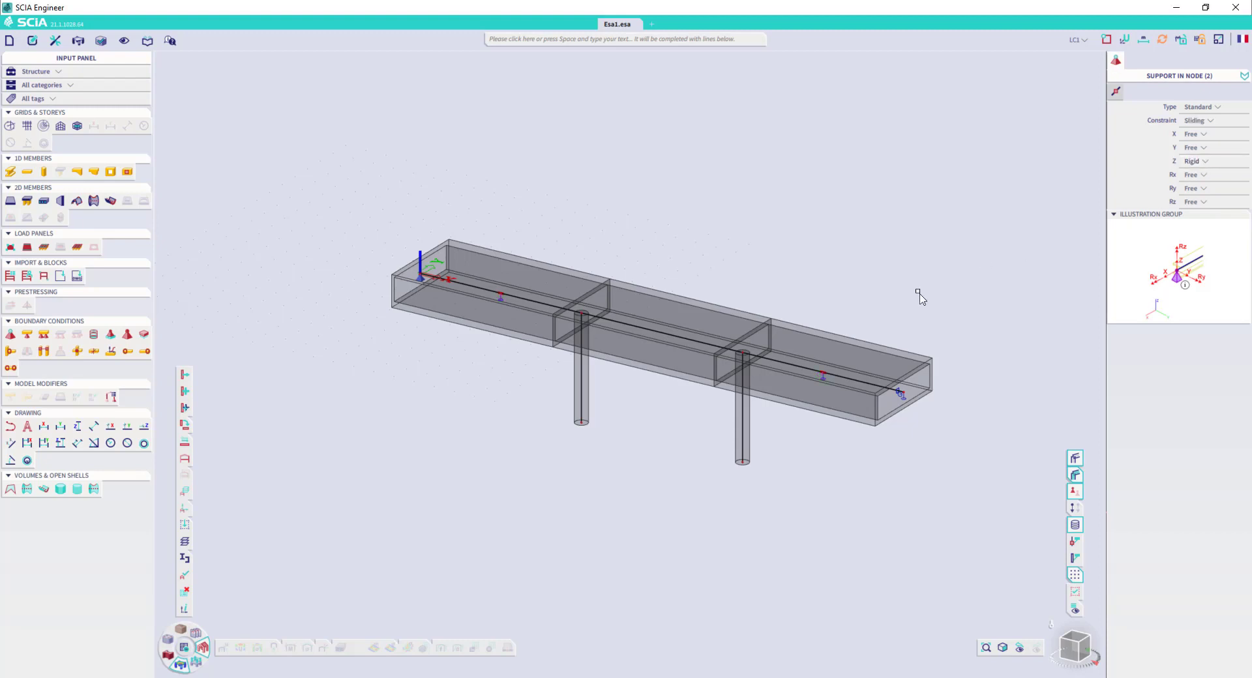
key("Escape")
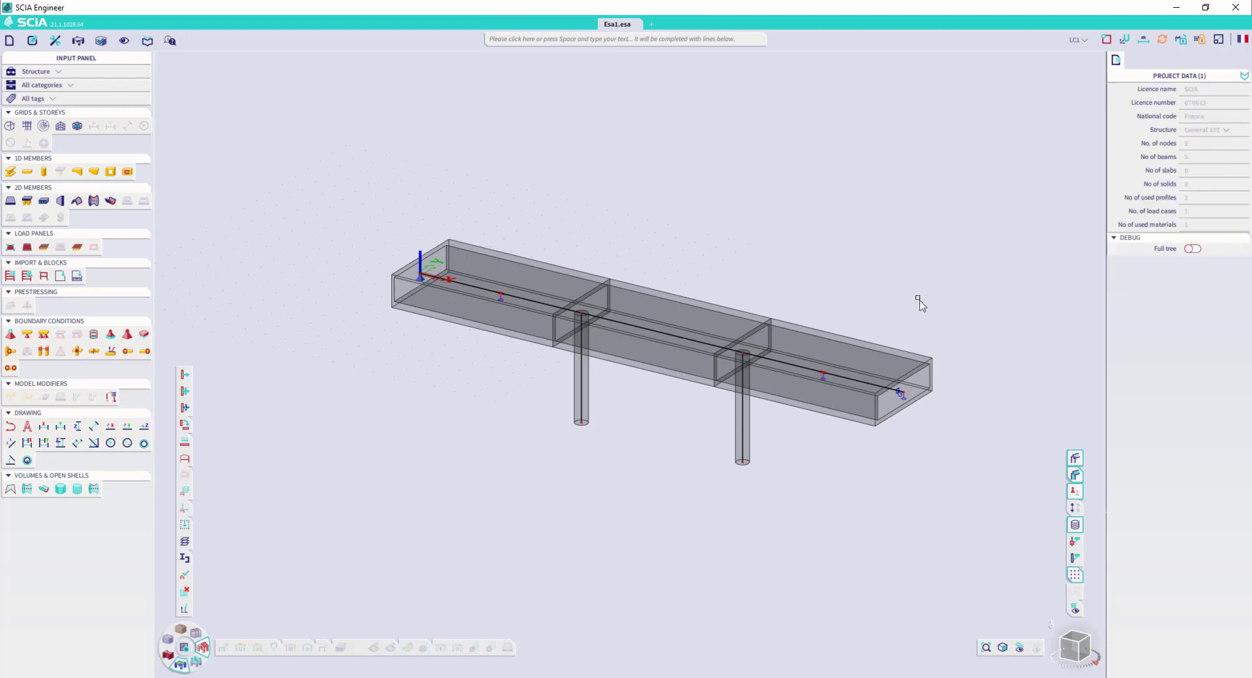
left_click(1068, 655)
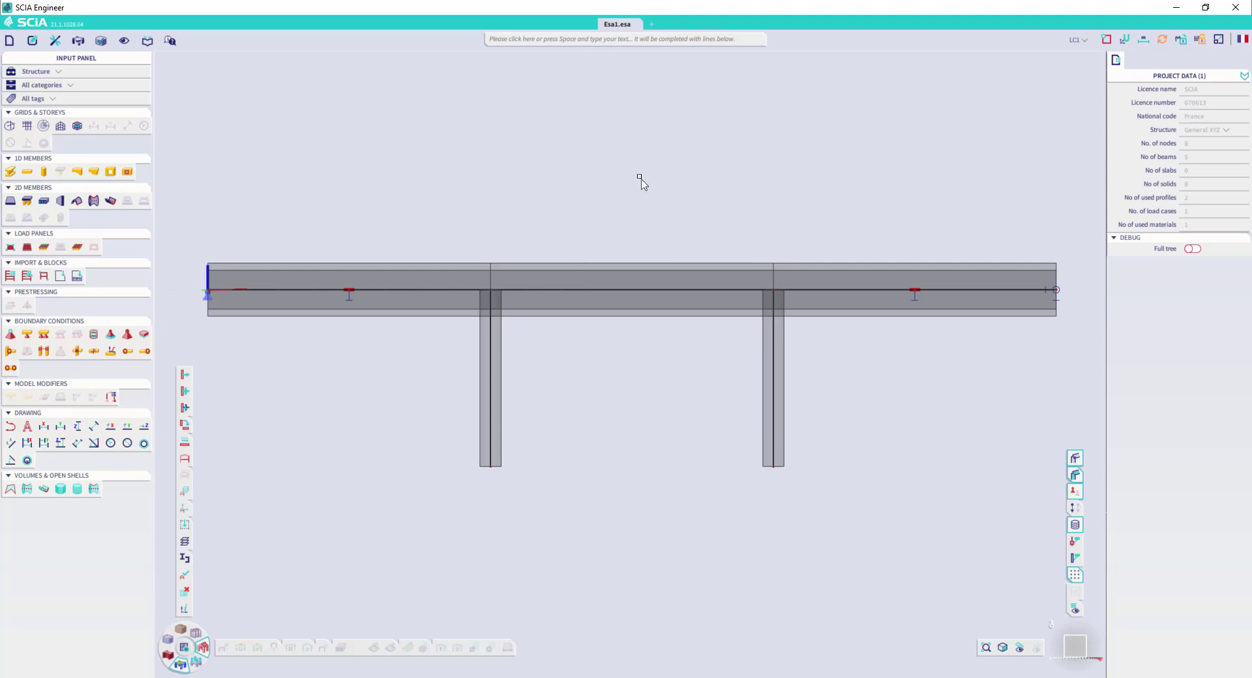
right_click_drag(685, 171, 662, 187, "ctrl")
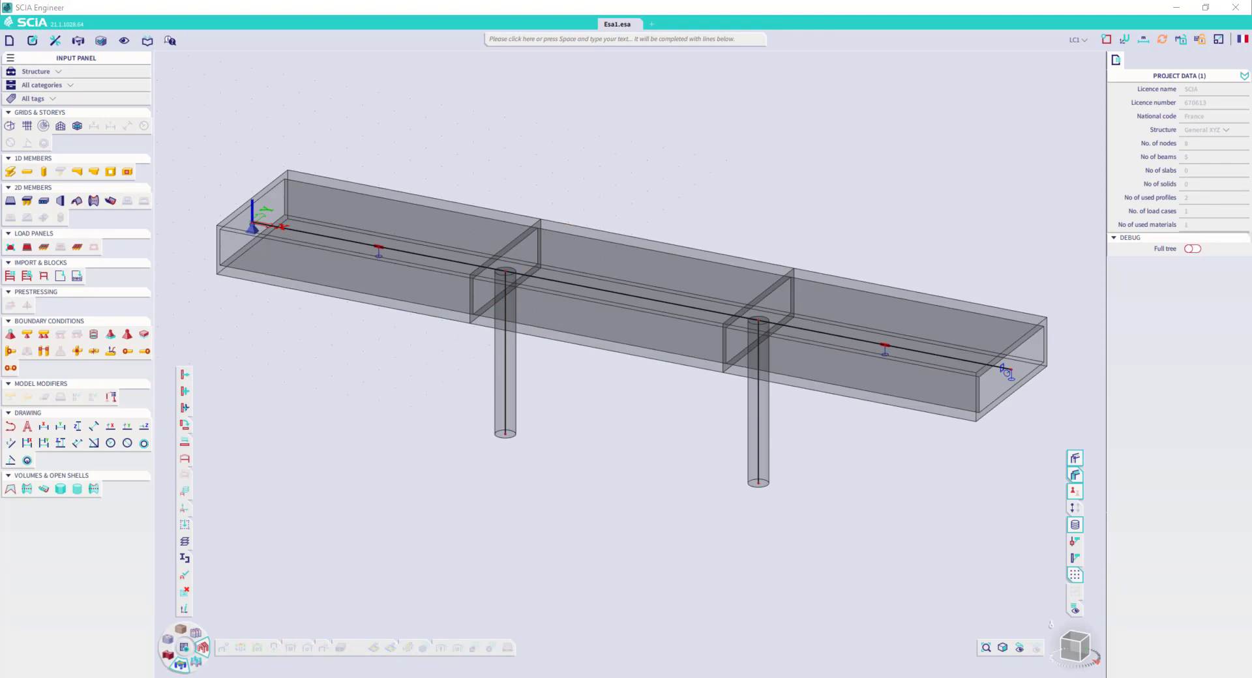
key("alt+Tab")
Open the load case manager and add four new permanent load cases after the existing self-weight case.
left_click(1077, 39)
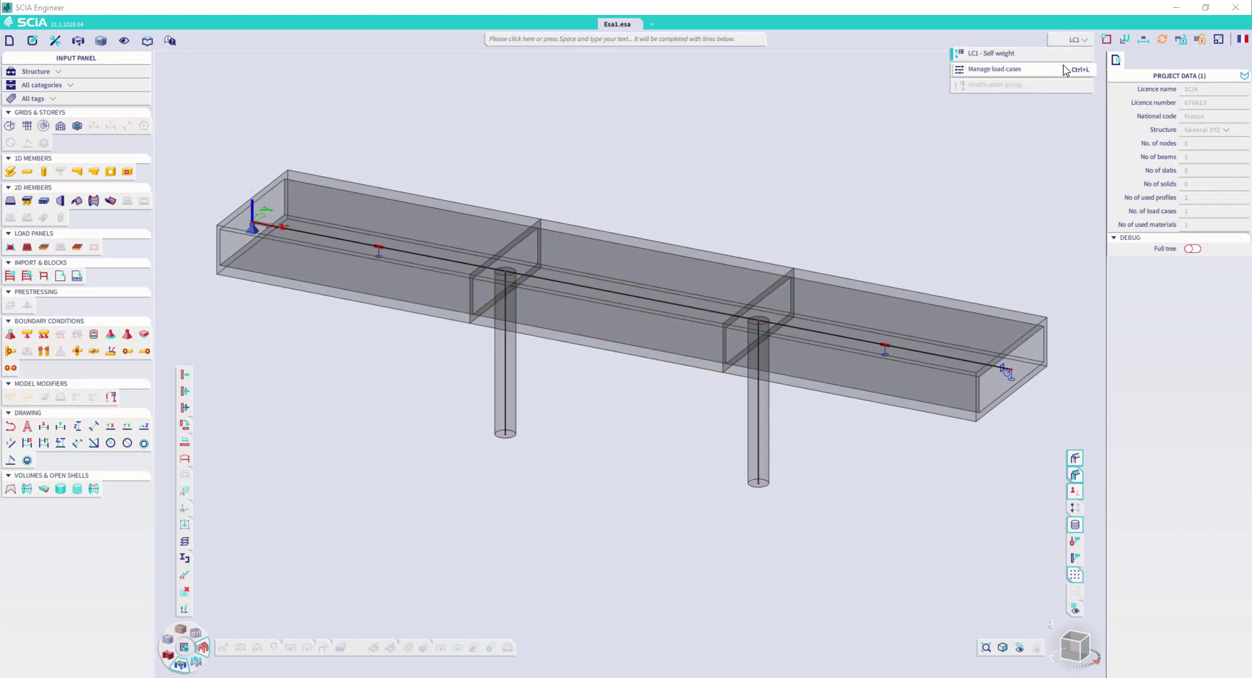
left_click(1065, 70)
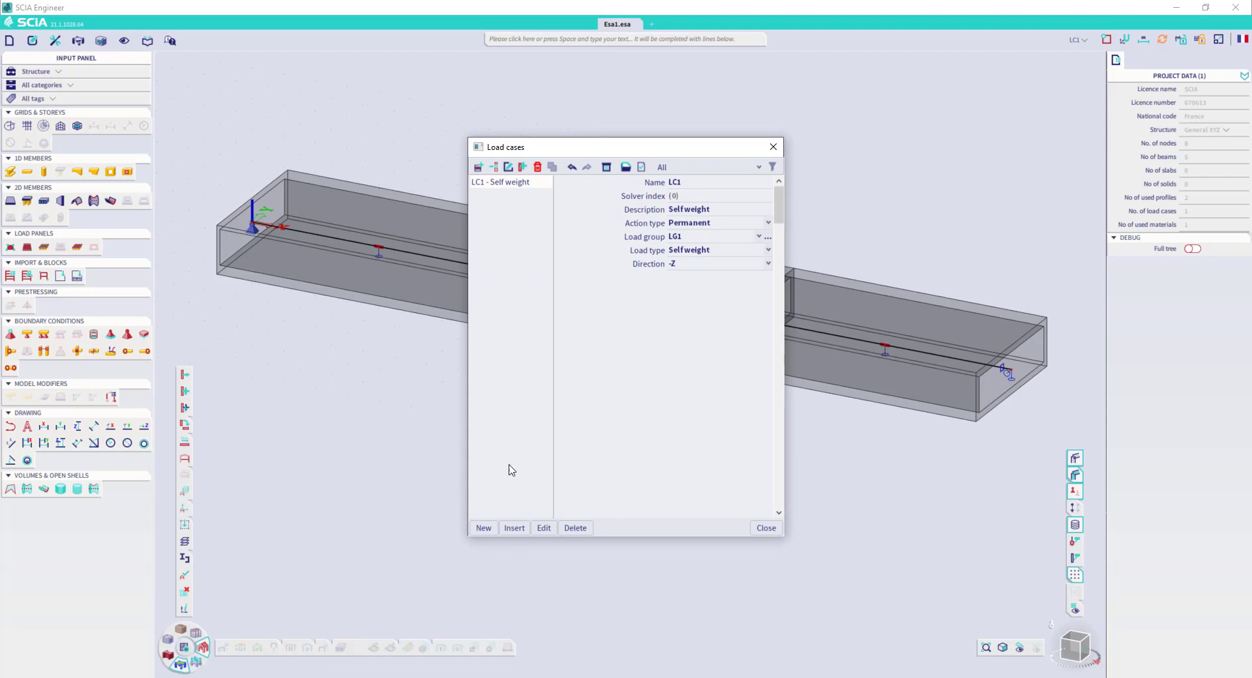
left_click(484, 529)
left_click(484, 528)
left_click(484, 528)
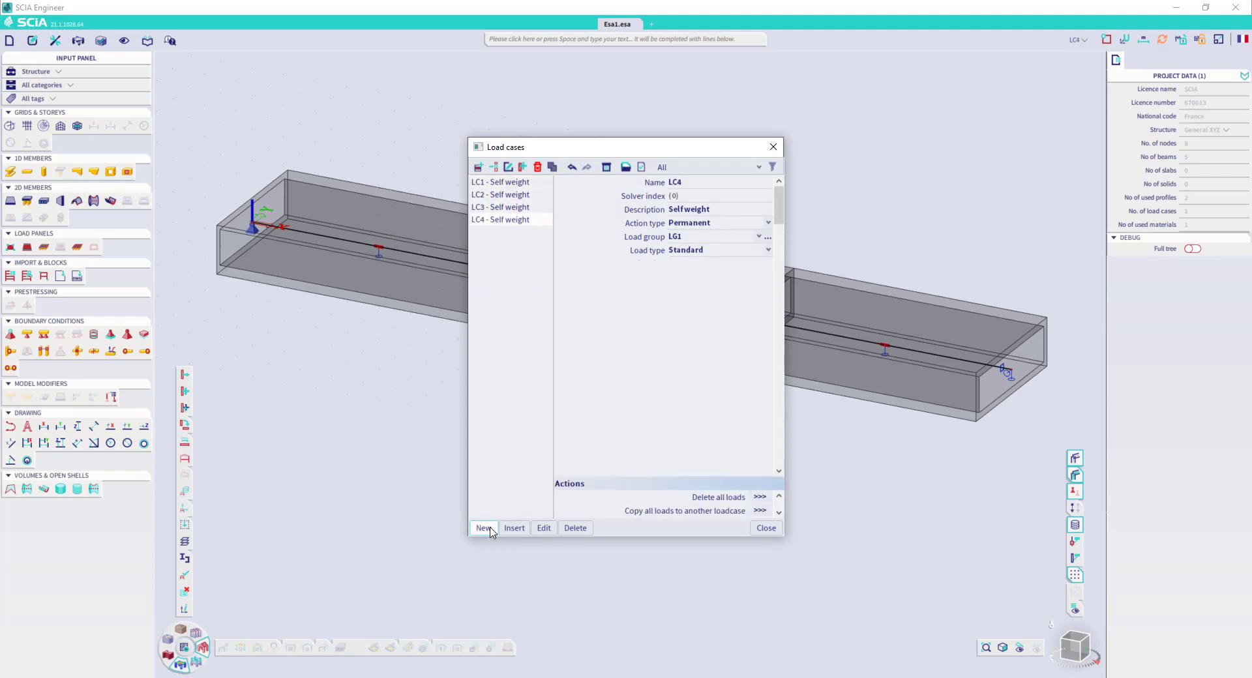
left_click(484, 529)
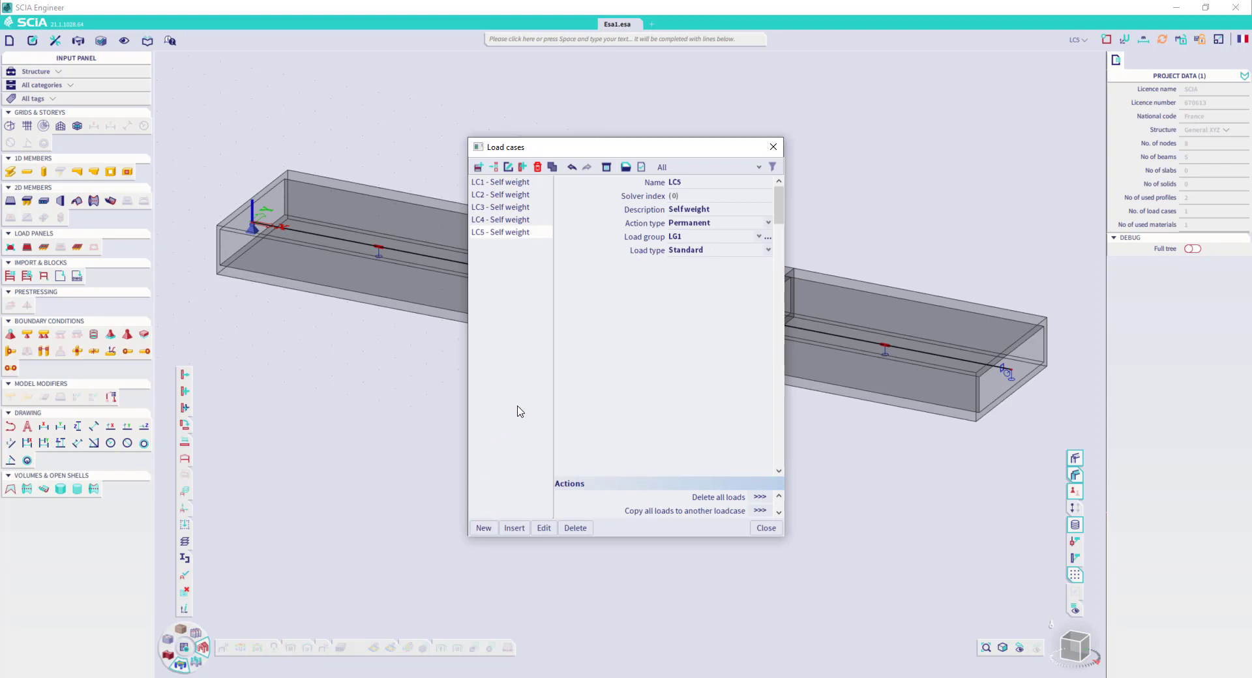
Clear the description of load case LC1 and rename it STAGE1.
left_click(525, 183)
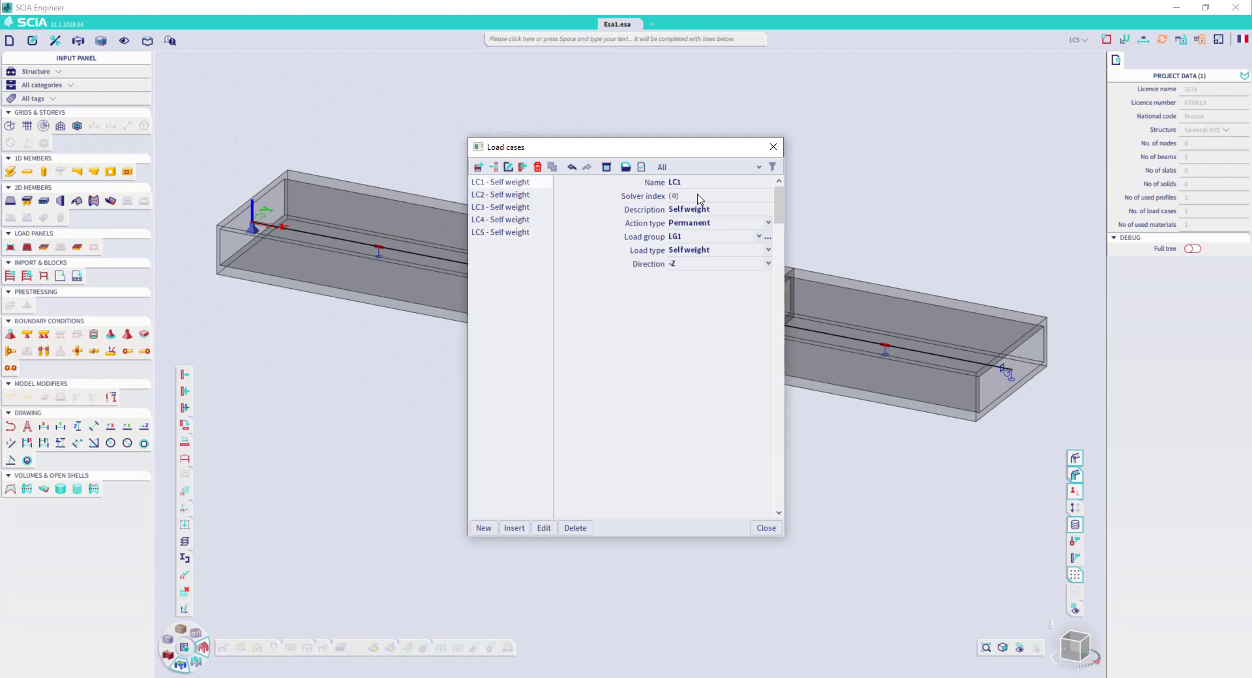
left_click(703, 208)
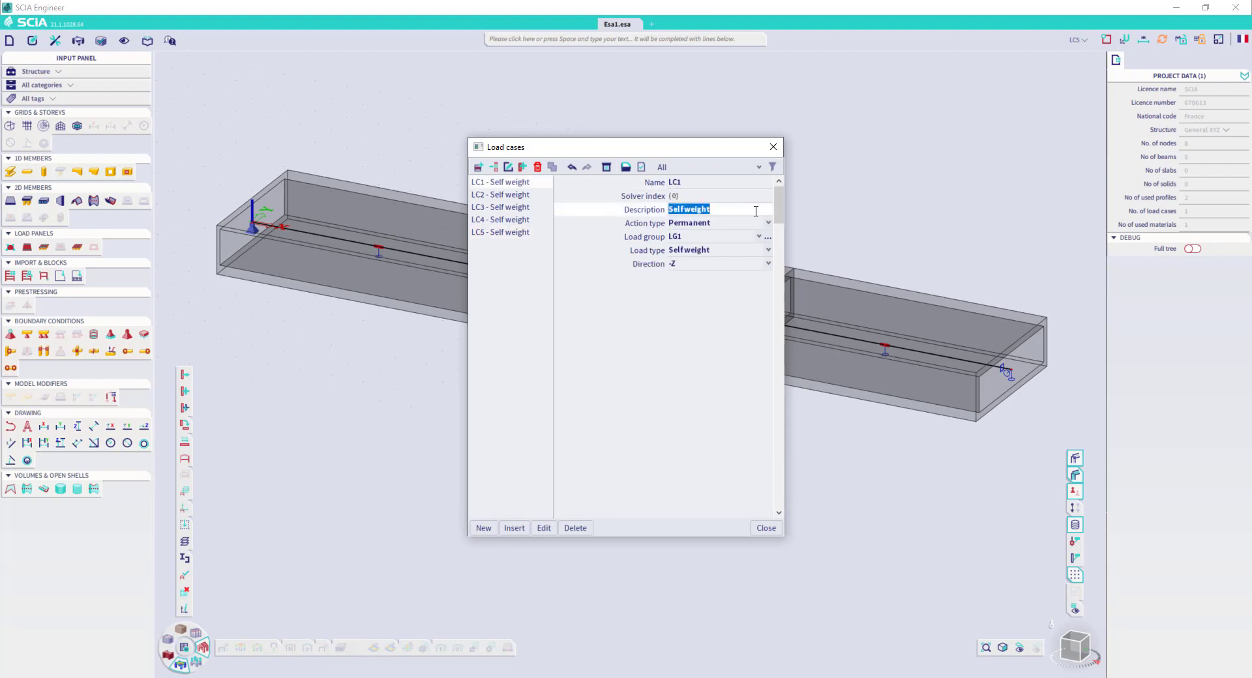
key("BackSpace")
left_click(689, 183)
type("P")
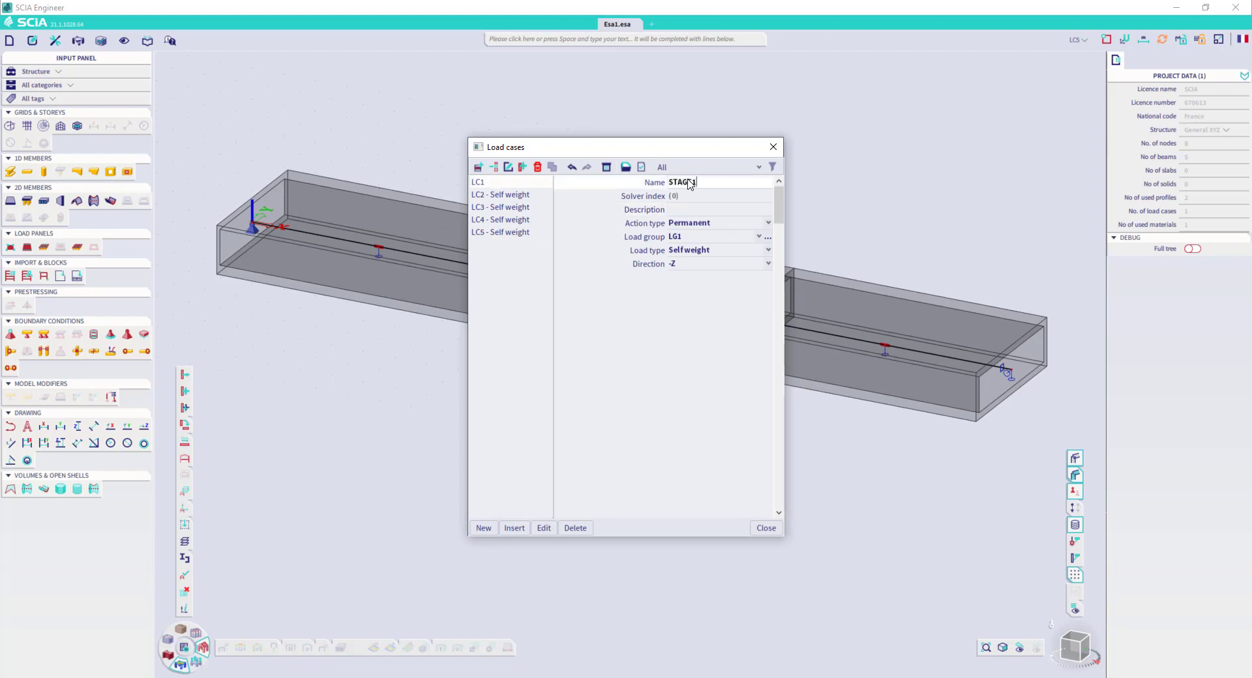
type("TAGE1")
Rename load cases LC2 and LC3 as STAGE2 and STAGE3.
left_click(513, 195)
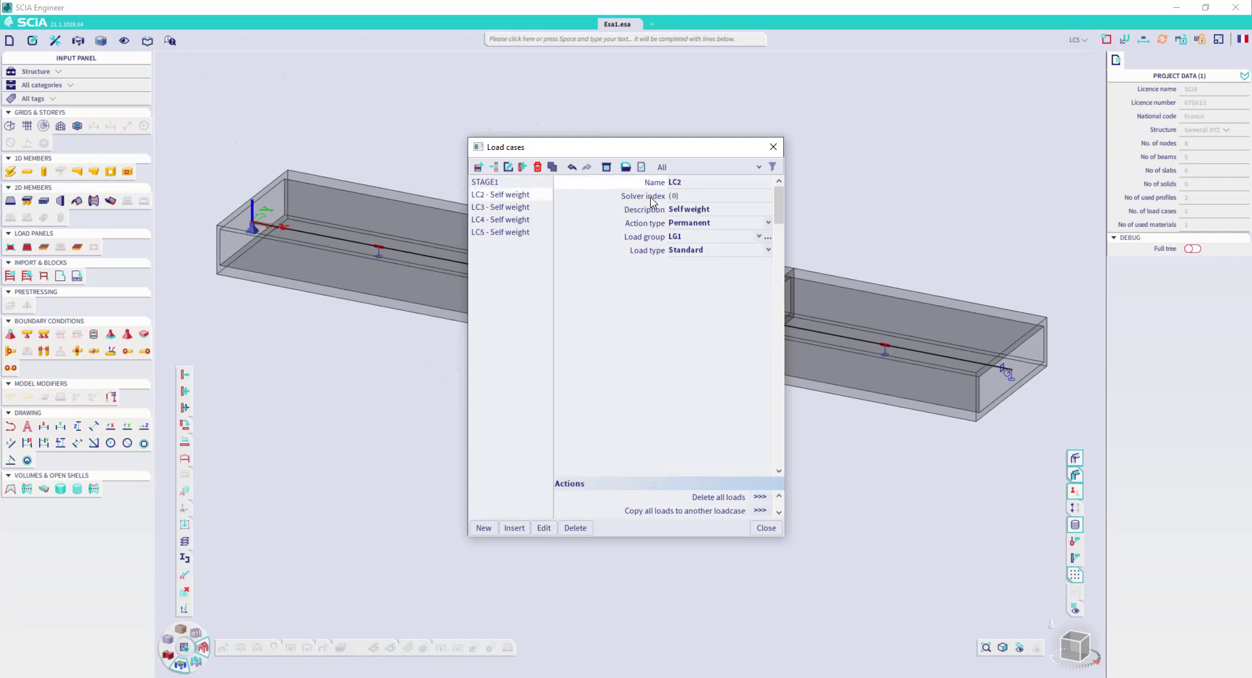
left_click(696, 182)
type("STAGE")
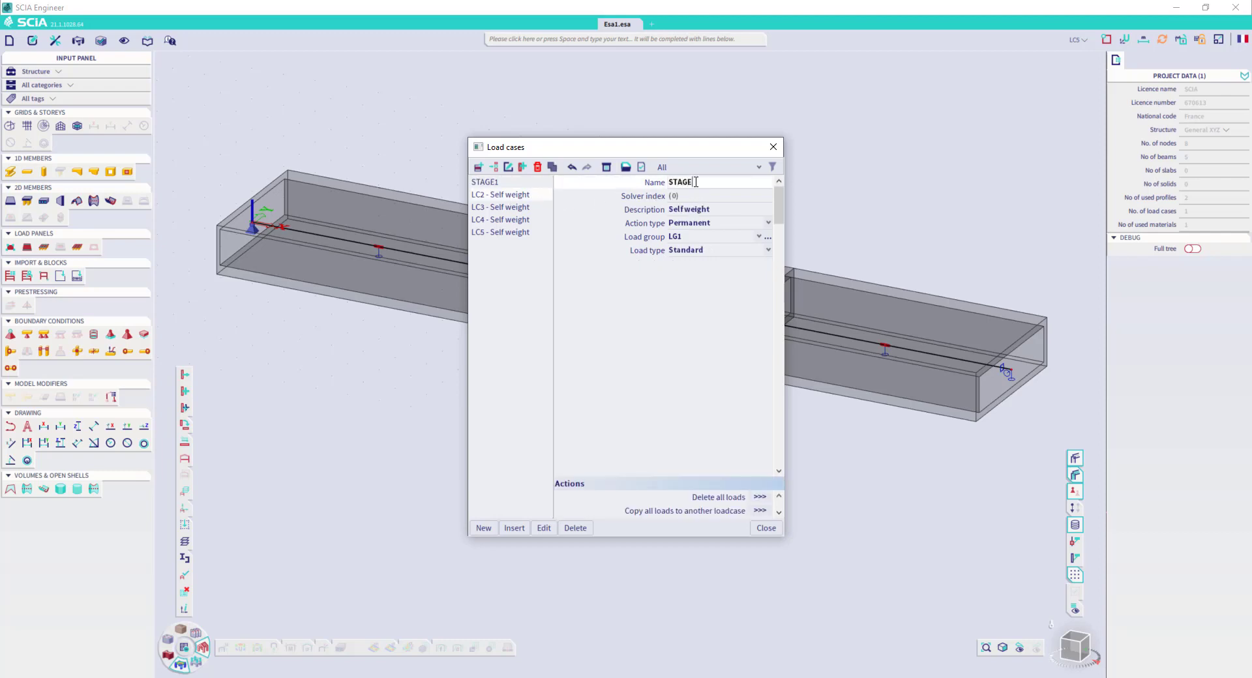
type("2")
left_click(506, 208)
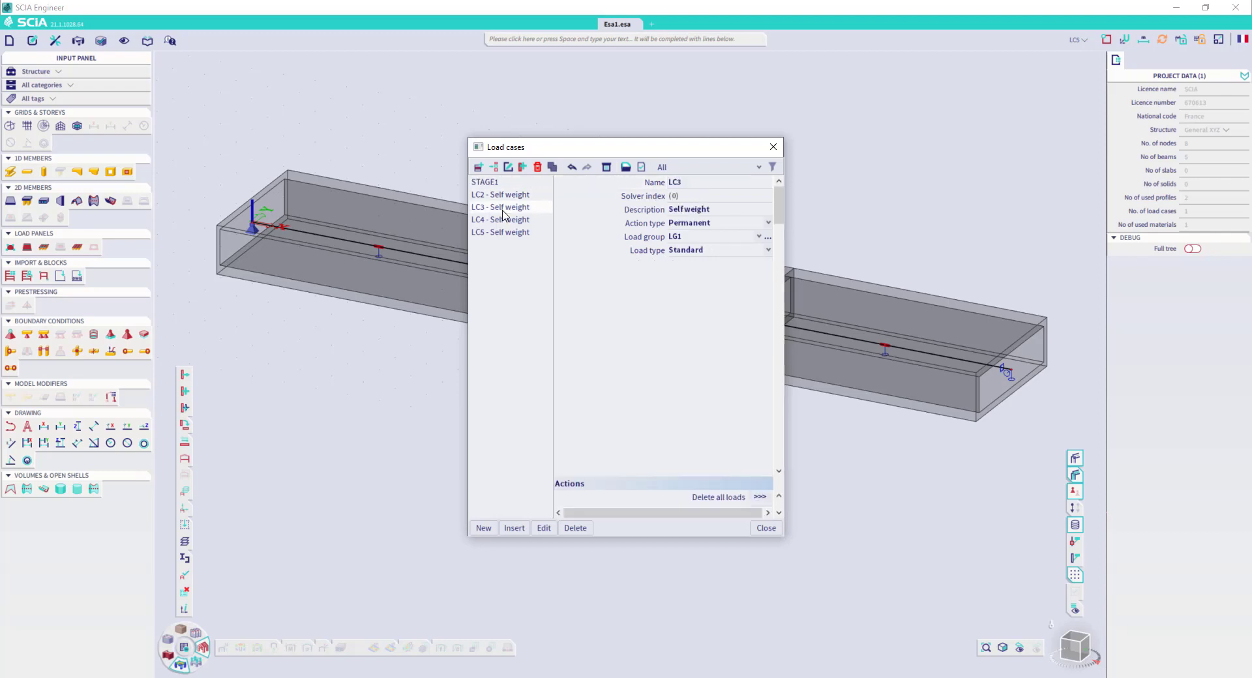
left_click(716, 186)
type("ST")
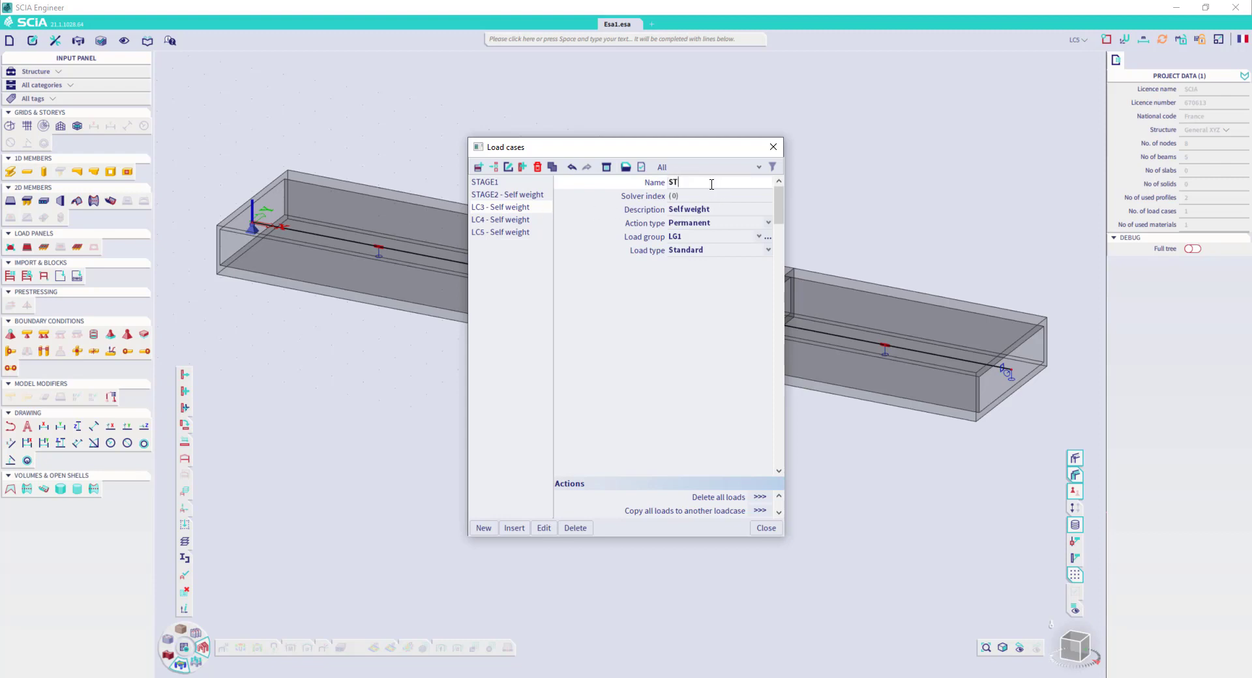
type("AGE3")
Rename load cases LC4 and LC5 as STAGE4 and STAGE5.
left_click(517, 220)
left_click(703, 185)
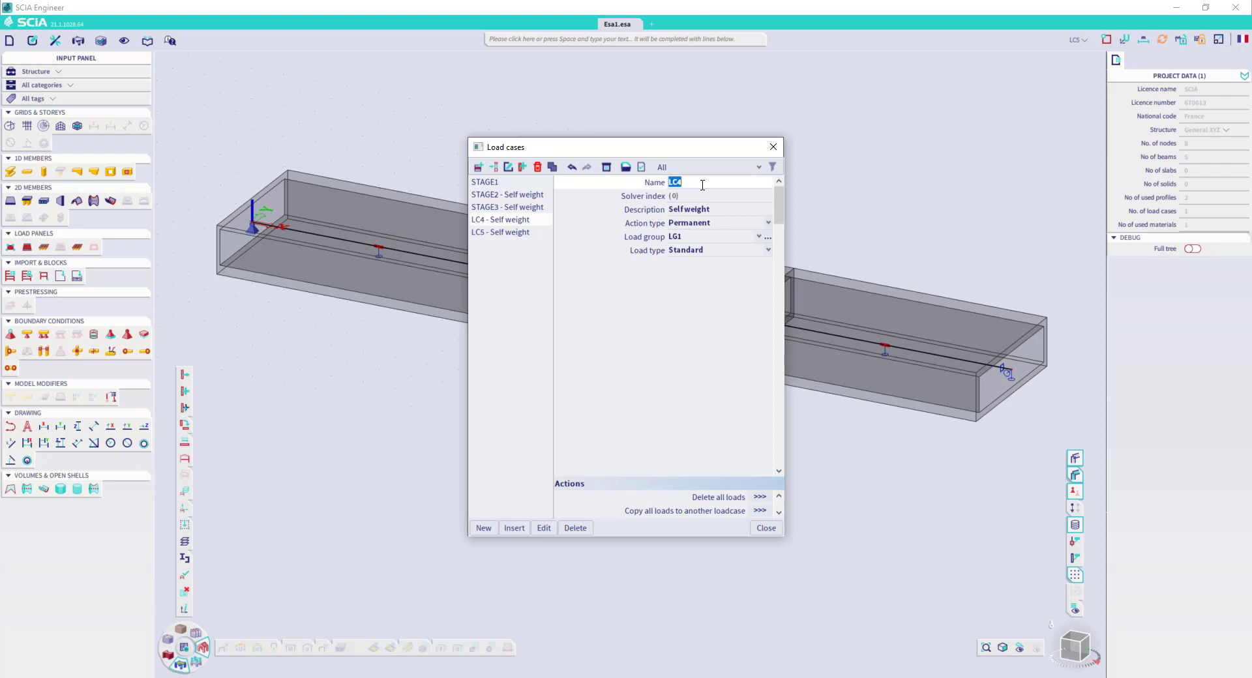
type("STAGE4")
left_click(502, 233)
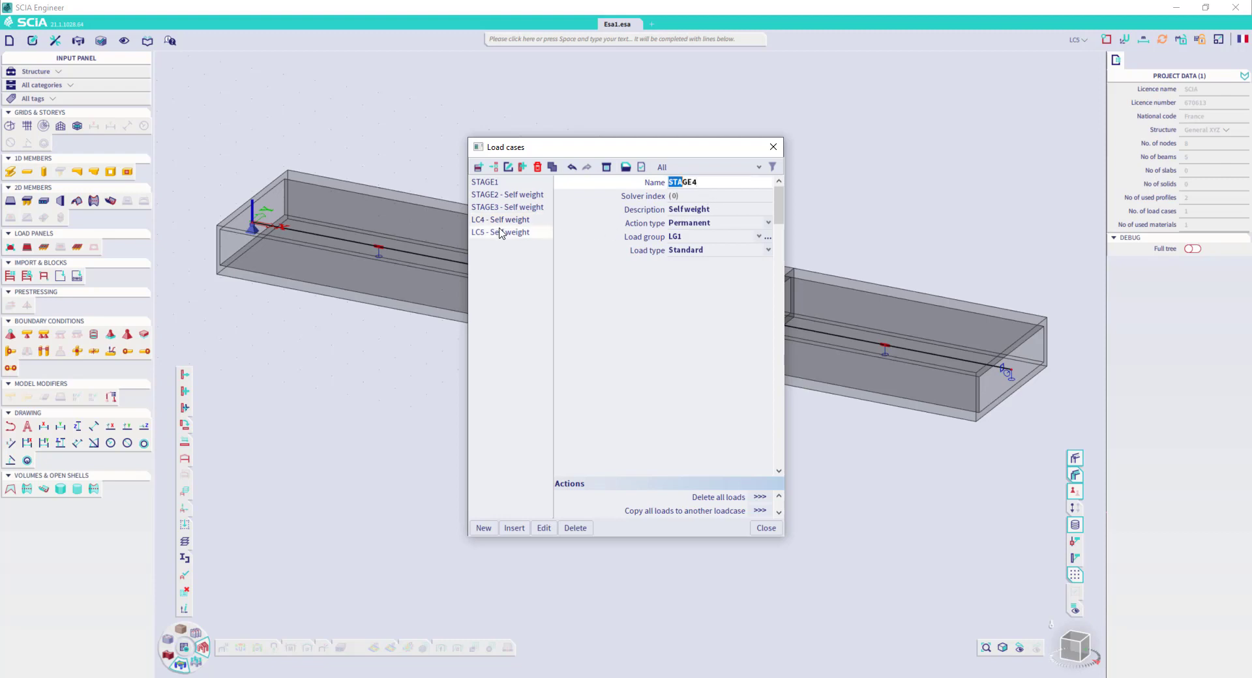
left_click(678, 185)
type("STAGE5")
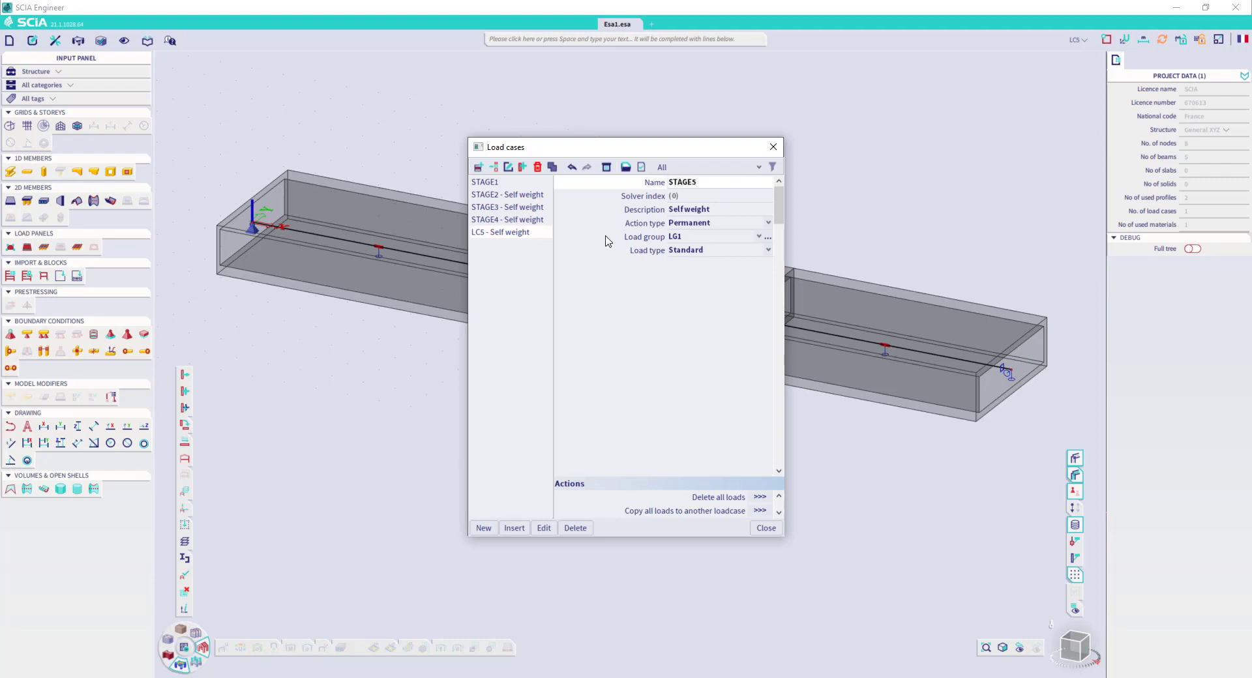
Clear the description of load cases STAGE2 to STAGE5 together and close the load case manager.
left_click(524, 220)
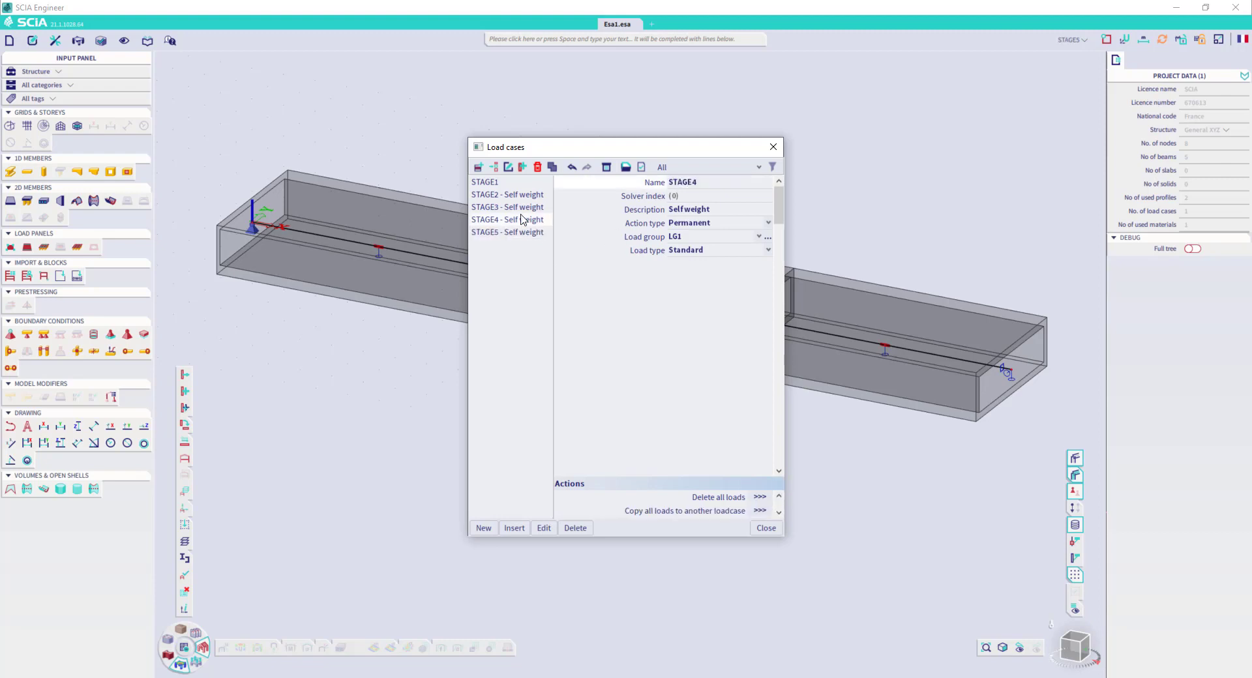
left_click(521, 198)
left_click(522, 233, "shift")
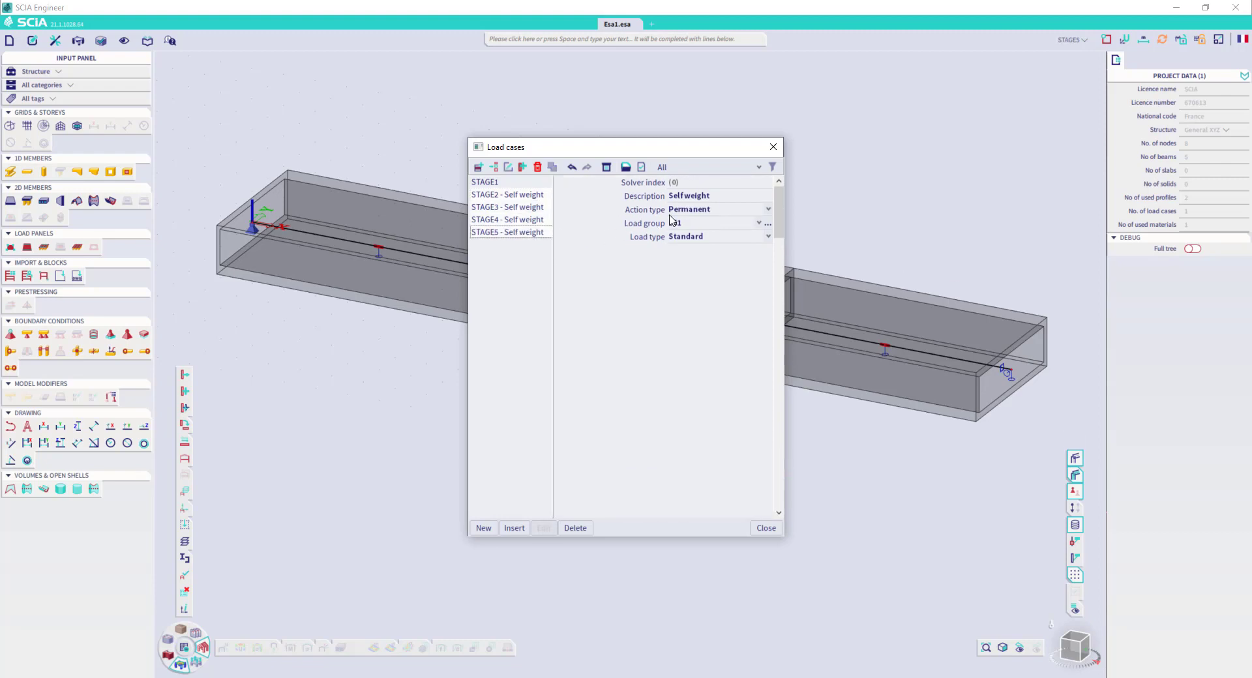
left_click(694, 196)
key("Delete")
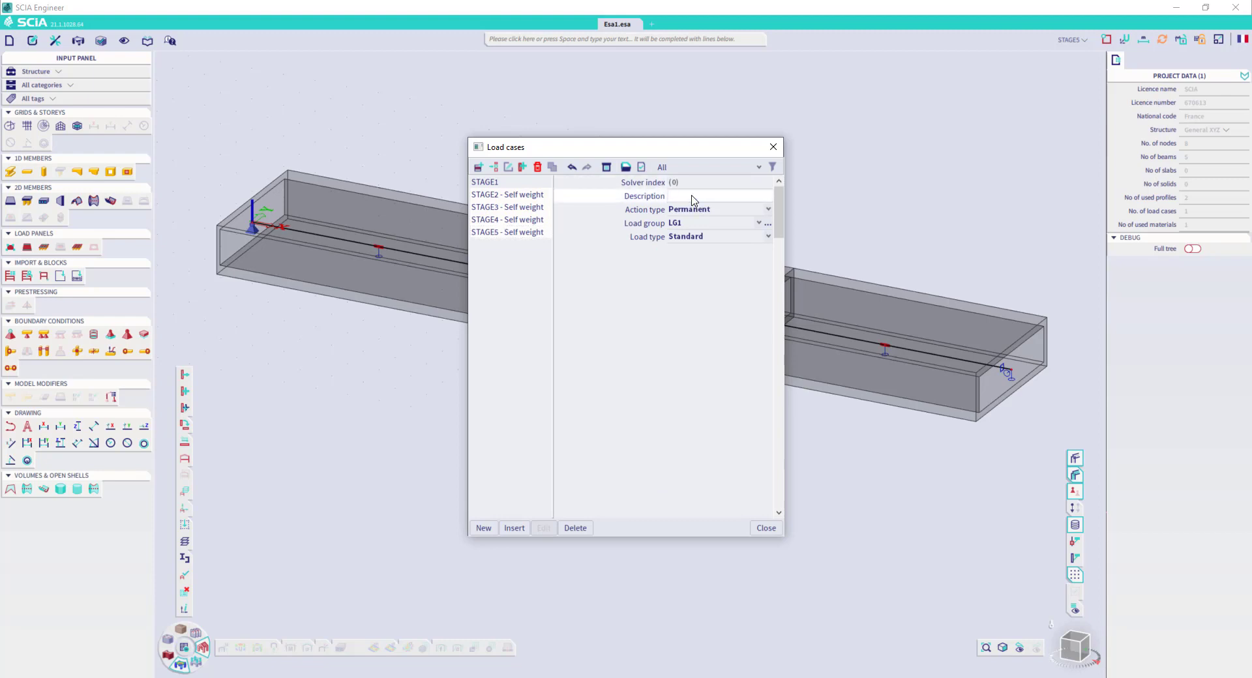
key("Return")
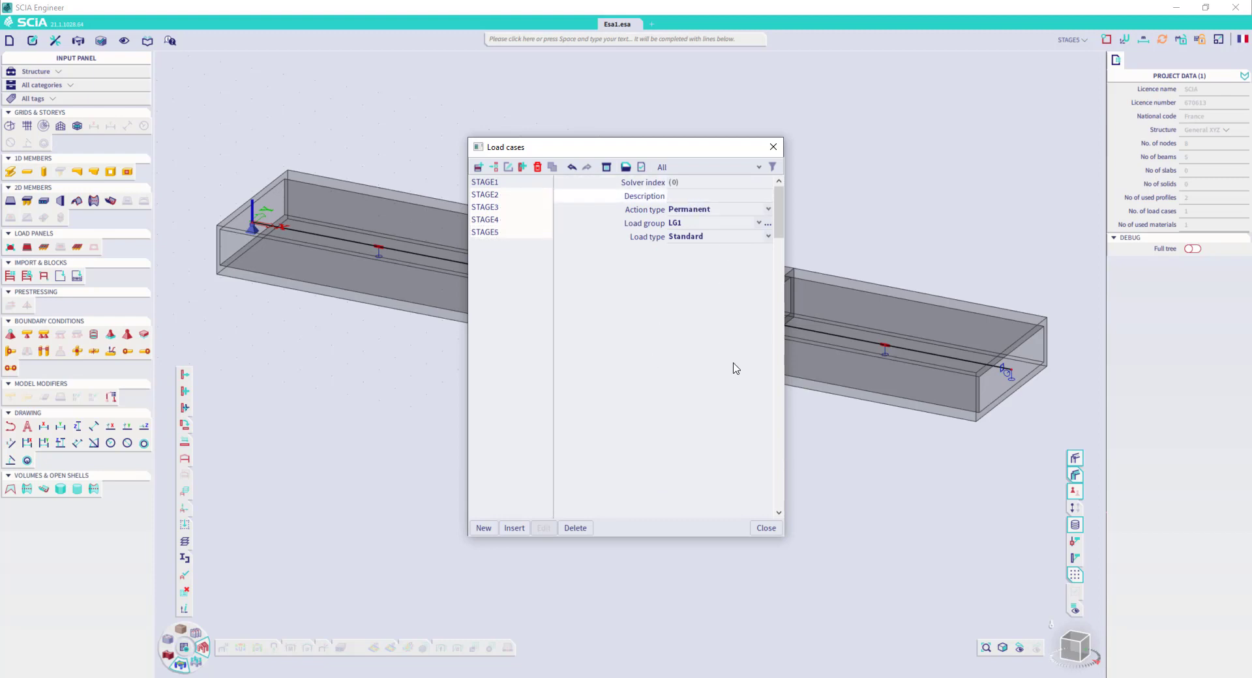
left_click(774, 147)
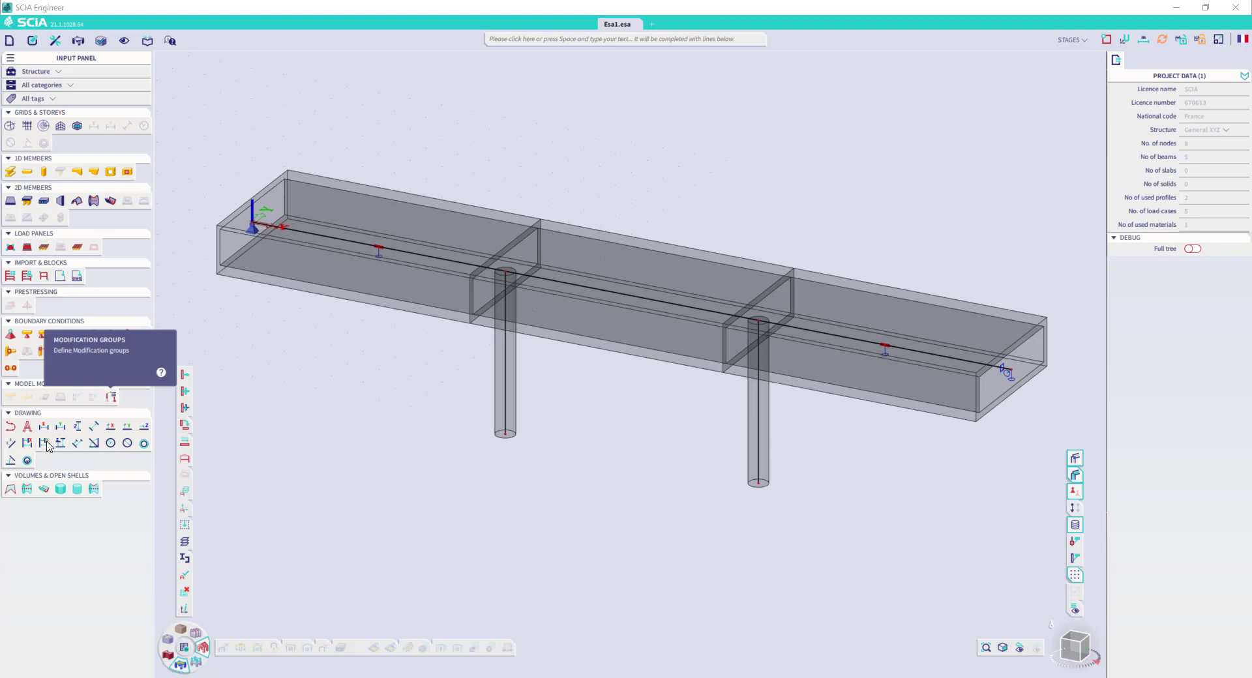
Create the first modification group and name it STAGE_1.
left_click(111, 397)
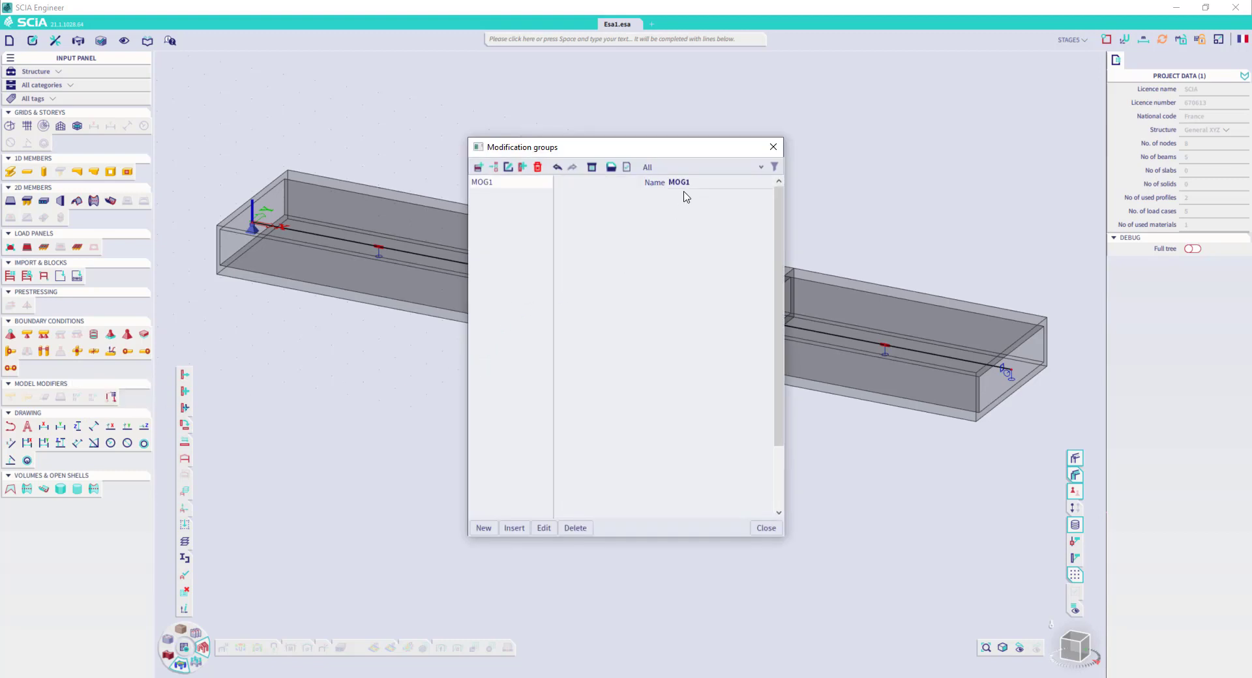
left_click(688, 183)
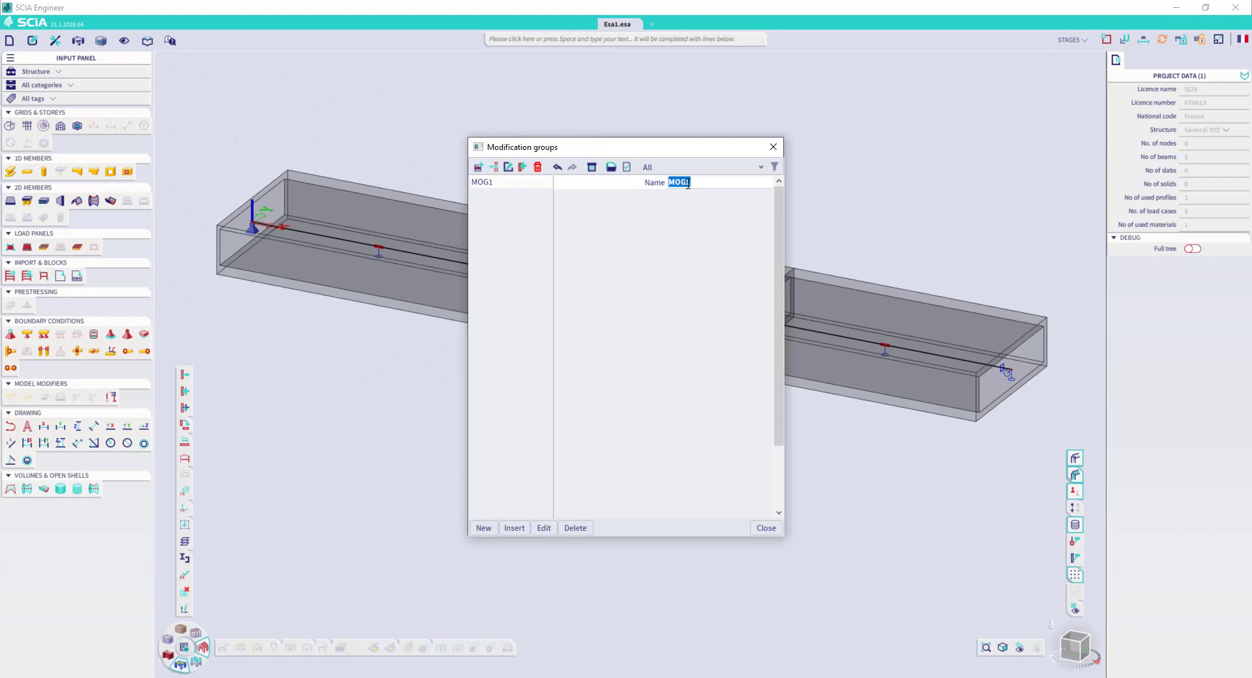
type("STAGE_")
key("Return")
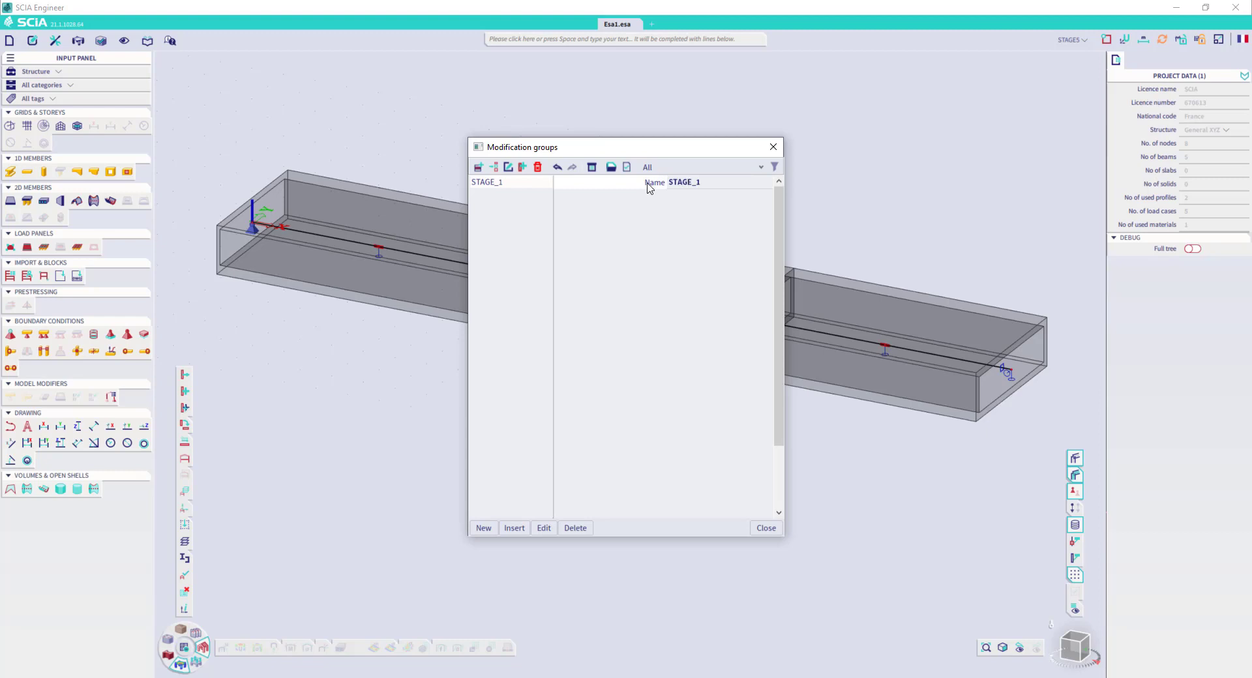
Add four more modification groups, STAGE_2 to STAGE_5, and close the modification group manager.
left_click(490, 530)
left_click(490, 529)
left_click(490, 529)
left_click(491, 530)
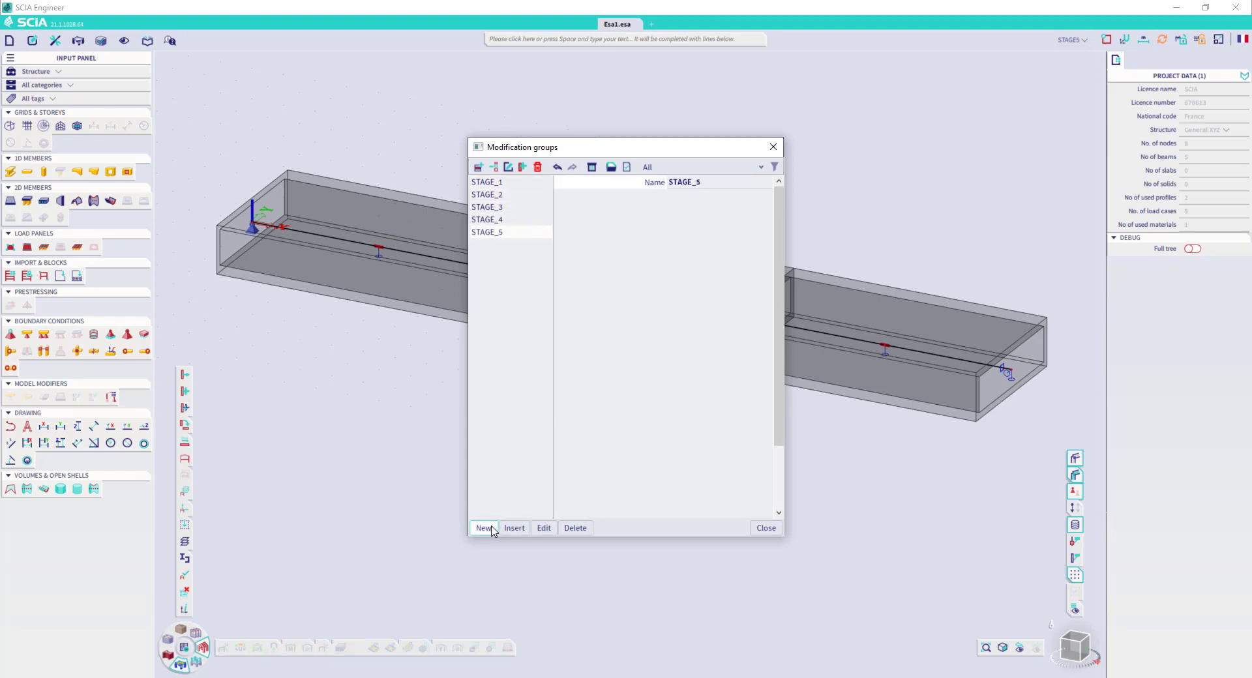
left_click(765, 528)
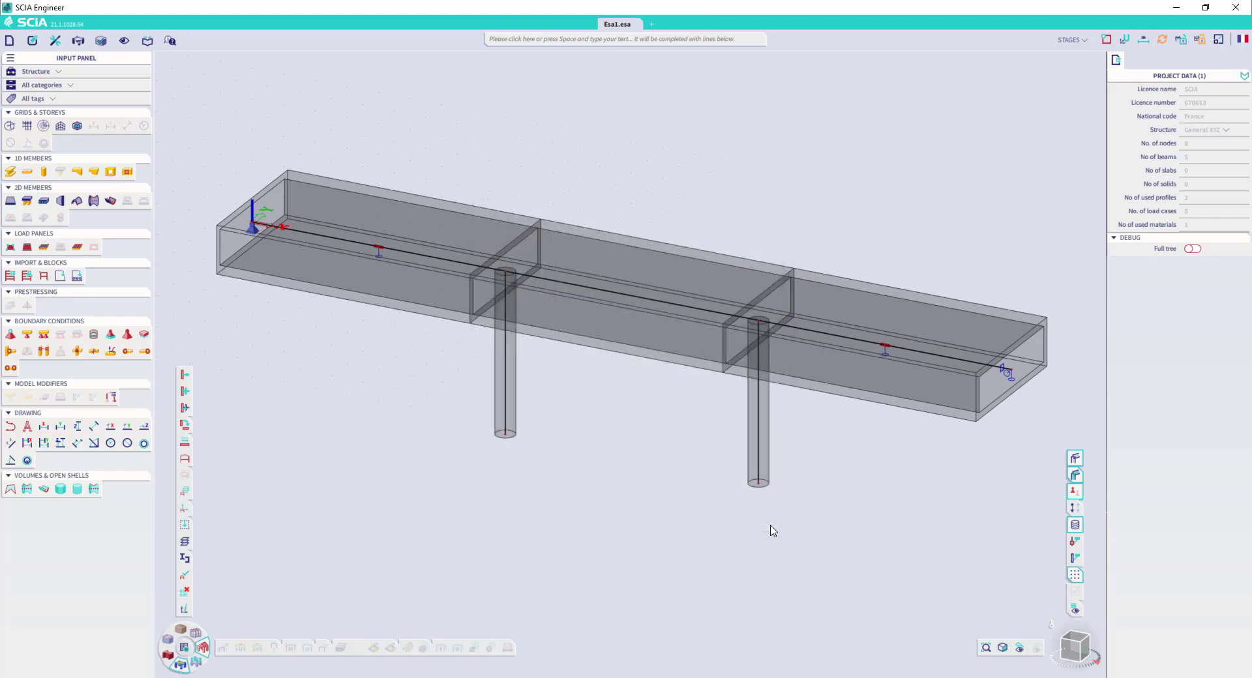
Switch the active selection from load cases to modification groups and make STAGE_1 current.
left_click(1071, 40)
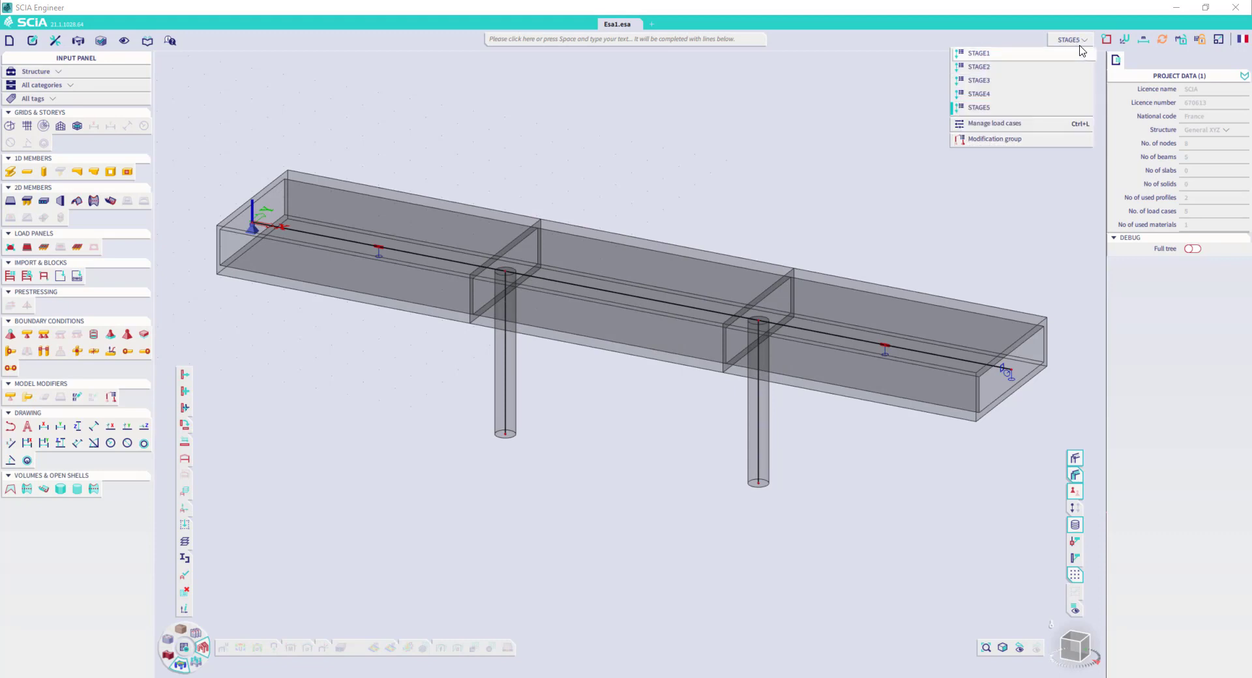
left_click(1004, 140)
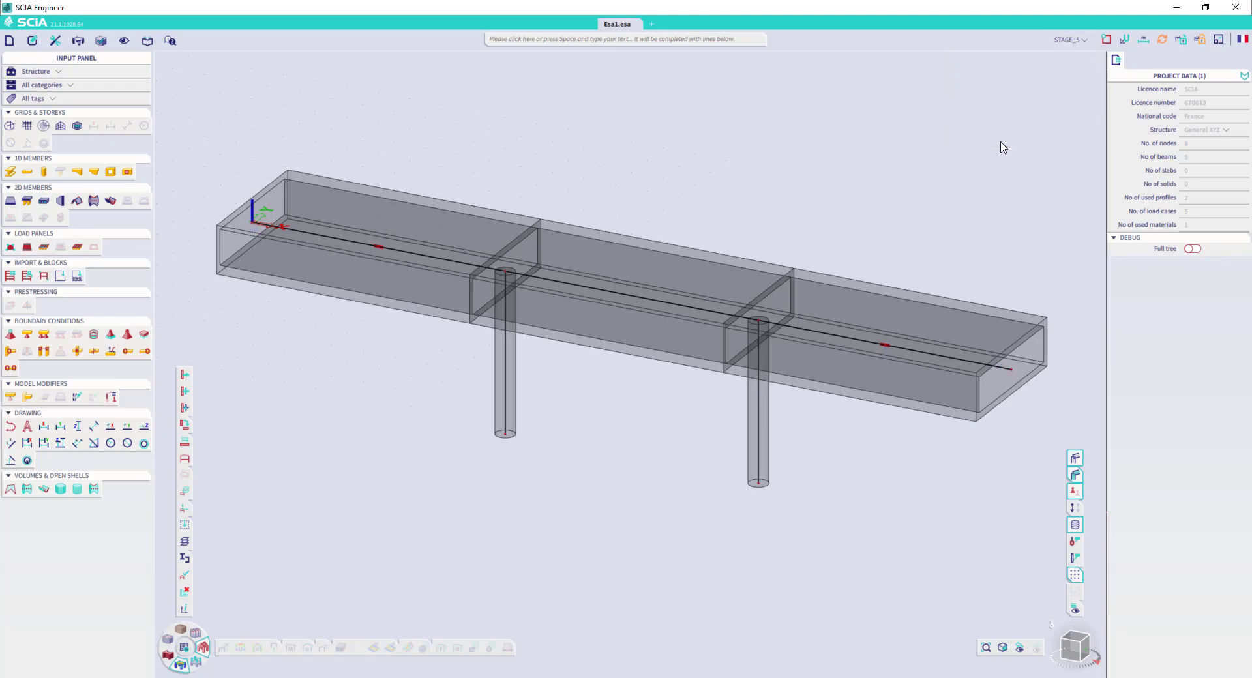
left_click(1086, 41)
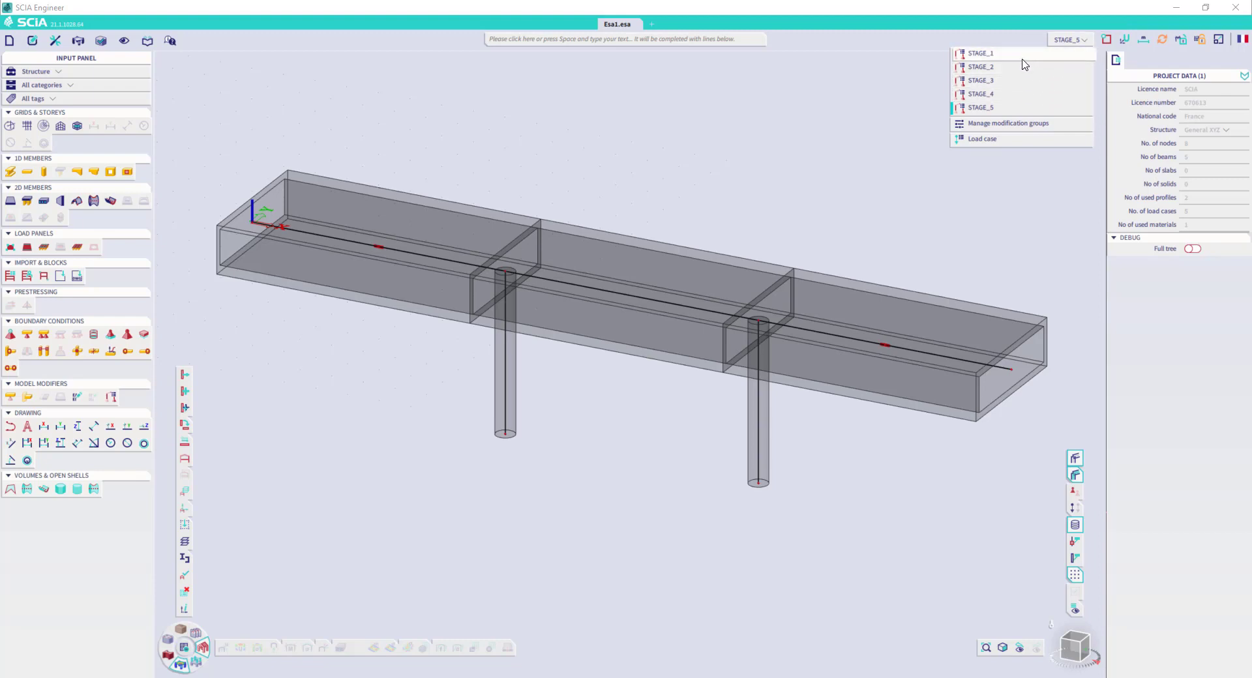
left_click(988, 53)
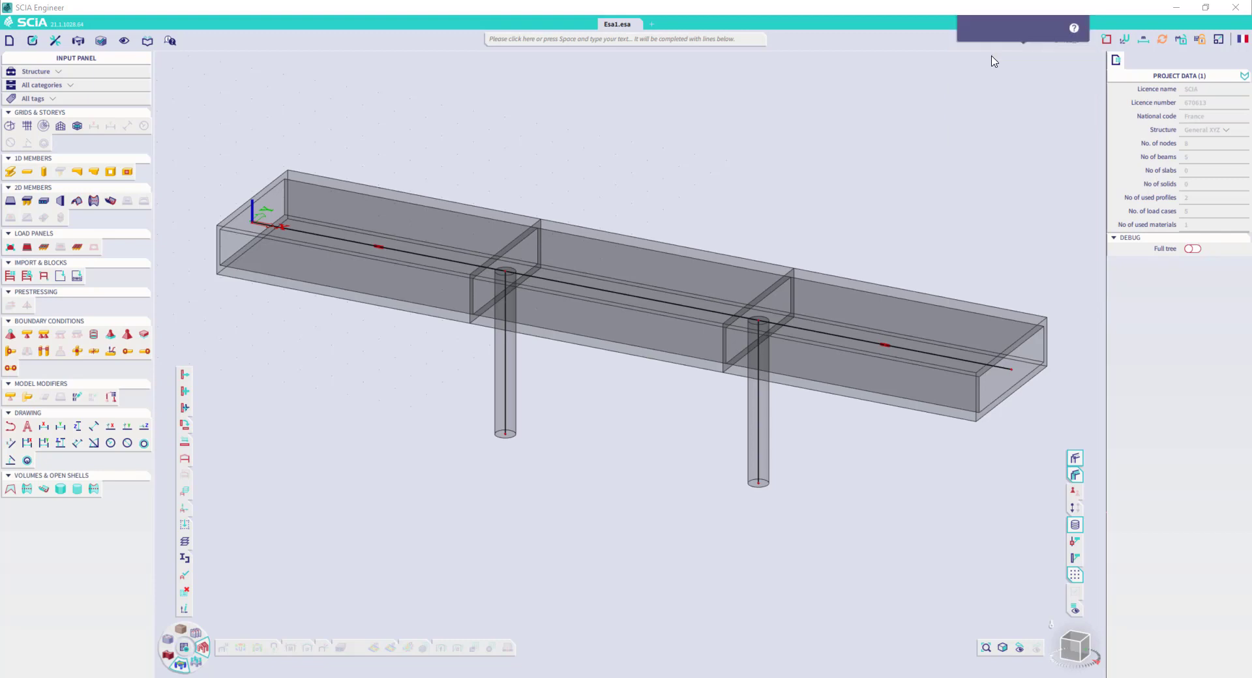
Add supports with a Fixed constraint to the base nodes of both columns.
left_click(111, 677)
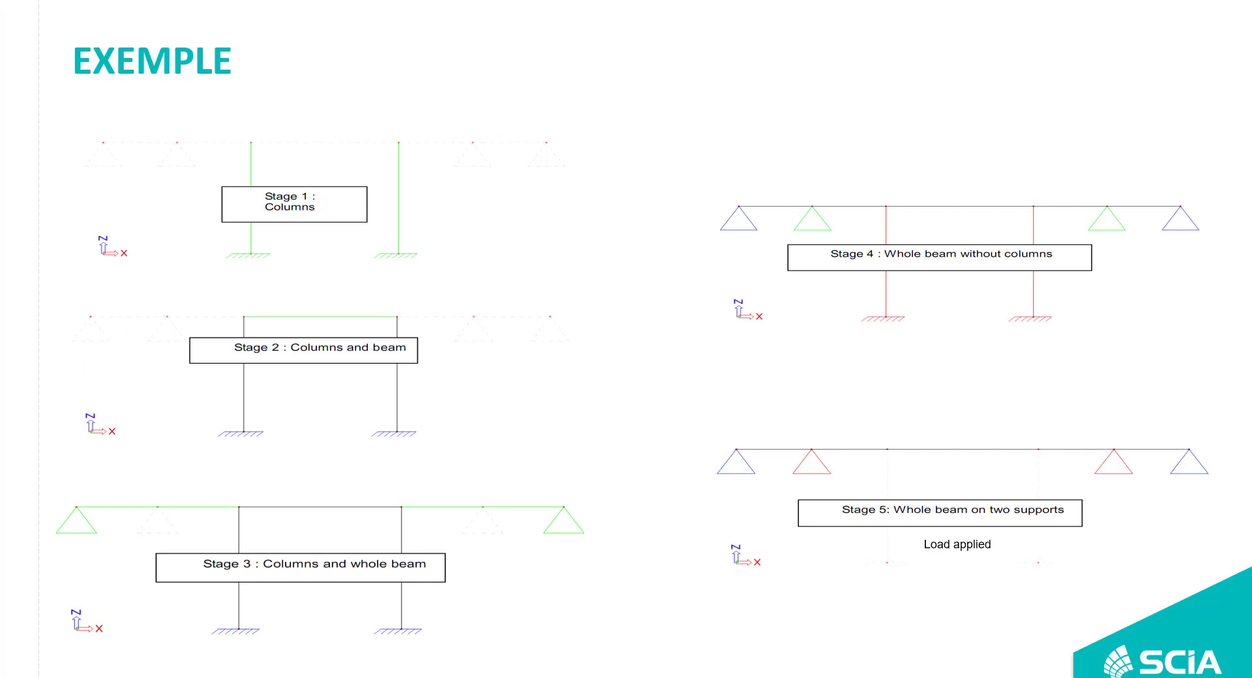
key("alt+Tab")
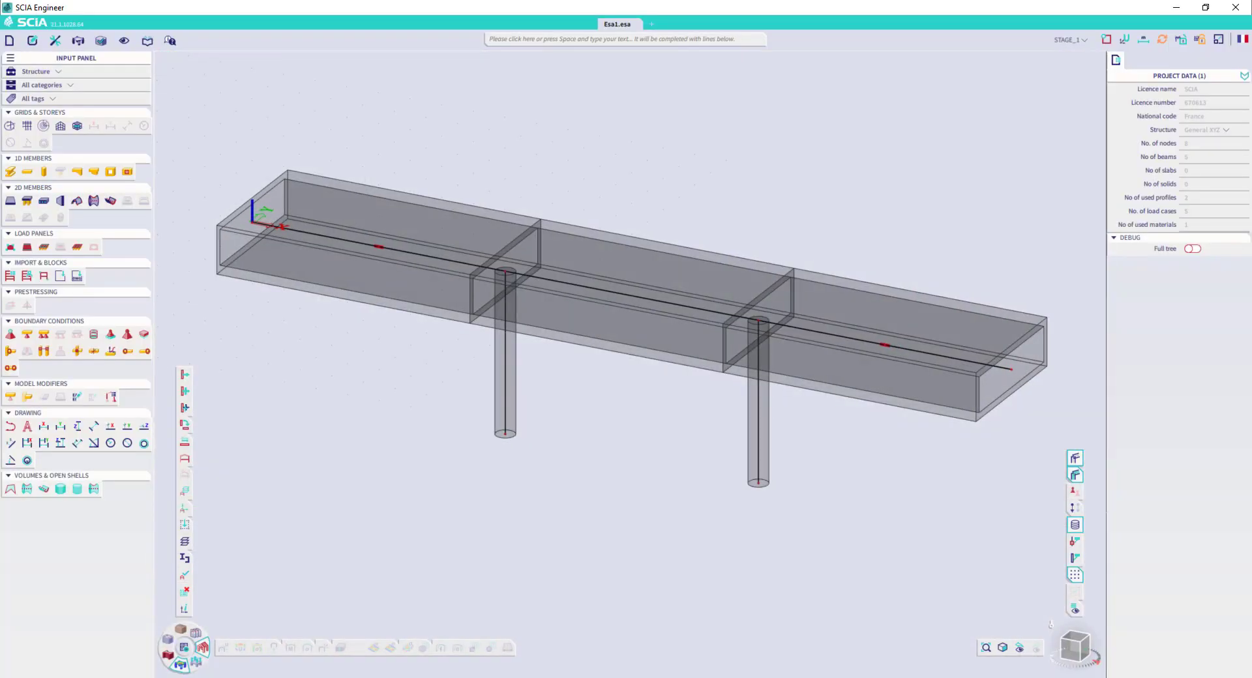
left_click(11, 334)
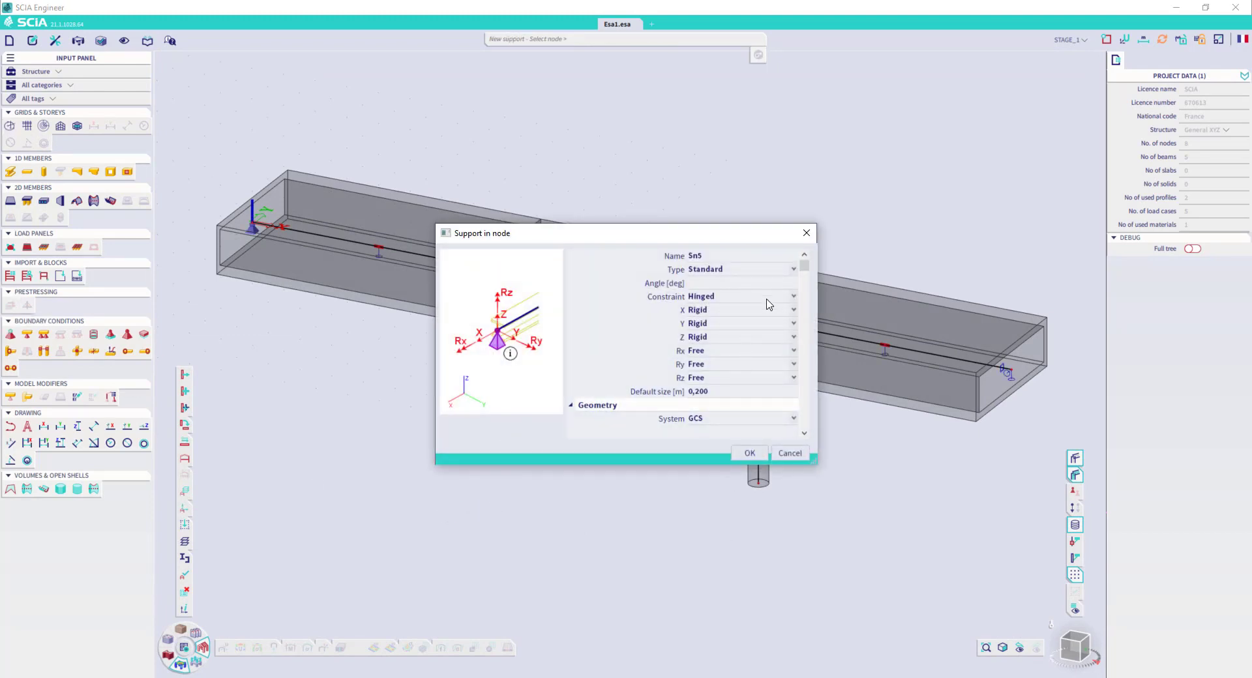
left_click(768, 297)
left_click(766, 315)
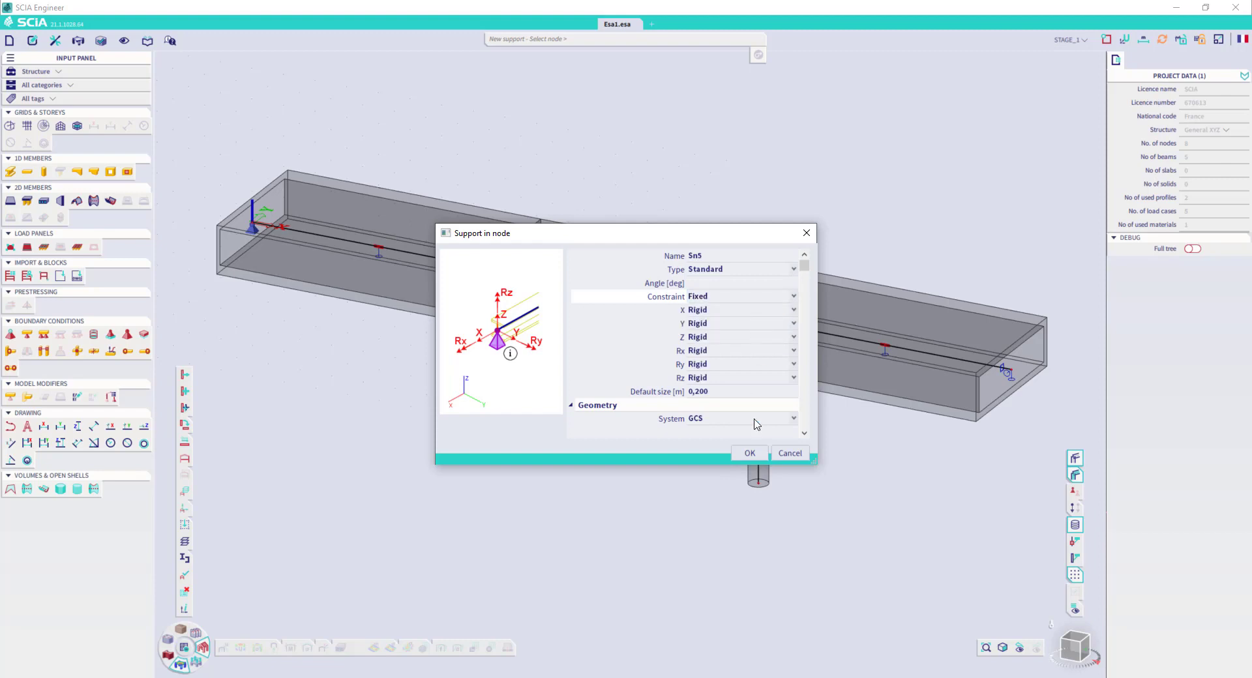
left_click(750, 454)
left_click(503, 434)
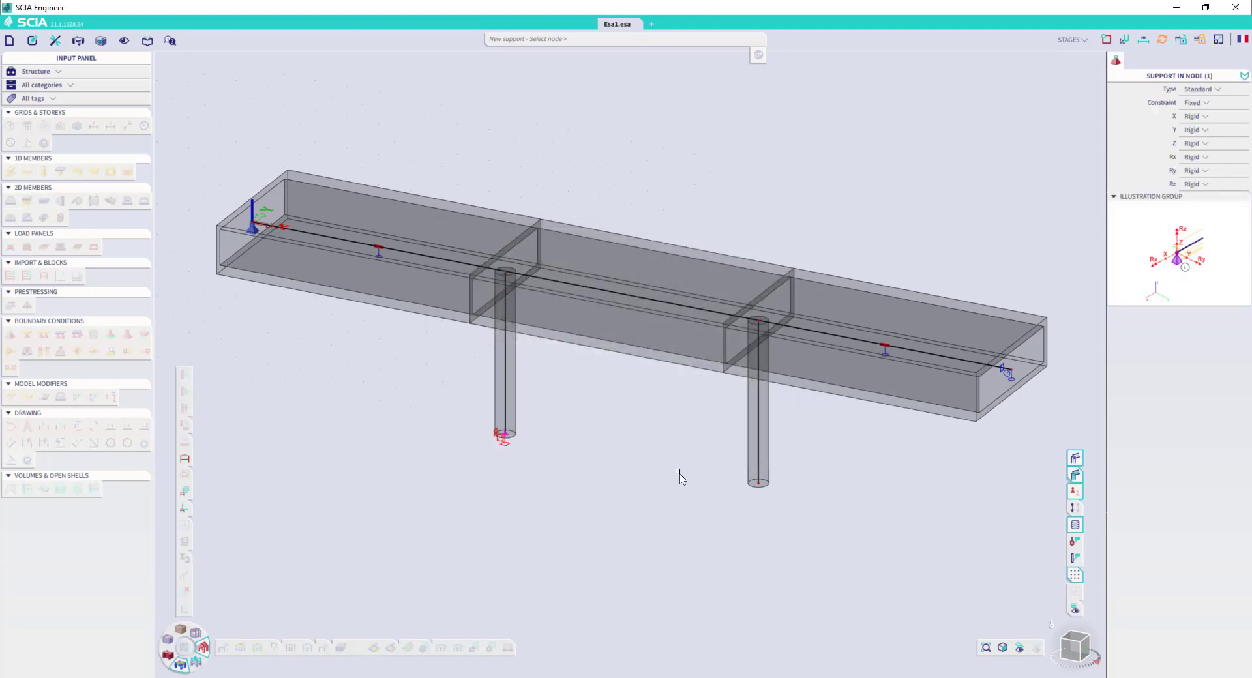
left_click_drag(706, 457, 791, 509)
key("Escape")
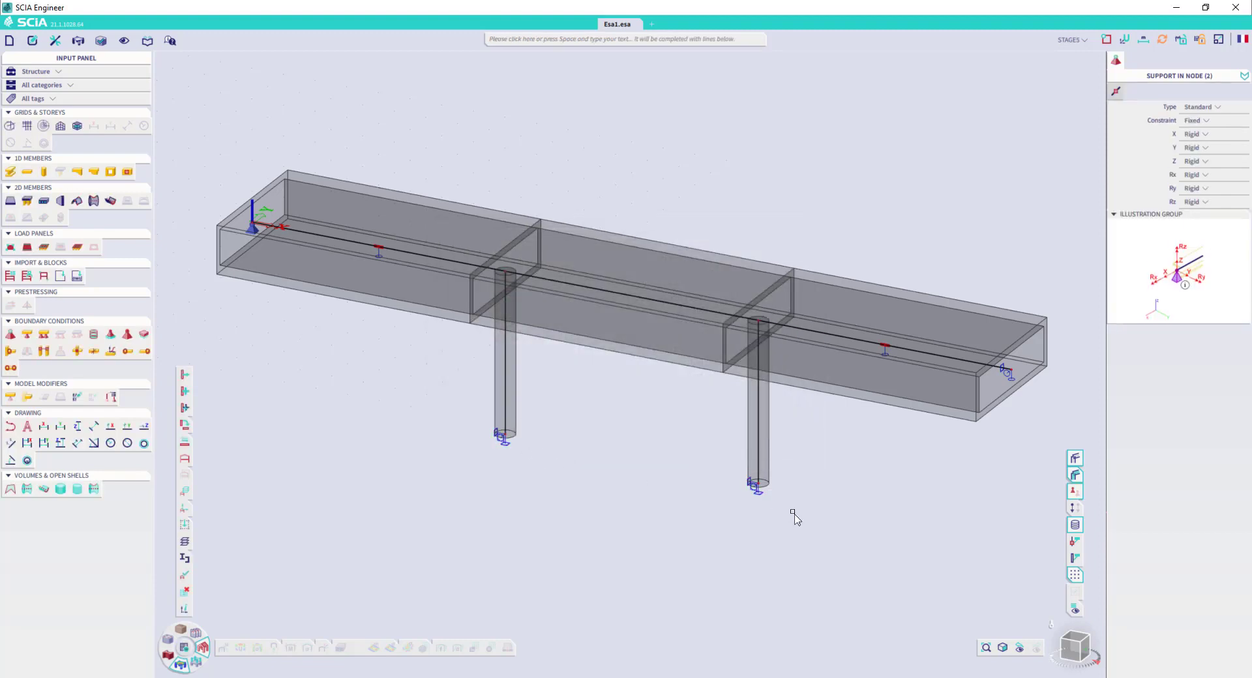
Make STAGE1 the active load case, and switch the active selection back to modification group STAGE_1.
left_click(1086, 74)
left_click(1071, 40)
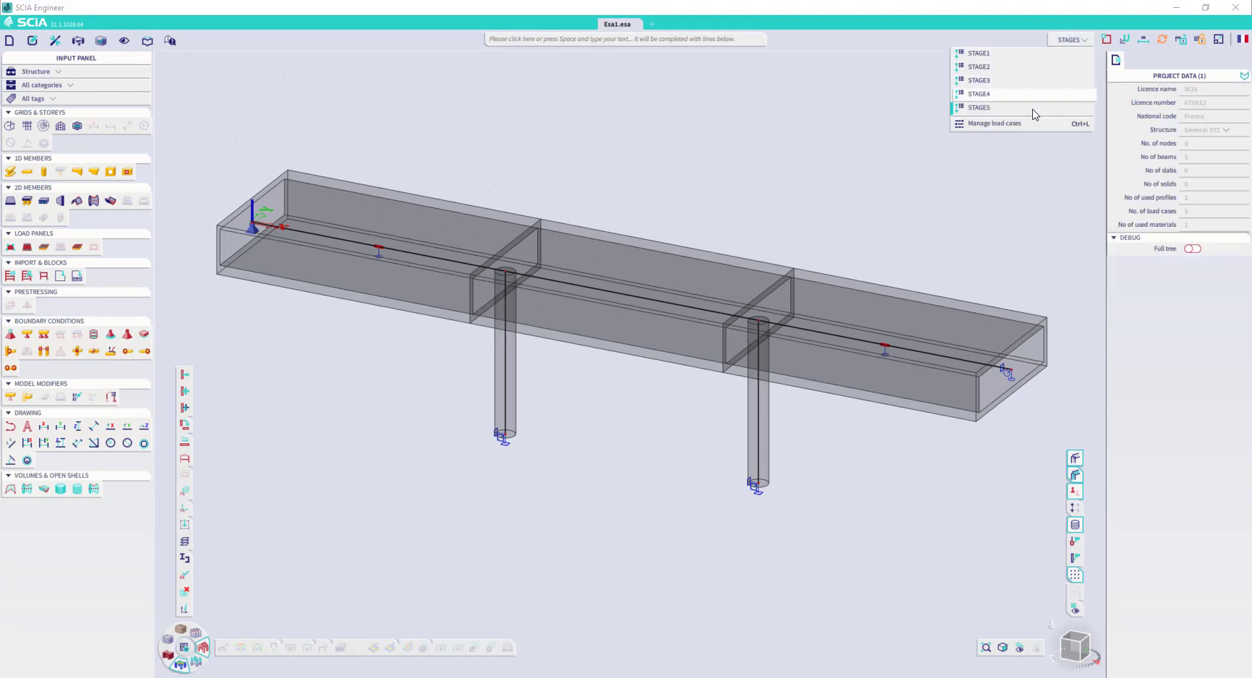
left_click(1009, 58)
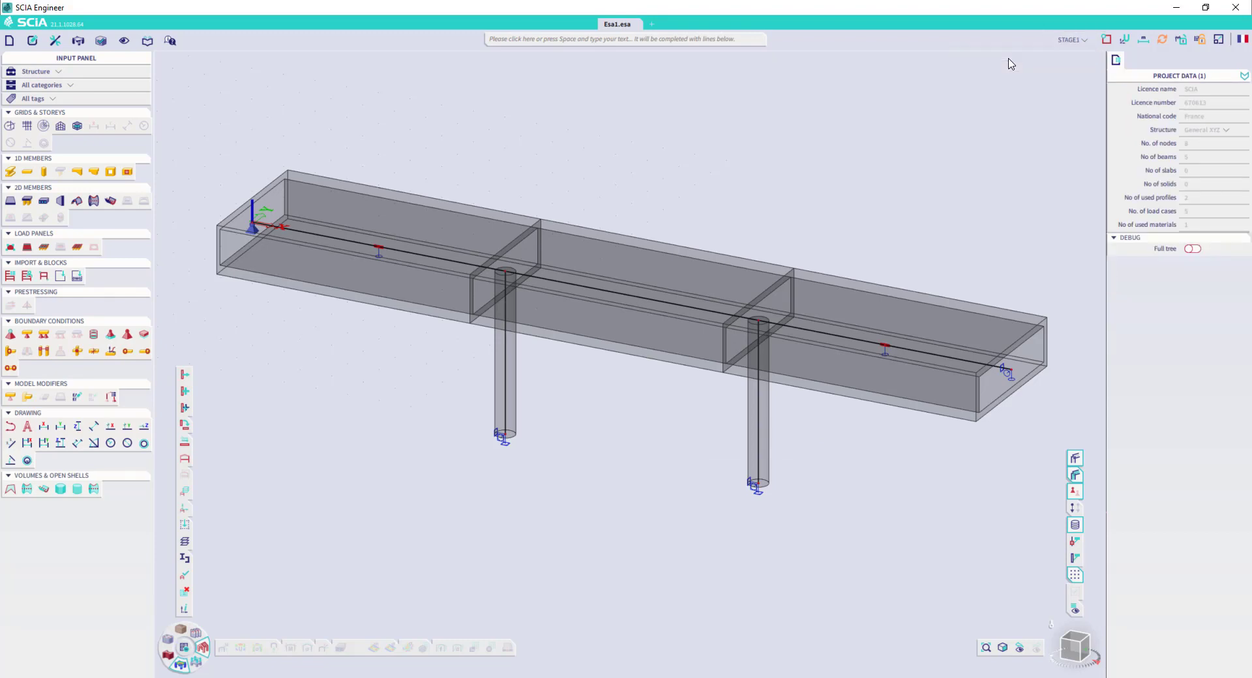
left_click(1070, 40)
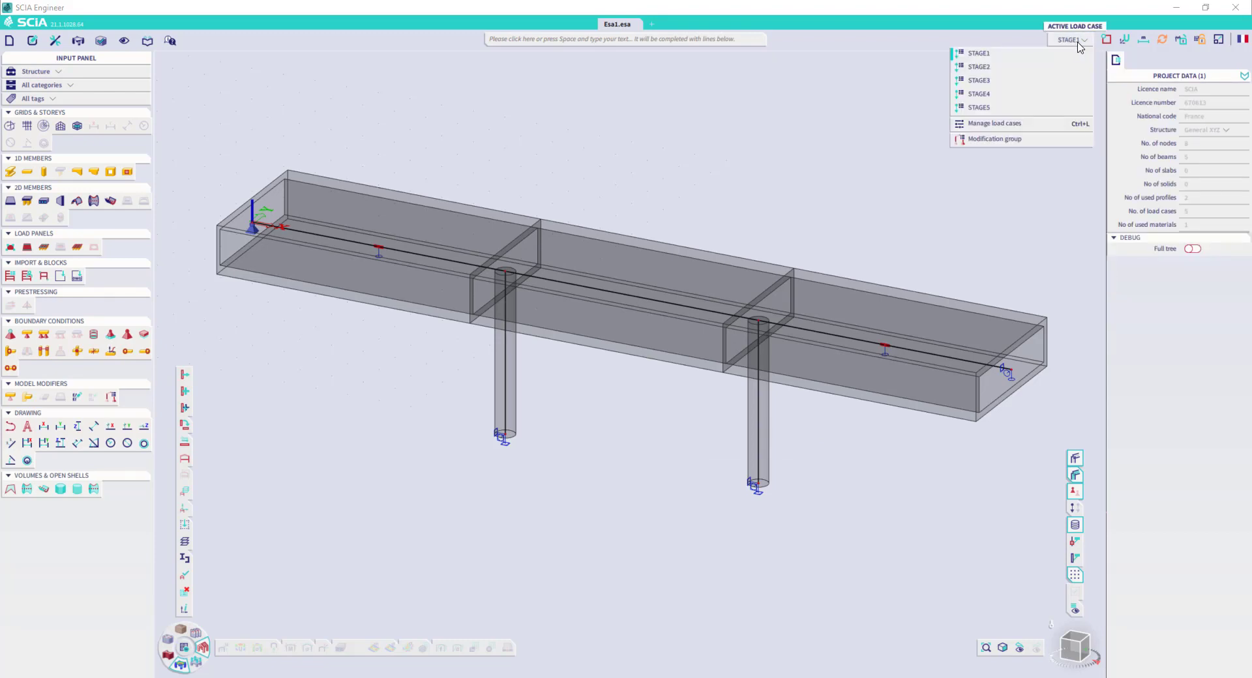
left_click(1039, 141)
left_click(1070, 39)
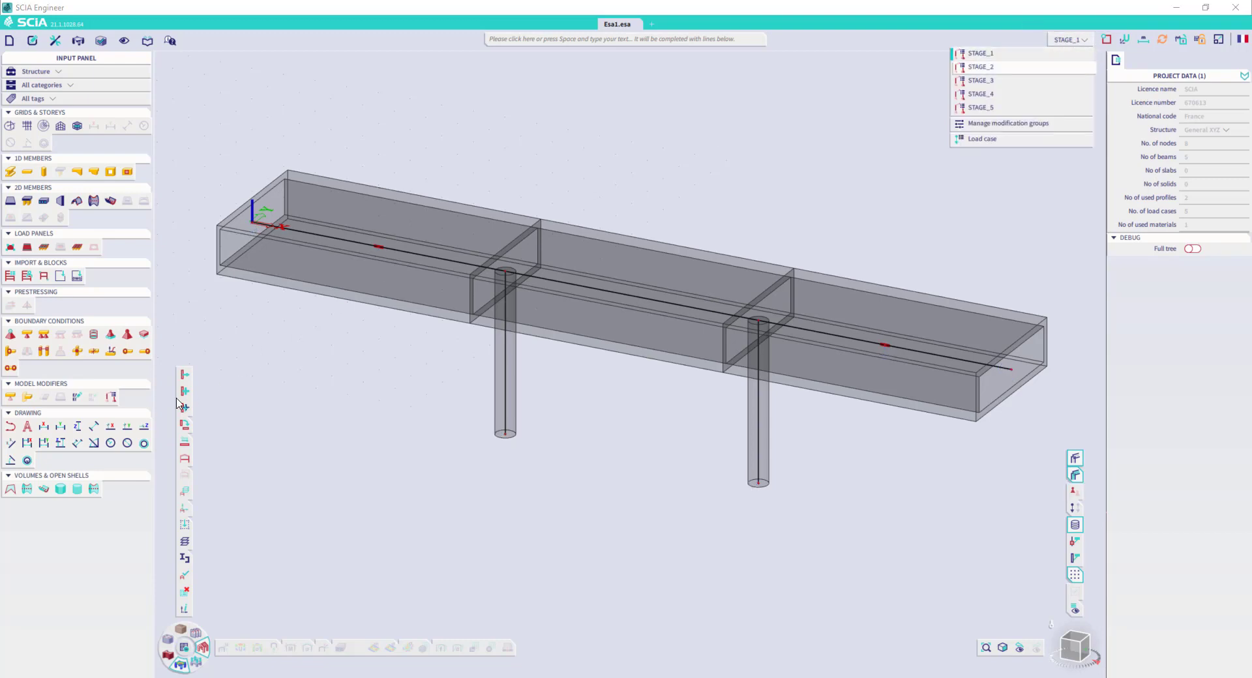
Turn on the display of supports in the model while STAGE_1 is active.
left_click(11, 401)
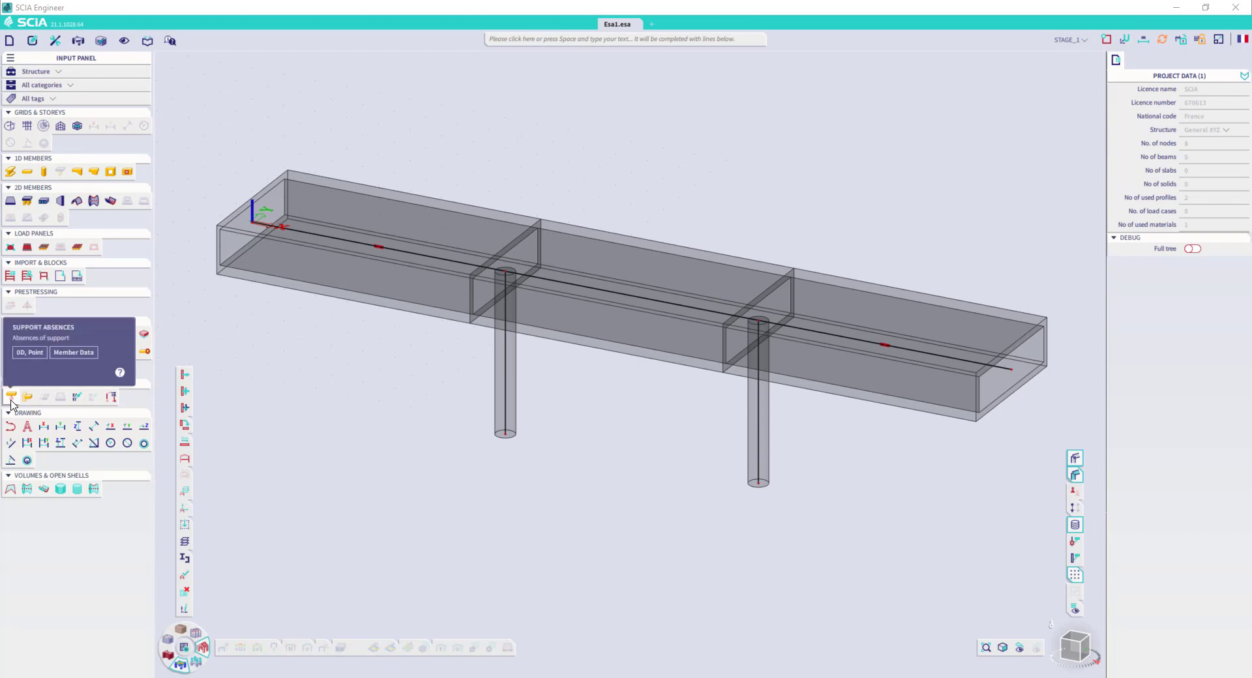
left_click(1076, 493)
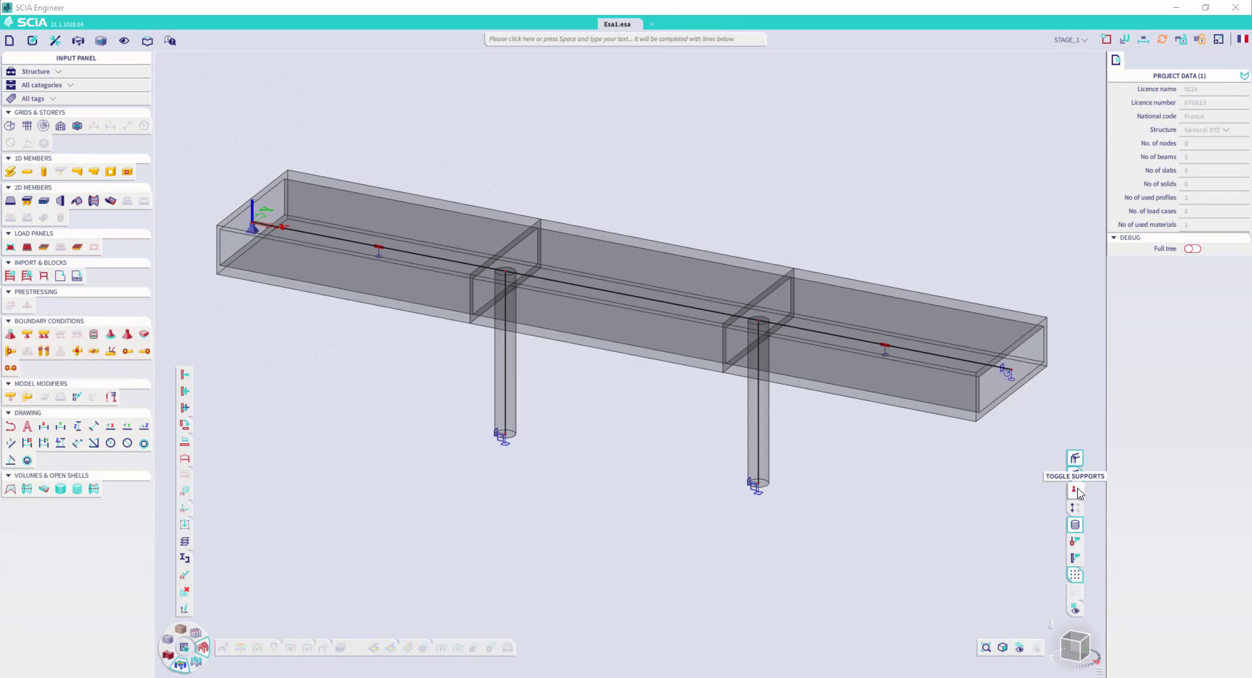
left_click(10, 336)
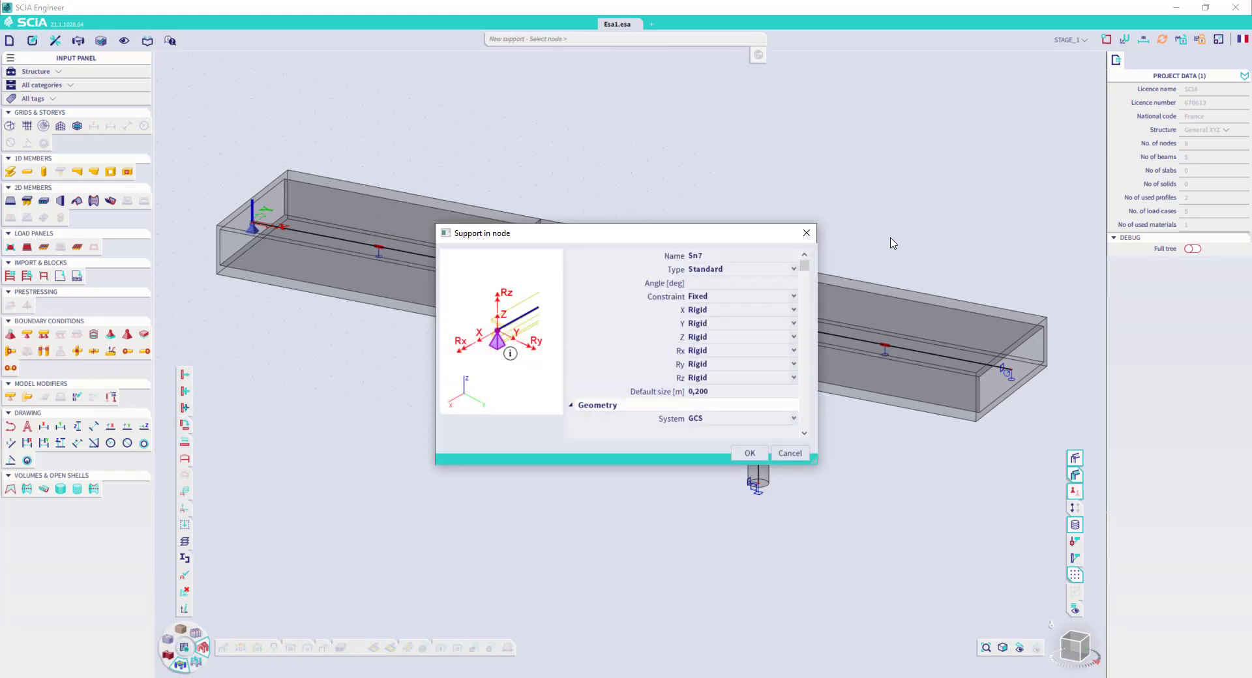
left_click(798, 240)
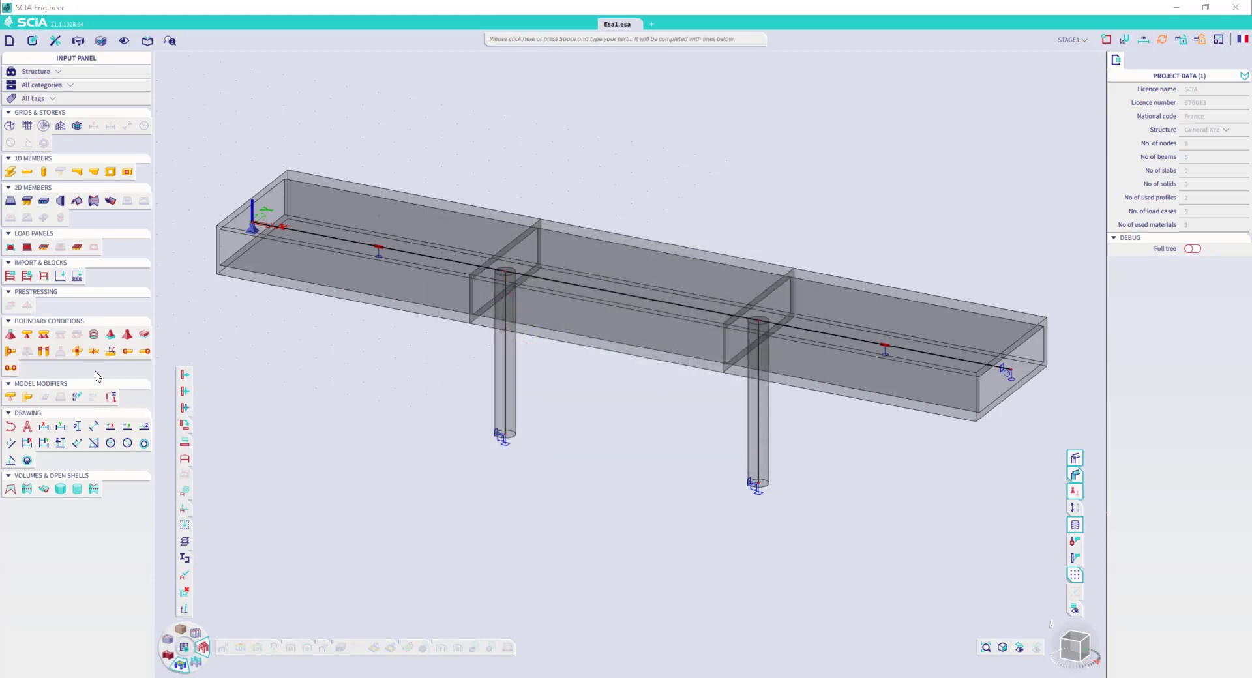
Assign support absences in modification group STAGE_1 to the four supports along the beam.
left_click(12, 396)
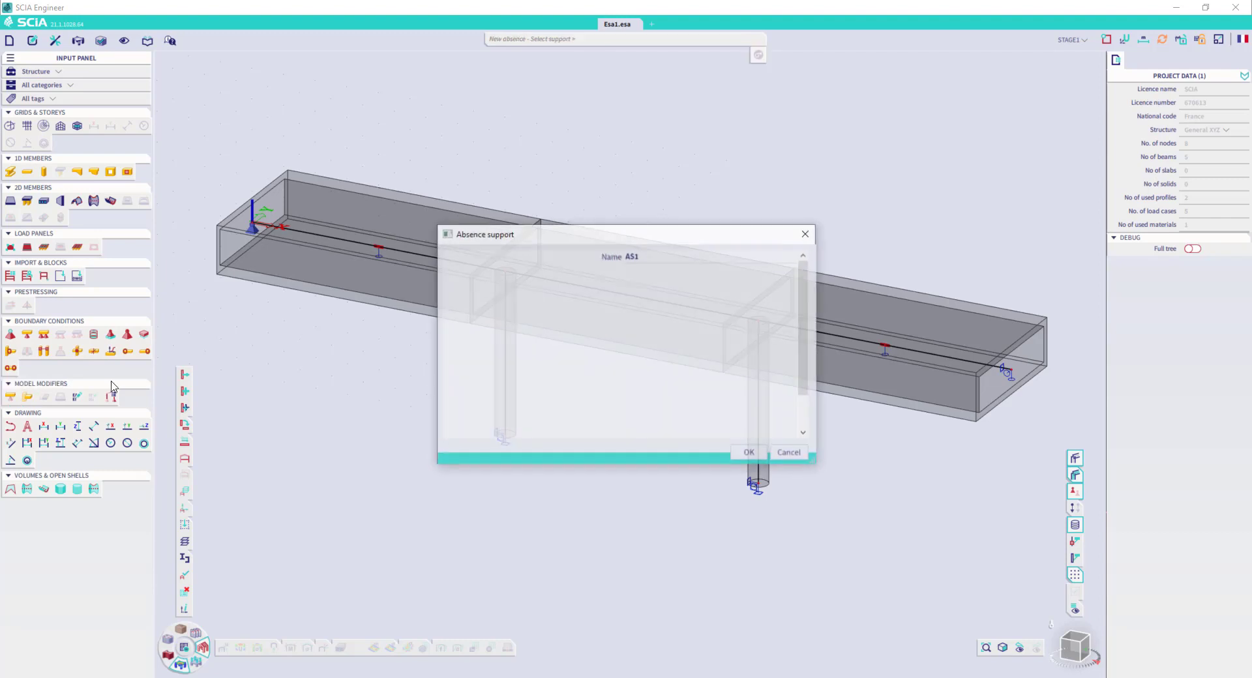
left_click(750, 453)
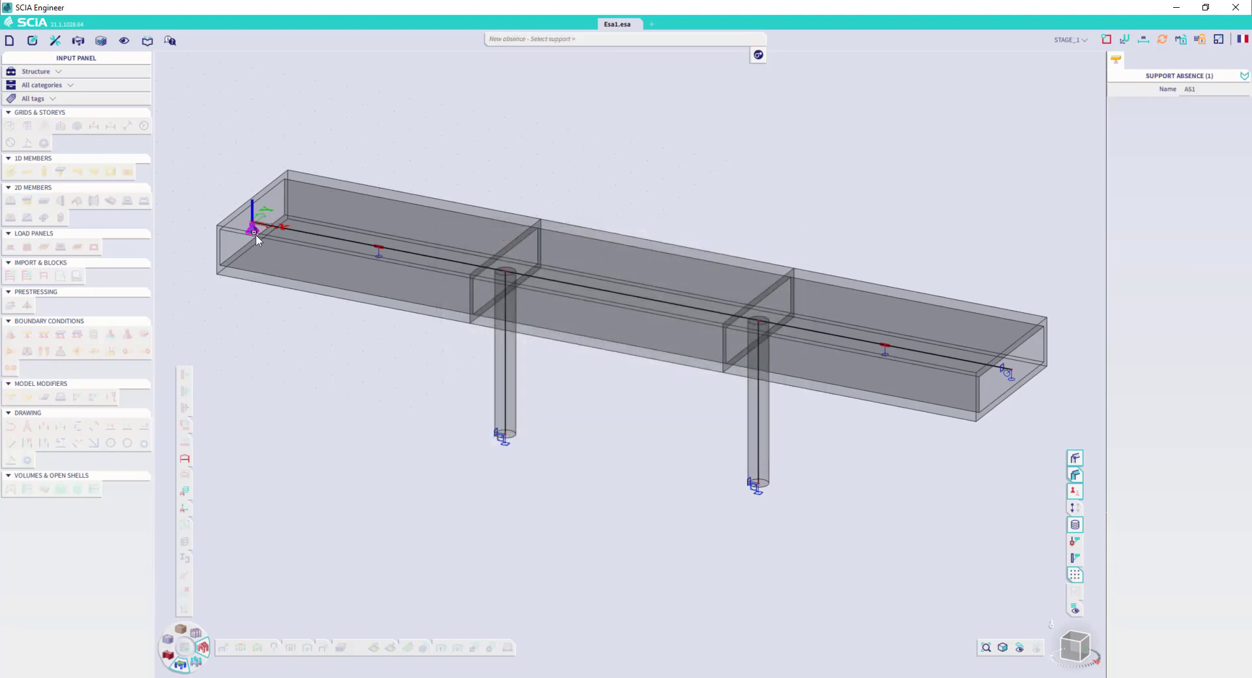
left_click(381, 254)
left_click(890, 356)
left_click(1008, 375)
key("Escape")
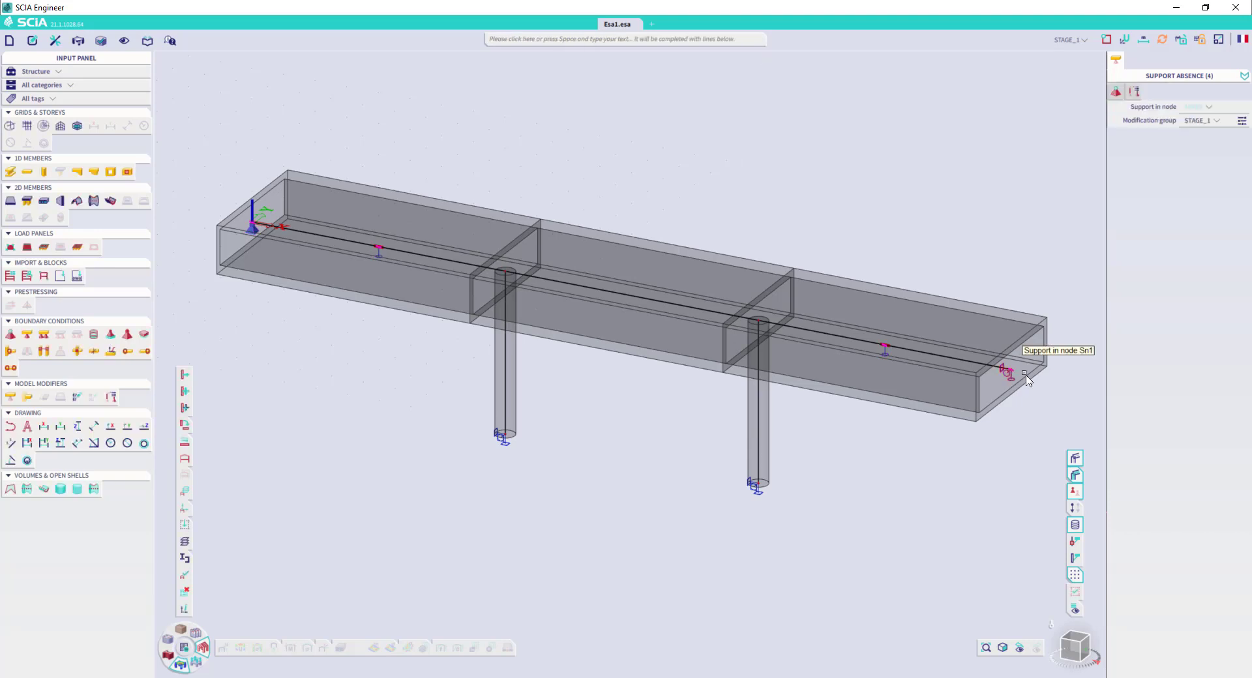
Display the members as axis lines only and inspect the absence markers at the beam's supports.
scroll(1015, 377, "up", 5)
scroll(1018, 375, "up", 3)
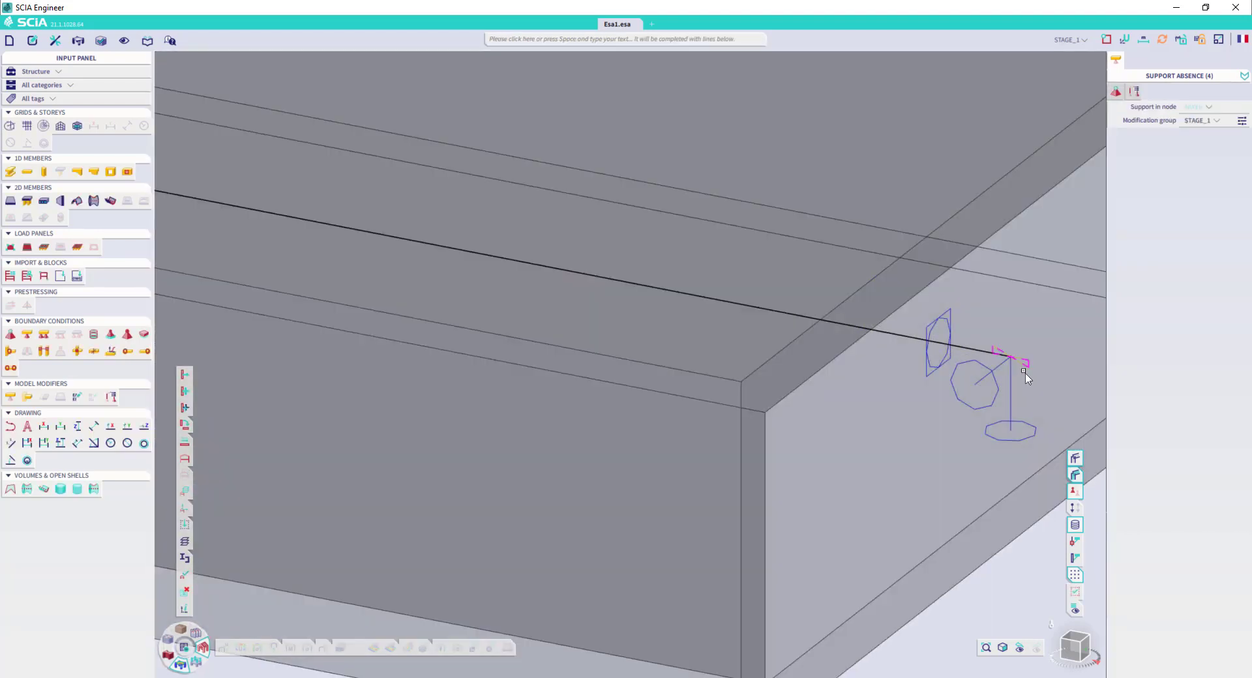
scroll(1023, 372, "down", 8)
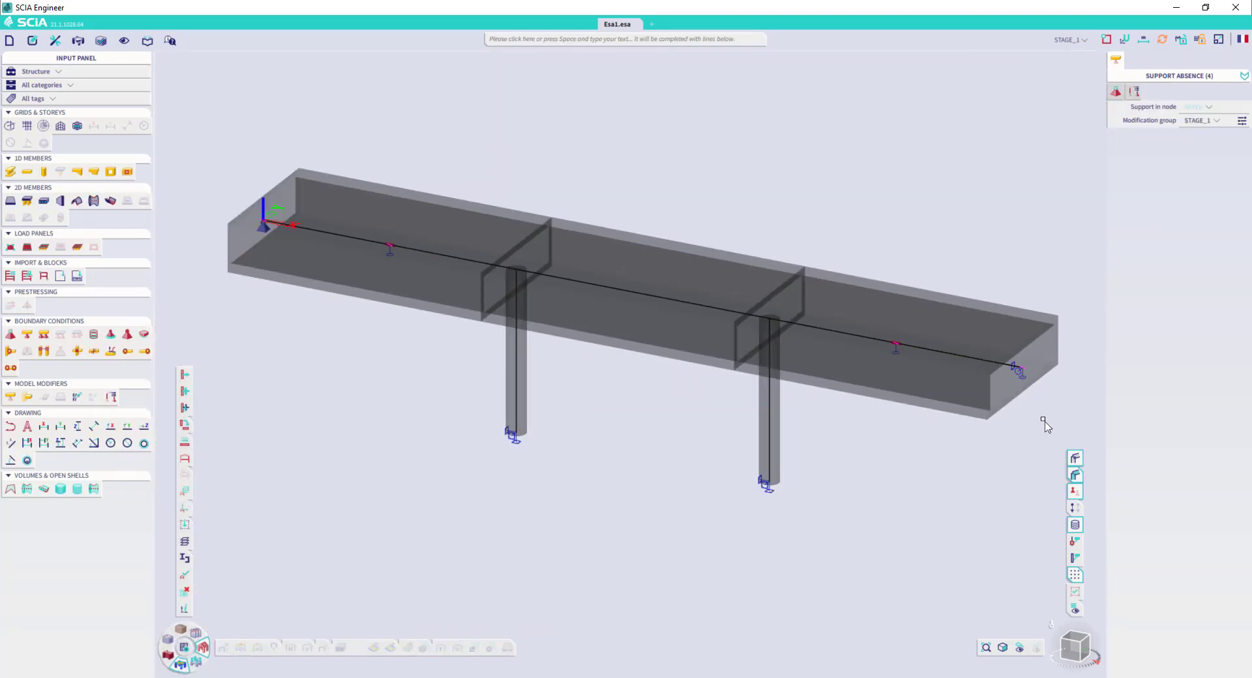
left_click(1075, 460)
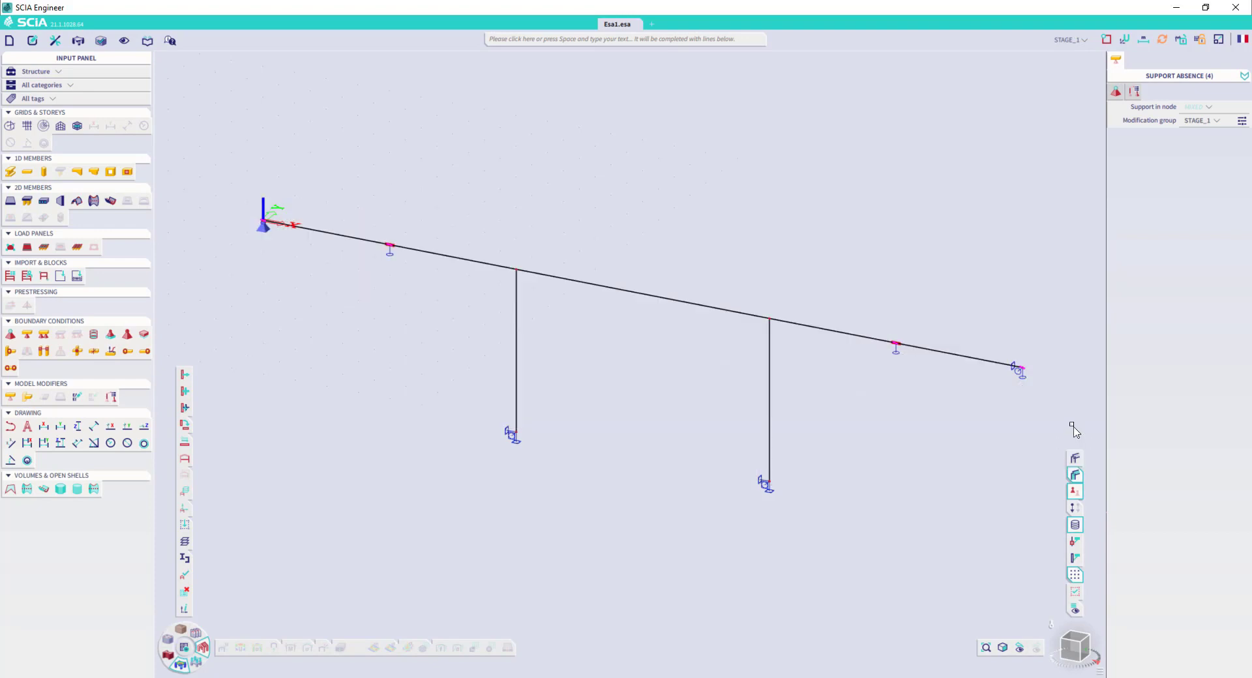
scroll(1057, 398, "up", 2)
scroll(1057, 397, "up", 2)
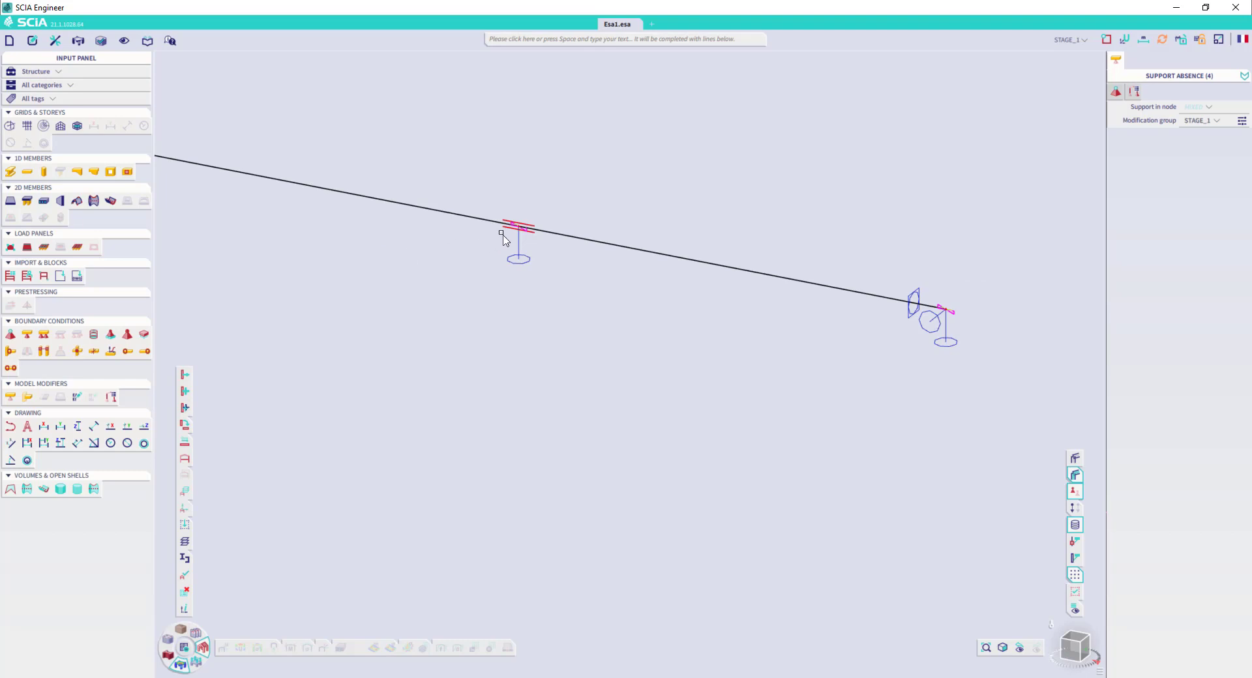
scroll(947, 320, "up", 2)
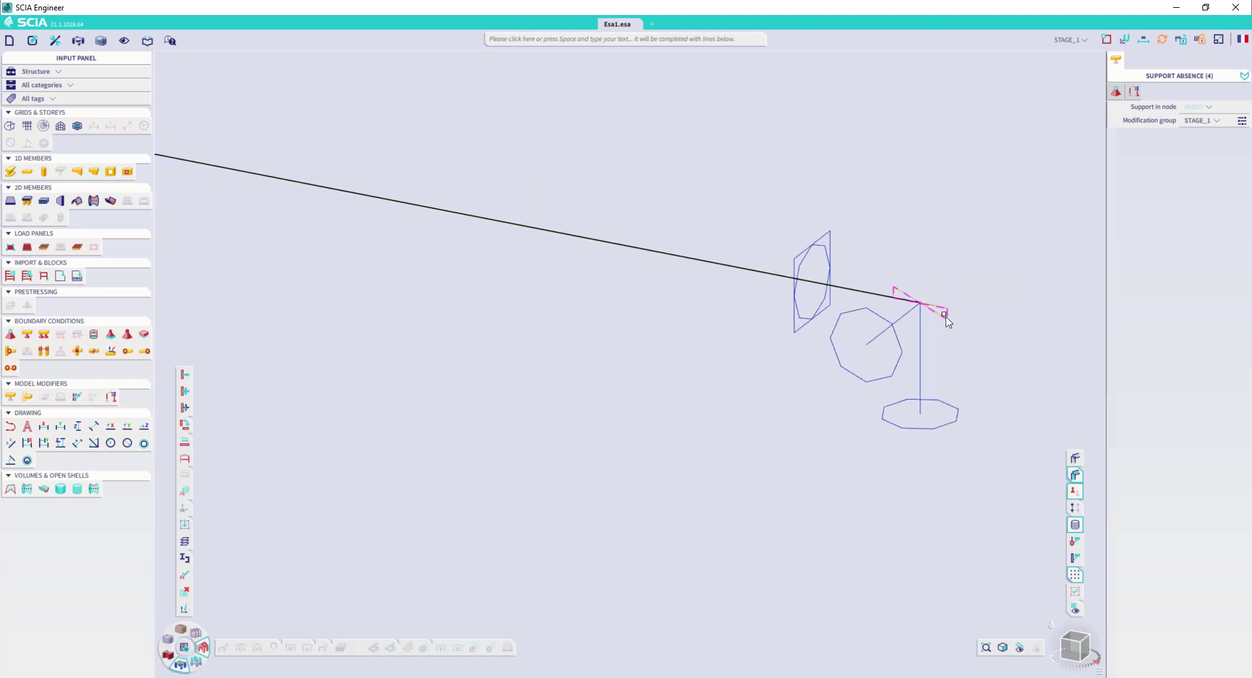
scroll(947, 316, "down", 3)
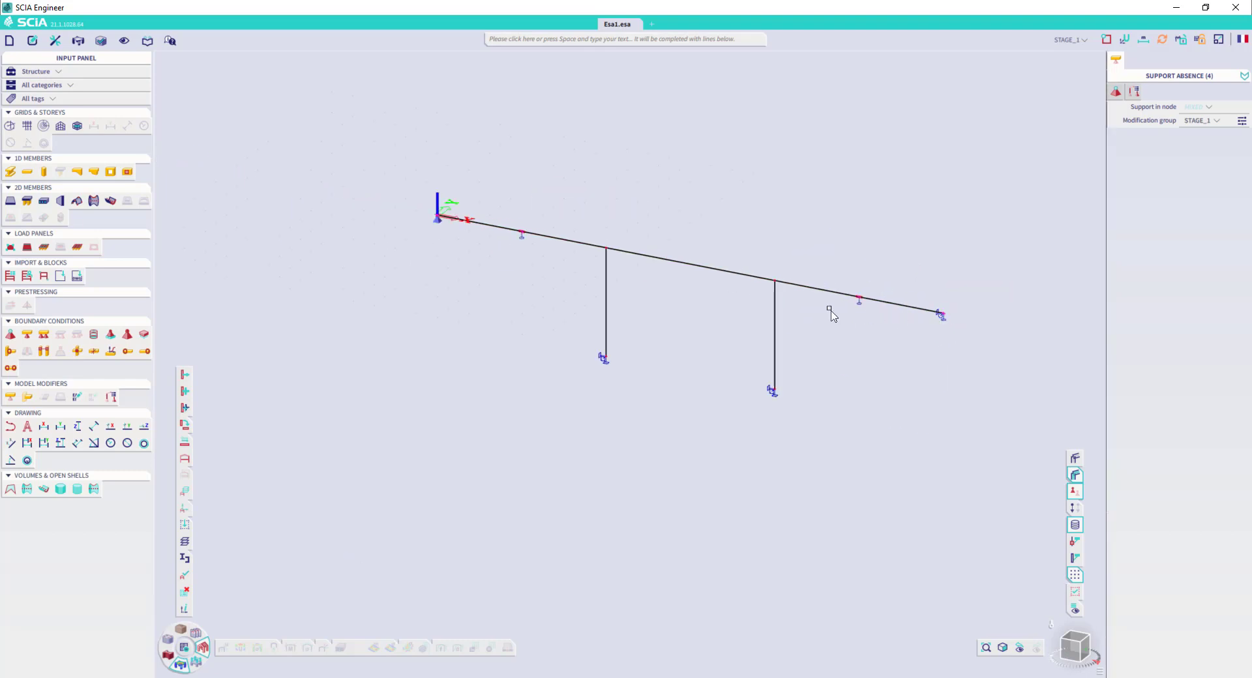
left_click(1066, 41)
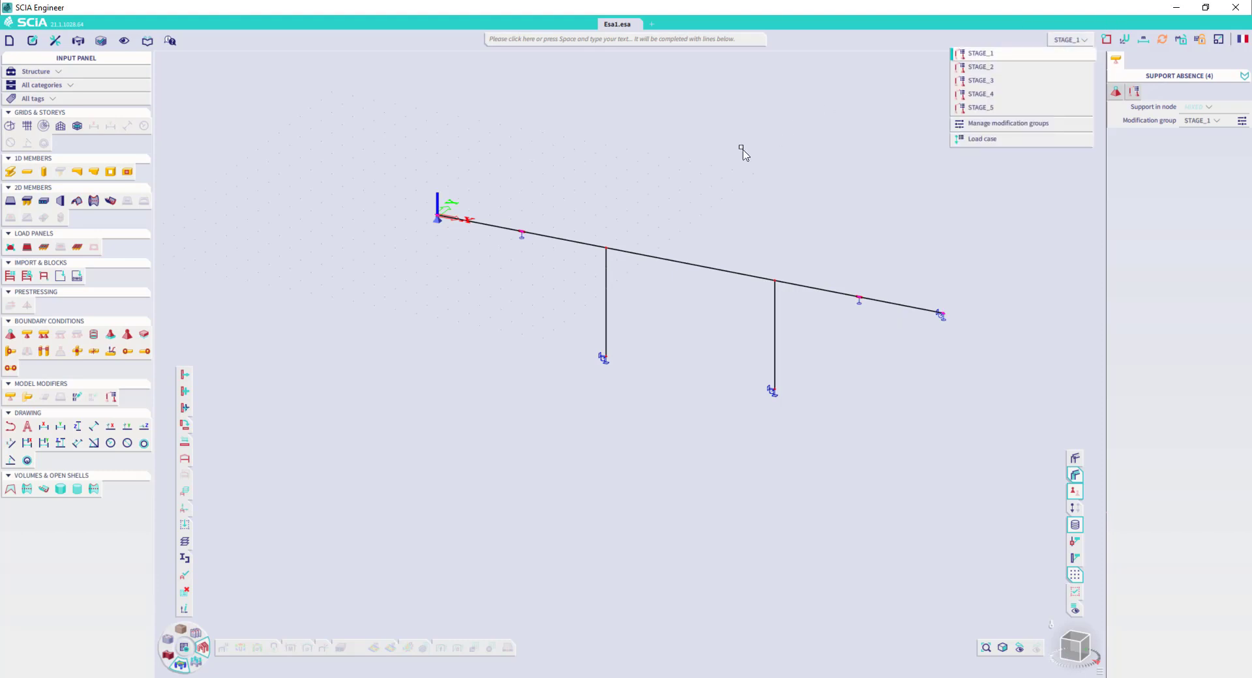
left_click(425, 369)
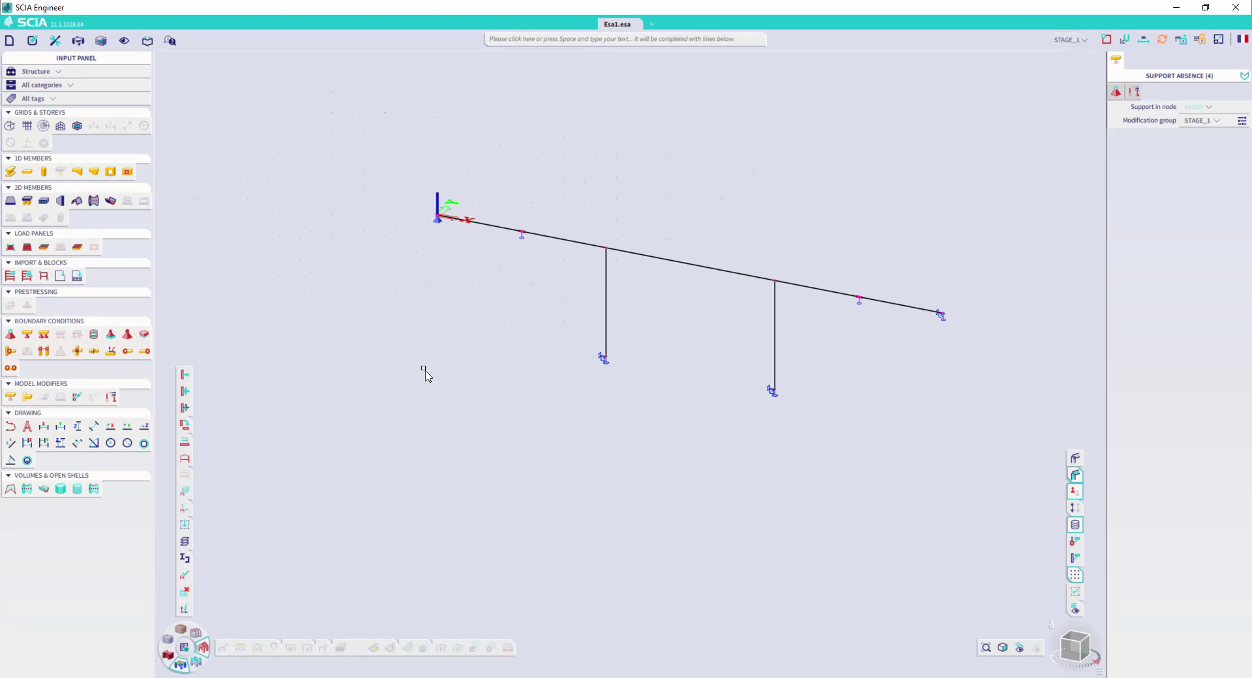
Assign 1D absences in modification group STAGE_1 to all three beam spans.
left_click(28, 398)
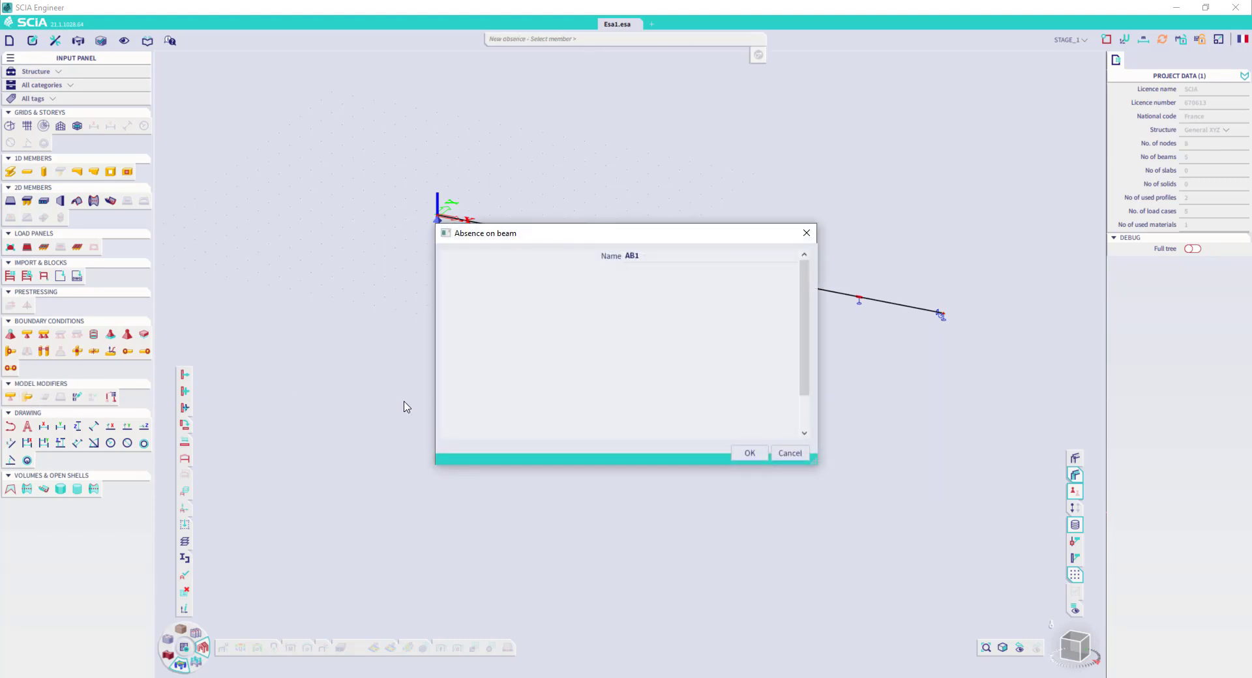
left_click(750, 453)
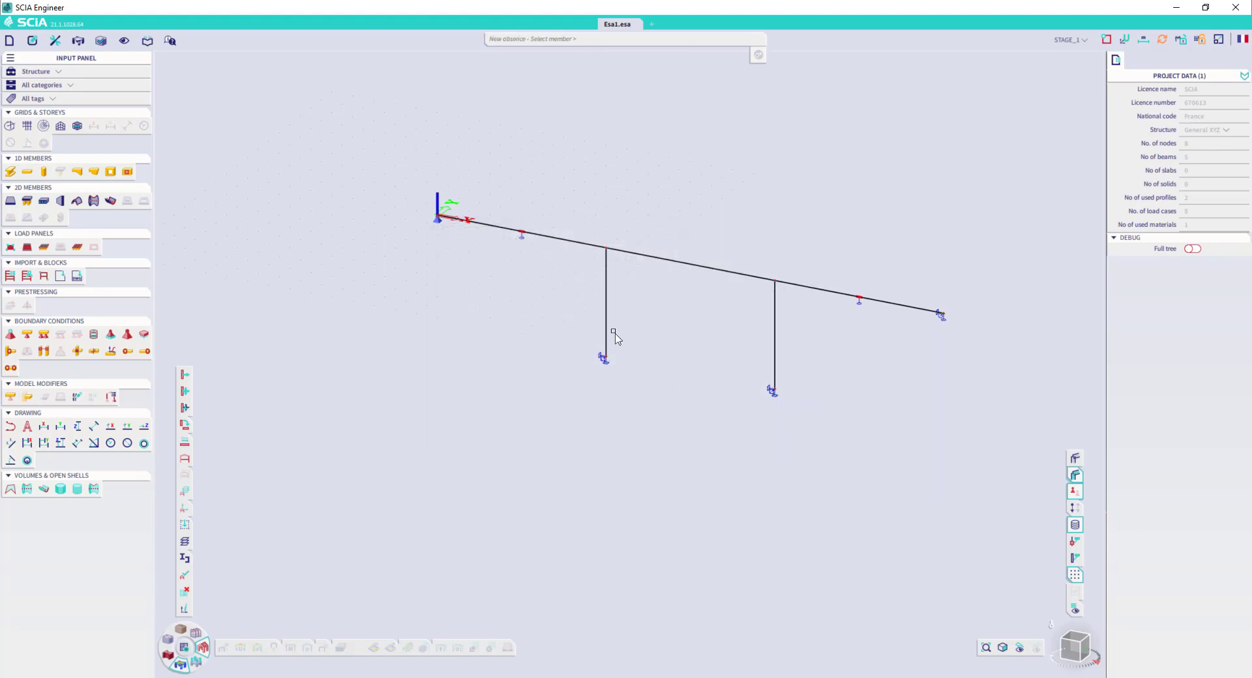
left_click(558, 238)
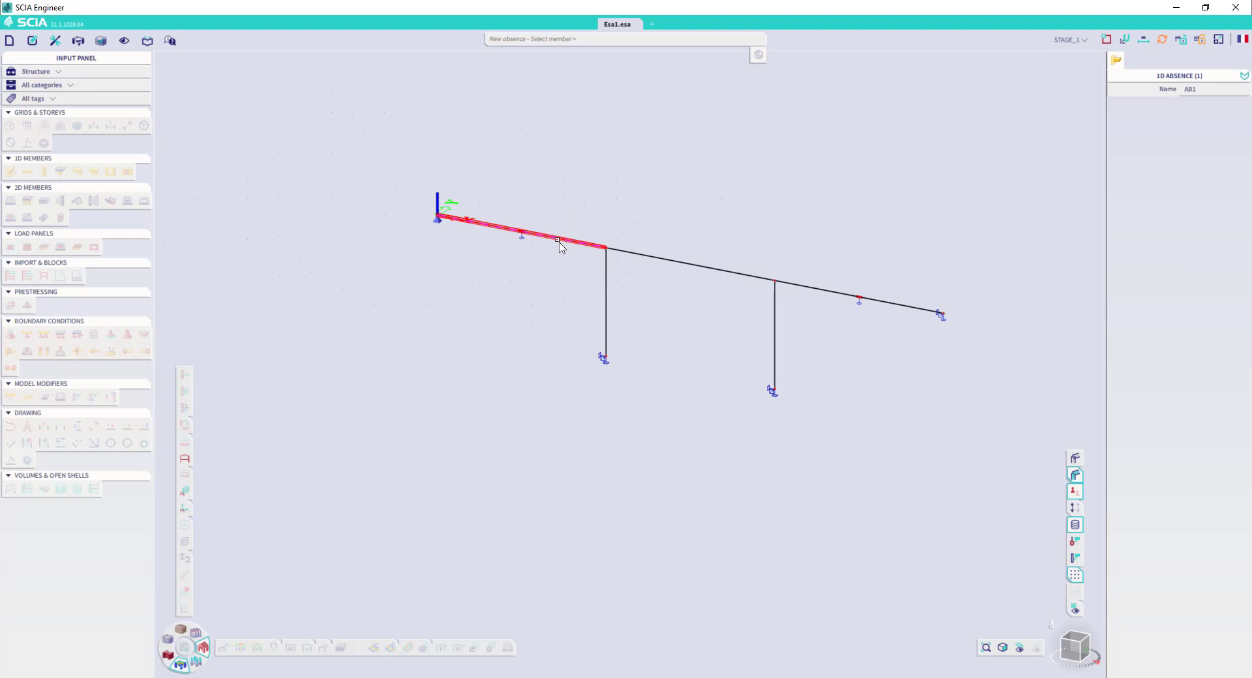
left_click(685, 265)
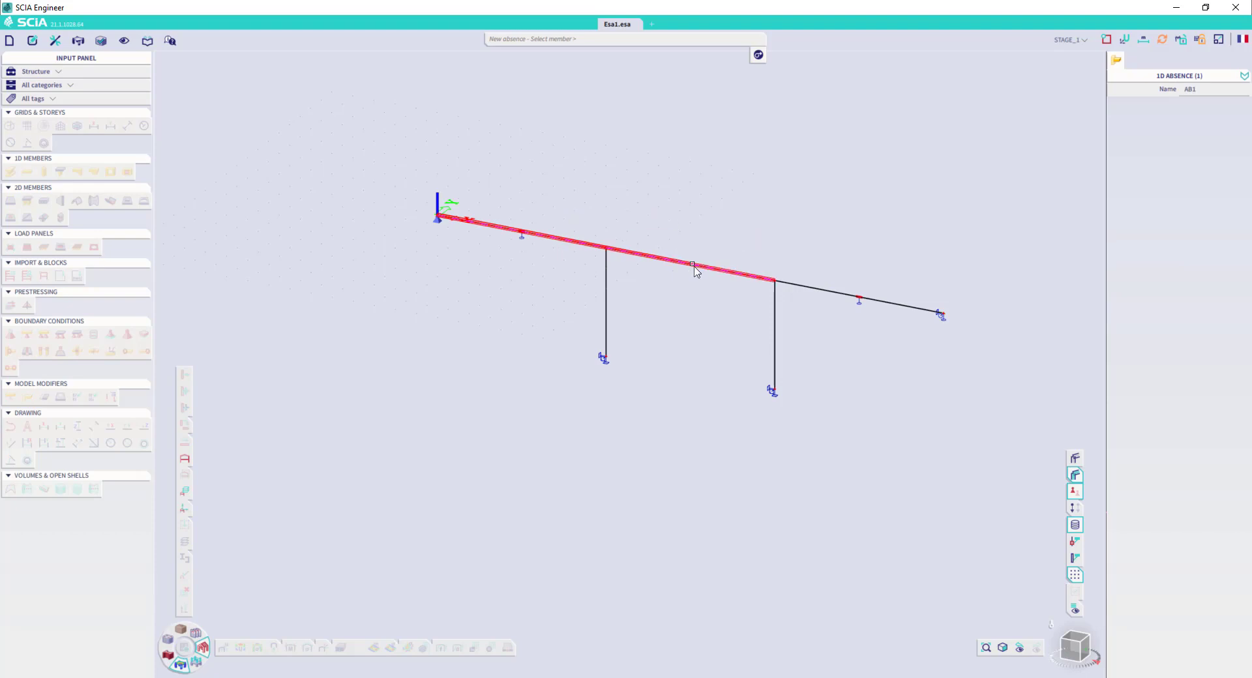
left_click(813, 287)
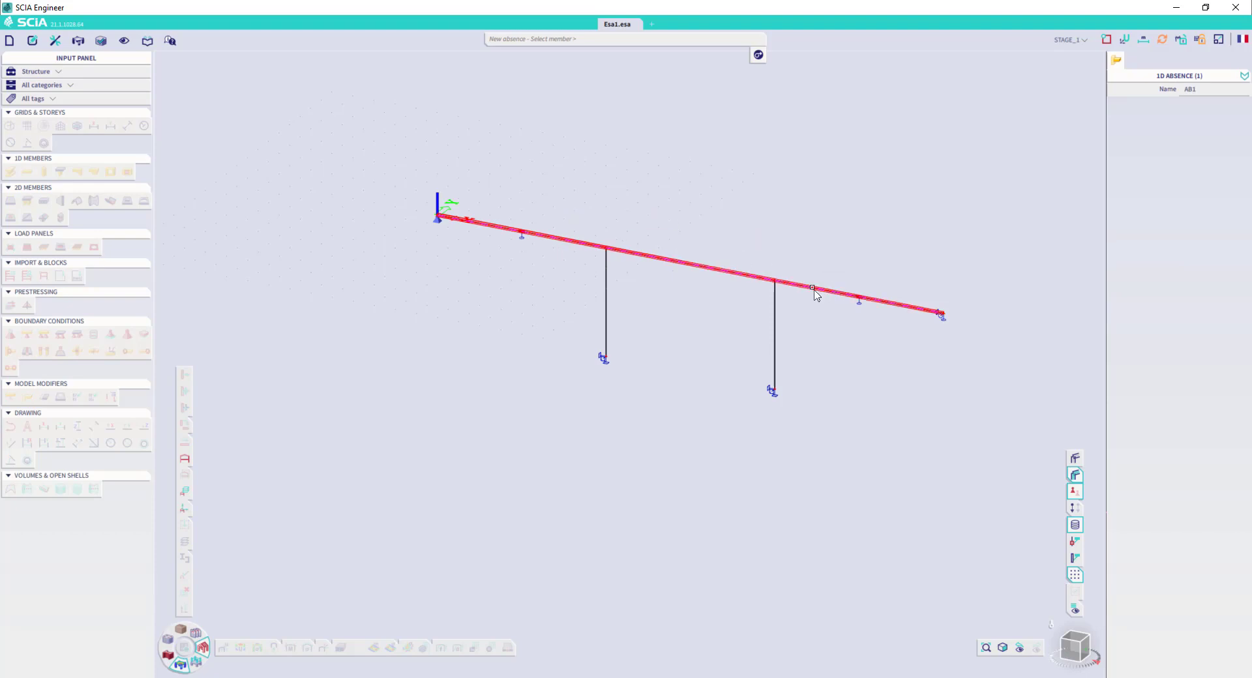
key("Escape")
key("Escape")
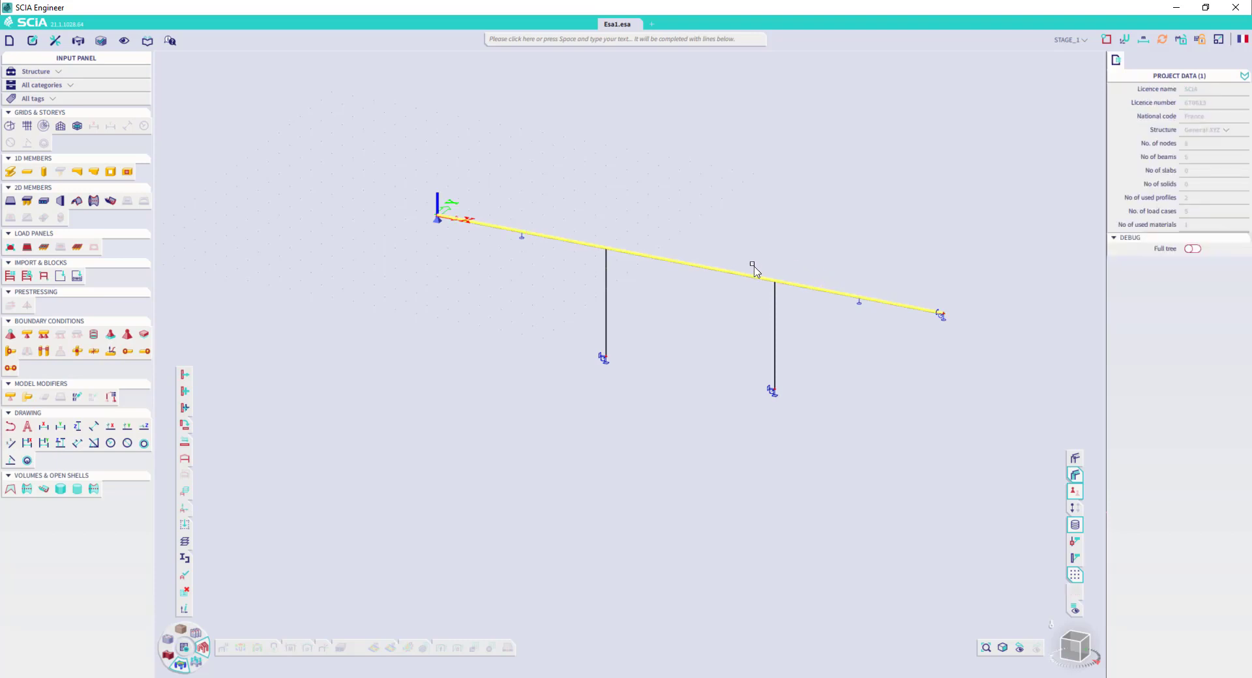
scroll(754, 270, "up", 2)
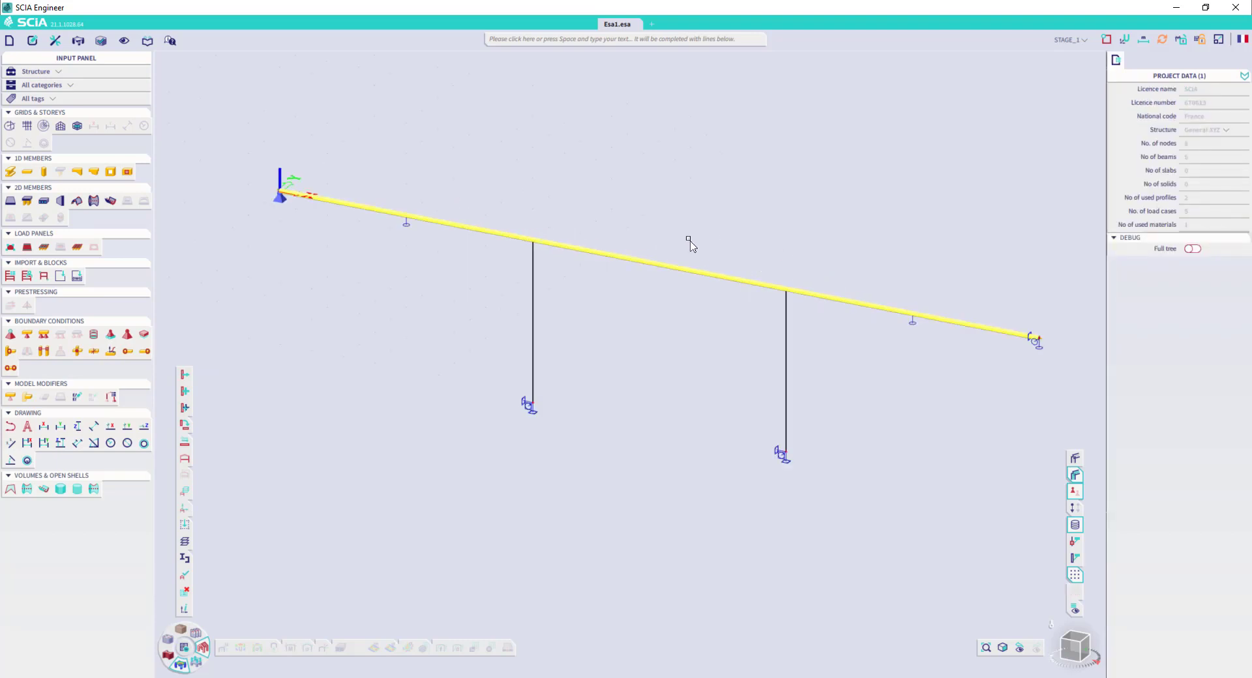
Make STAGE_2 the active modification group and assign 1D absences to the two outer beam spans.
left_click(1072, 41)
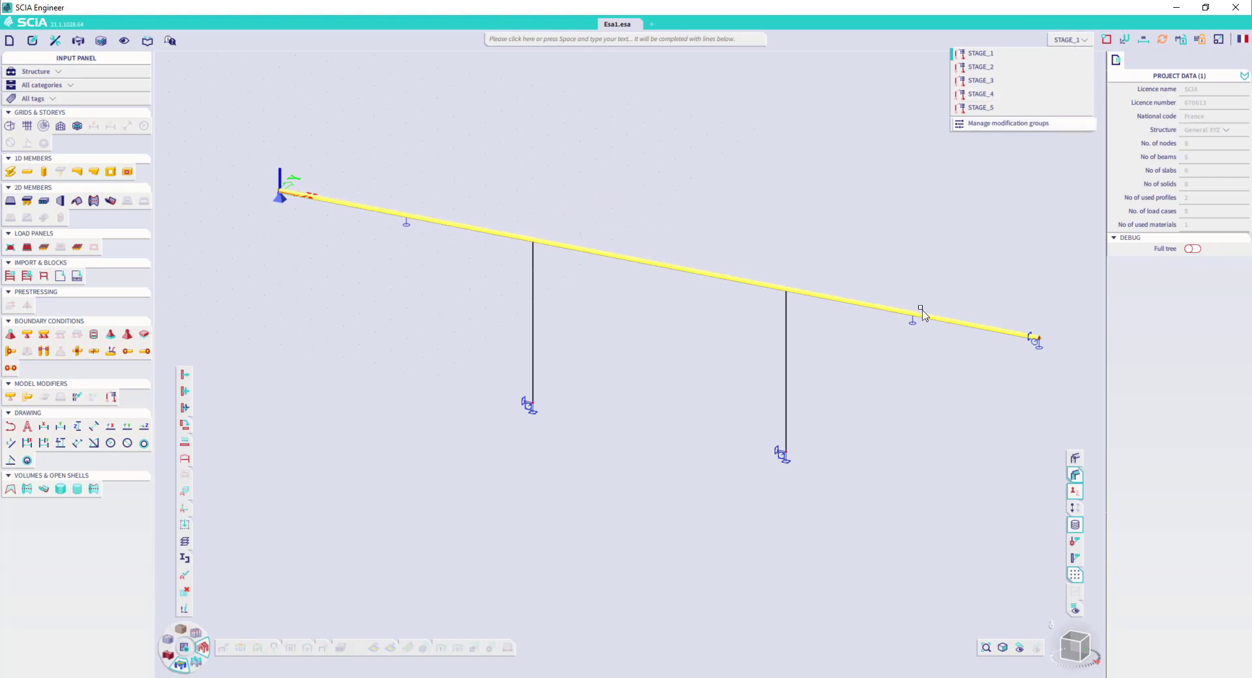
left_click(1037, 334)
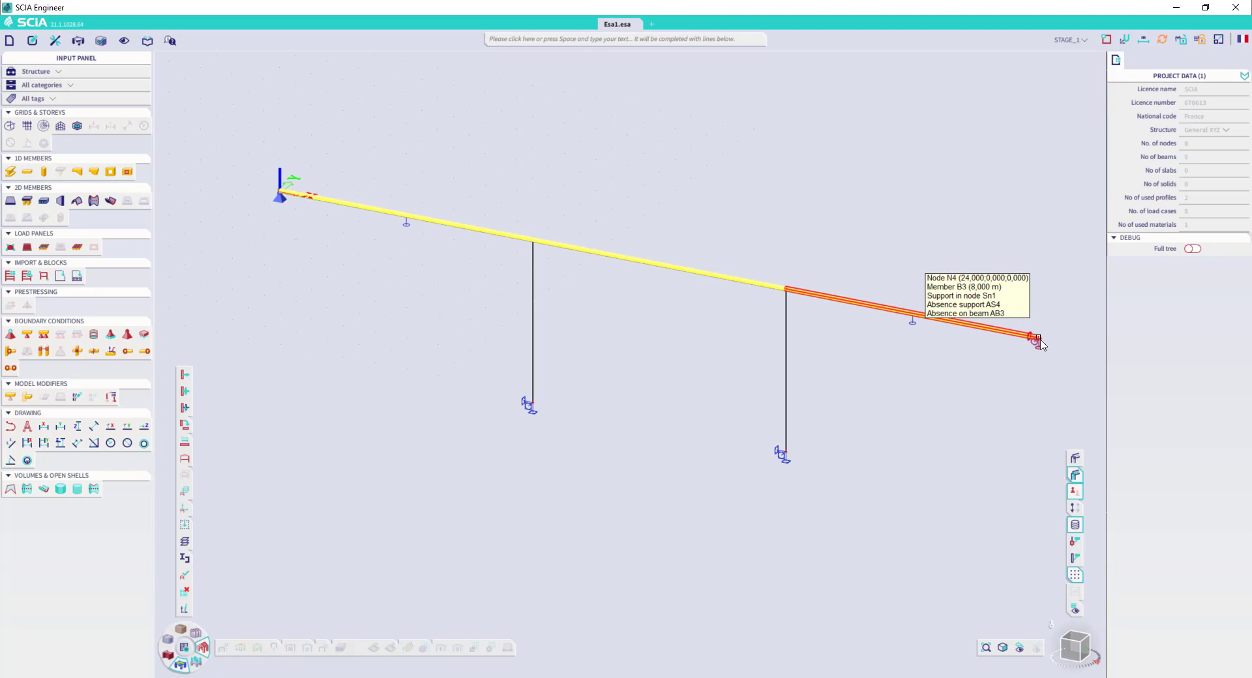
left_click(1080, 43)
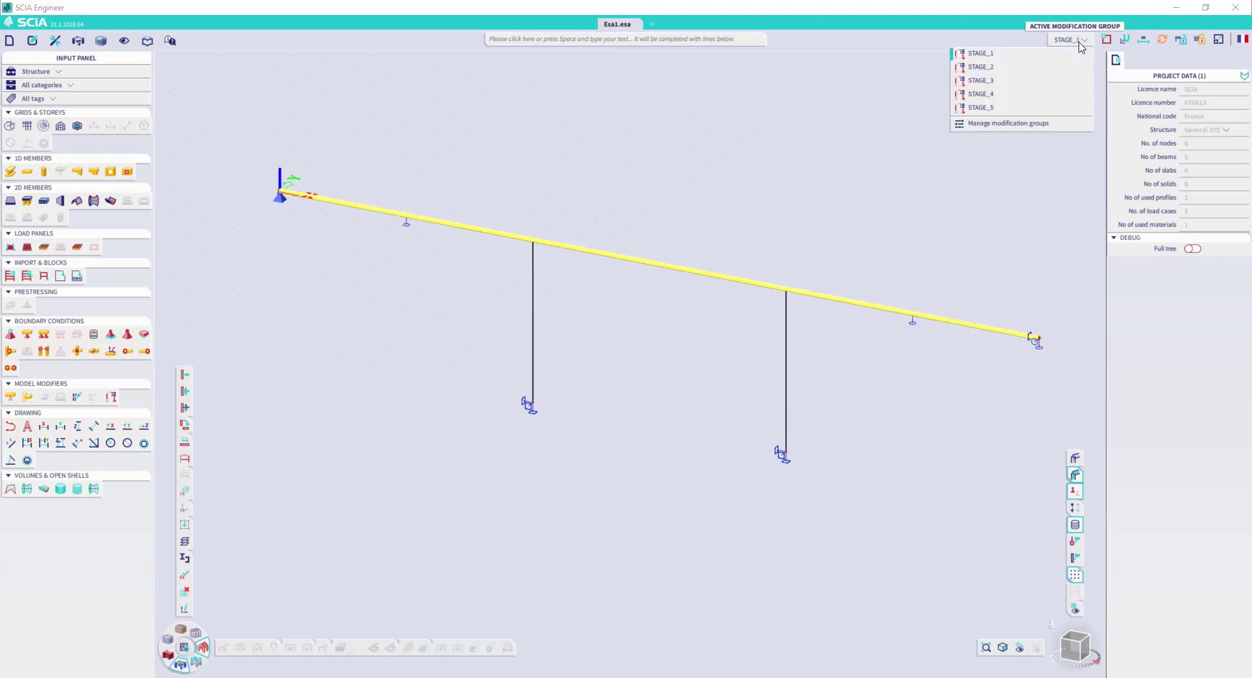
left_click(1058, 68)
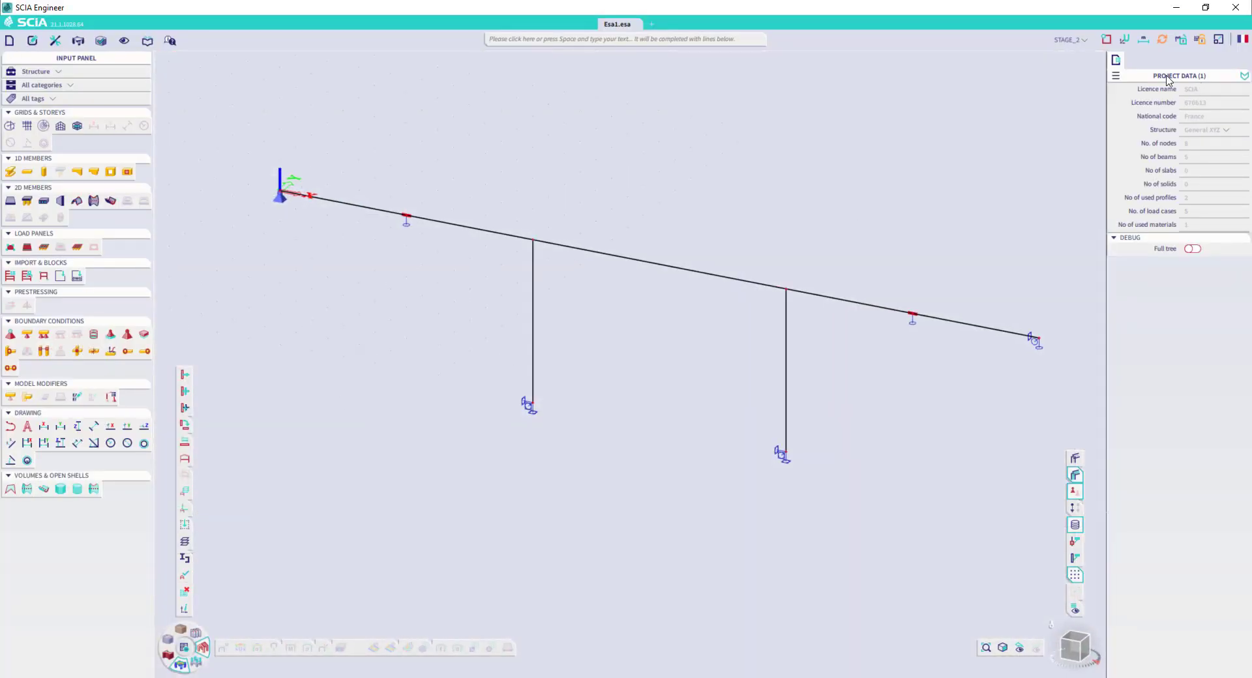
left_click(1077, 41)
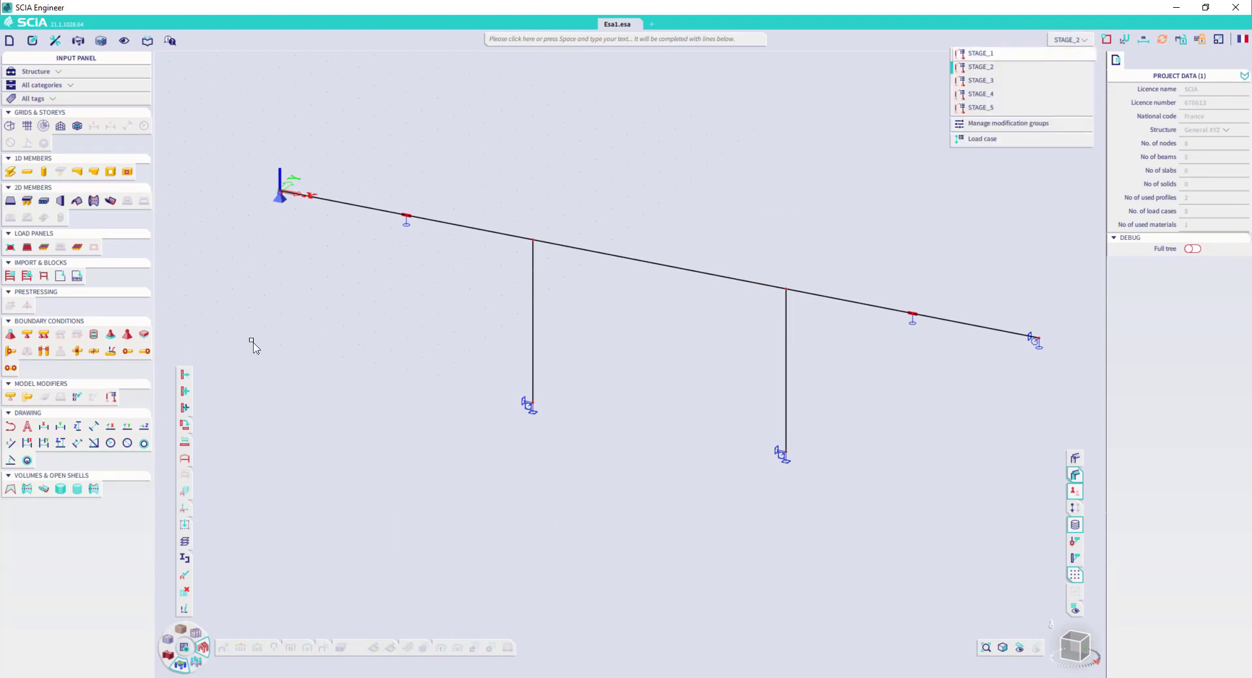
left_click(28, 398)
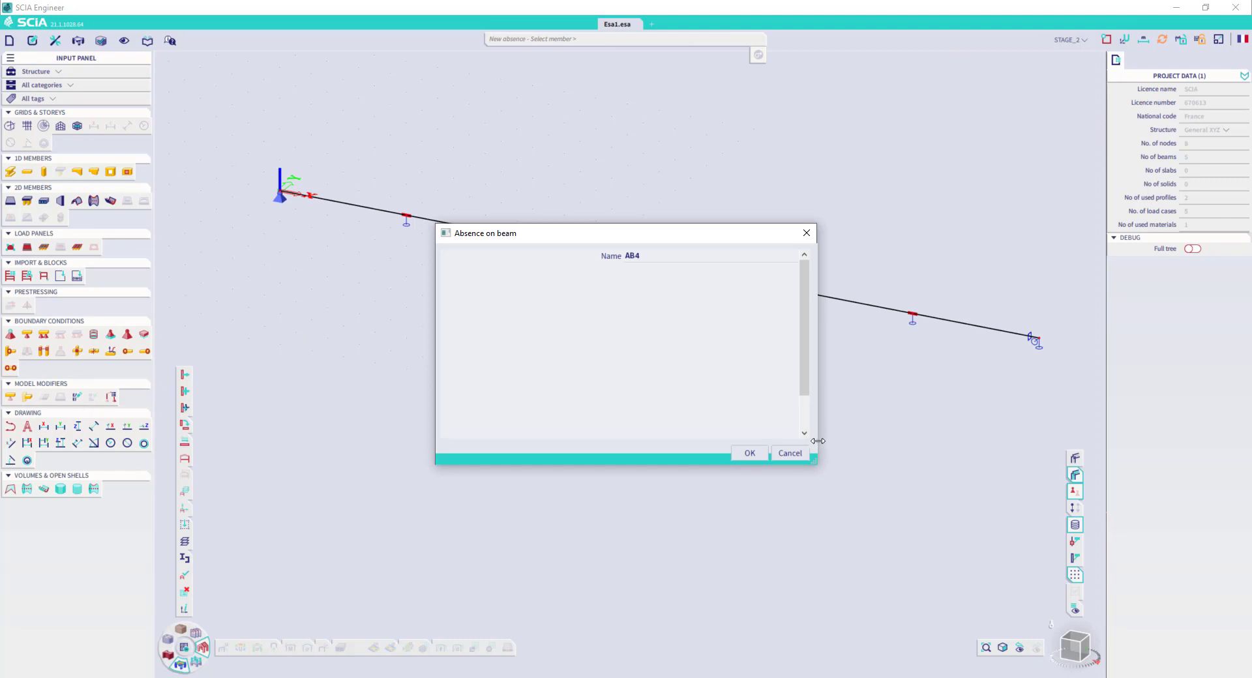
left_click(750, 452)
left_click(472, 229)
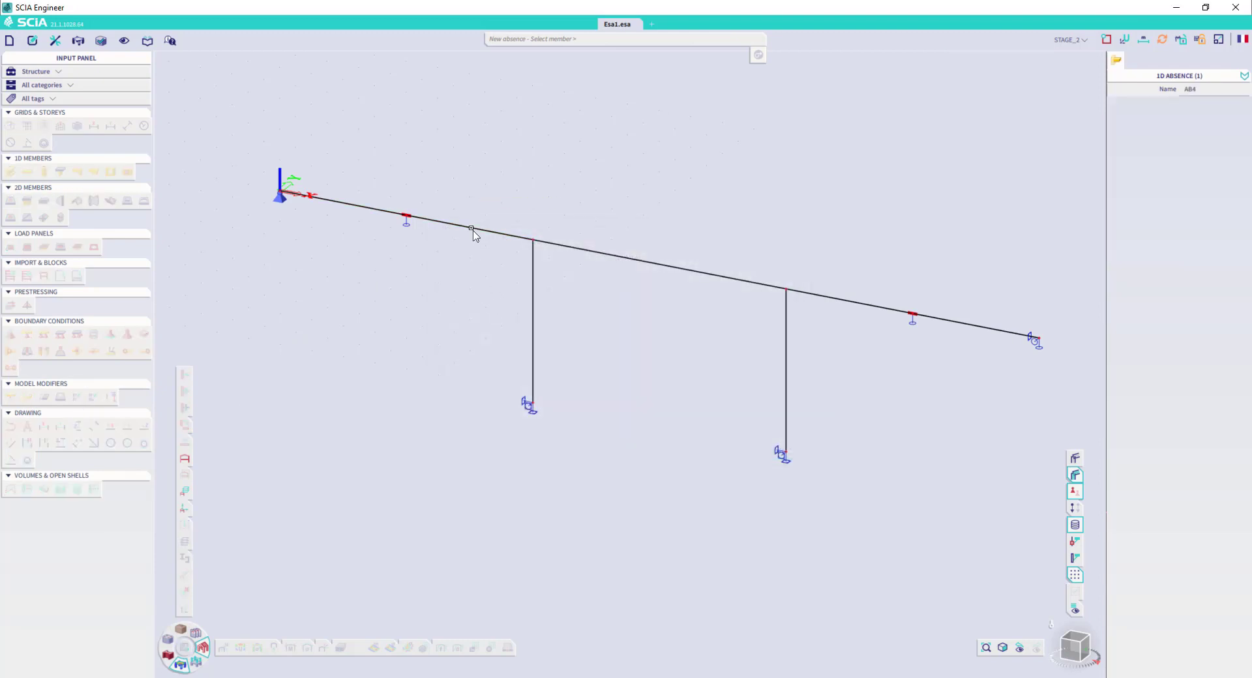
left_click(890, 308)
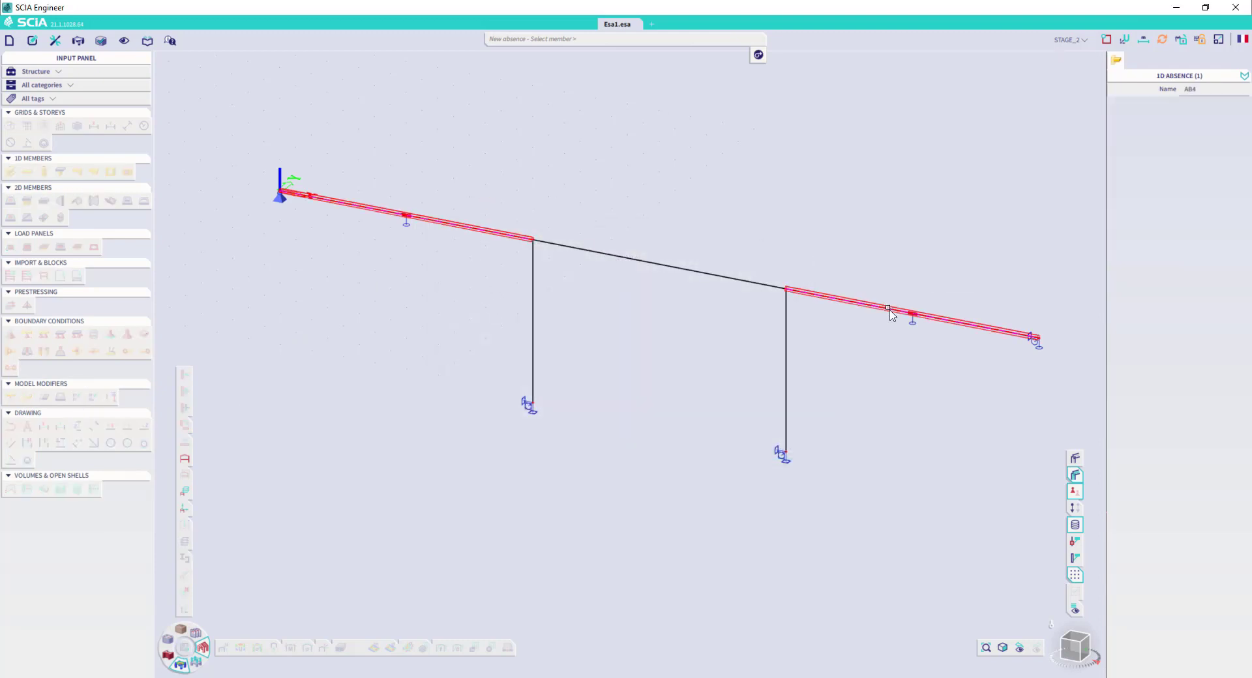
key("Escape")
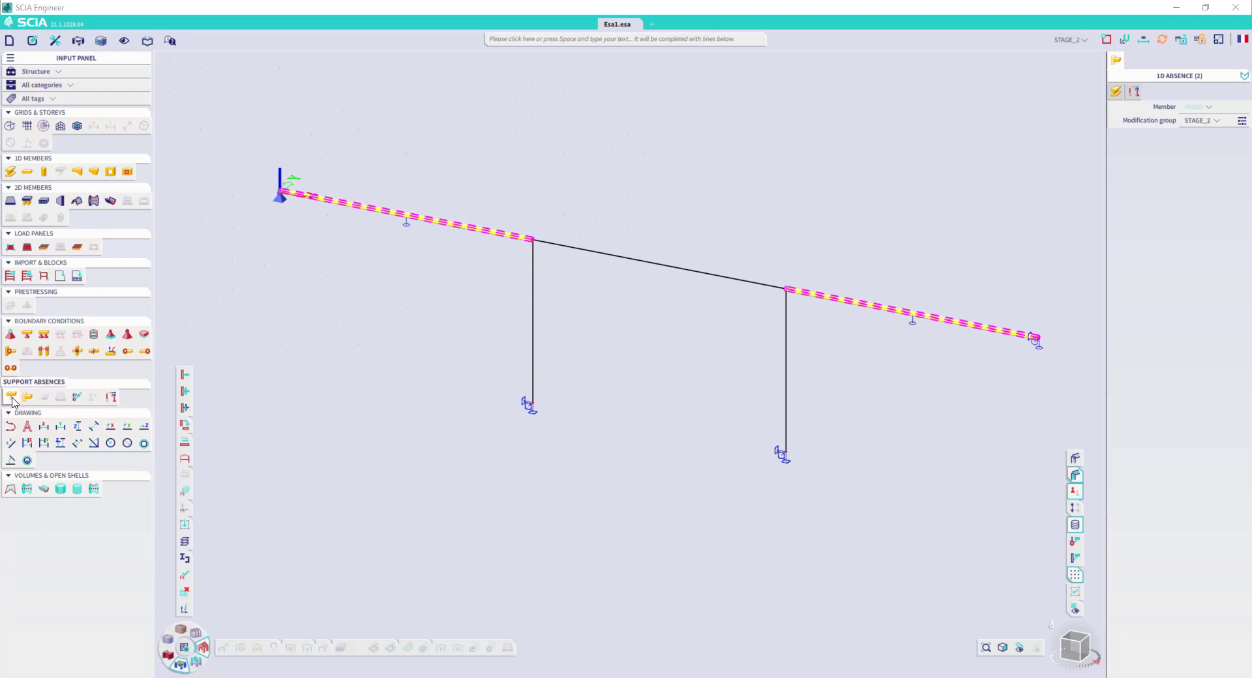
Assign support absences in modification group STAGE_2 to the four supports along the beam.
left_click(11, 397)
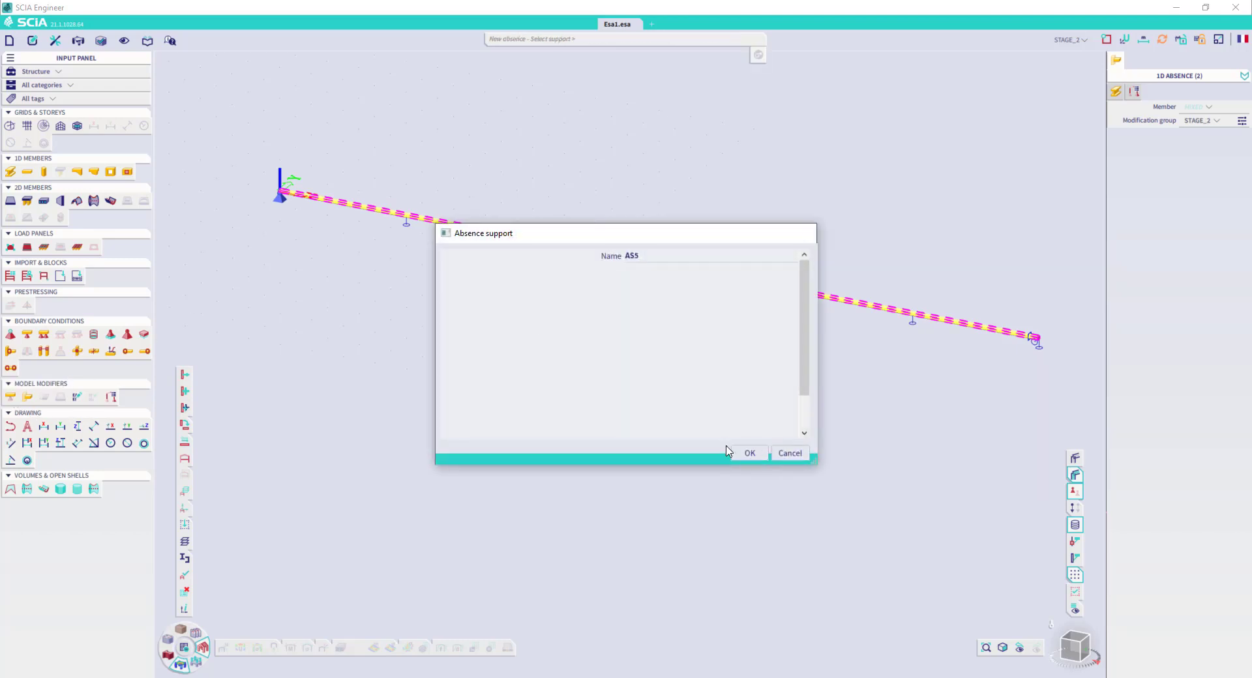
left_click(750, 452)
left_click(281, 197)
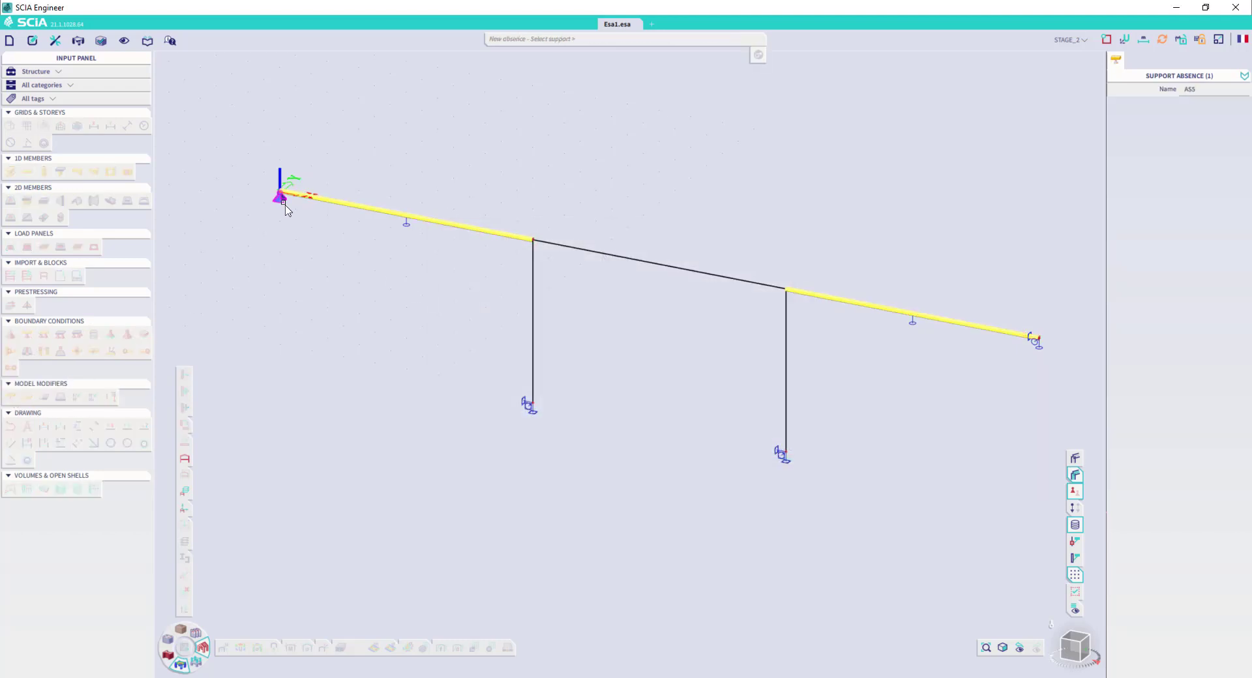
left_click(410, 225)
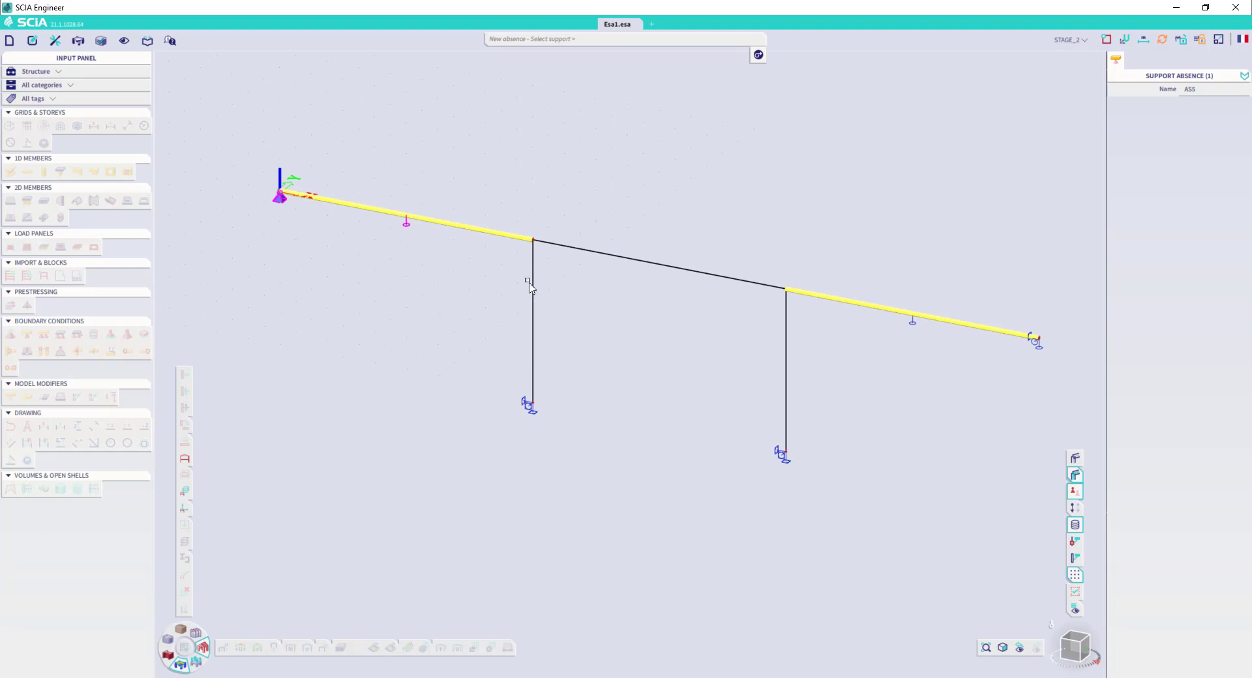
left_click(915, 321)
left_click(1037, 346)
key("Escape")
key("Escape")
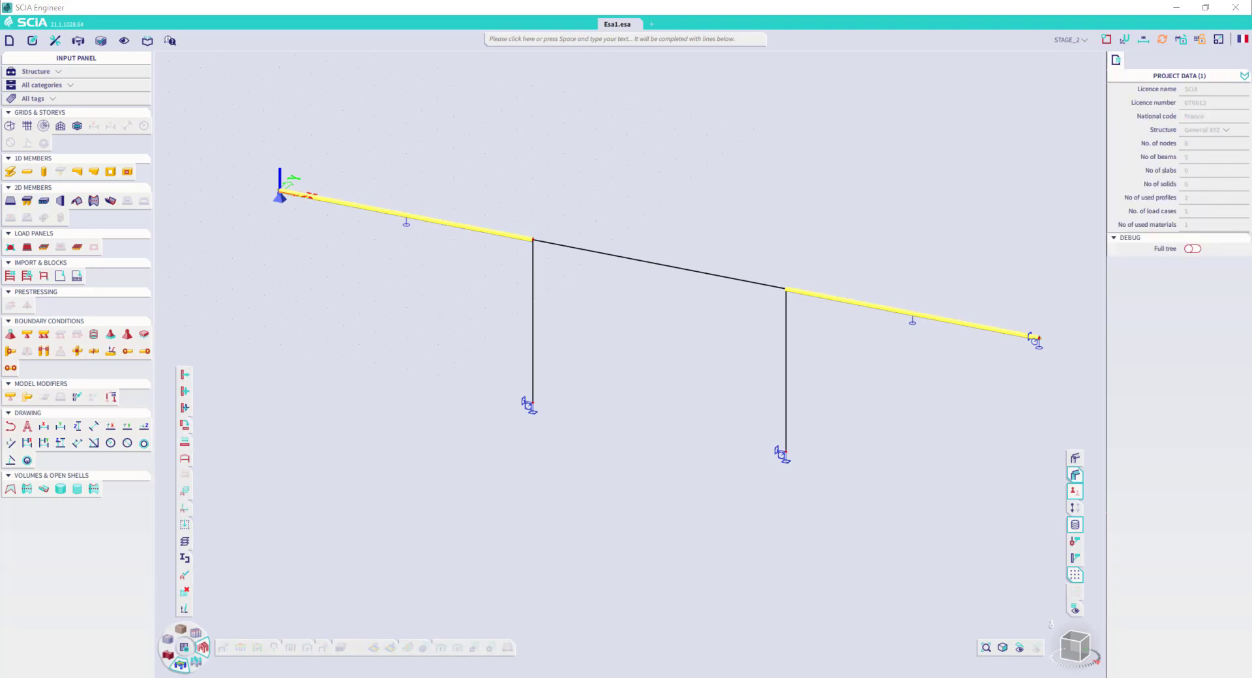
key("alt+Tab")
Make STAGE_3 the active modification group and assign support absences to the two intermediate supports within the outer spans.
left_click(1070, 40)
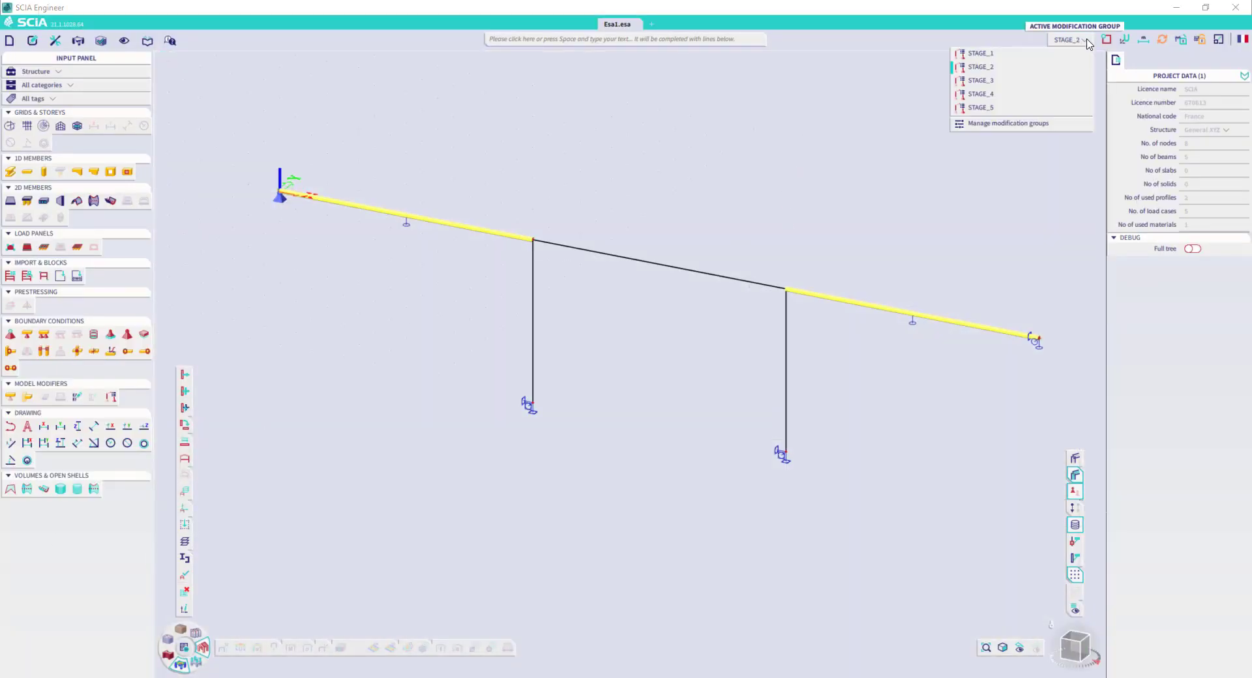
left_click(1041, 82)
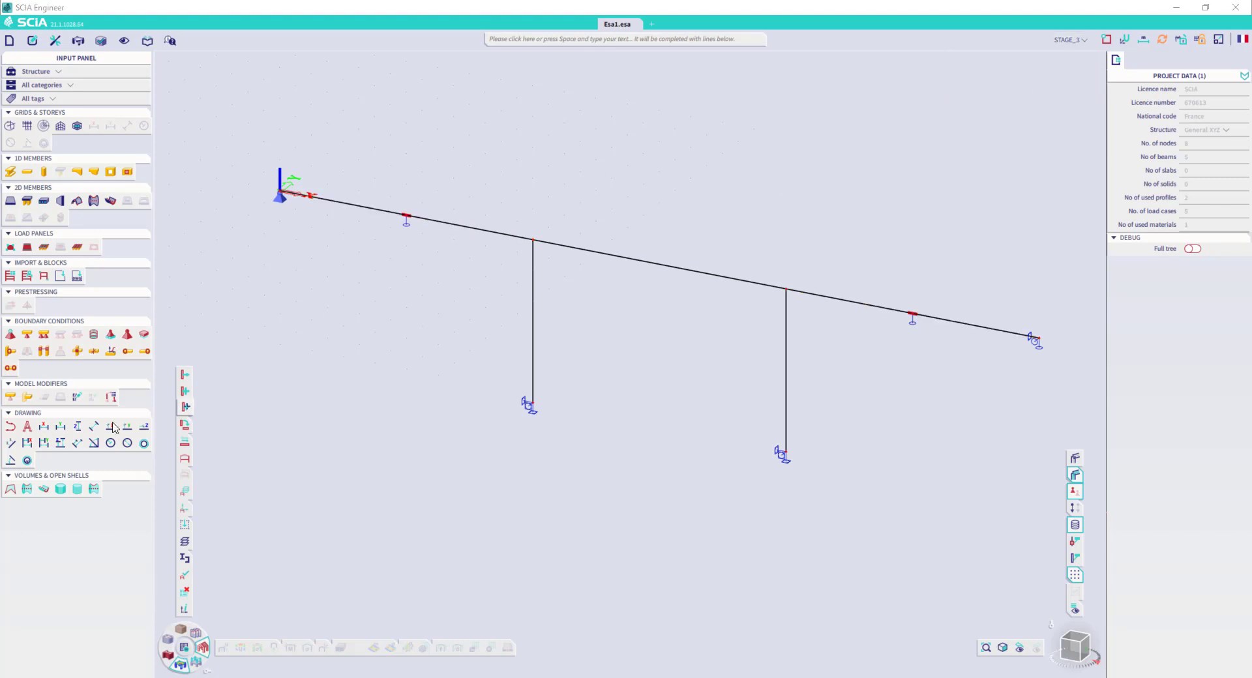
left_click(11, 397)
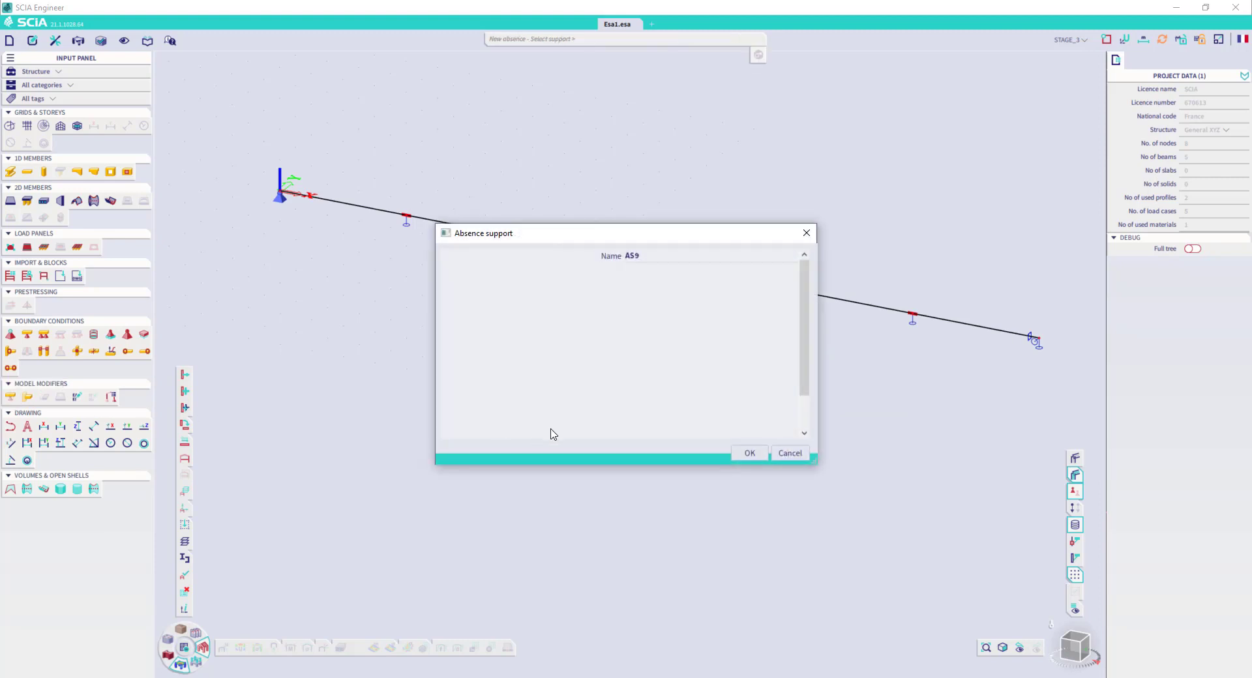
left_click(740, 457)
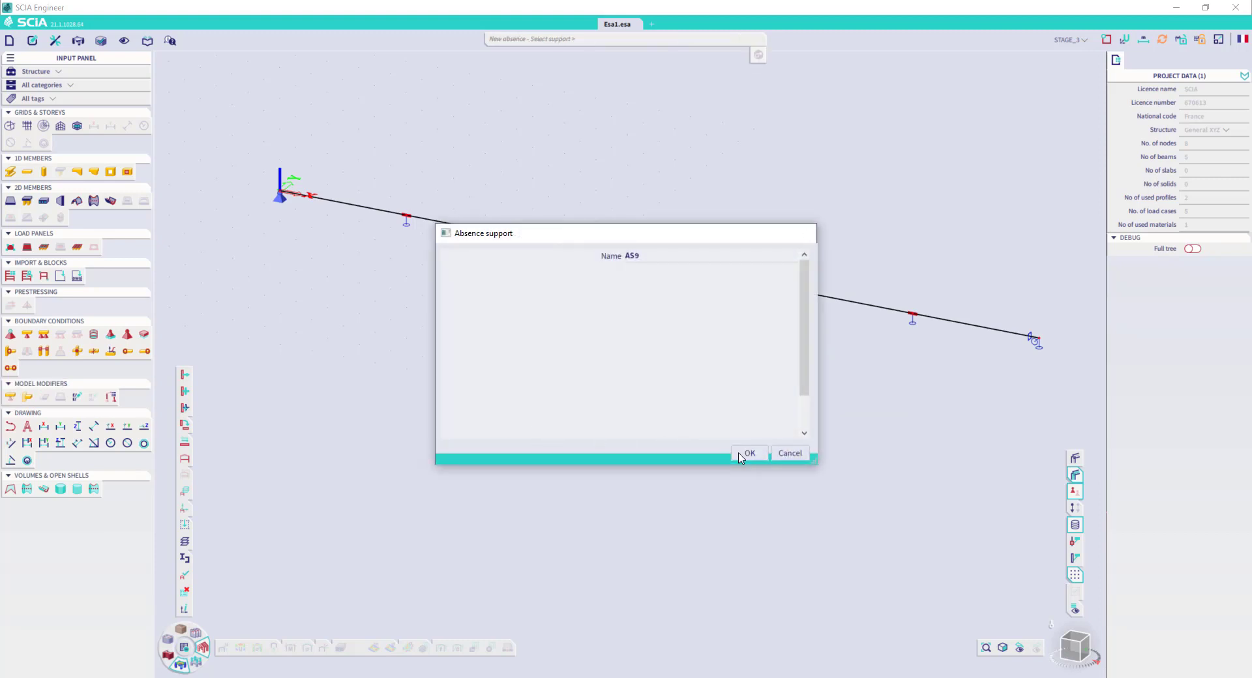
left_click(407, 225)
left_click(407, 225)
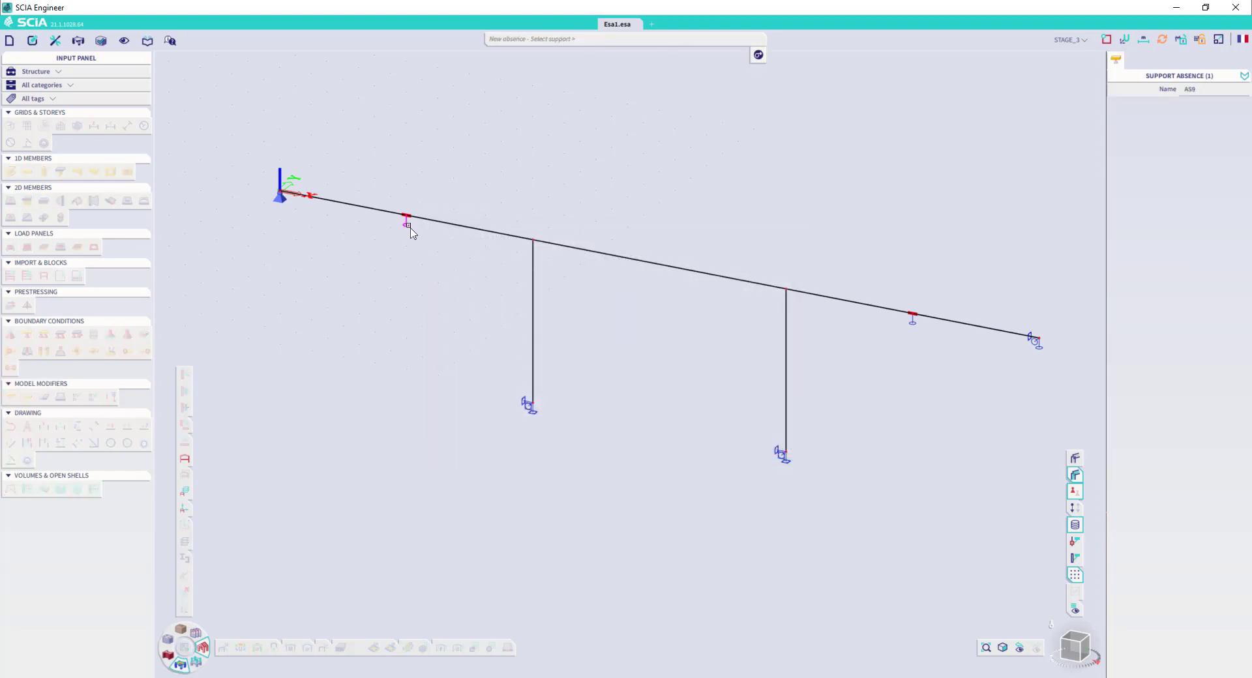
left_click(910, 326)
key("Escape")
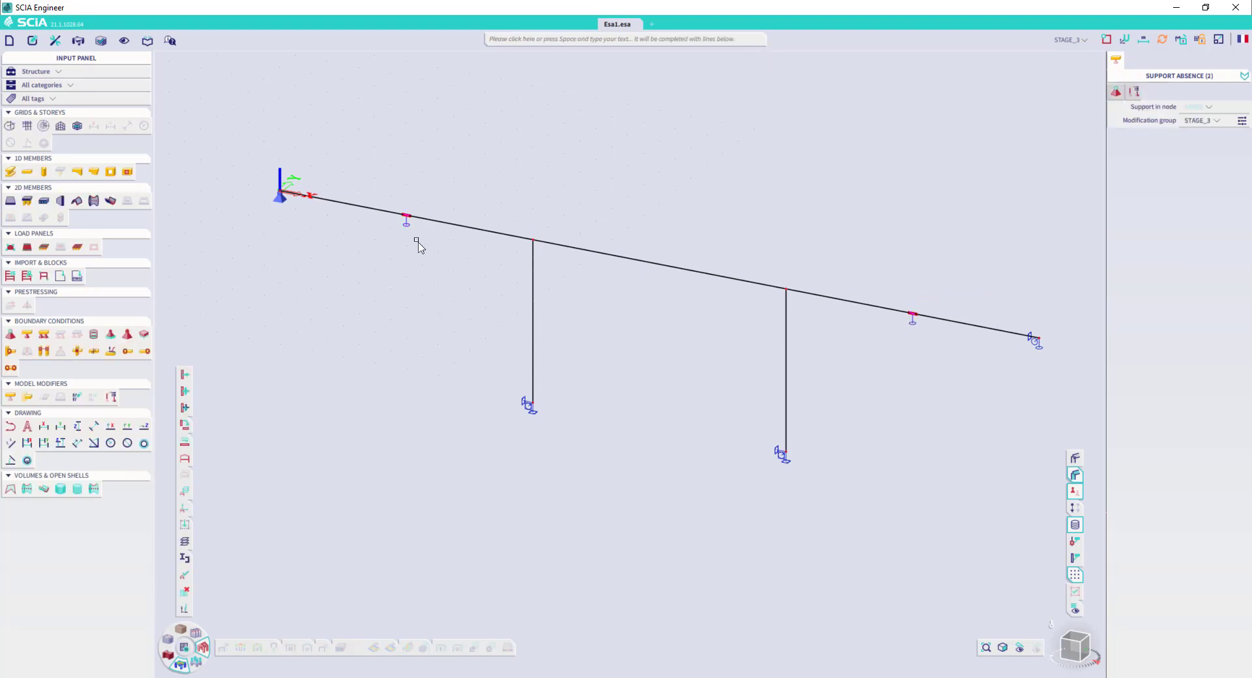
scroll(407, 225, "up", 5)
scroll(395, 195, "down", 5)
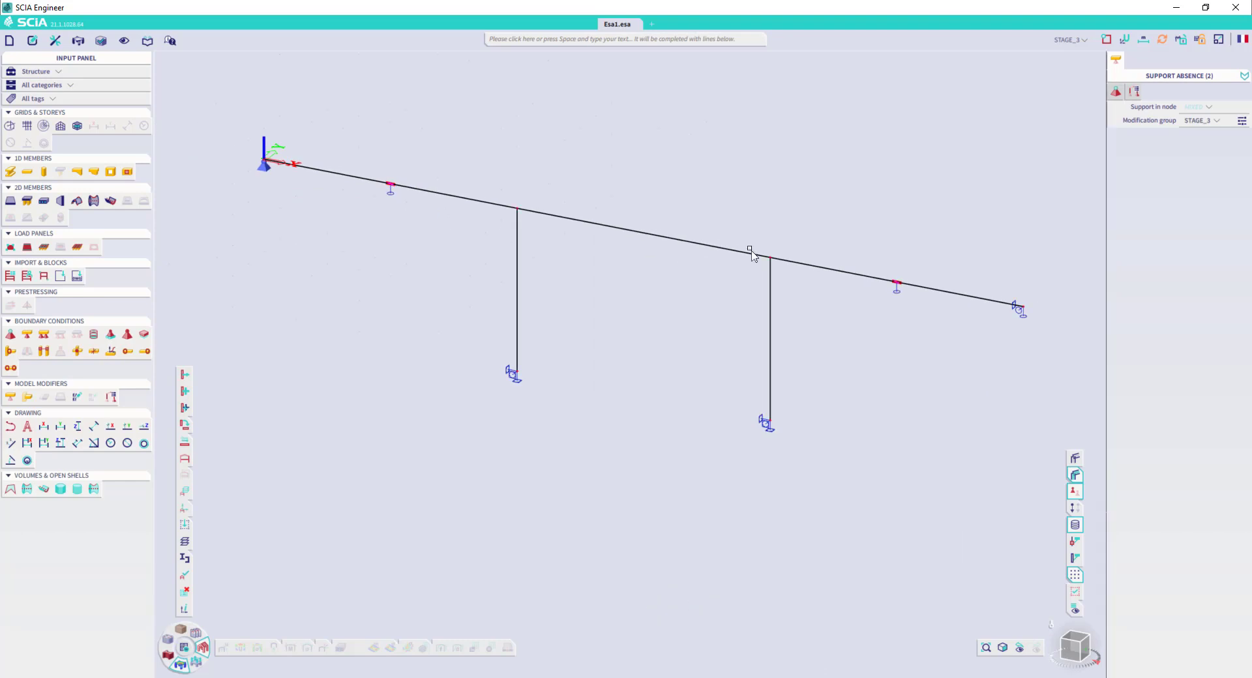
scroll(912, 291, "up", 5)
scroll(909, 291, "down", 5)
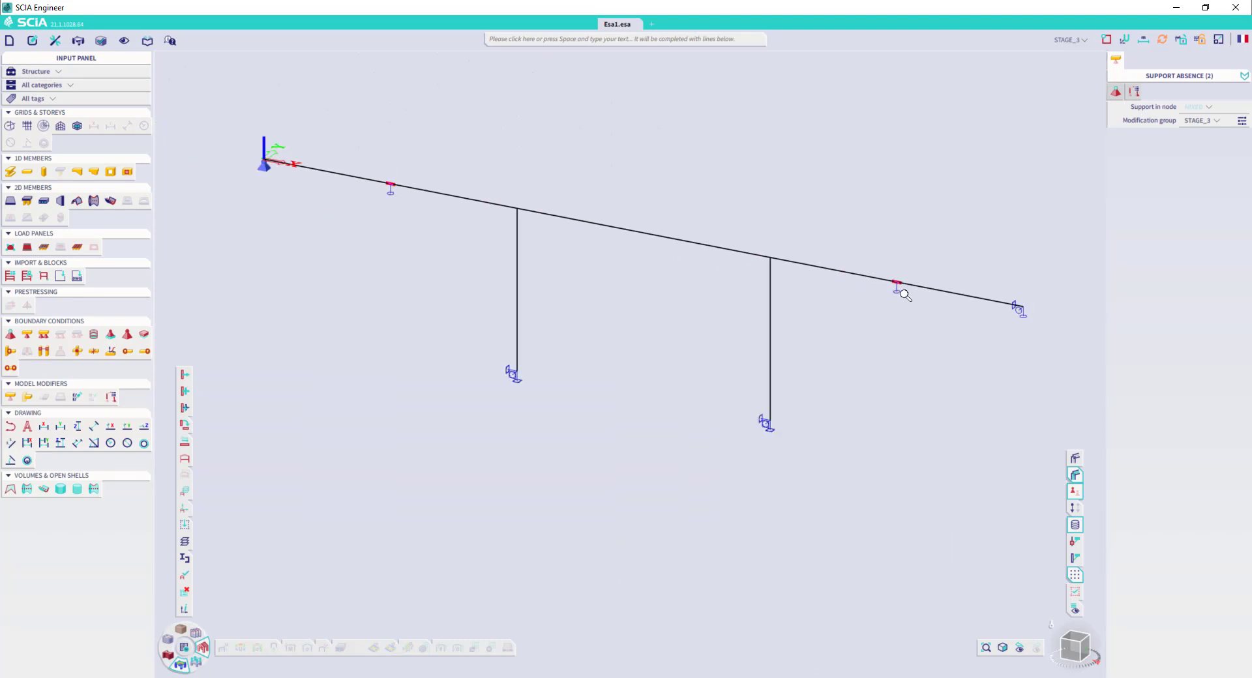
Make STAGE_4 the active modification group and assign 1D absences to both columns.
left_click(1069, 40)
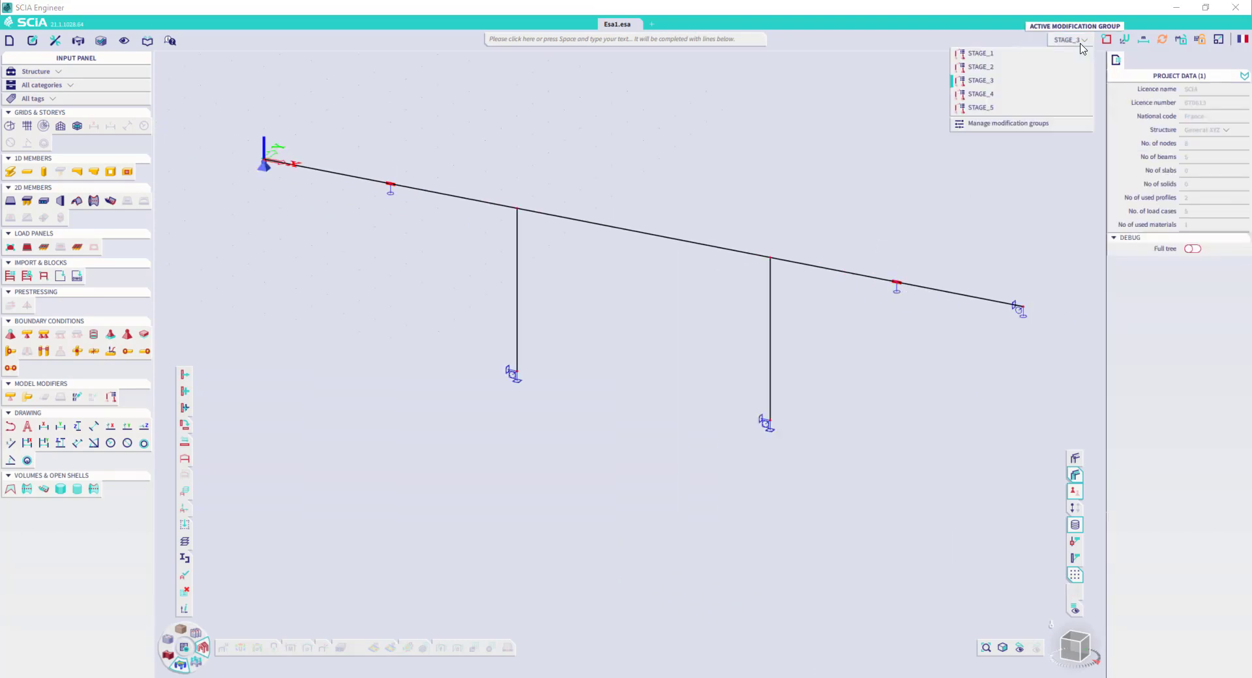
left_click(1050, 95)
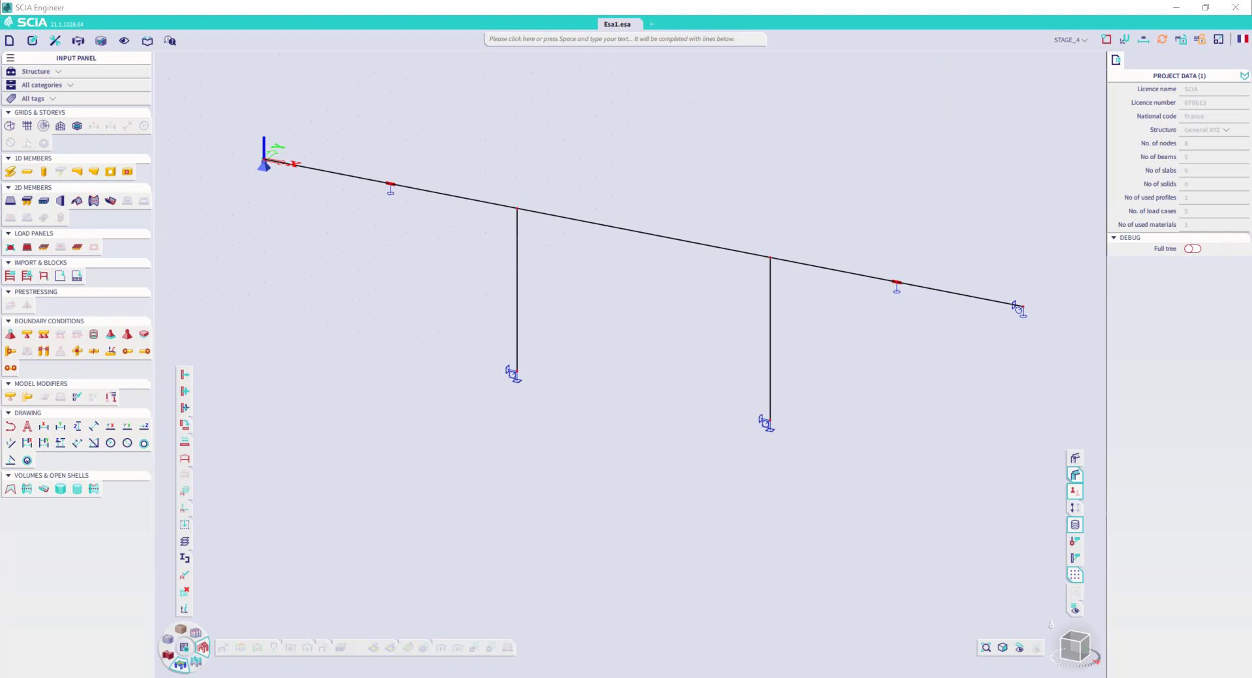
key("alt+Tab")
left_click(28, 396)
key("Return")
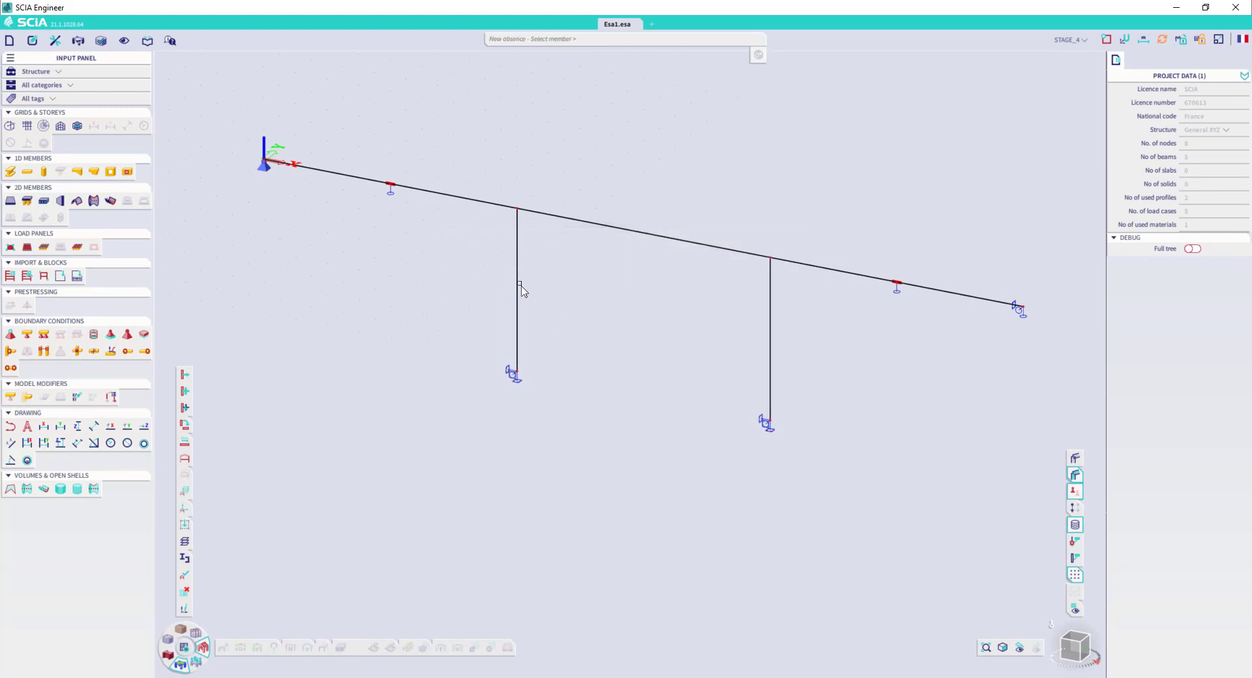
left_click(517, 284)
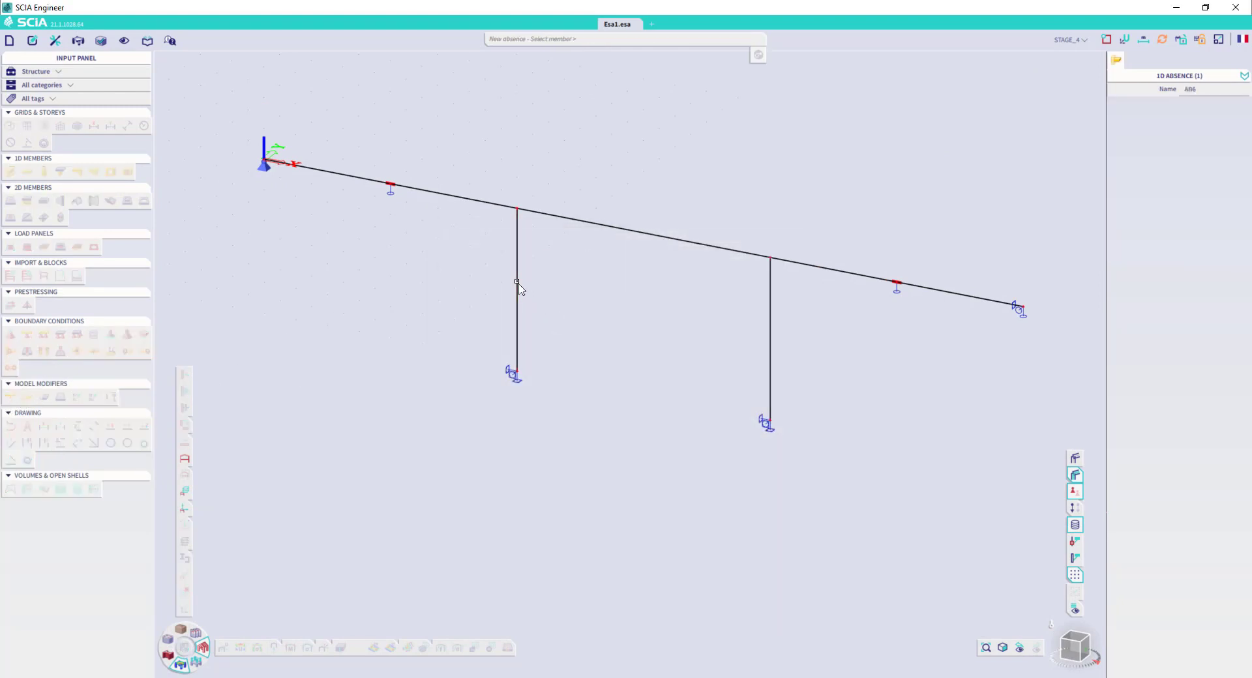
left_click(771, 321)
key("Escape")
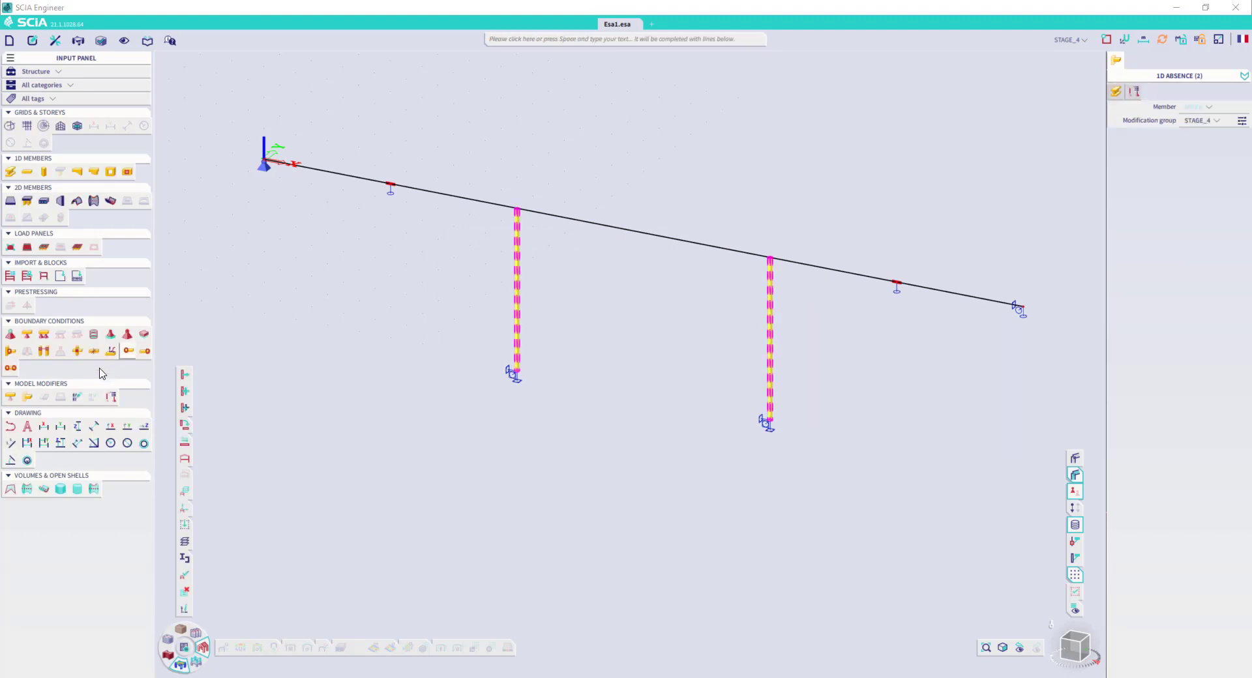
Assign support absences in modification group STAGE_4 to the supports at the base of both columns.
left_click(13, 401)
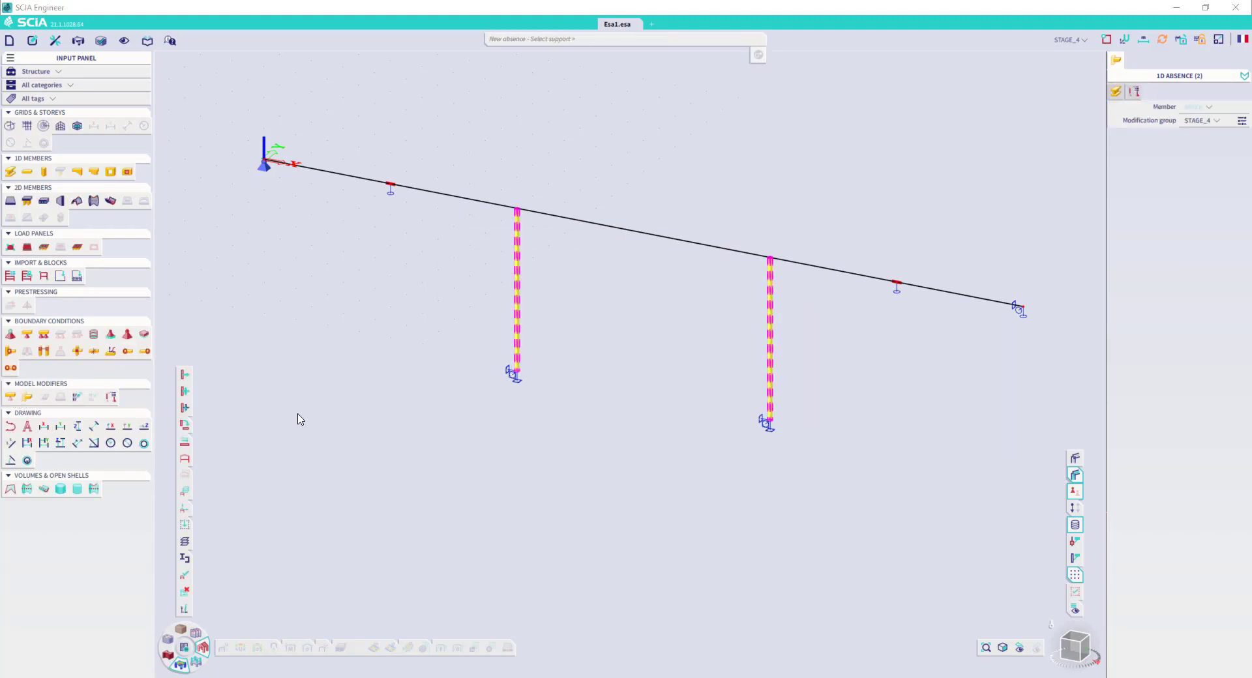
left_click(745, 452)
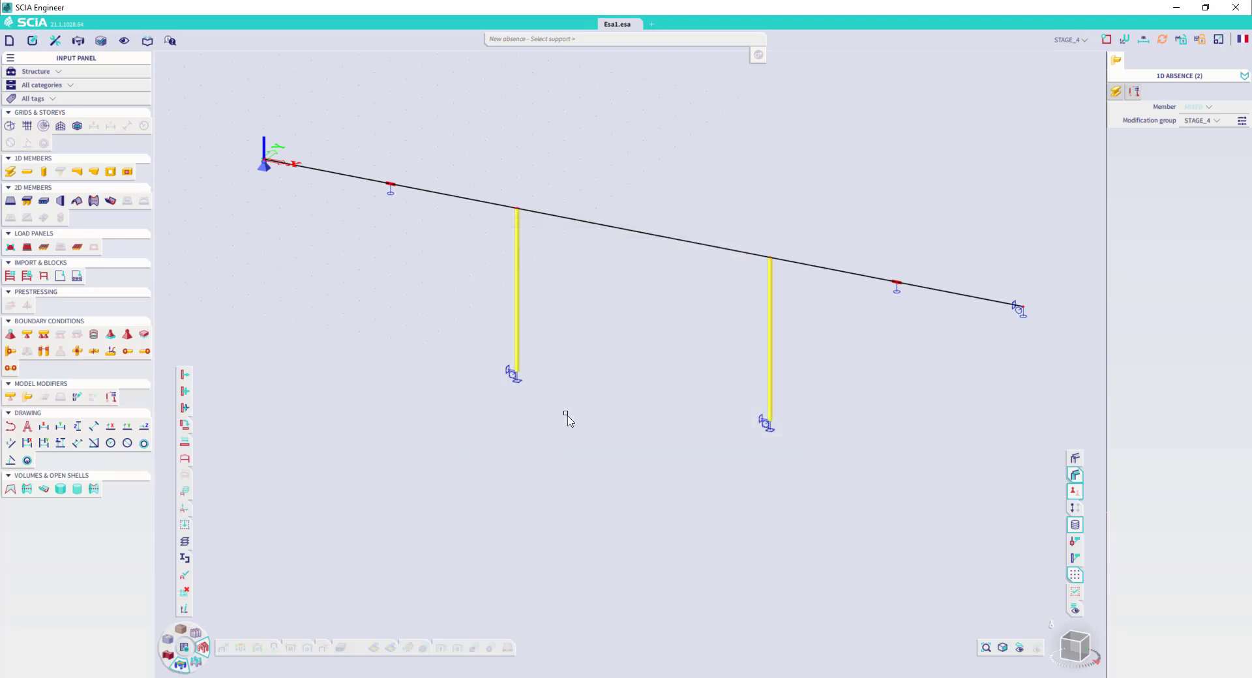
left_click(515, 375)
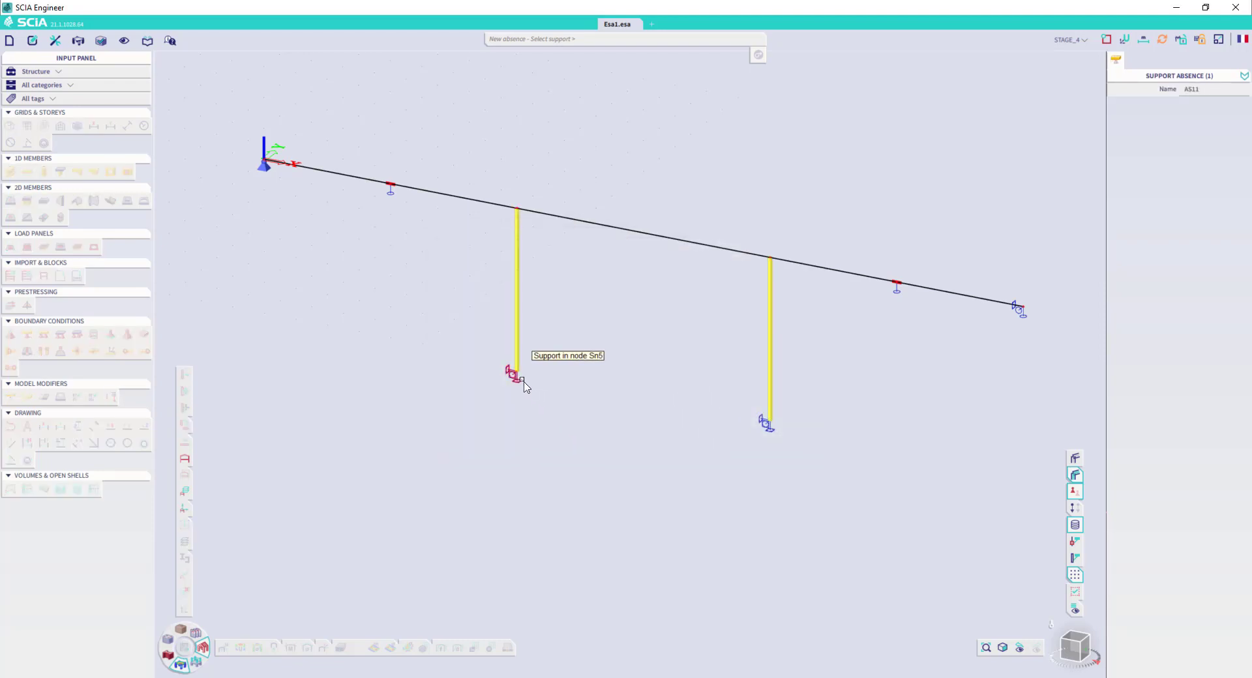
left_click(769, 427)
key("Escape")
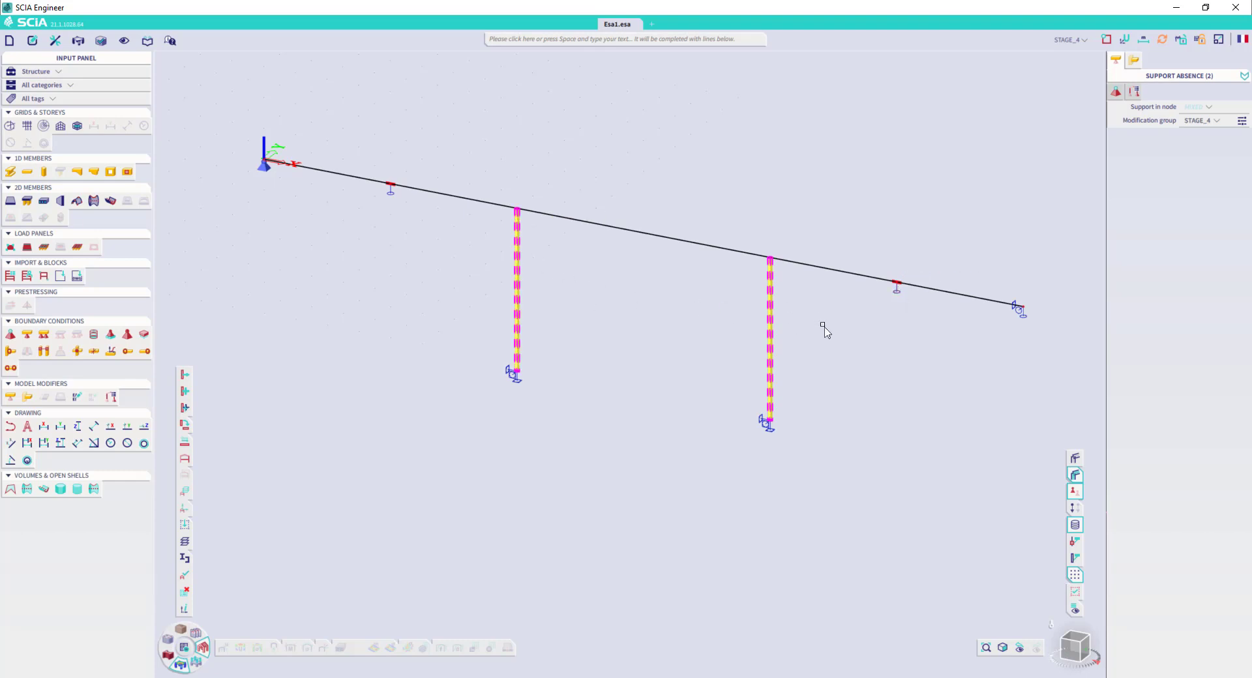
Make STAGE_5 the active modification group and assign 1D absences to both columns.
left_click(1082, 40)
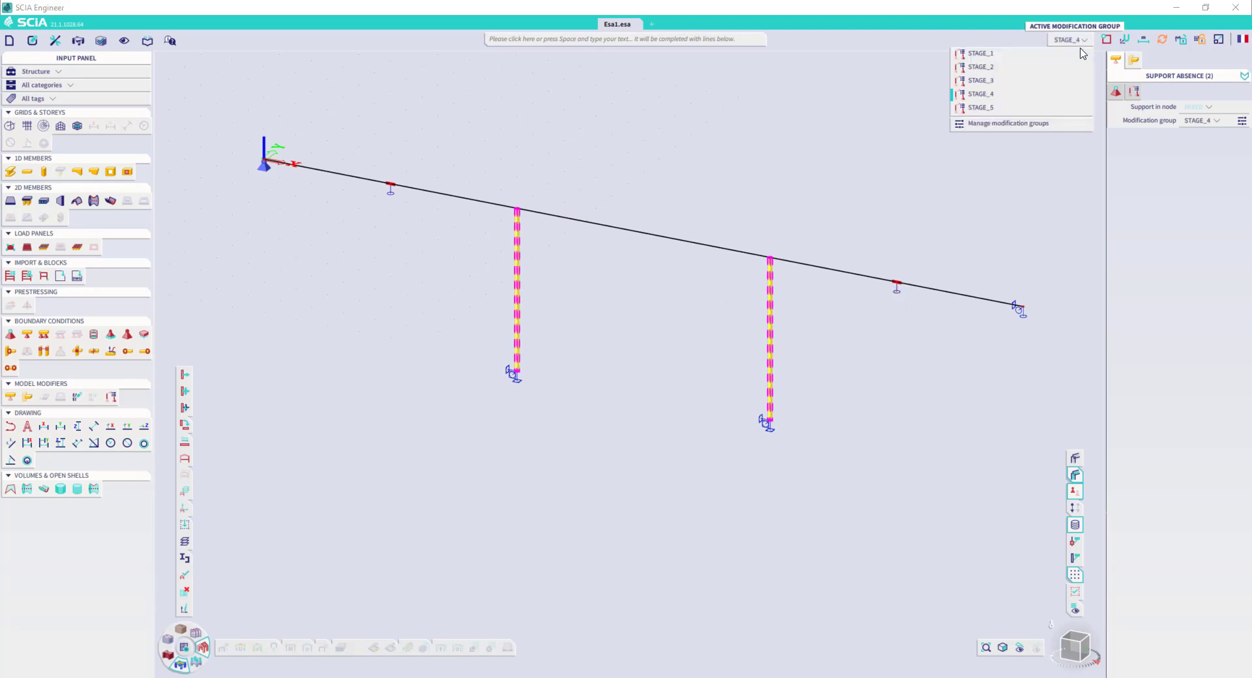
left_click(1054, 107)
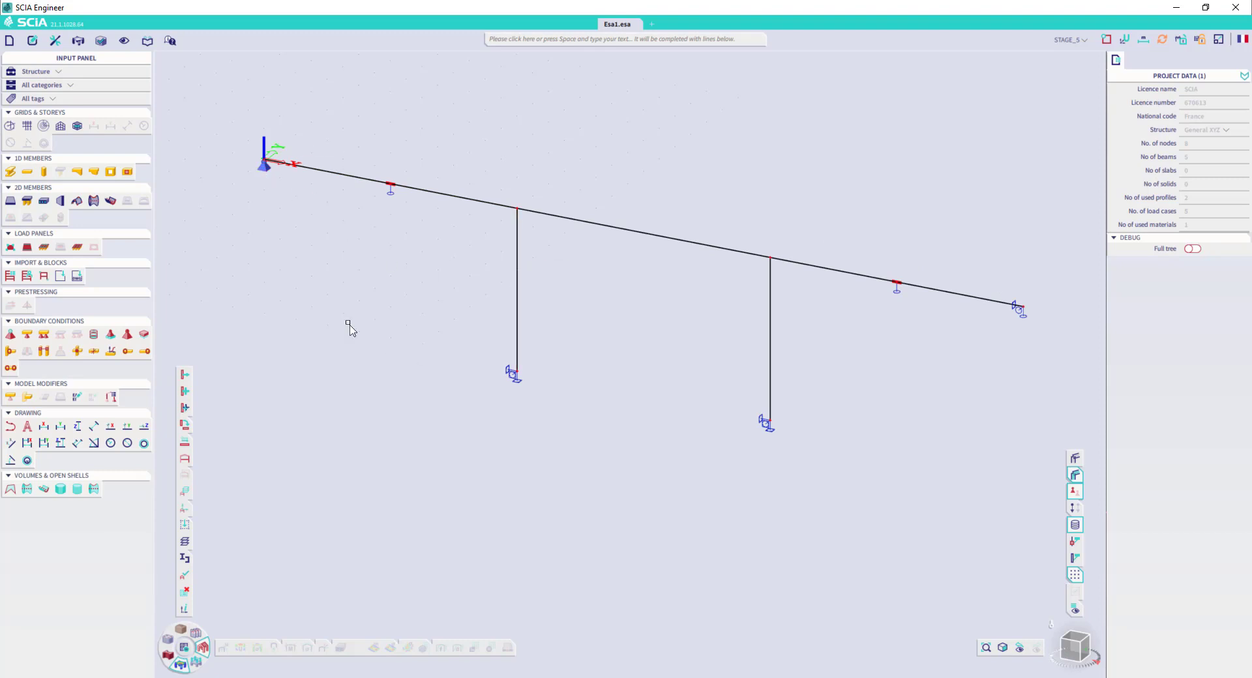
left_click(27, 397)
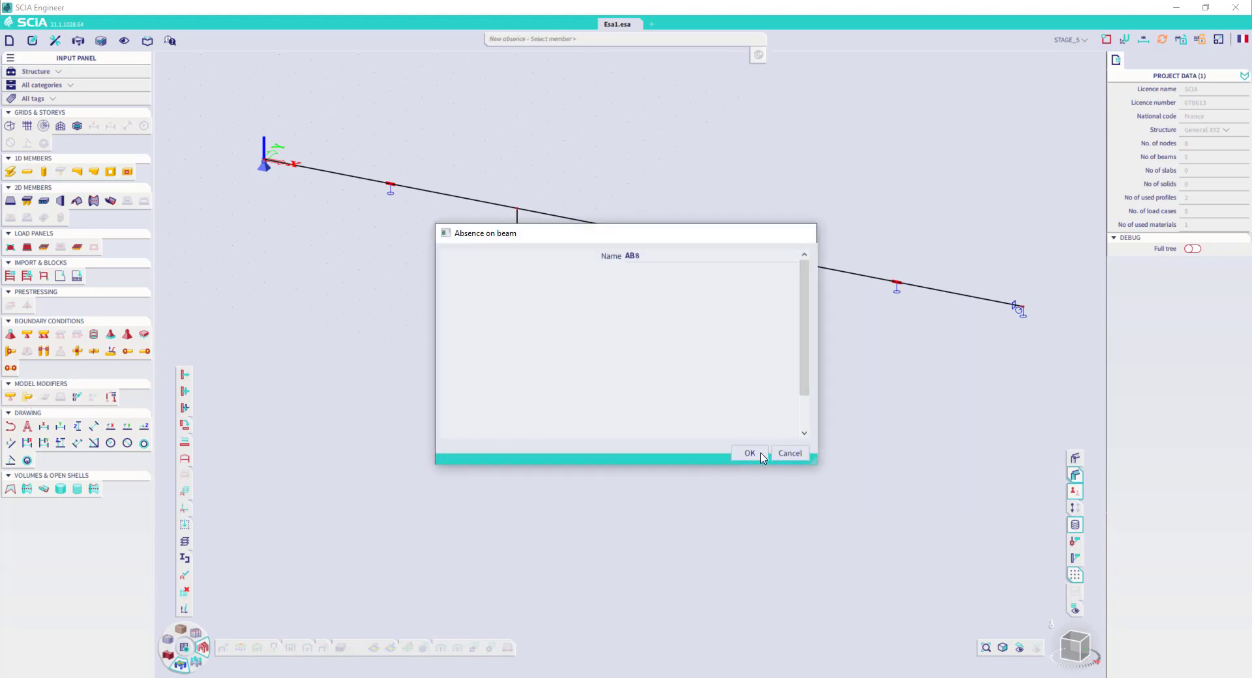
left_click(747, 453)
left_click(519, 297)
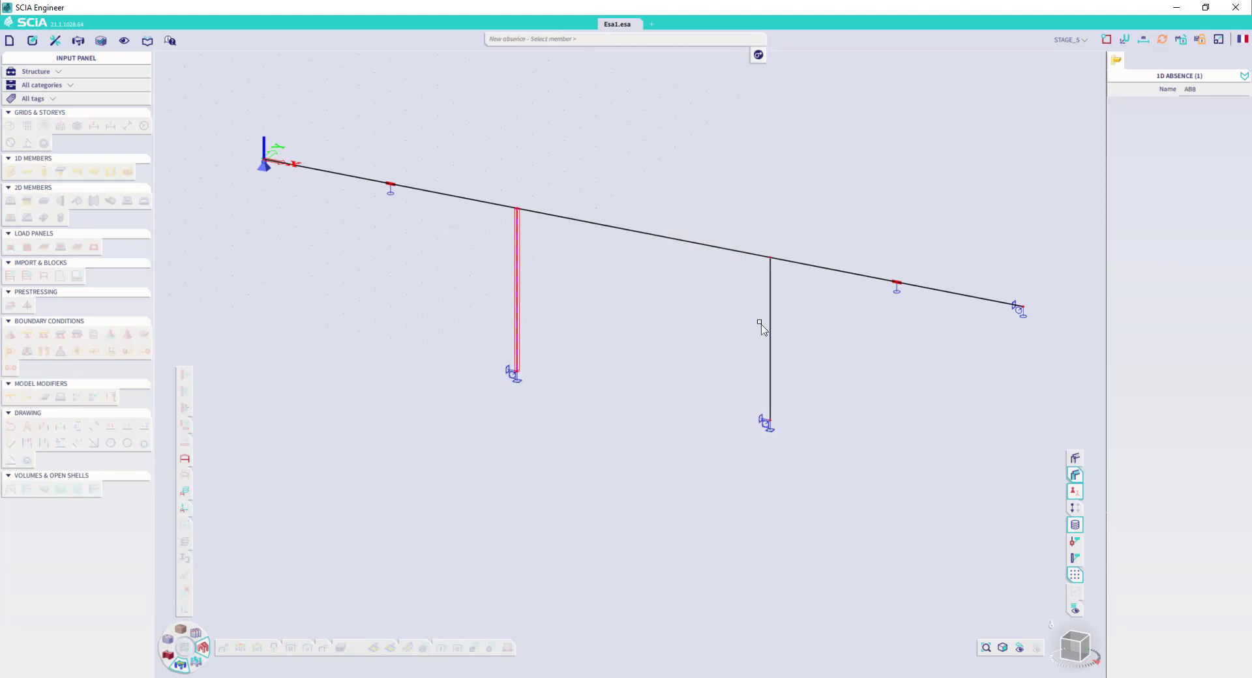
left_click(770, 322)
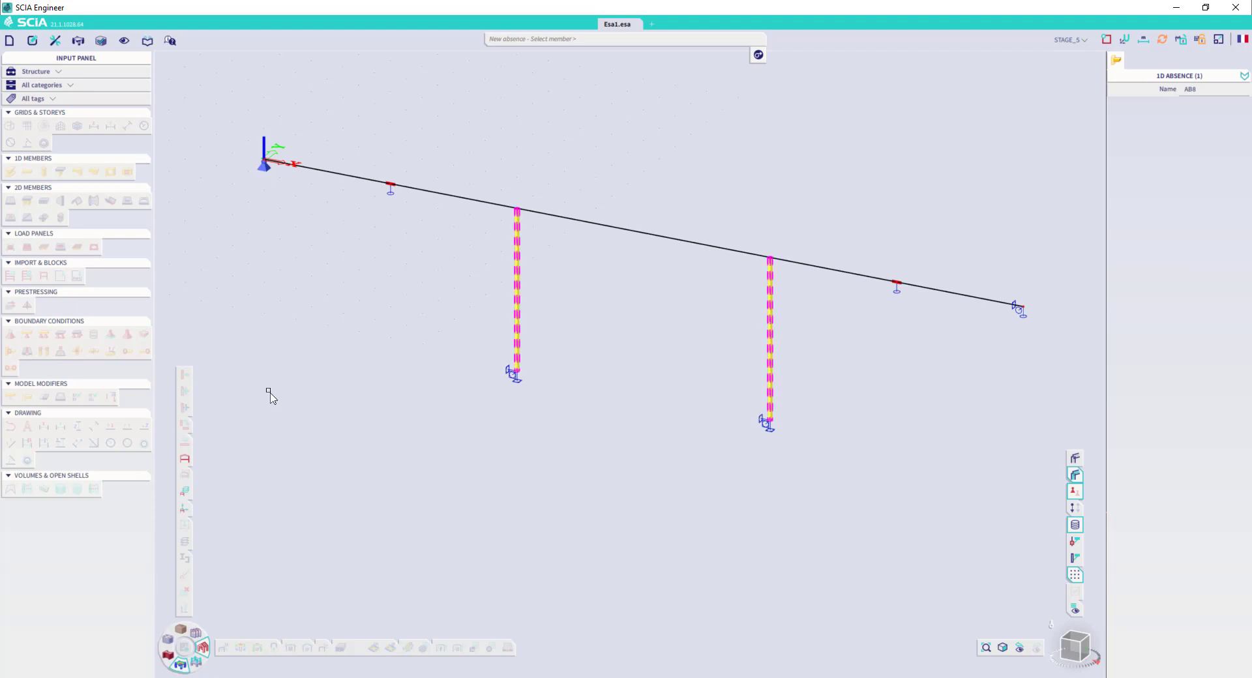
Assign support absences in modification group STAGE_5 to both column base supports and the two intermediate supports within the outer spans.
key("Escape")
left_click(11, 398)
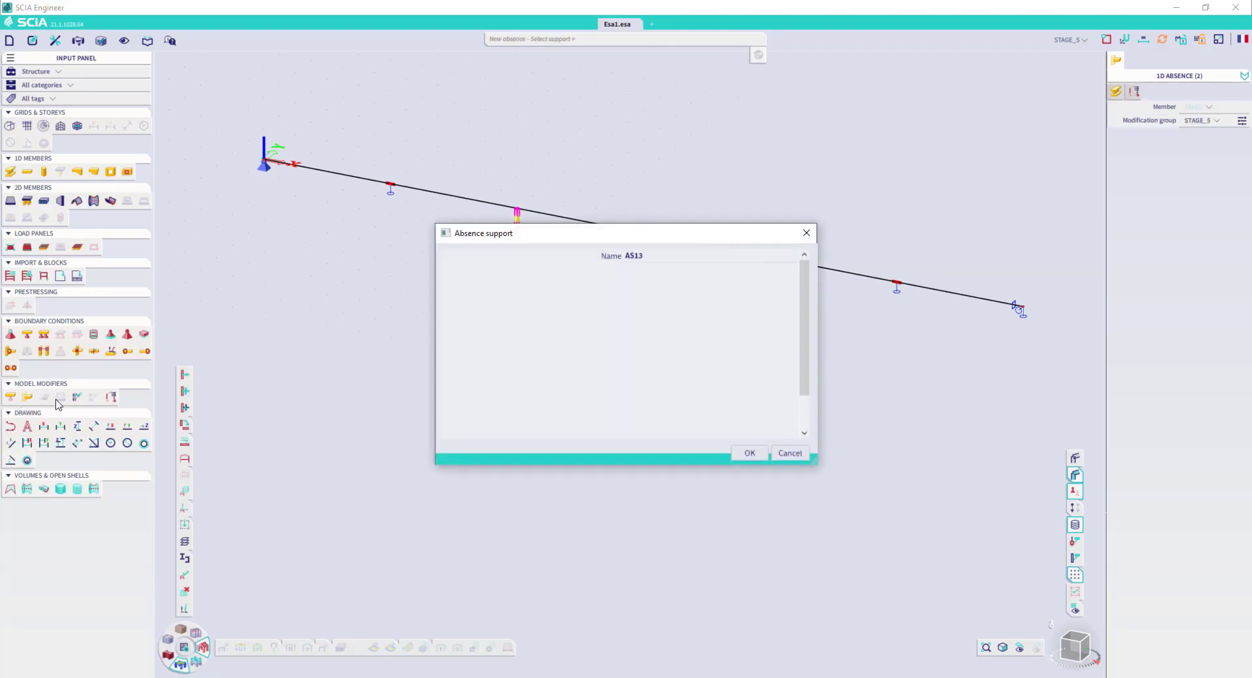
left_click(751, 453)
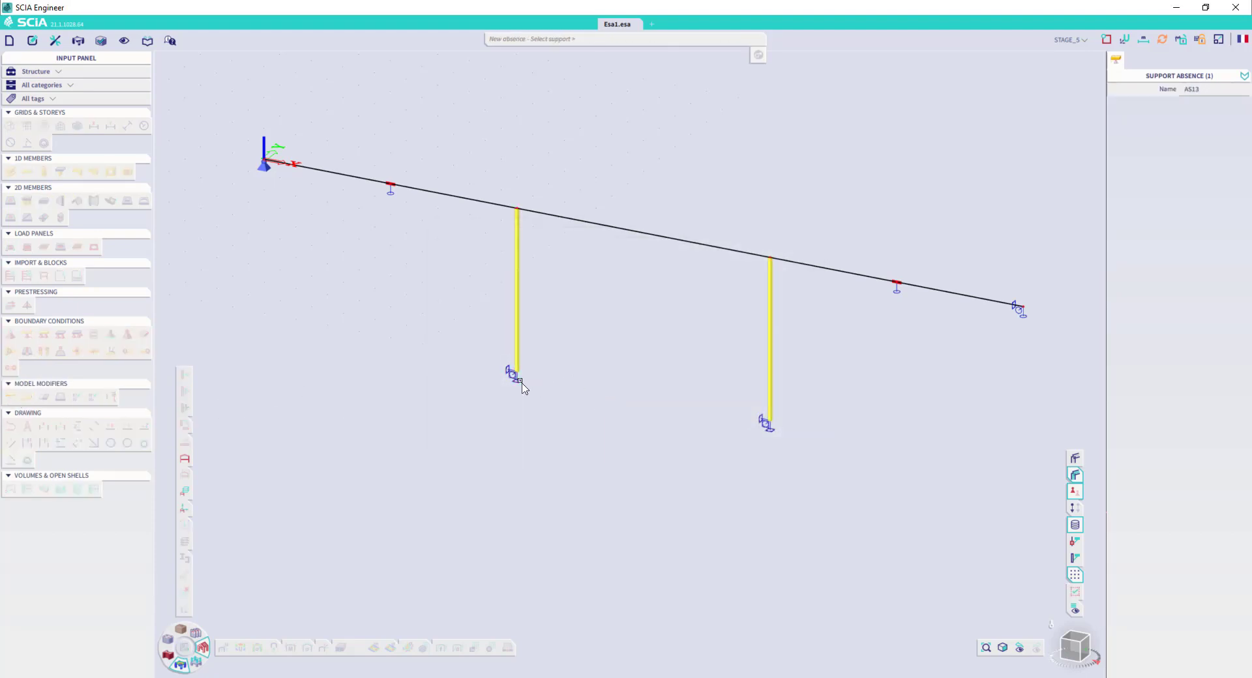
left_click(768, 422)
left_click(900, 293)
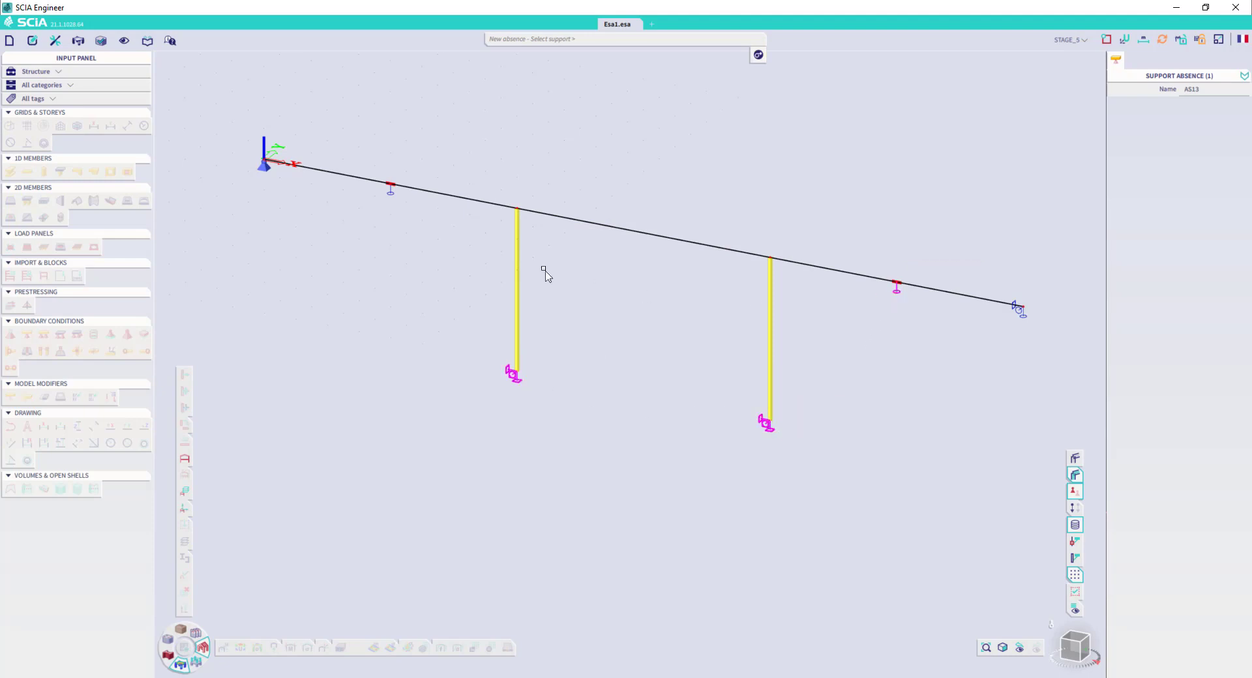
left_click(391, 203)
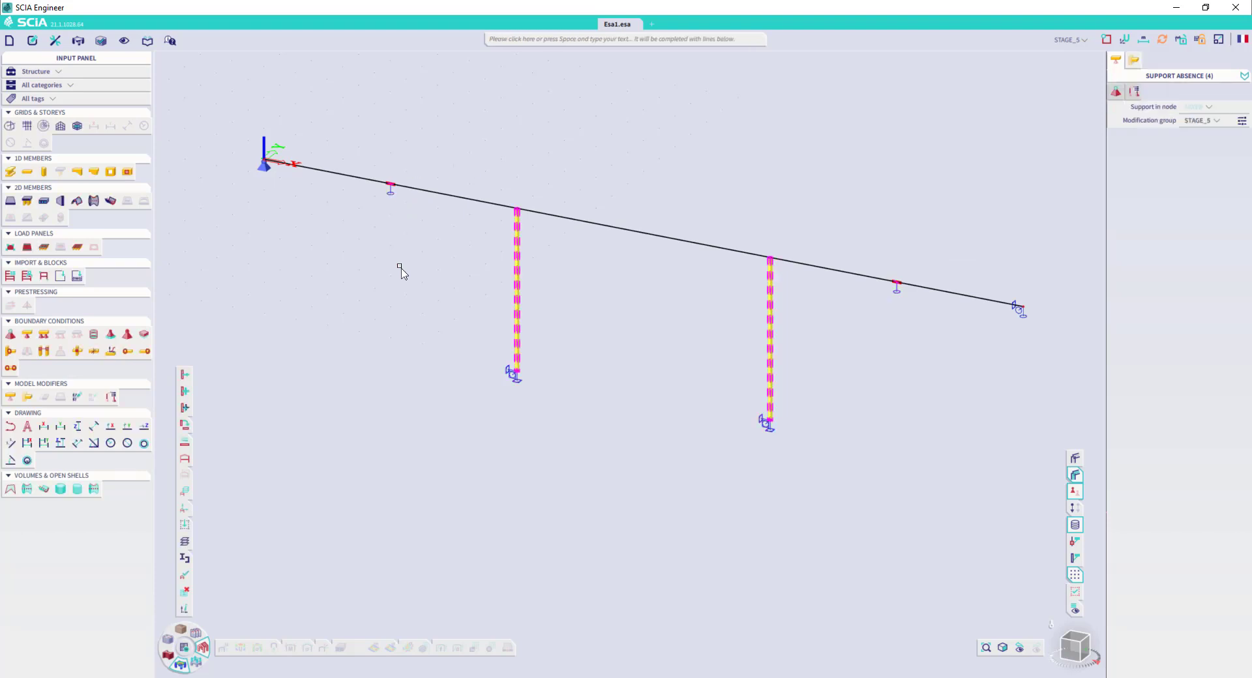
key("Escape")
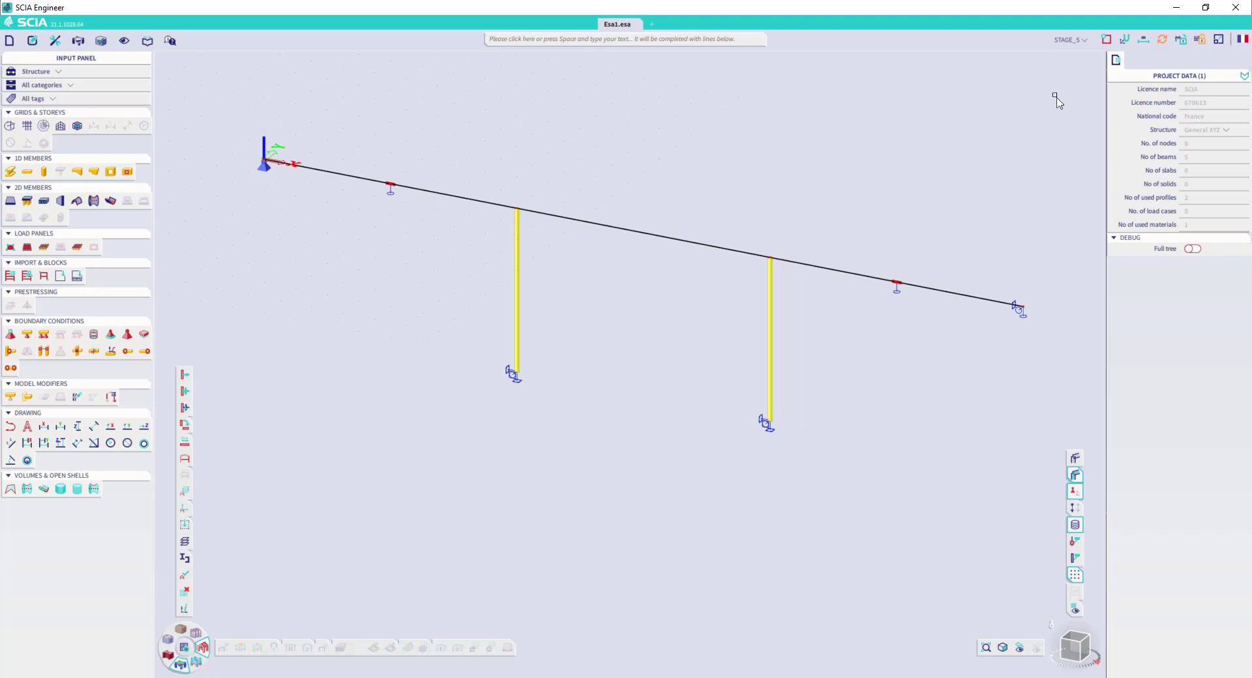
Switch from modification groups to load cases and add a permanent load case named STAGE5_load.
left_click(1070, 39)
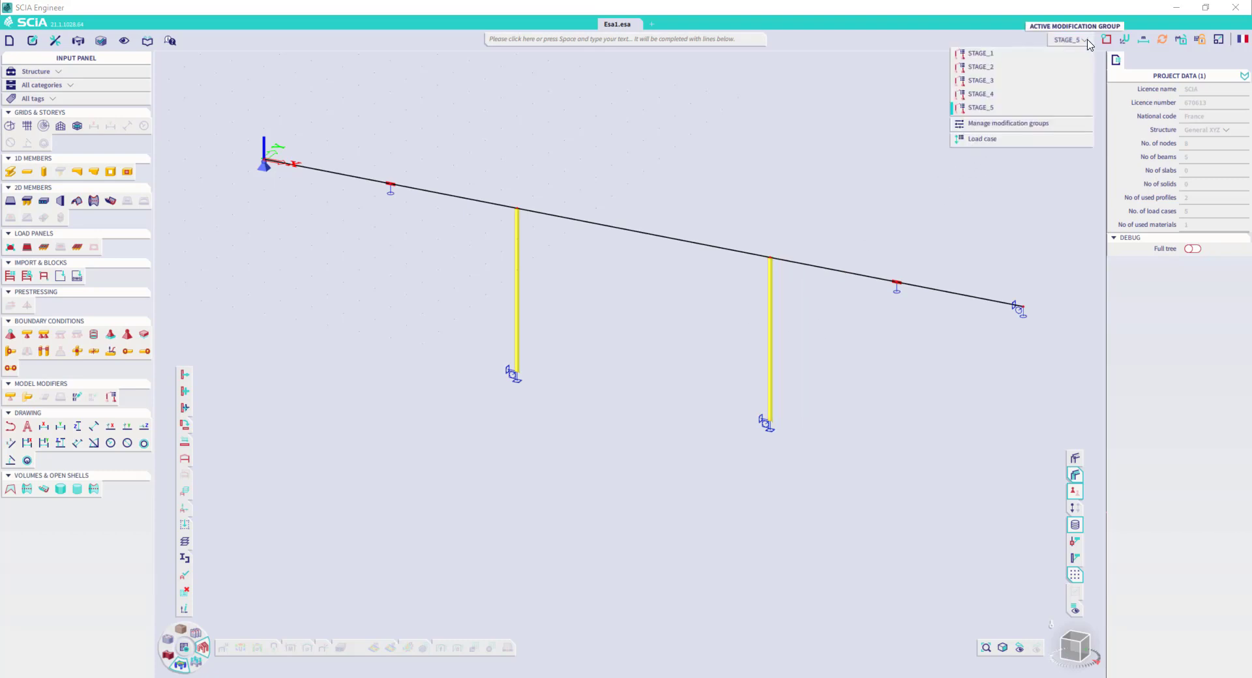
left_click(1029, 139)
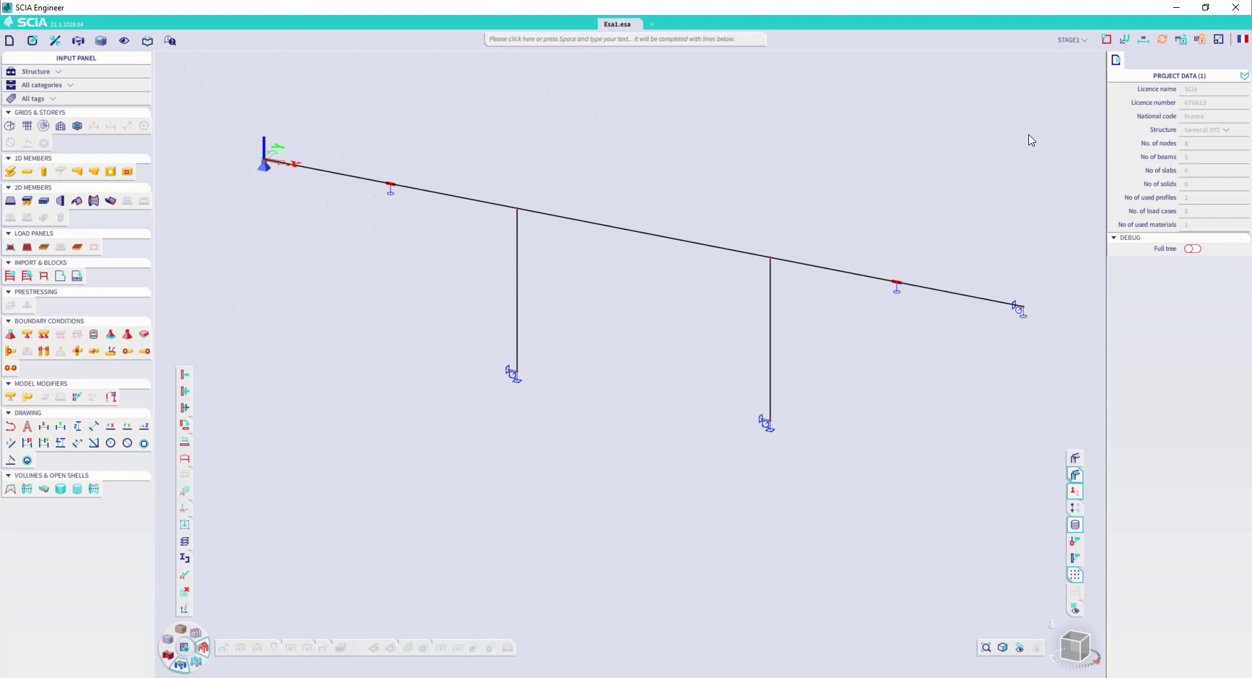
left_click(1070, 40)
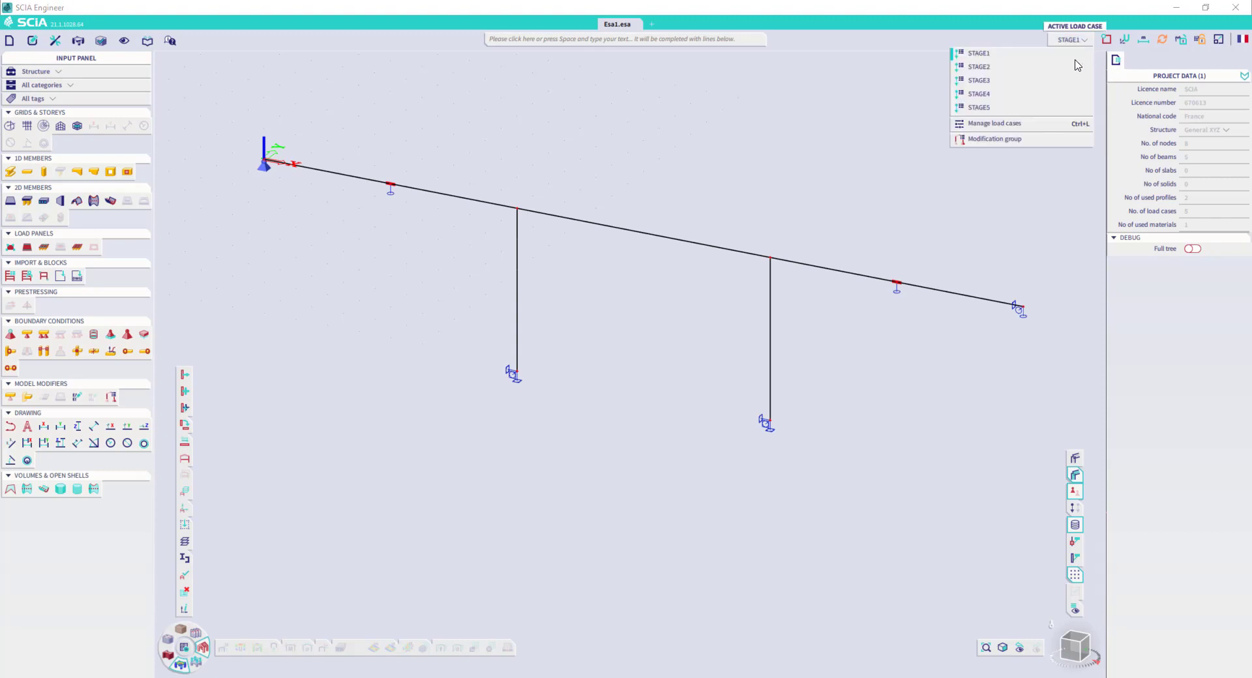
left_click(1004, 124)
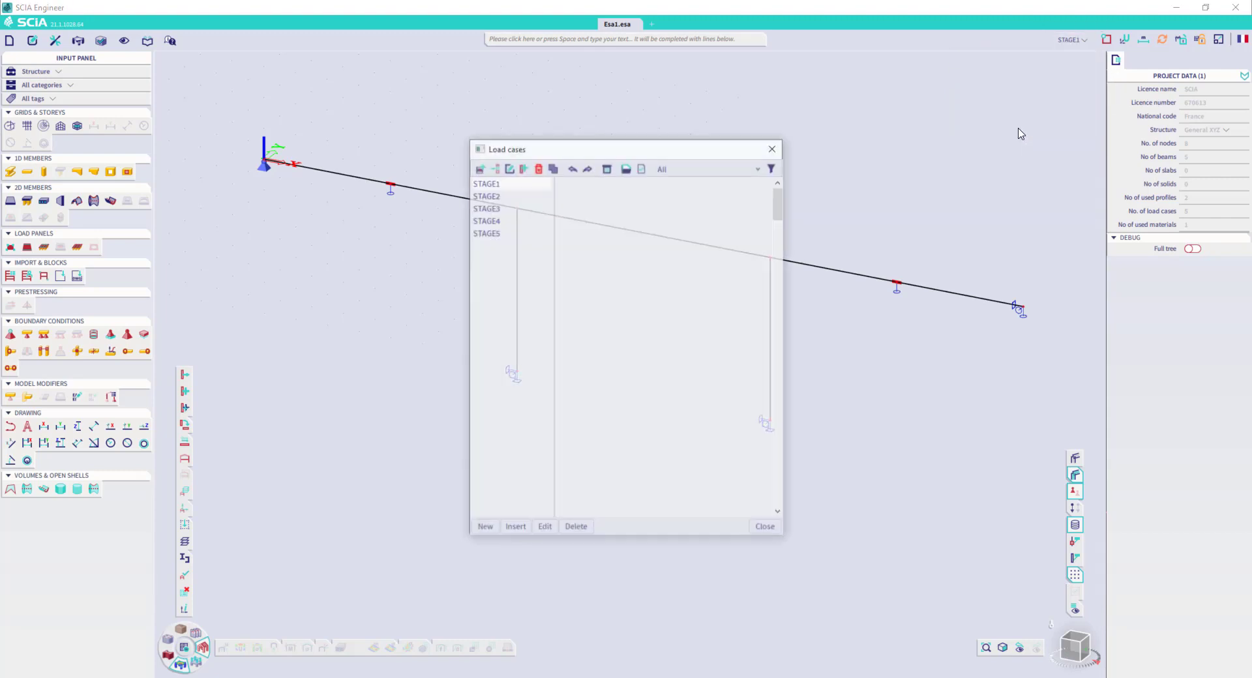
left_click(490, 232)
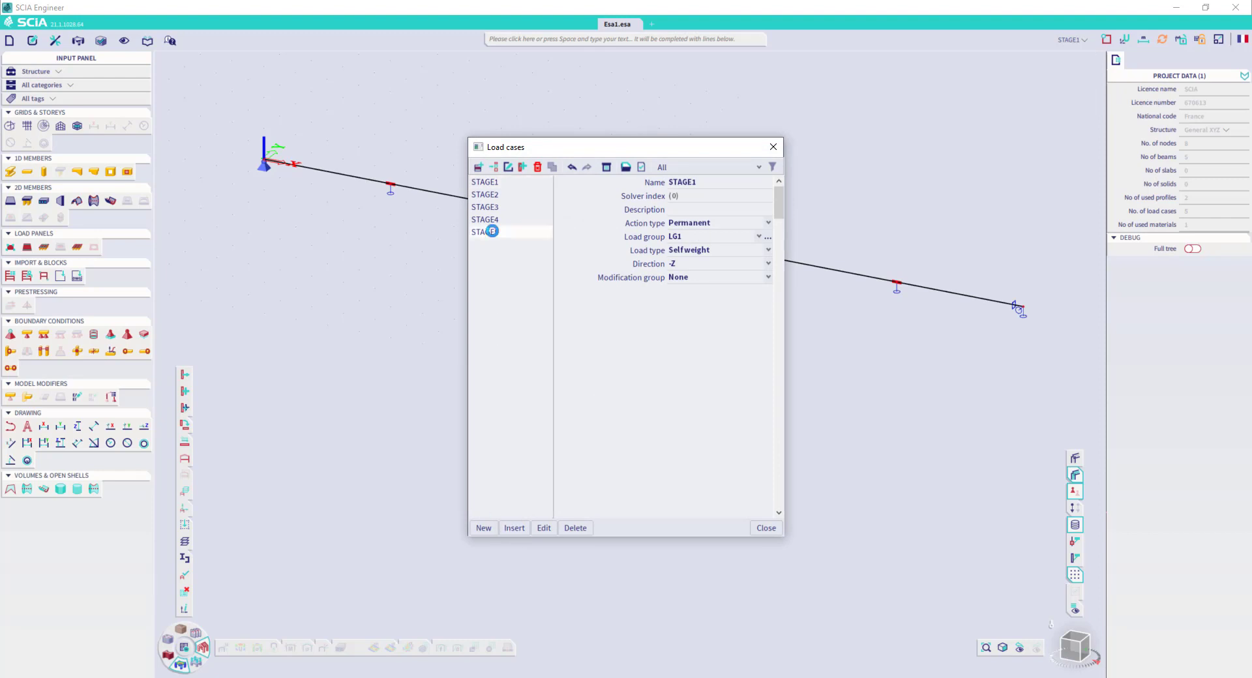
left_click(484, 528)
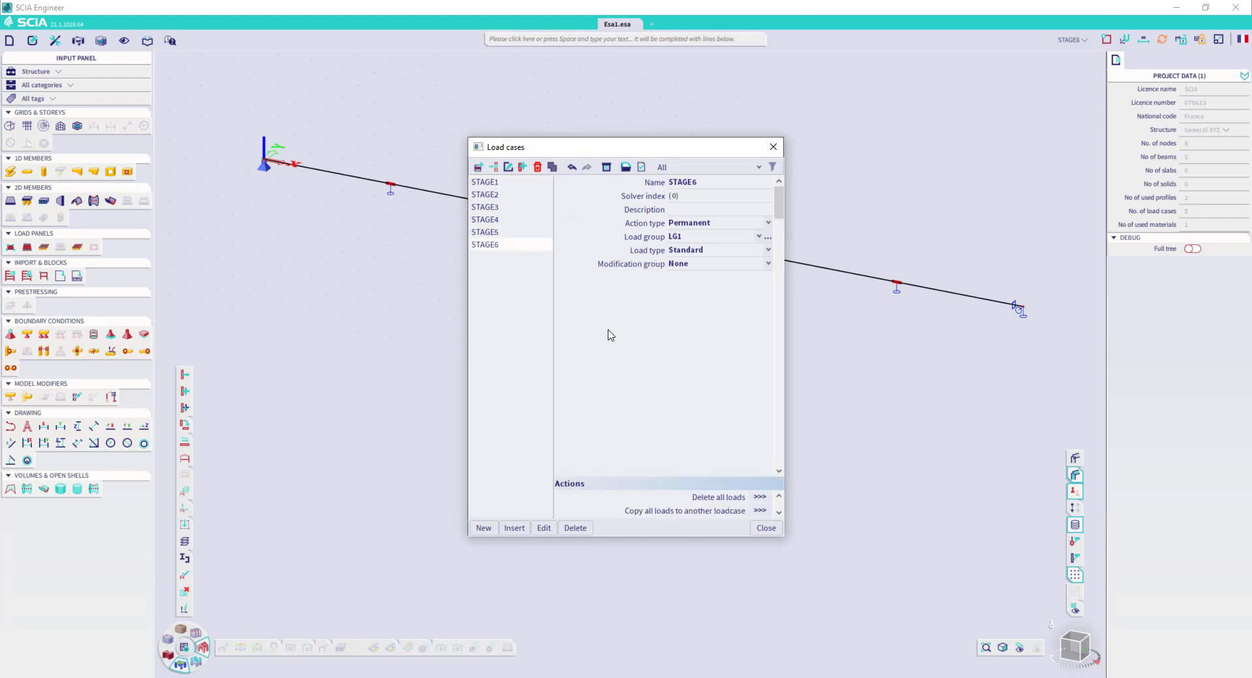
left_click(727, 182)
left_click(733, 184)
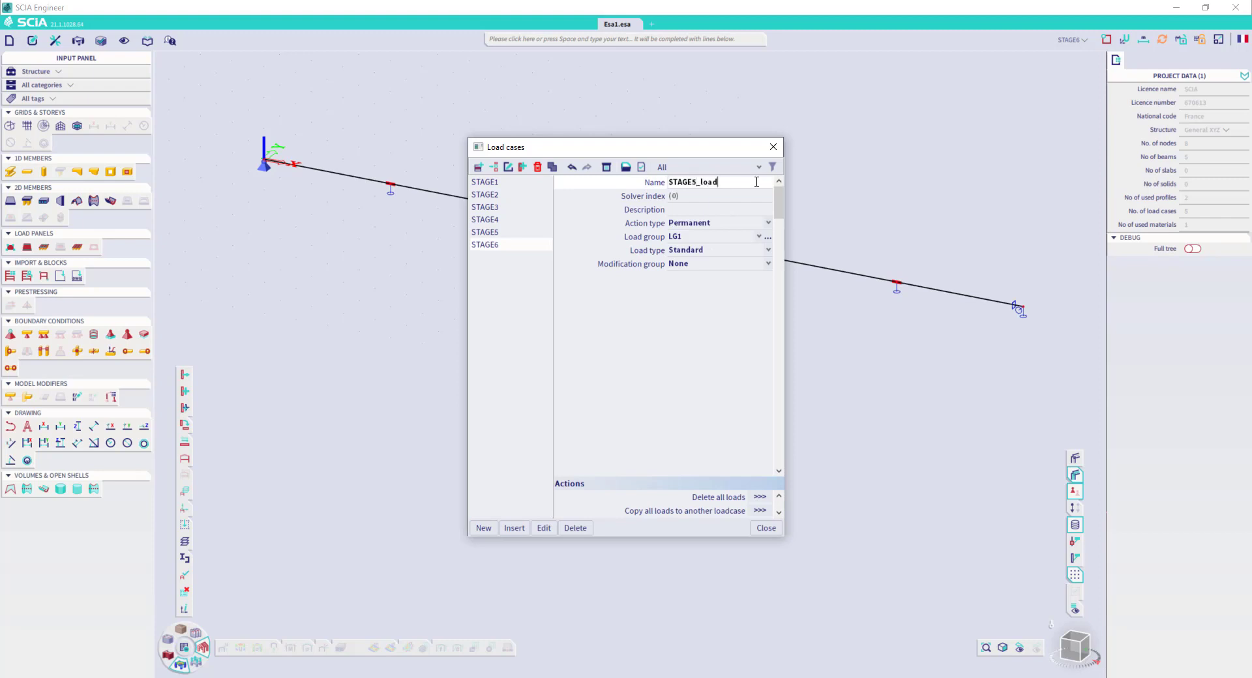
left_click(770, 225)
left_click(770, 225)
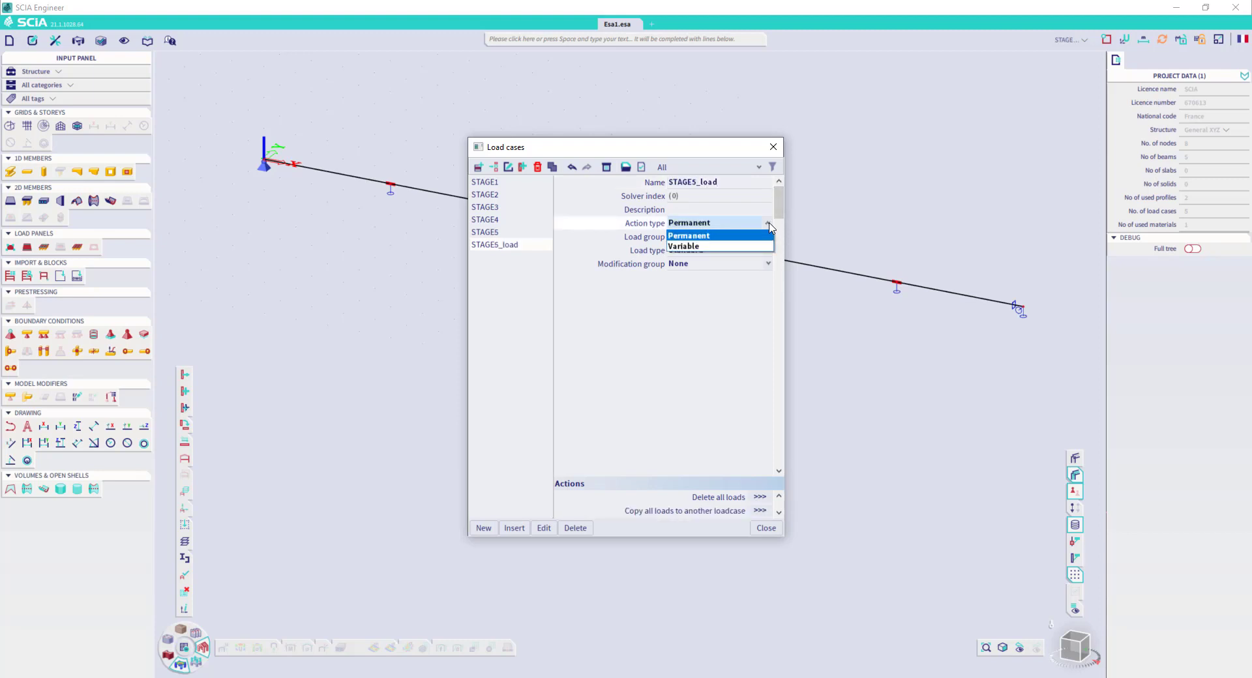
left_click(782, 218)
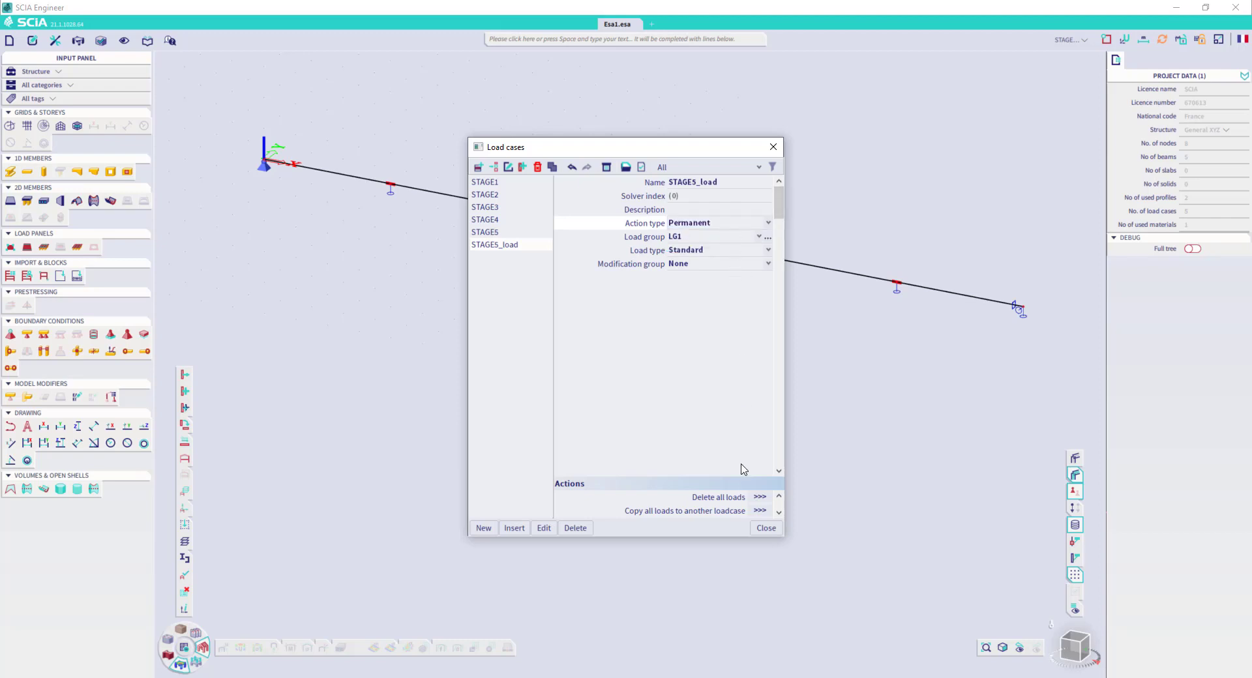
left_click(767, 528)
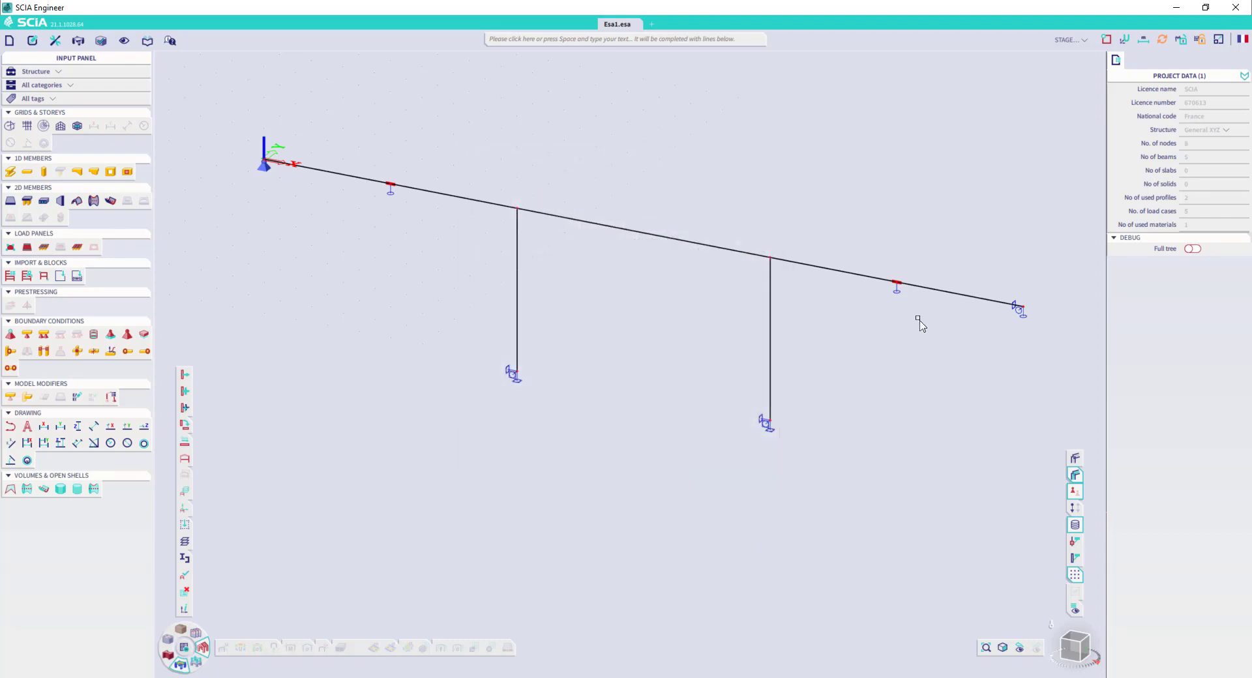
Apply a uniform full-length line force of -1 kN/m in direction Z to all three beam spans in load case STAGE5_load.
left_click(1084, 40)
left_click(990, 124)
left_click(58, 72)
left_click(54, 108)
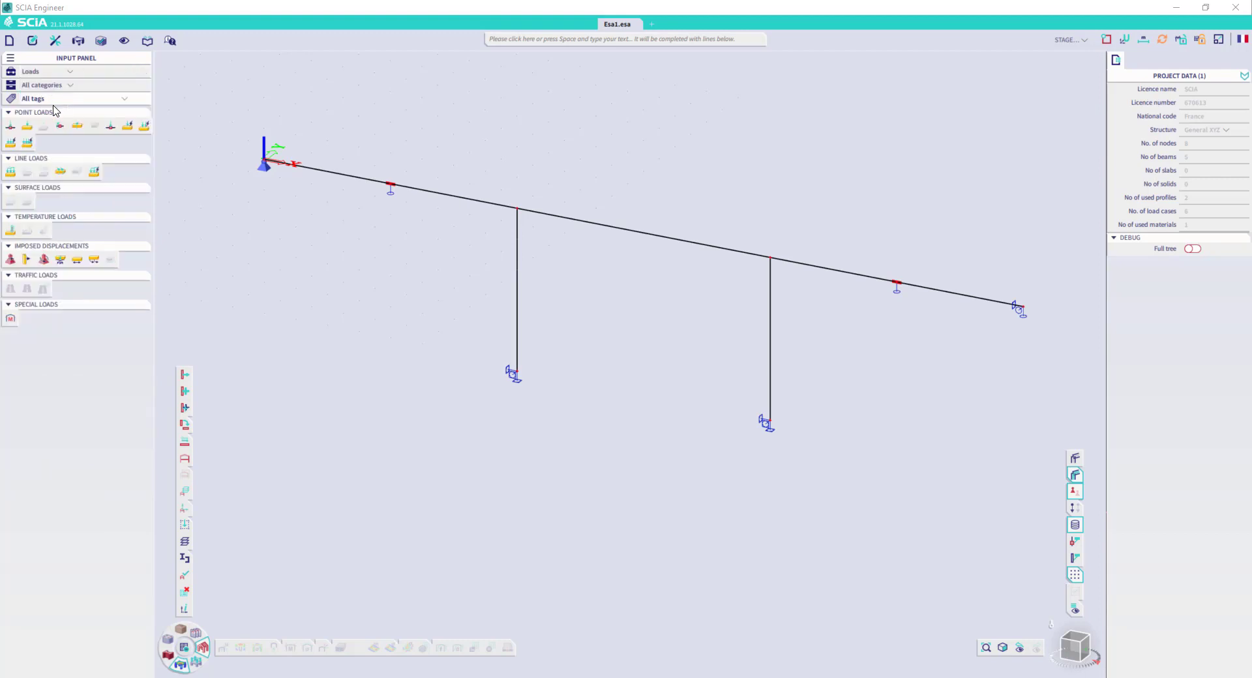
left_click(11, 172)
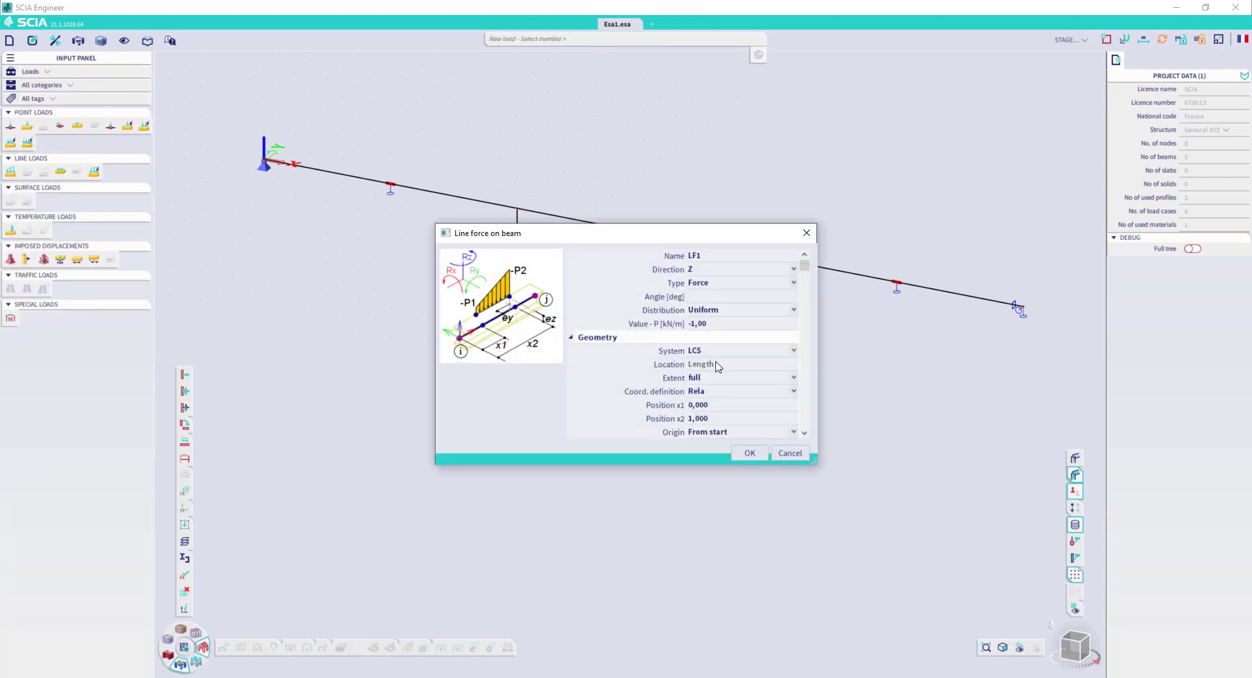
left_click(749, 453)
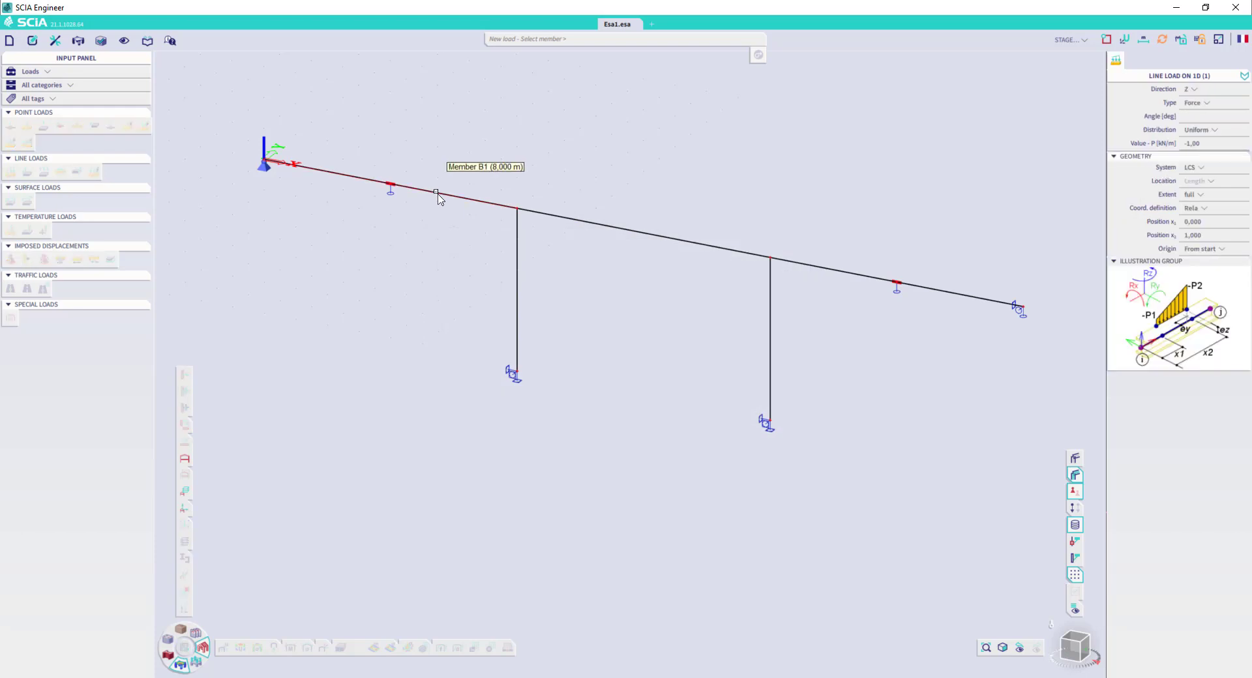
left_click(434, 195)
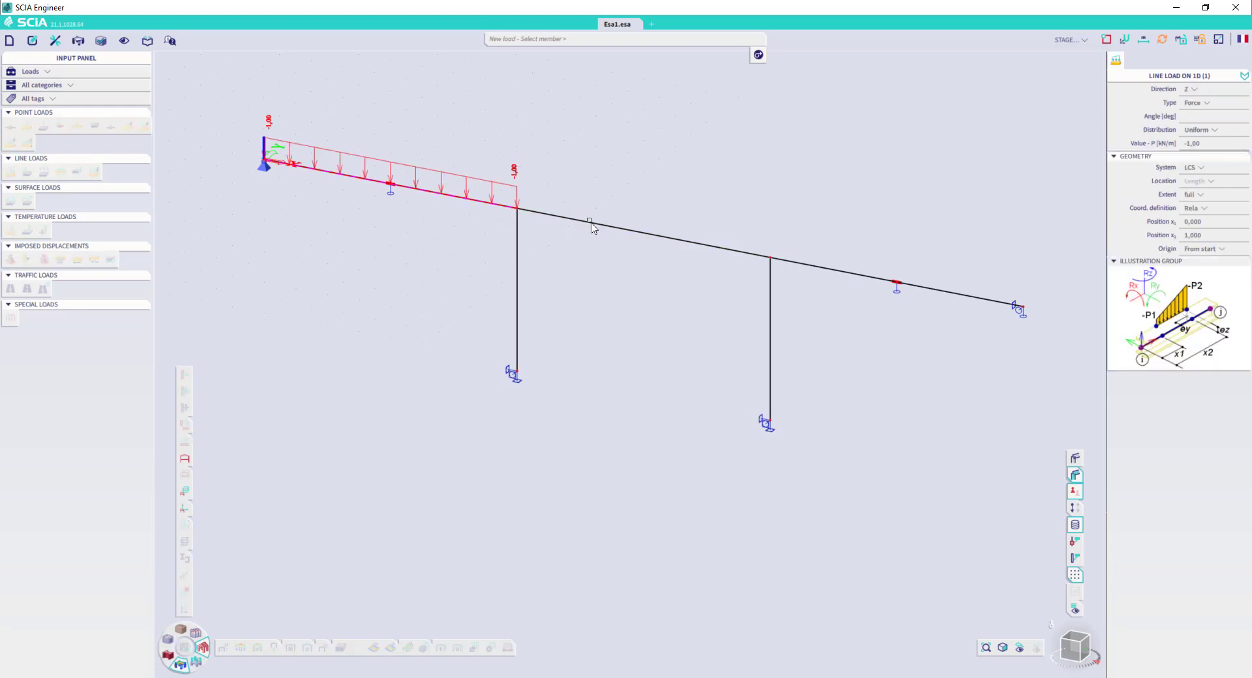
left_click(591, 223)
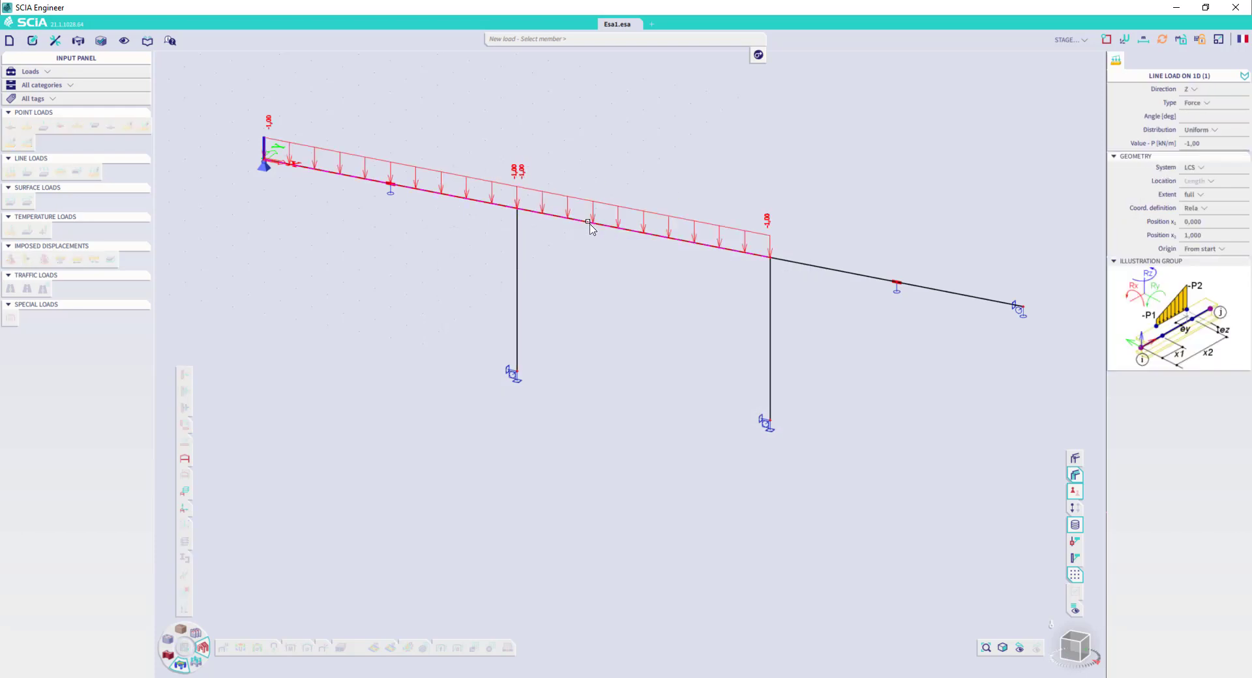
left_click(815, 267)
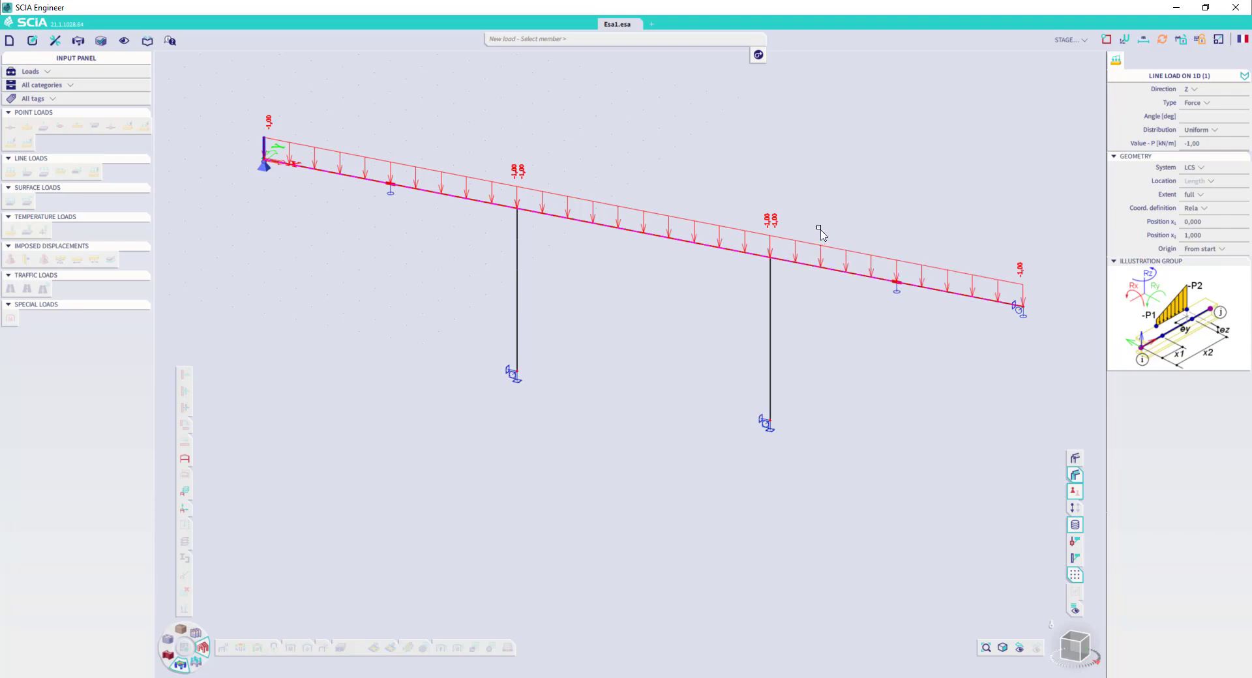
key("Escape")
key("Escape")
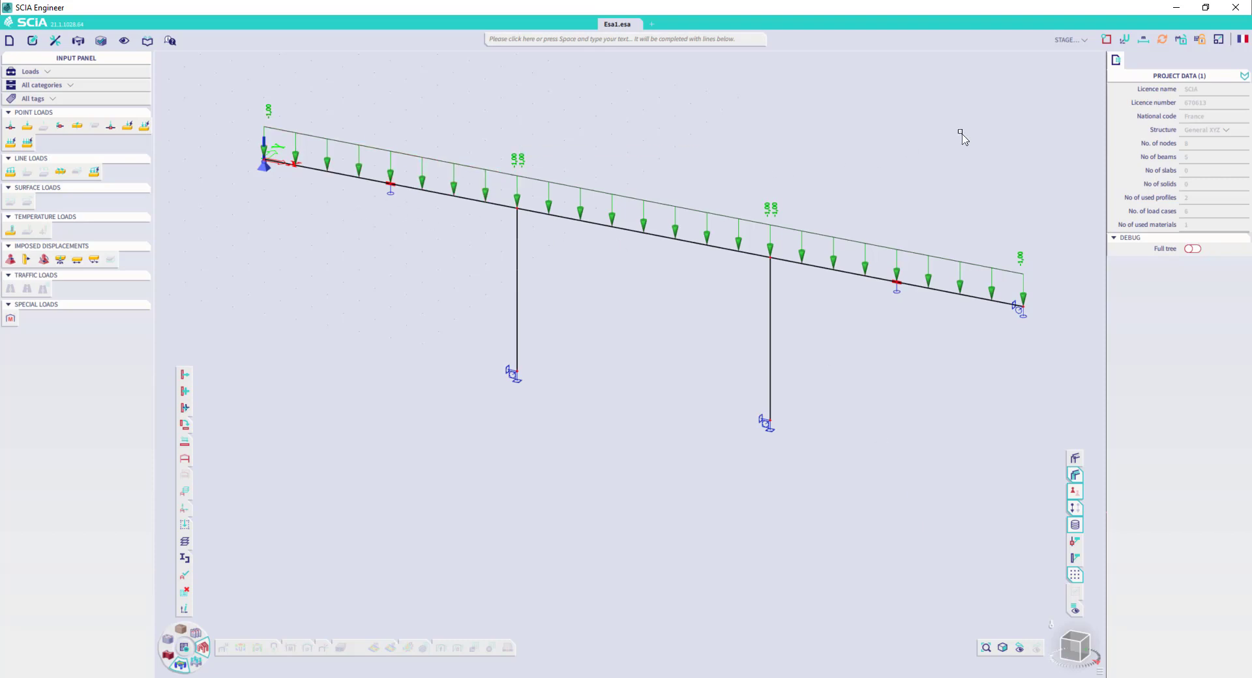
Assign modification group STAGE_1 to load case STAGE1 and STAGE_2 to load case STAGE2.
left_click(1069, 41)
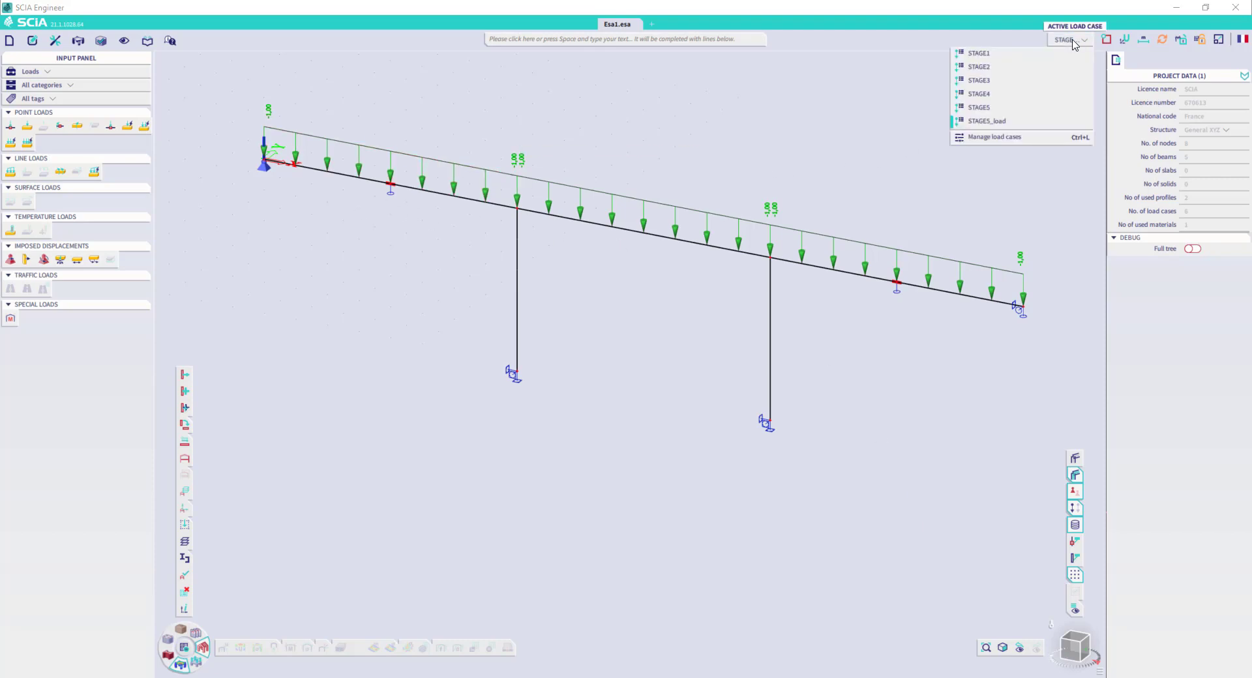
left_click(1033, 138)
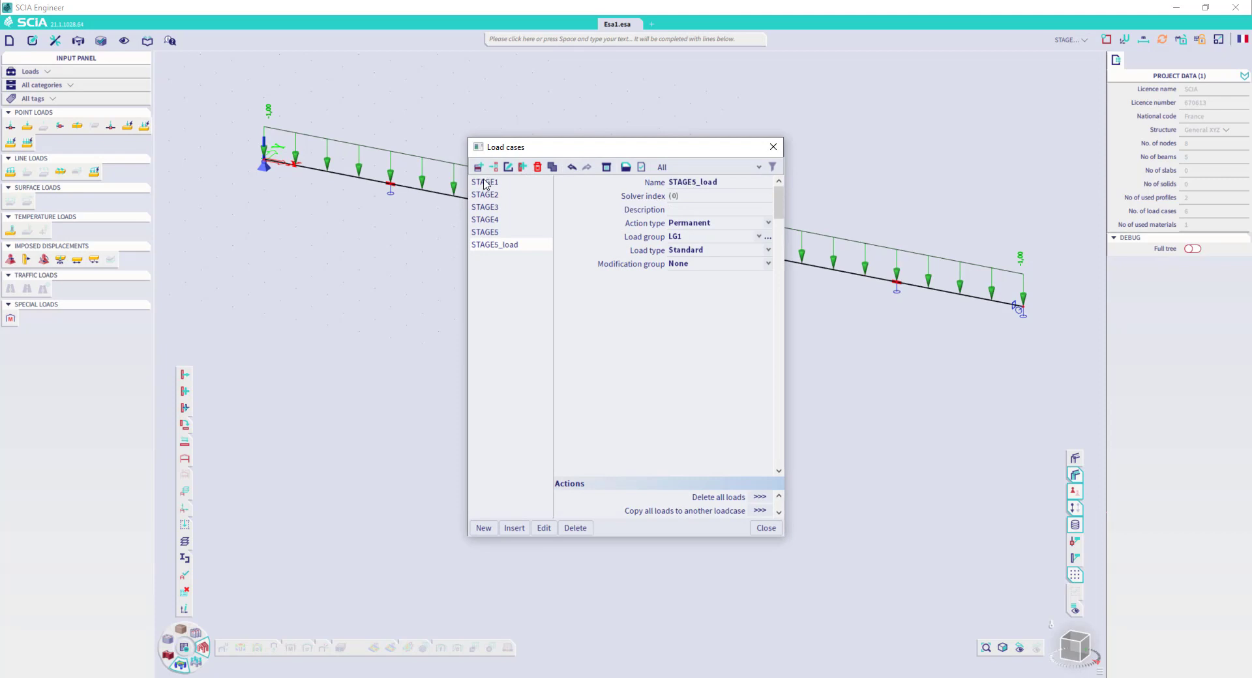
left_click(485, 183)
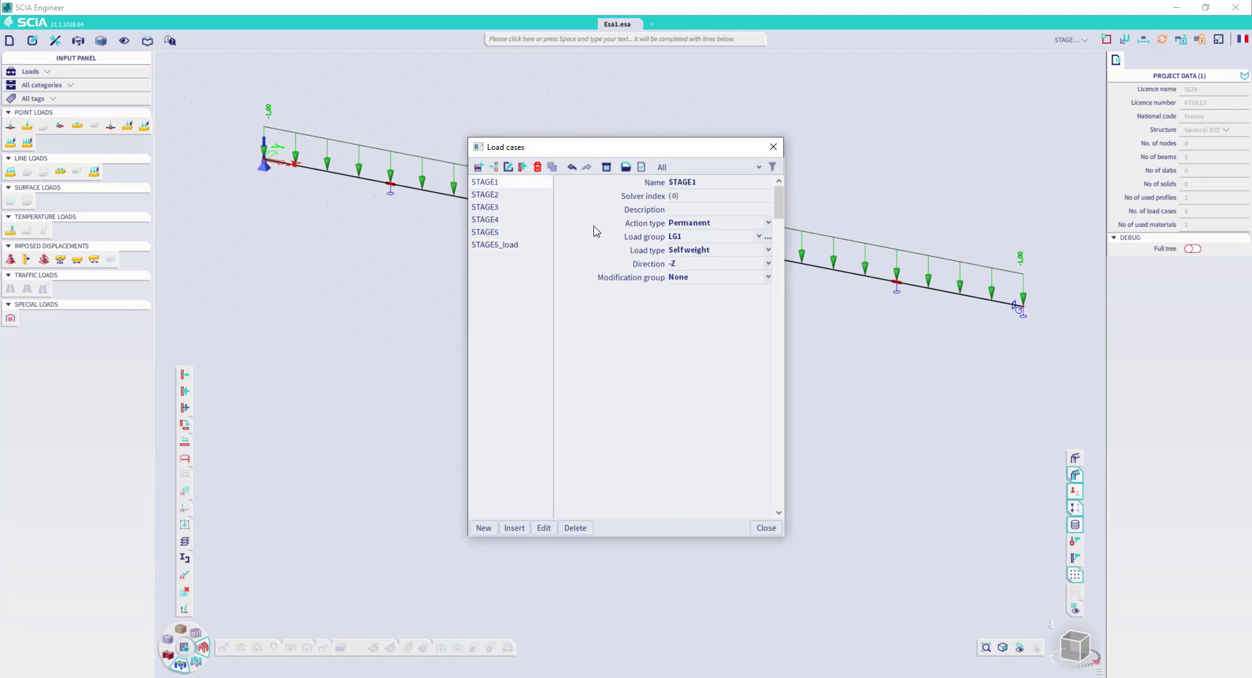
left_click(699, 278)
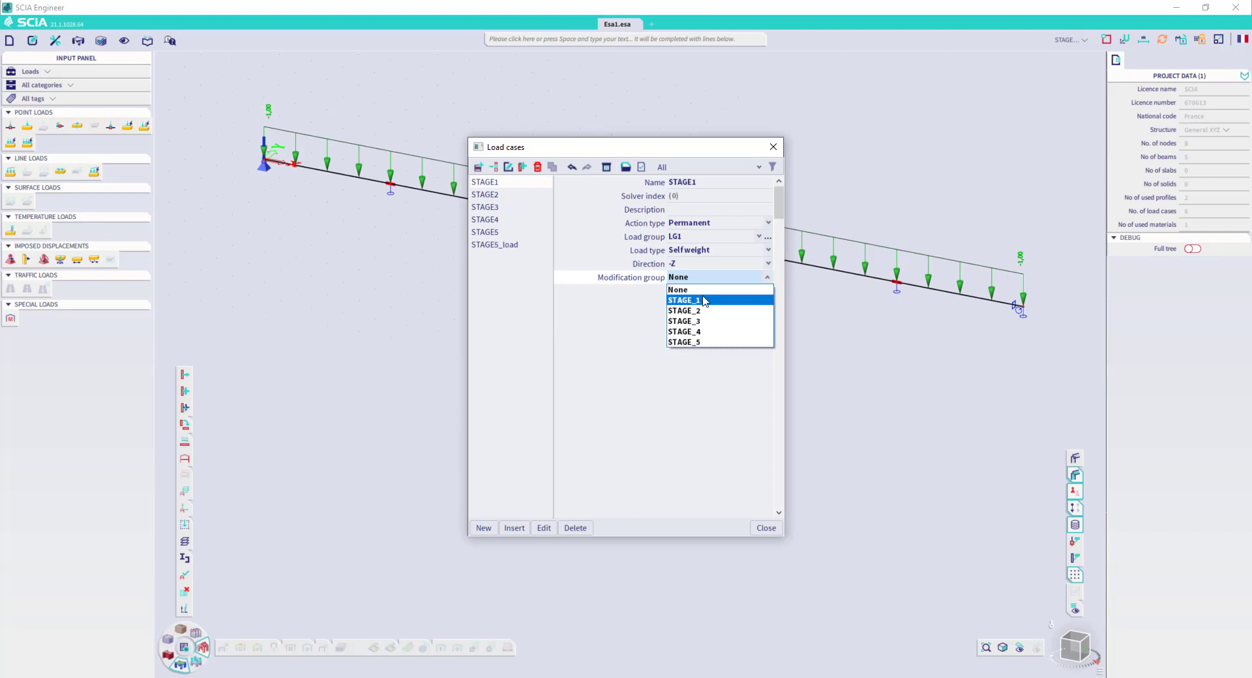
left_click(705, 300)
left_click(497, 196)
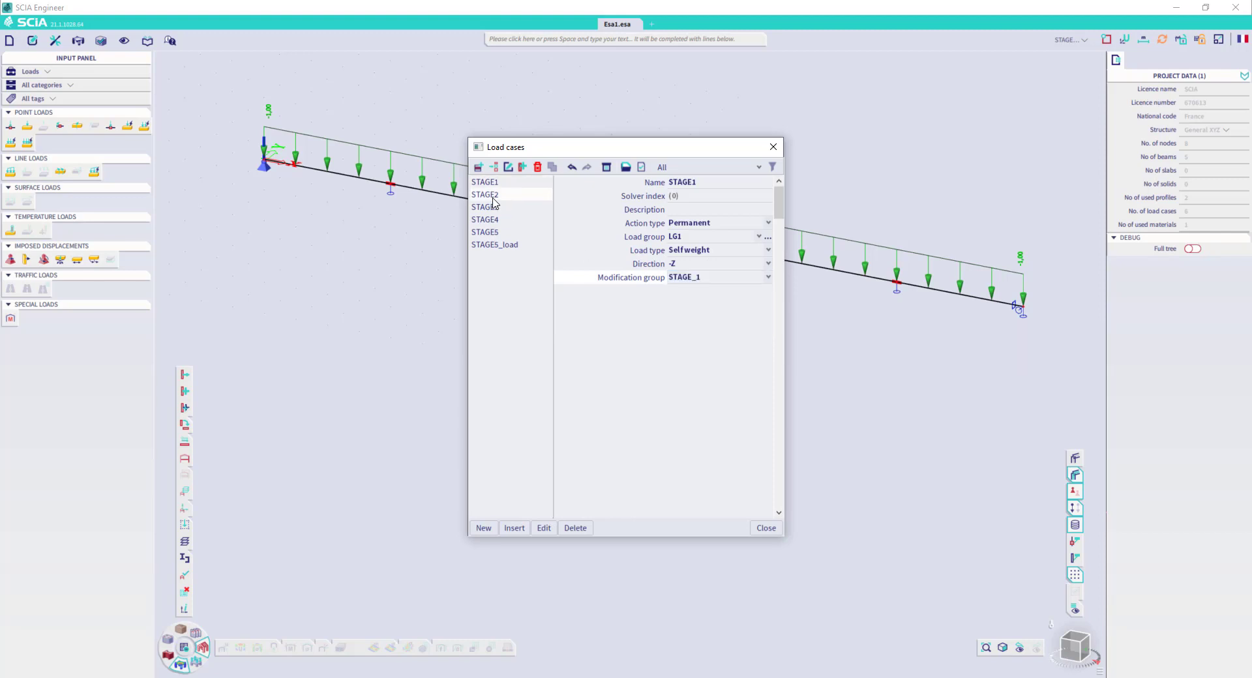
left_click(714, 265)
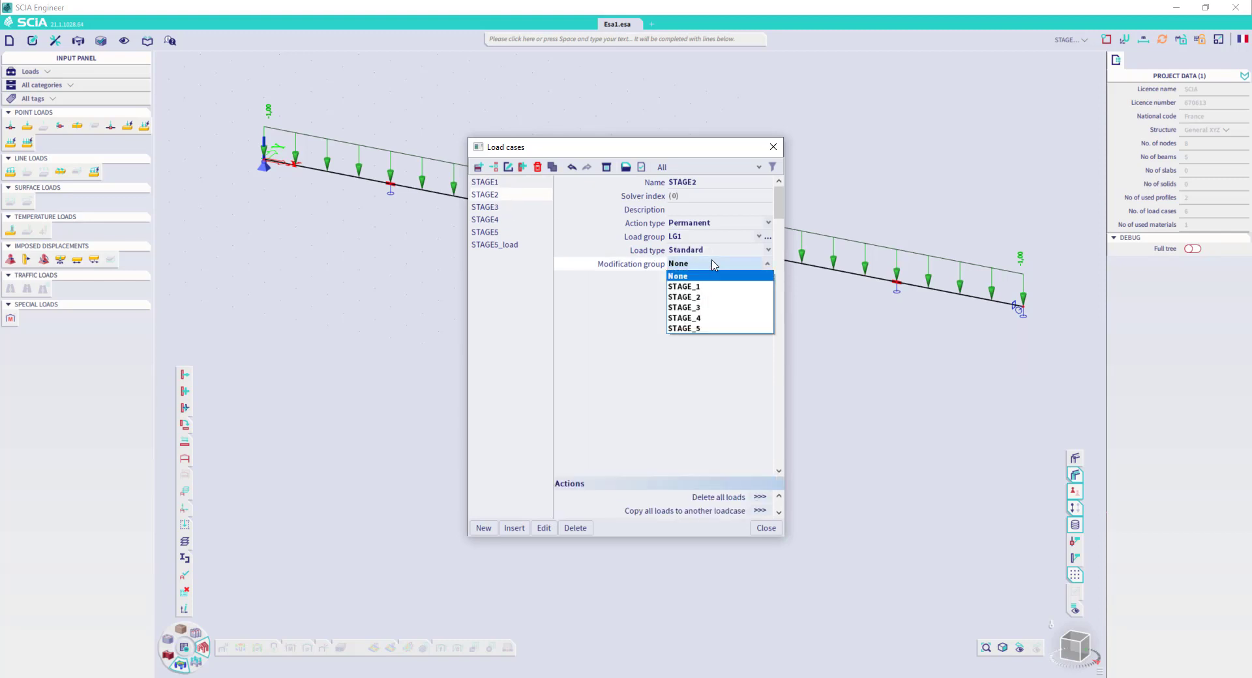
left_click(705, 299)
Assign modification group STAGE_3 to load case STAGE3 and STAGE_4 to load case STAGE4.
left_click(489, 208)
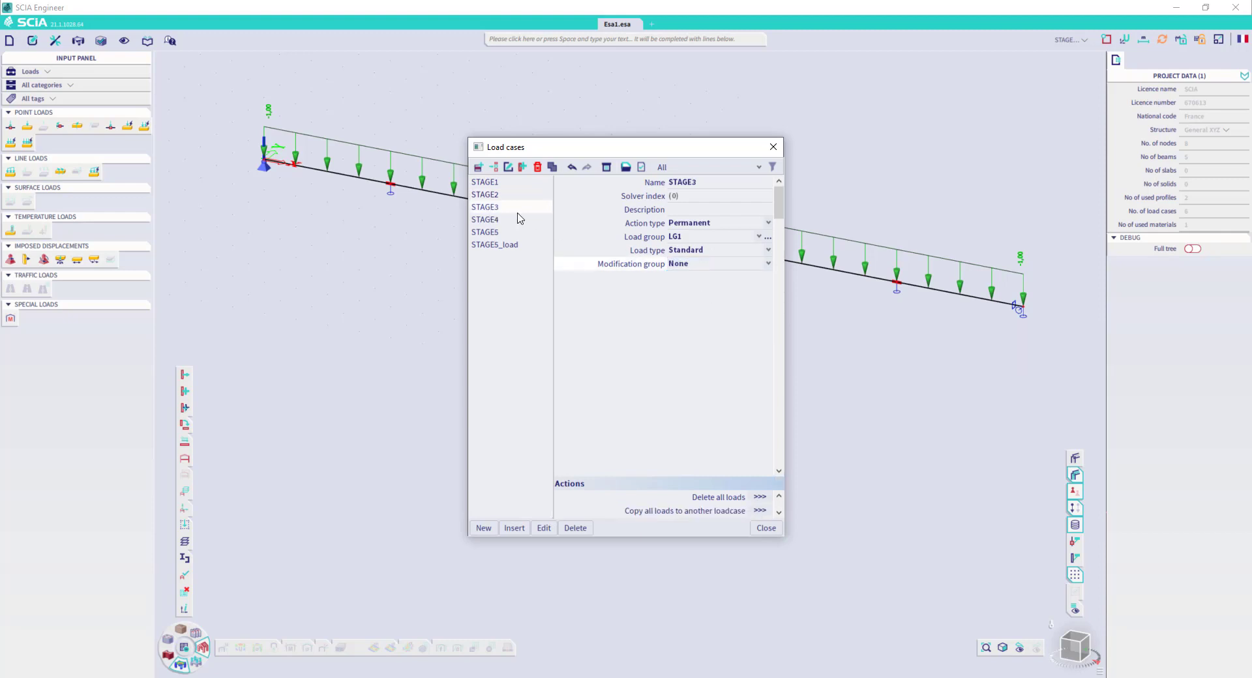
left_click(700, 264)
left_click(698, 313)
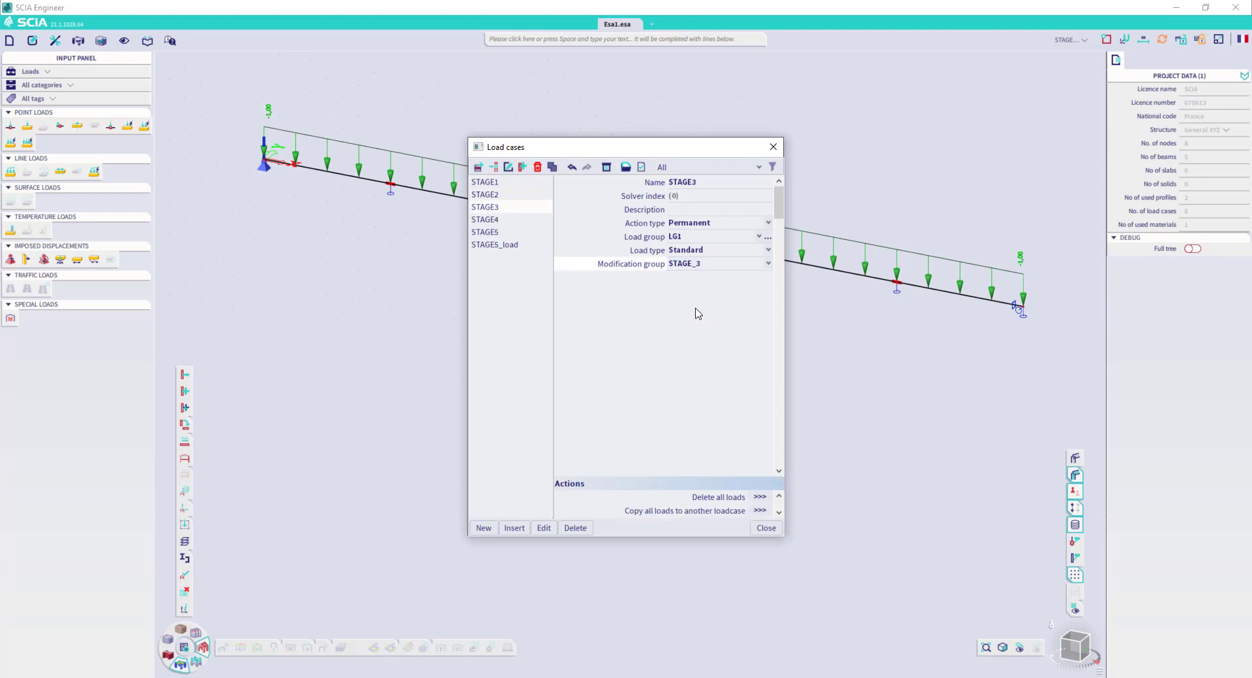
left_click(486, 219)
left_click(697, 265)
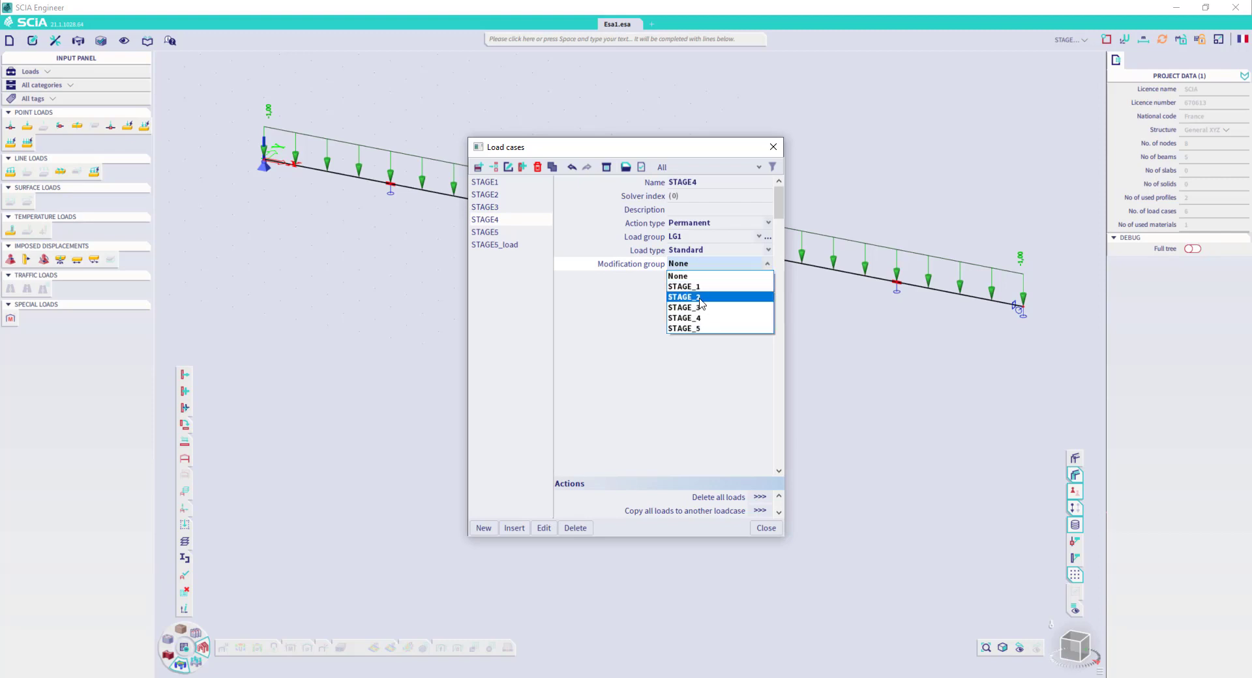
left_click(701, 319)
Assign modification group STAGE_5 to both load cases STAGE5 and STAGE5_load, and close the load case manager.
left_click(480, 234)
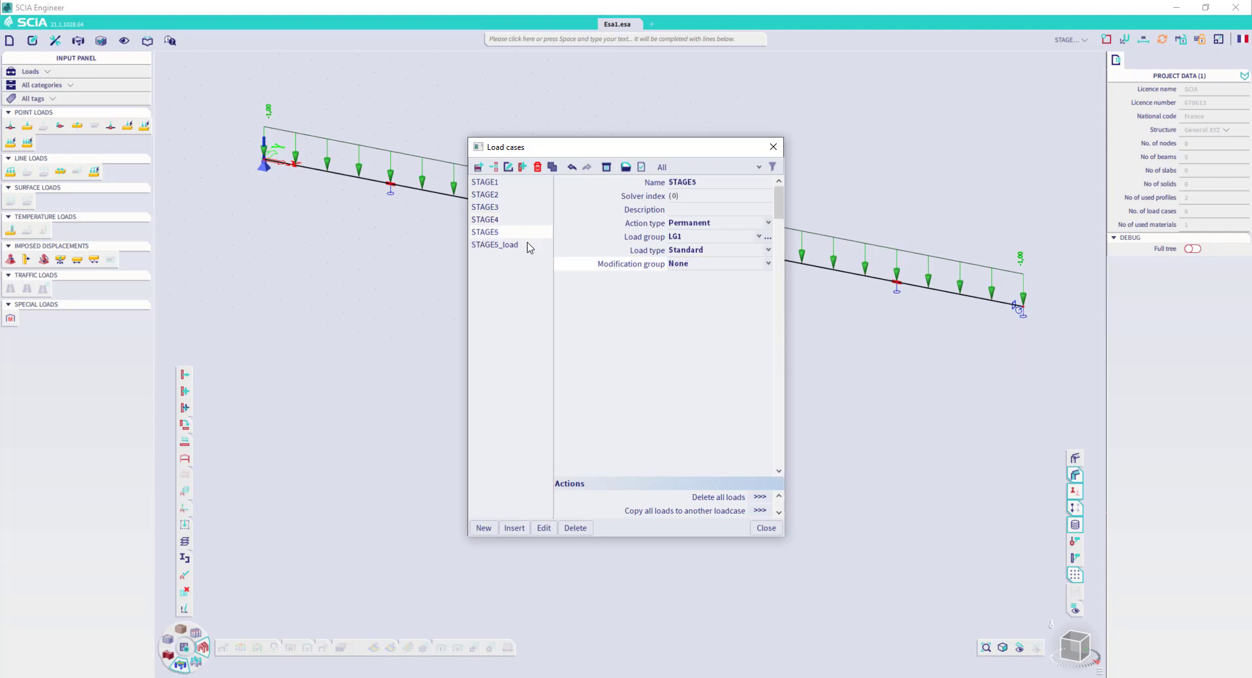
left_click(690, 264)
left_click(701, 330)
left_click(504, 246)
left_click(709, 265)
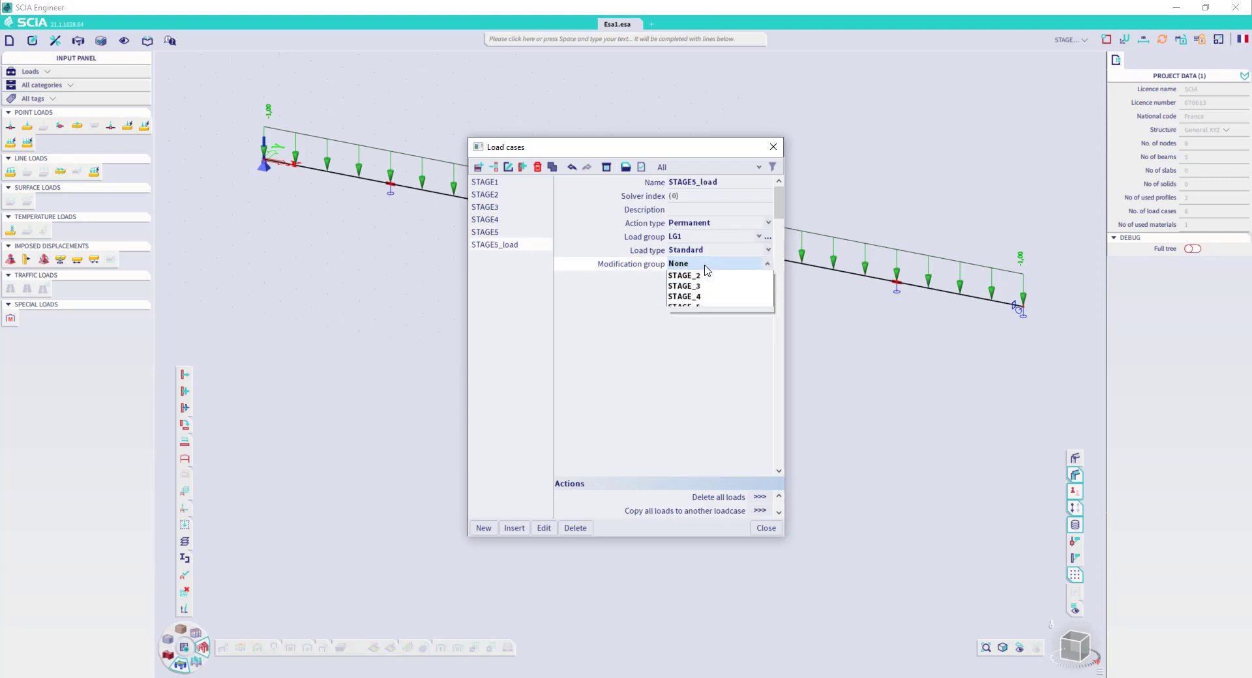
left_click(711, 329)
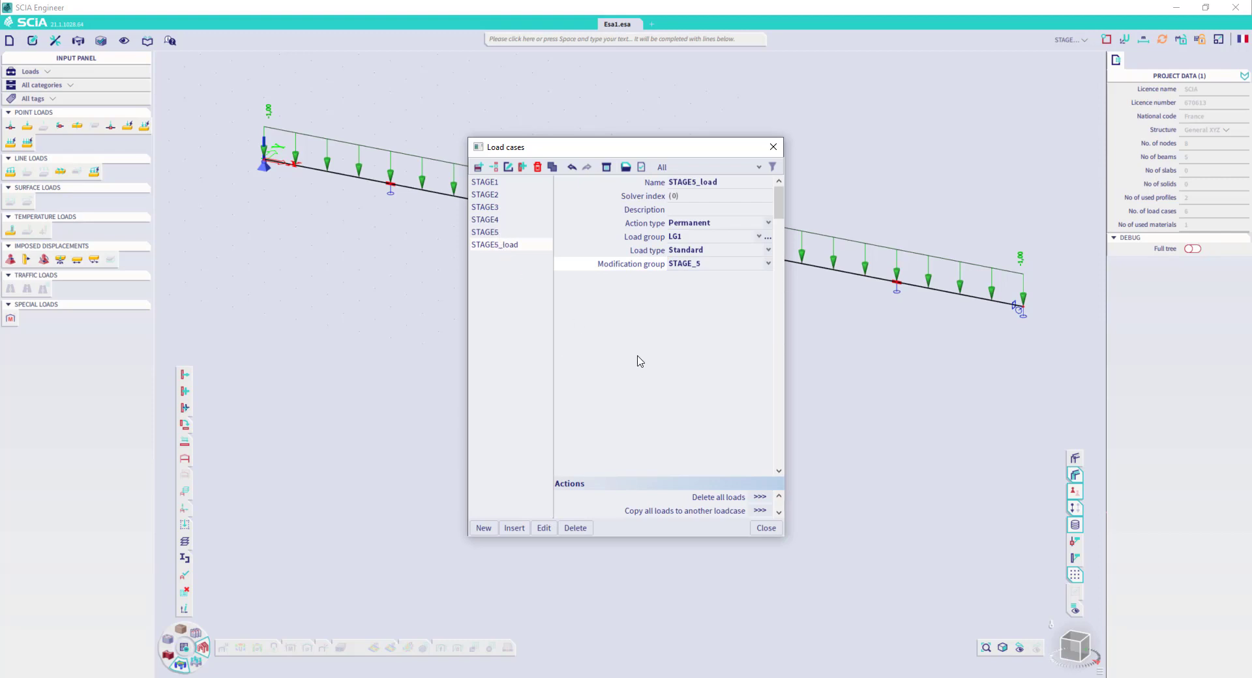
left_click(766, 528)
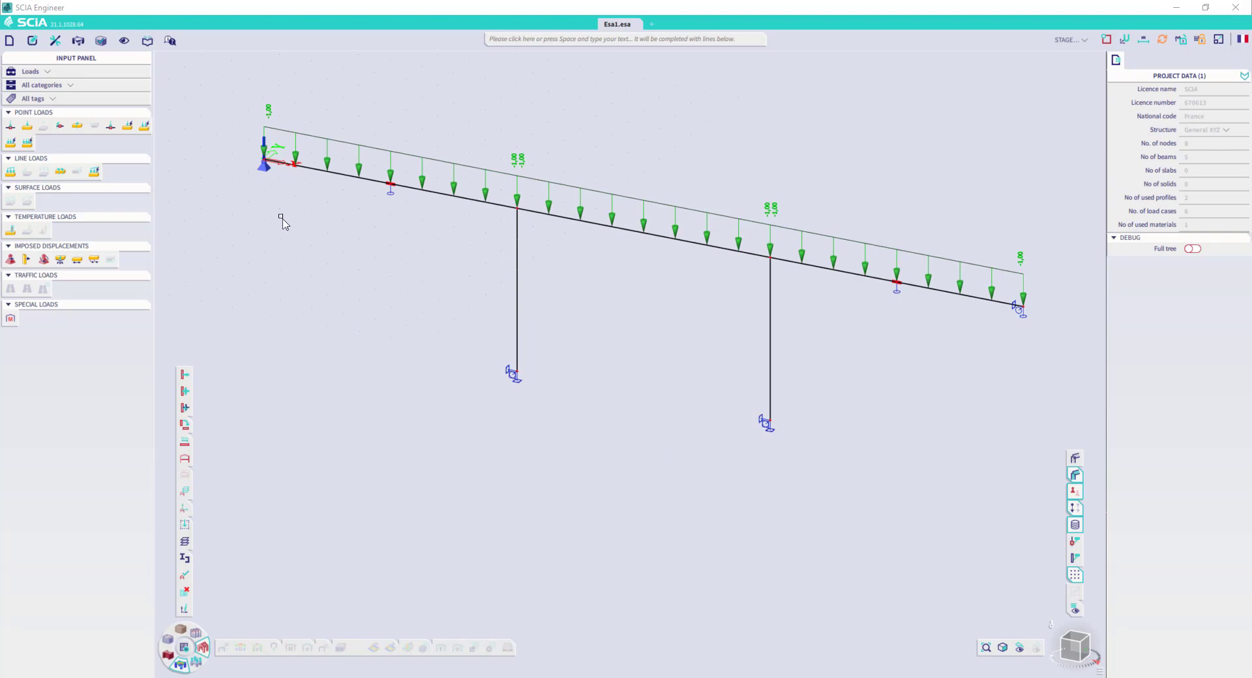
Create an Envelope - ultimate load combination named PHASE1 containing only load case STAGE1.
left_click(198, 664)
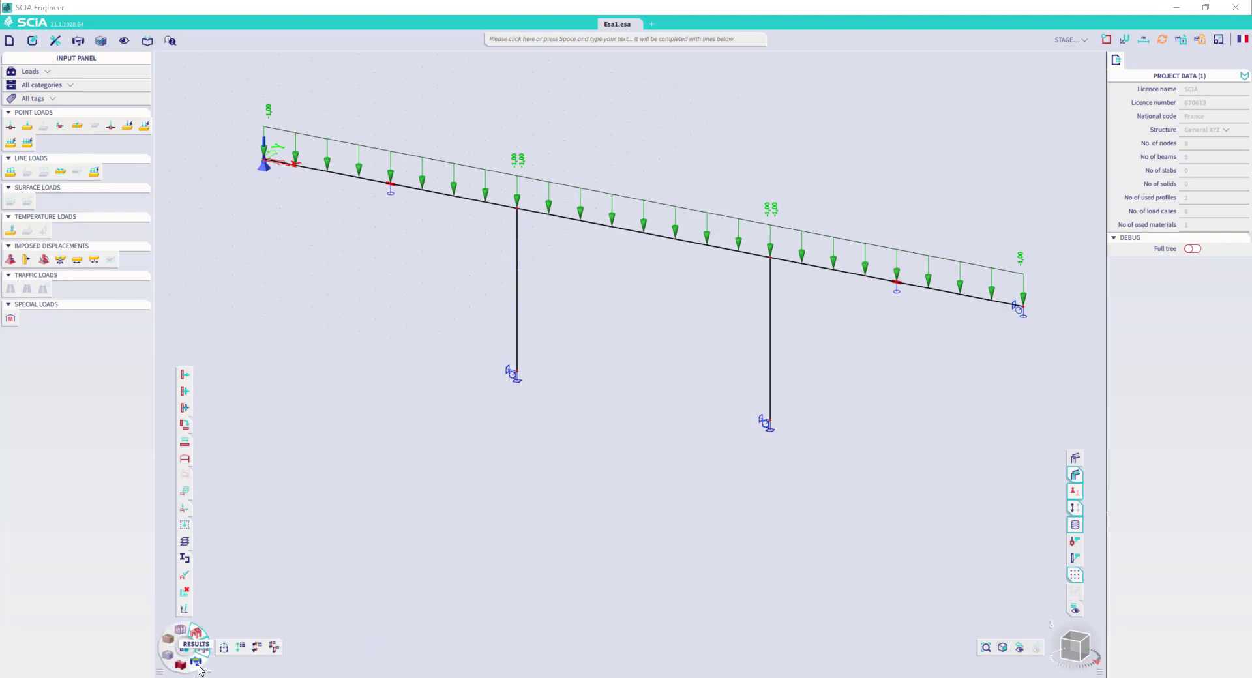
left_click(256, 648)
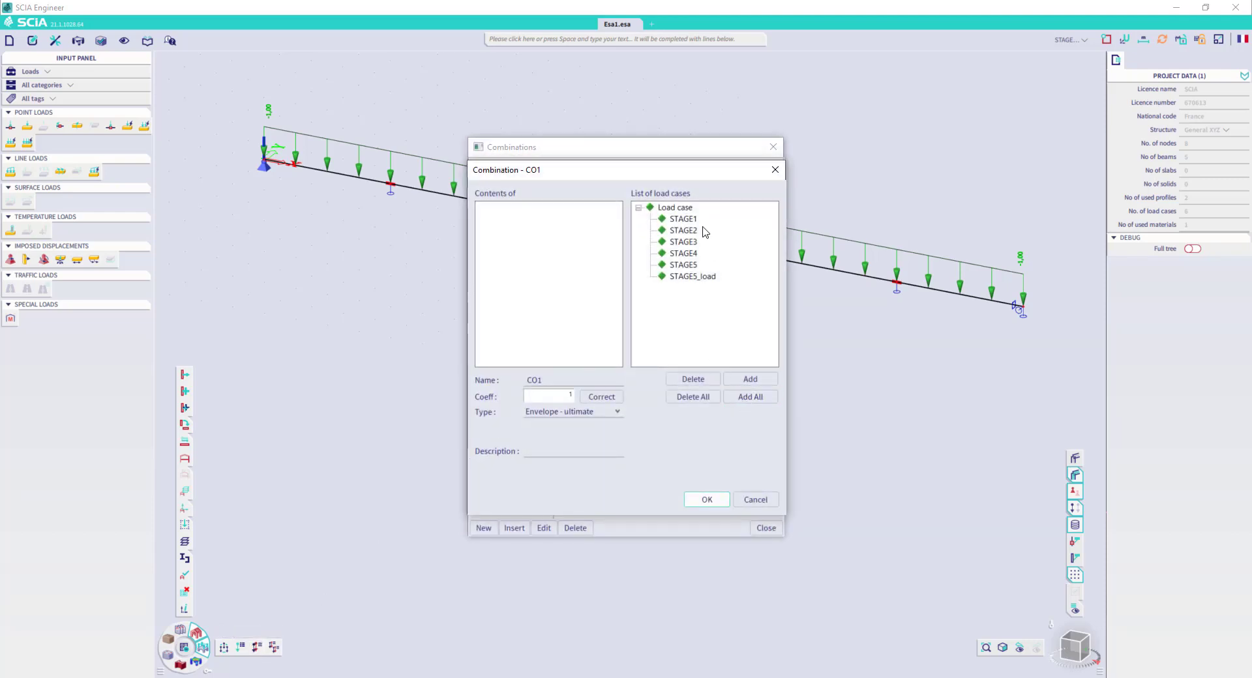
left_click_drag(683, 177, 844, 171)
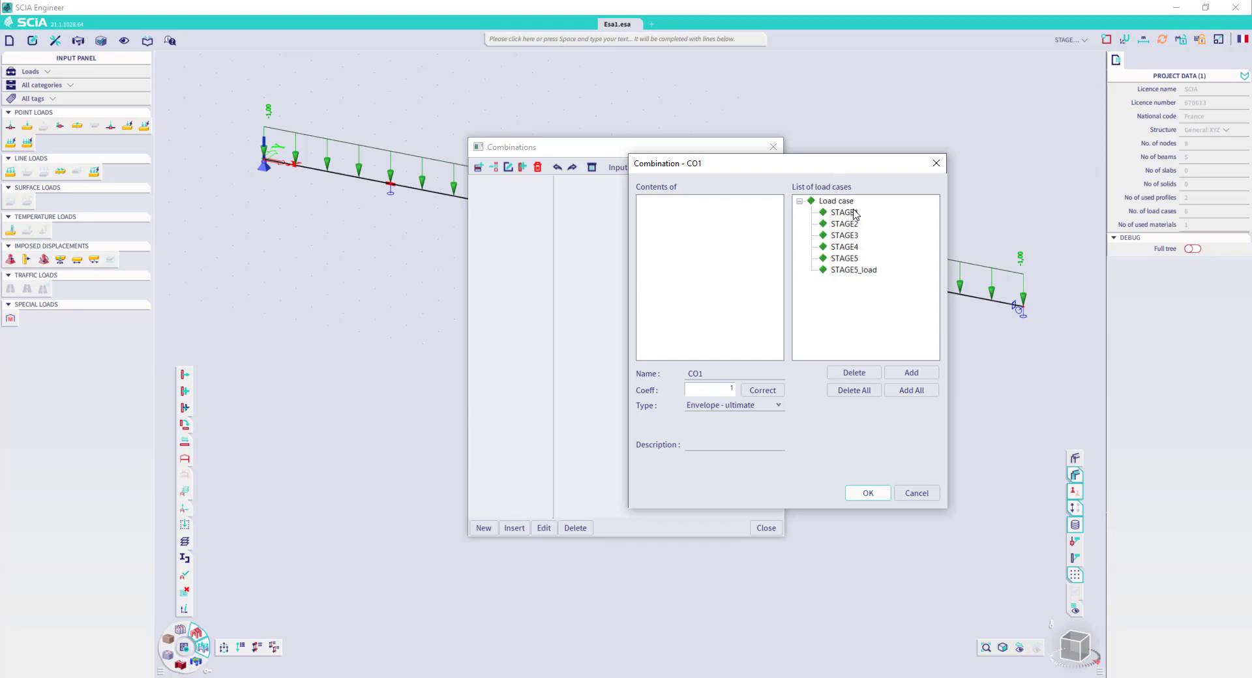
left_click(706, 377)
left_click(733, 412)
left_click(724, 416)
double_click(690, 374)
type("PHASE1")
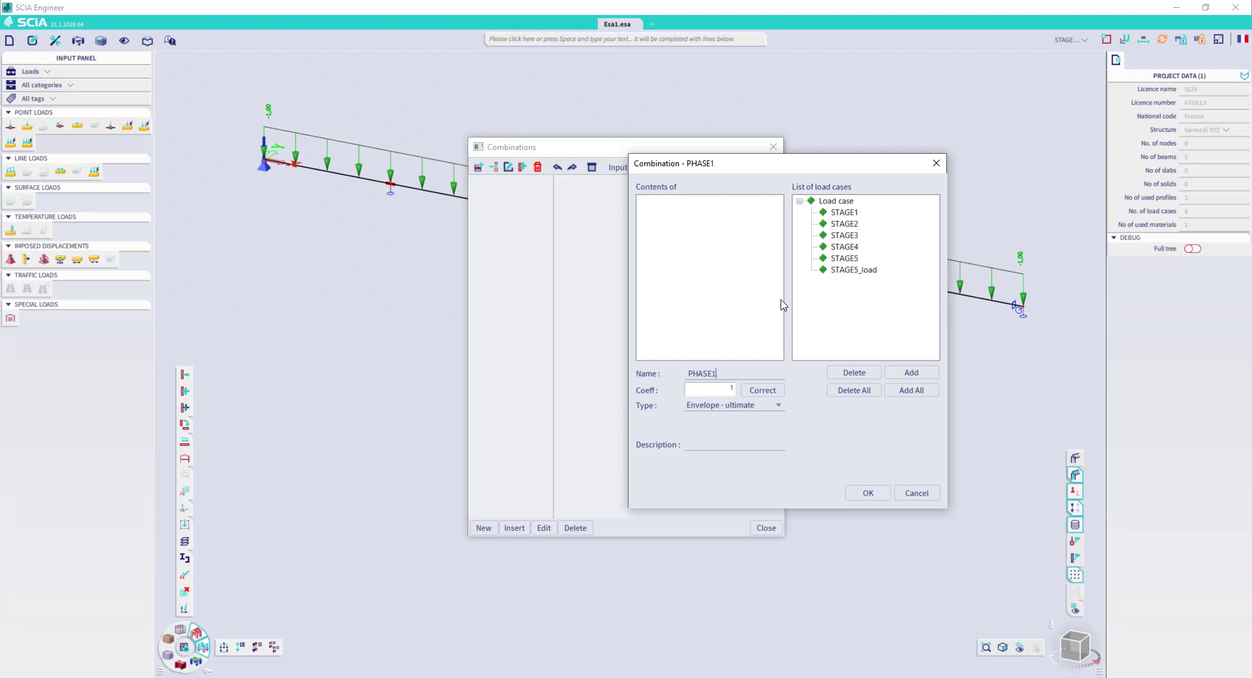
left_click(843, 214)
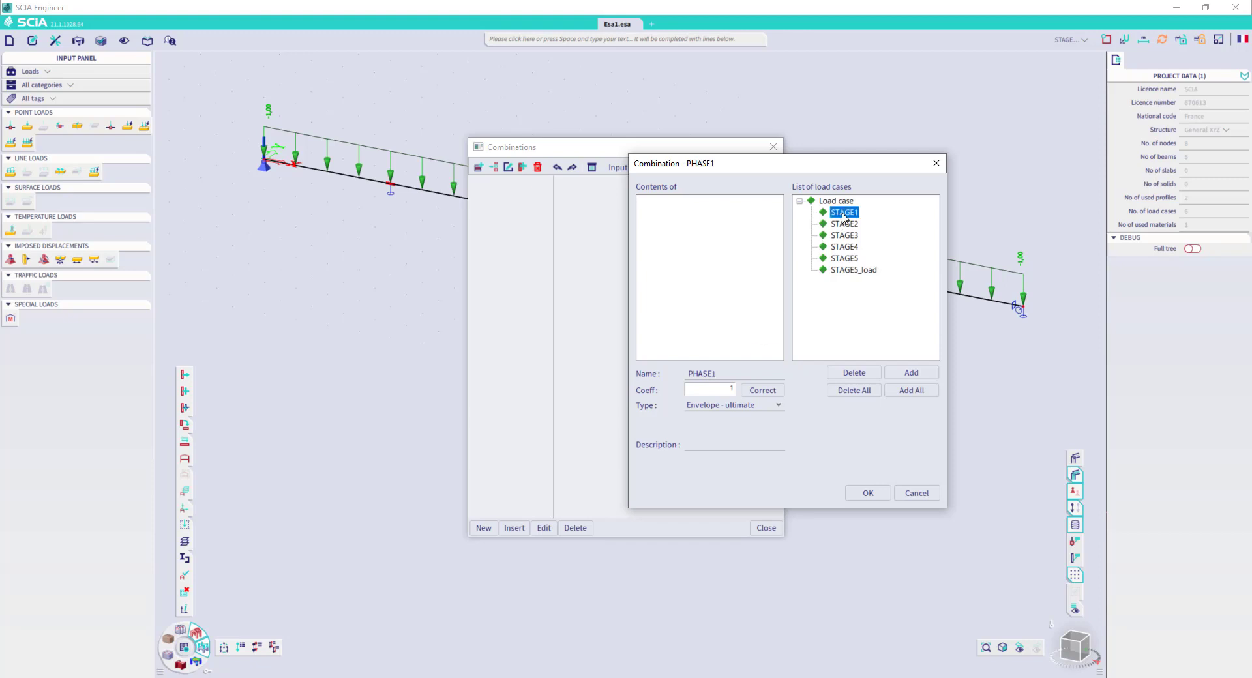
left_click(911, 373)
left_click(871, 494)
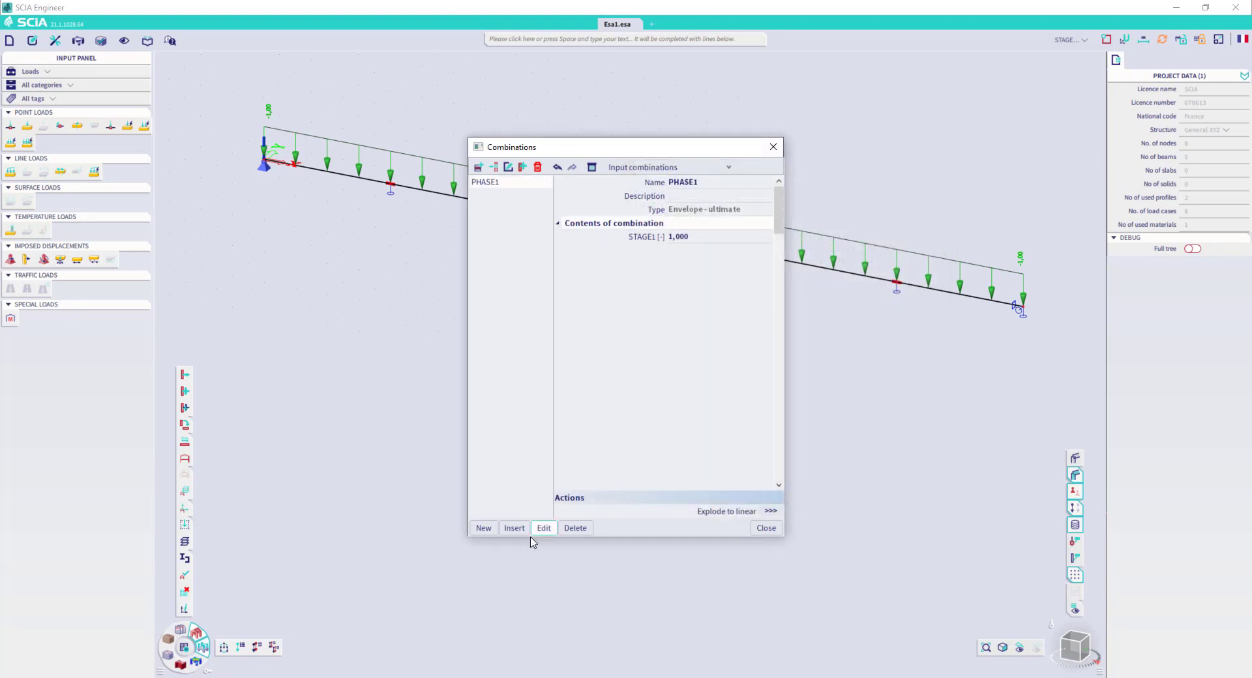
Create a new combination PHASE2, replacing its copied contents with load case STAGE2.
left_click(484, 529)
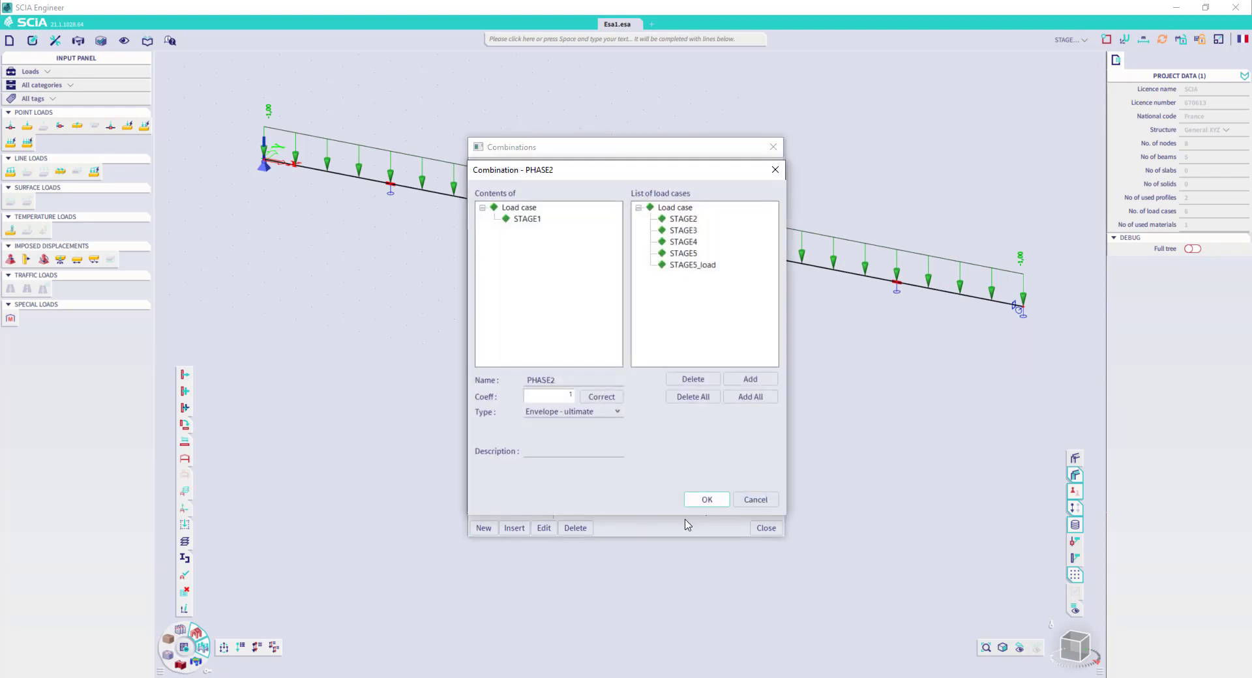
left_click(746, 398)
left_click(709, 397)
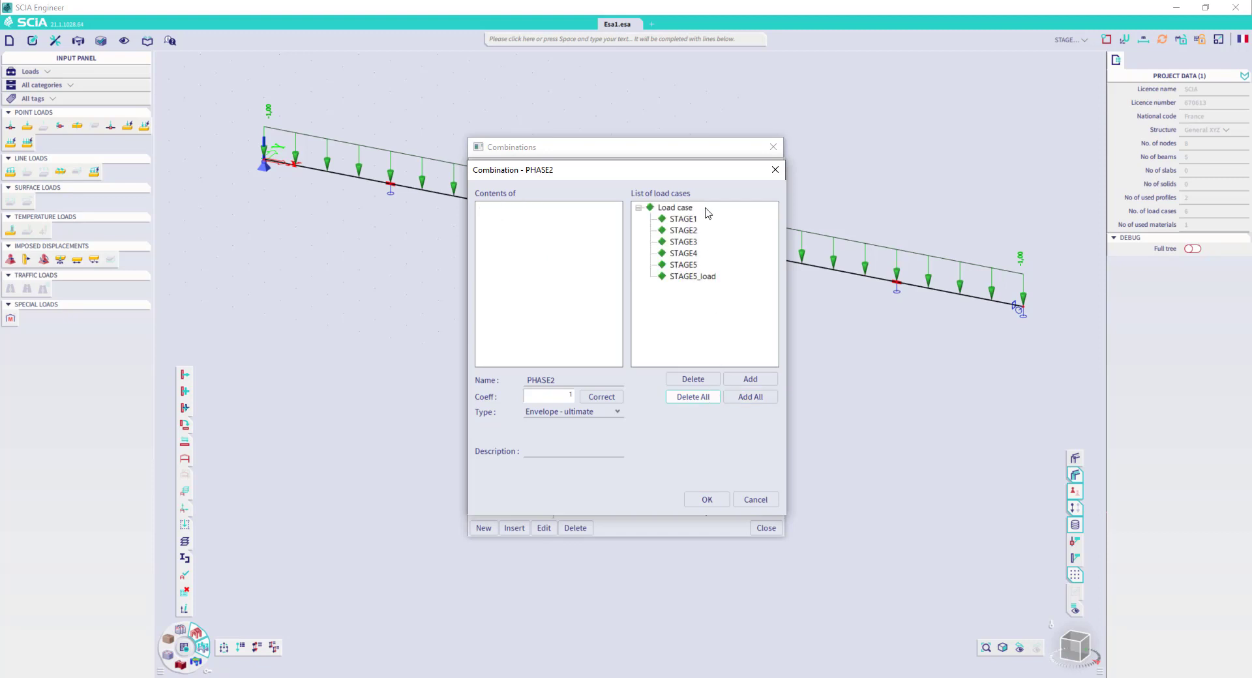
left_click(697, 231)
left_click(751, 379)
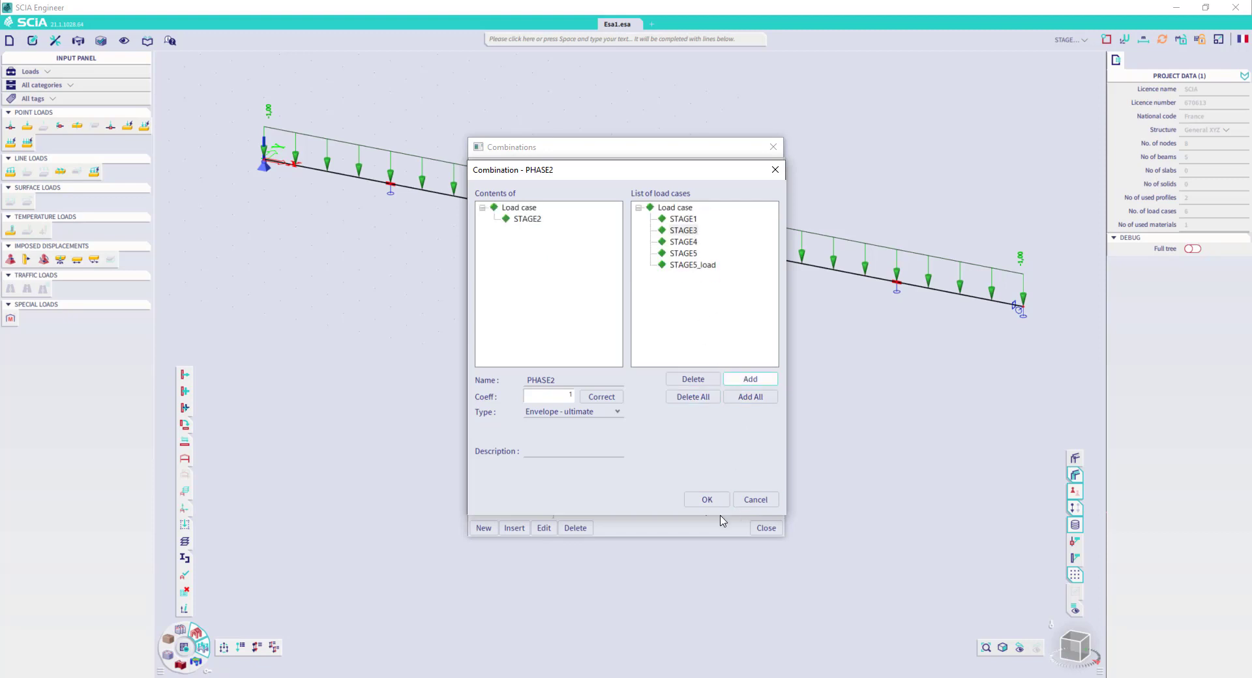
left_click(711, 499)
Create a new combination PHASE3, replacing its copied contents with load case STAGE3.
left_click(481, 529)
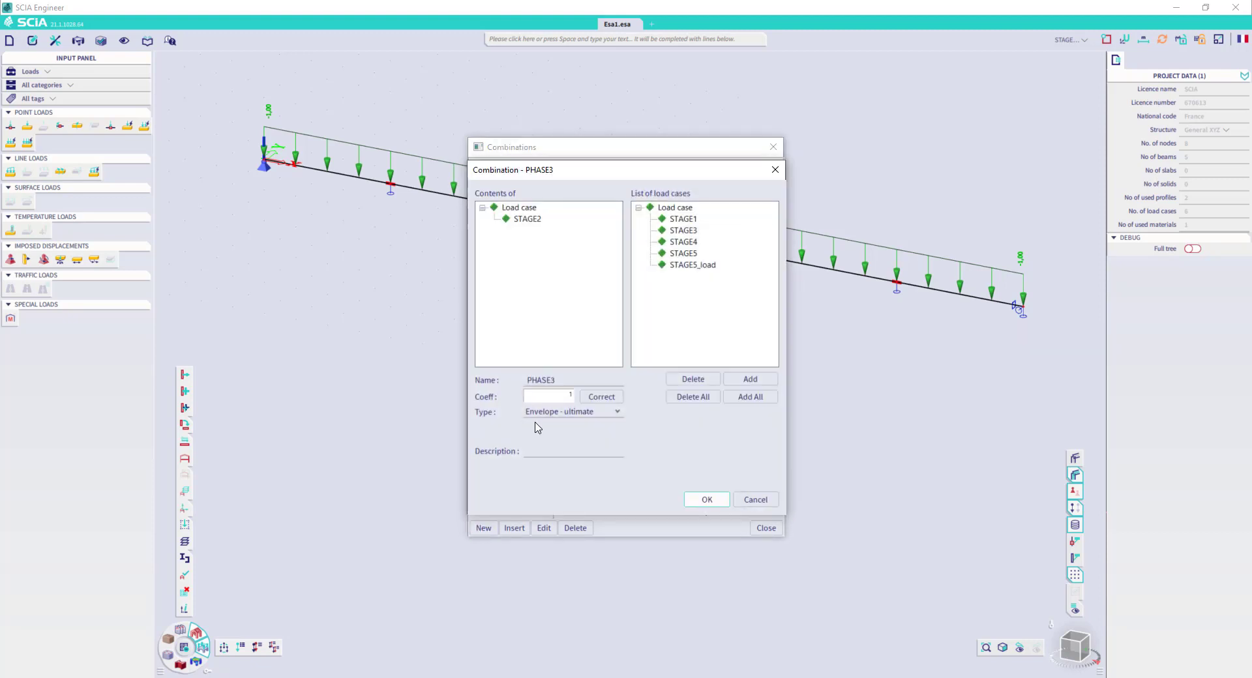
left_click(527, 220)
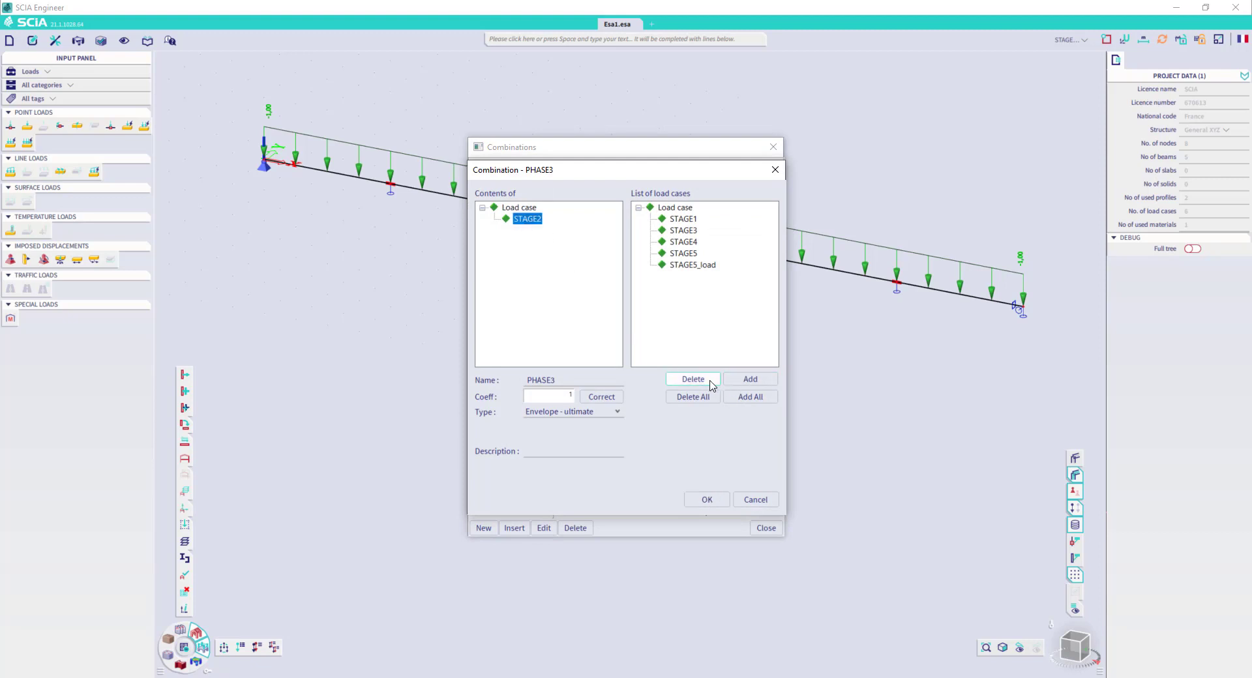
left_click(694, 379)
left_click(691, 233)
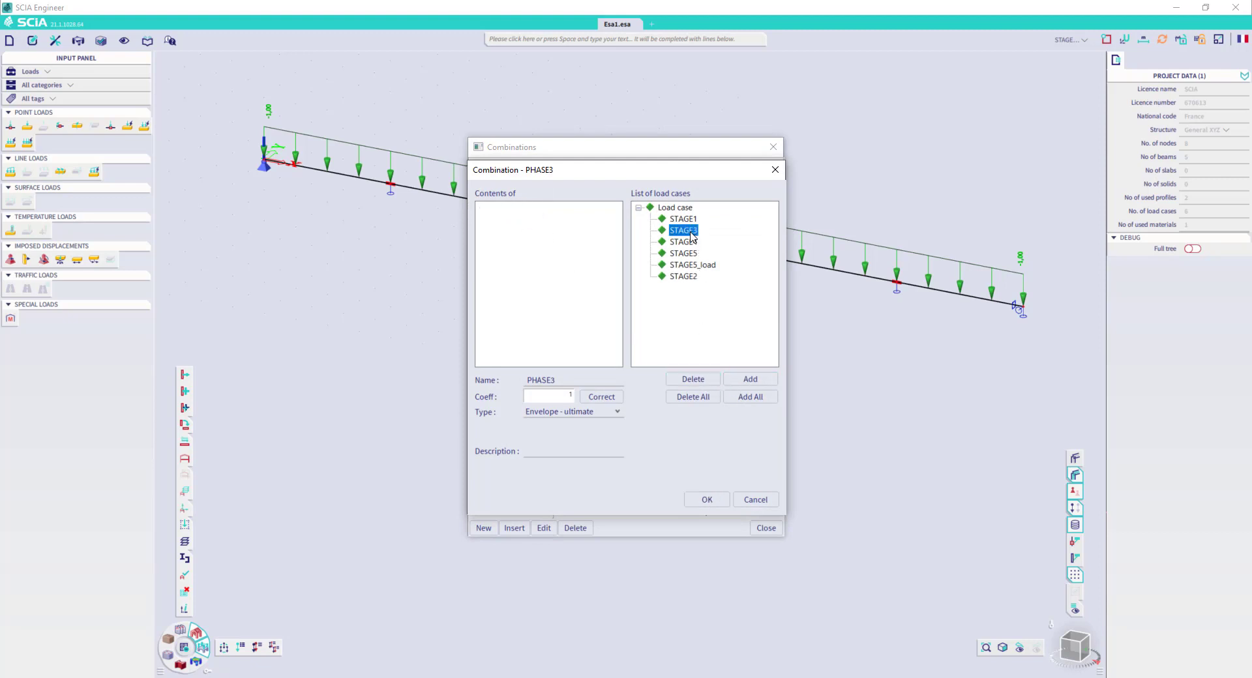
left_click(726, 380)
left_click(707, 500)
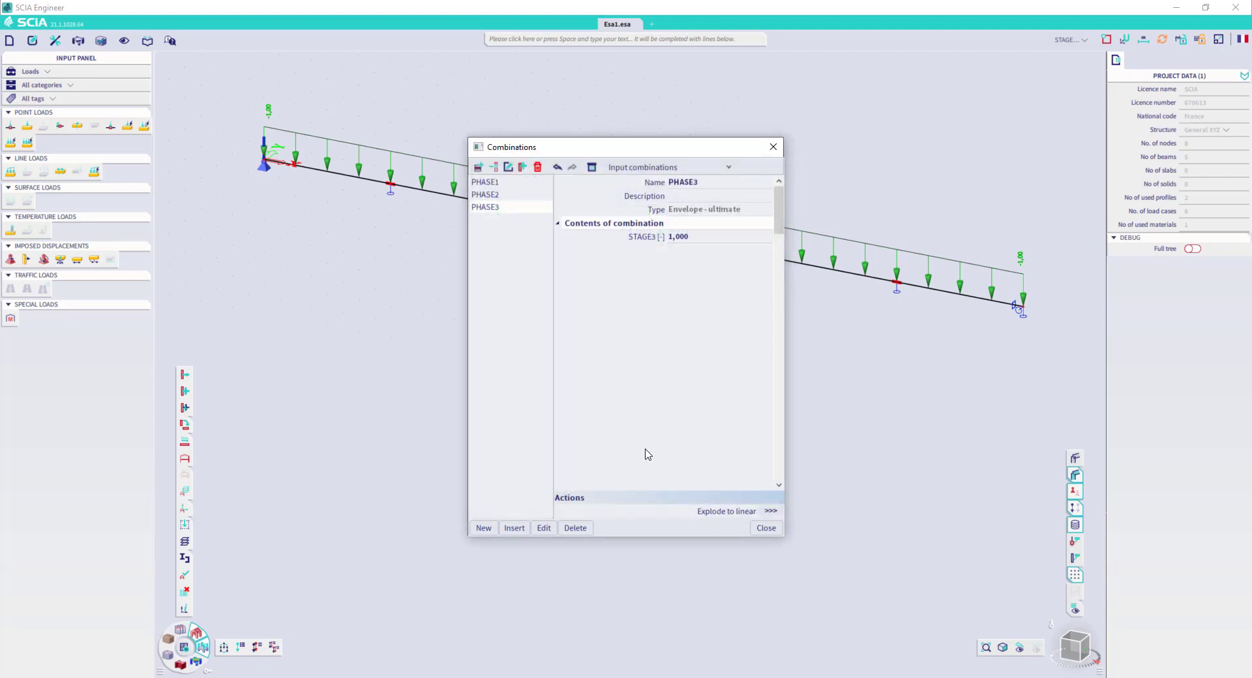
Create a new combination PHASE4, replacing its copied contents with load case STAGE4.
left_click(483, 530)
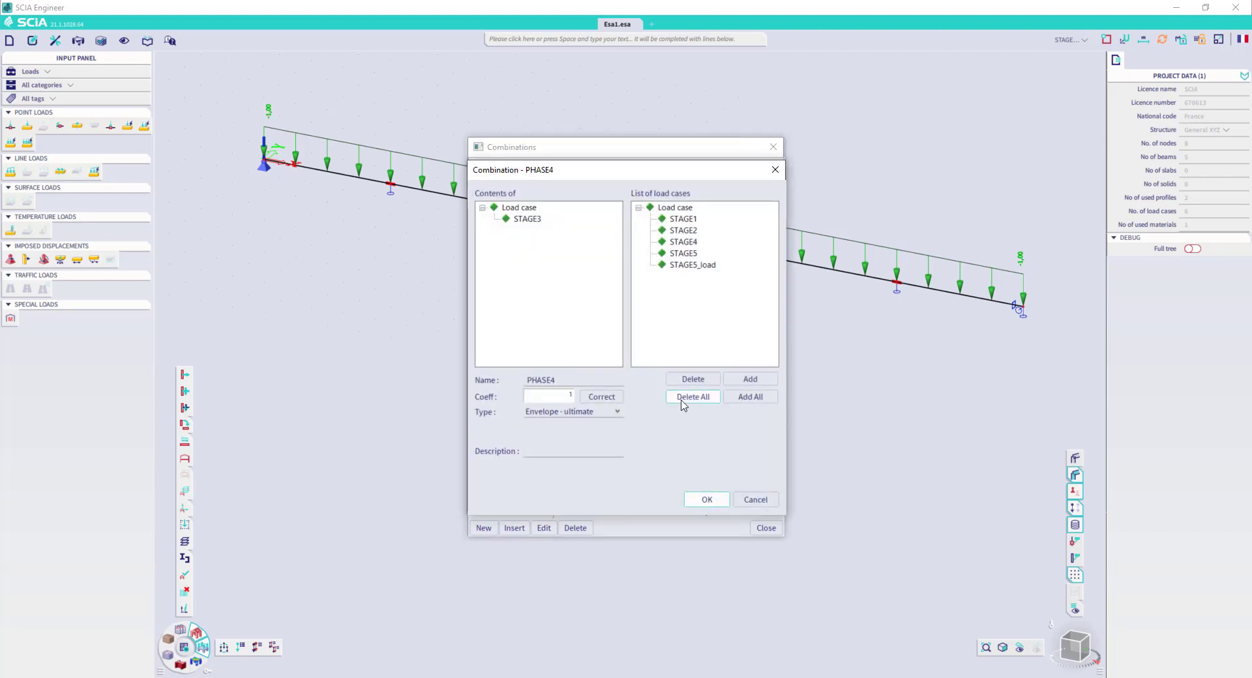
left_click(706, 400)
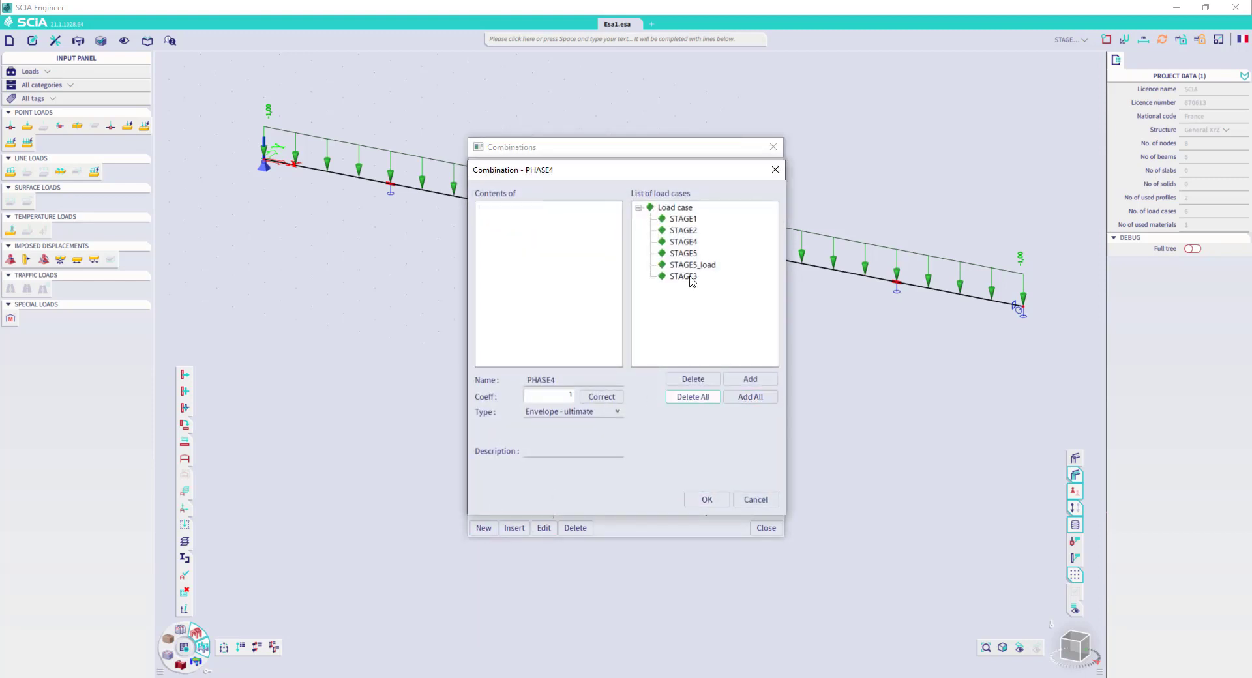
left_click(692, 244)
left_click(749, 379)
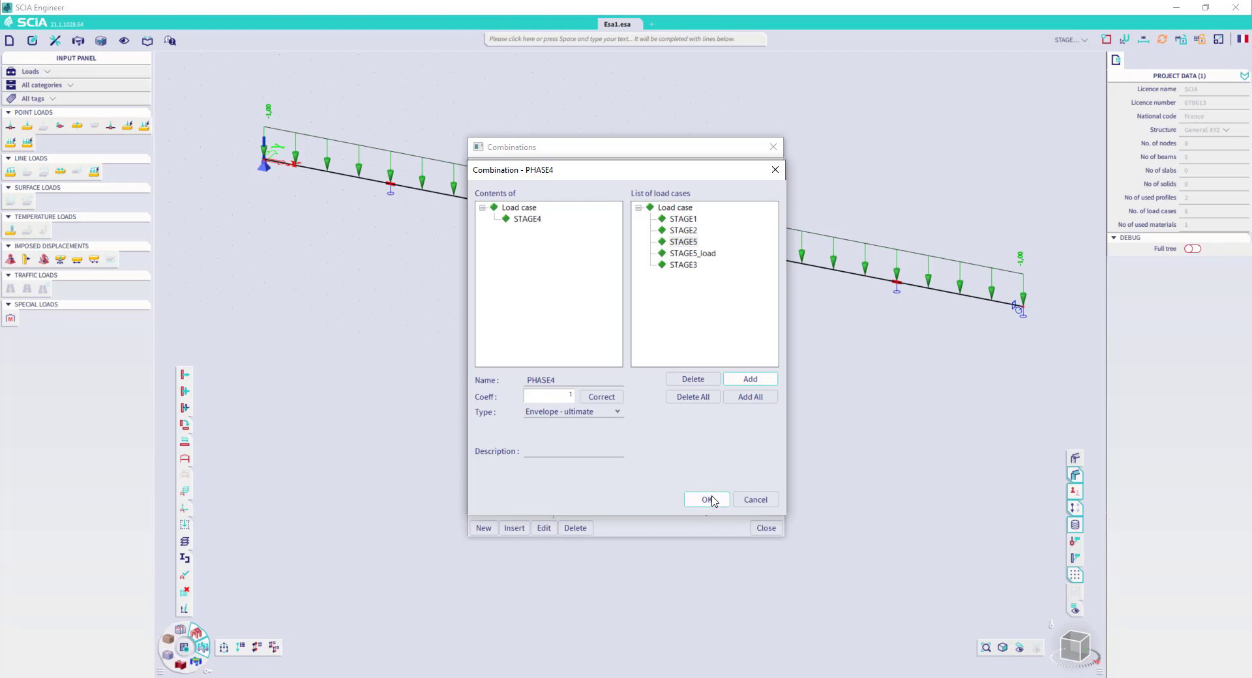
left_click(711, 500)
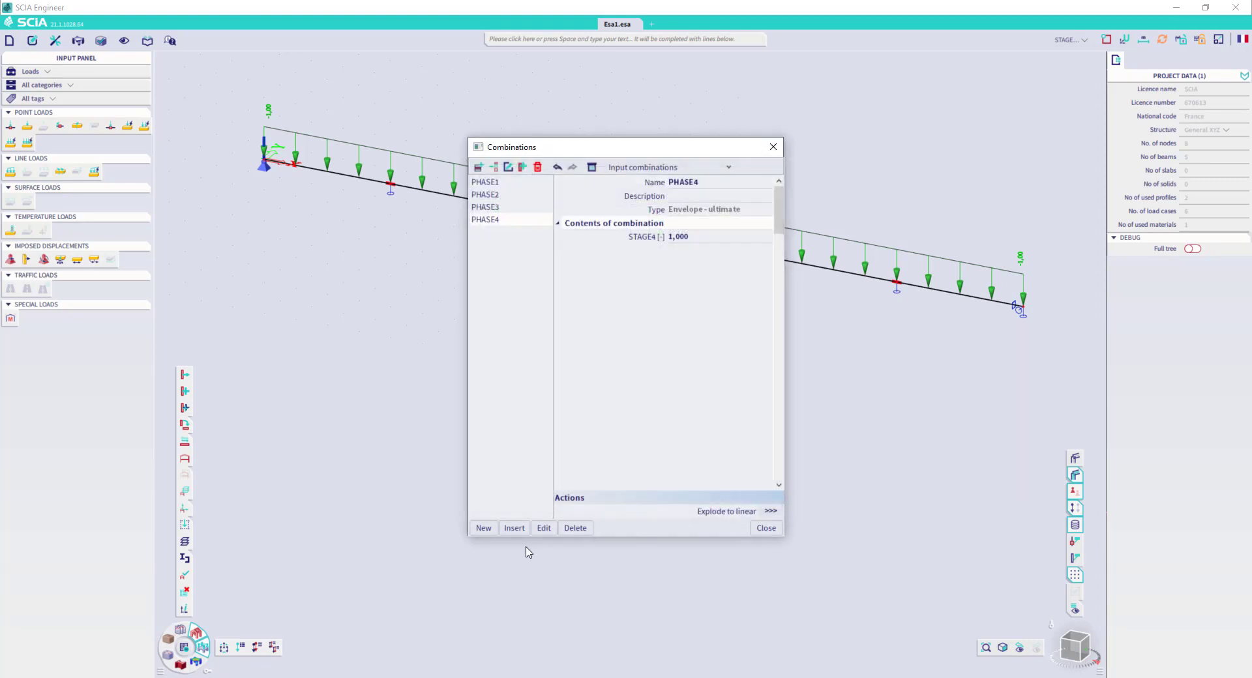
Create combination PHASE5 containing only load cases STAGE5 and STAGE5_load, and close the combination manager.
left_click(485, 529)
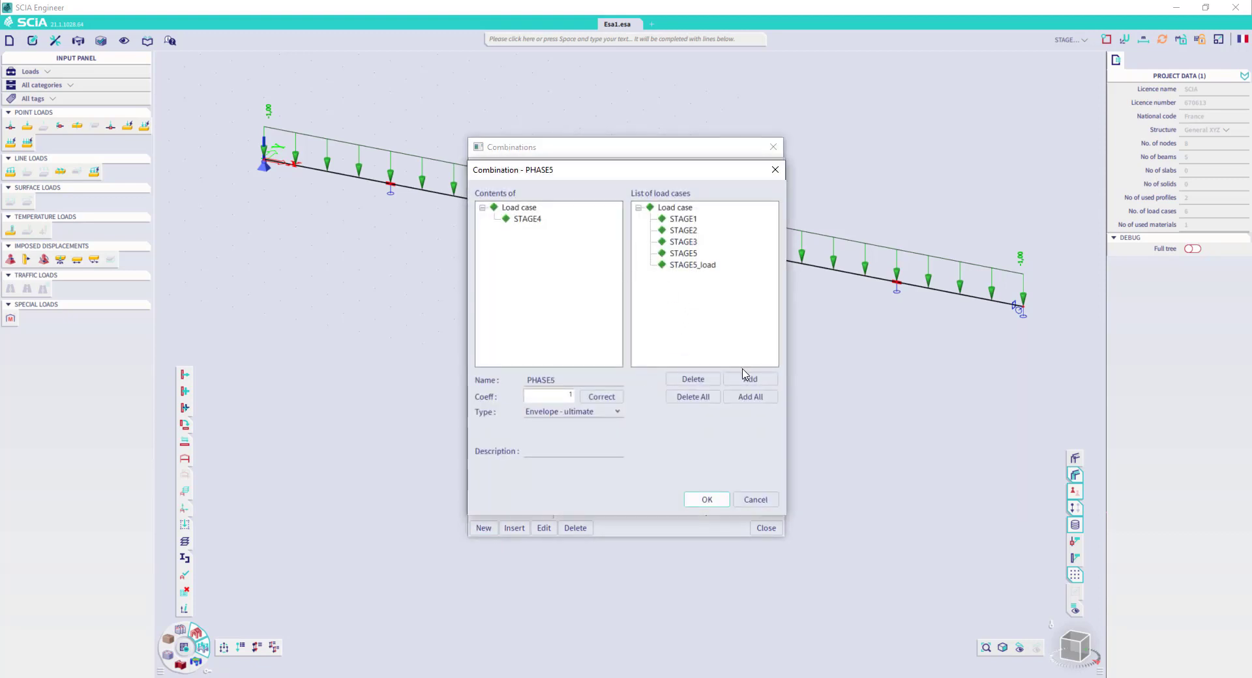
left_click(693, 397)
left_click(690, 255)
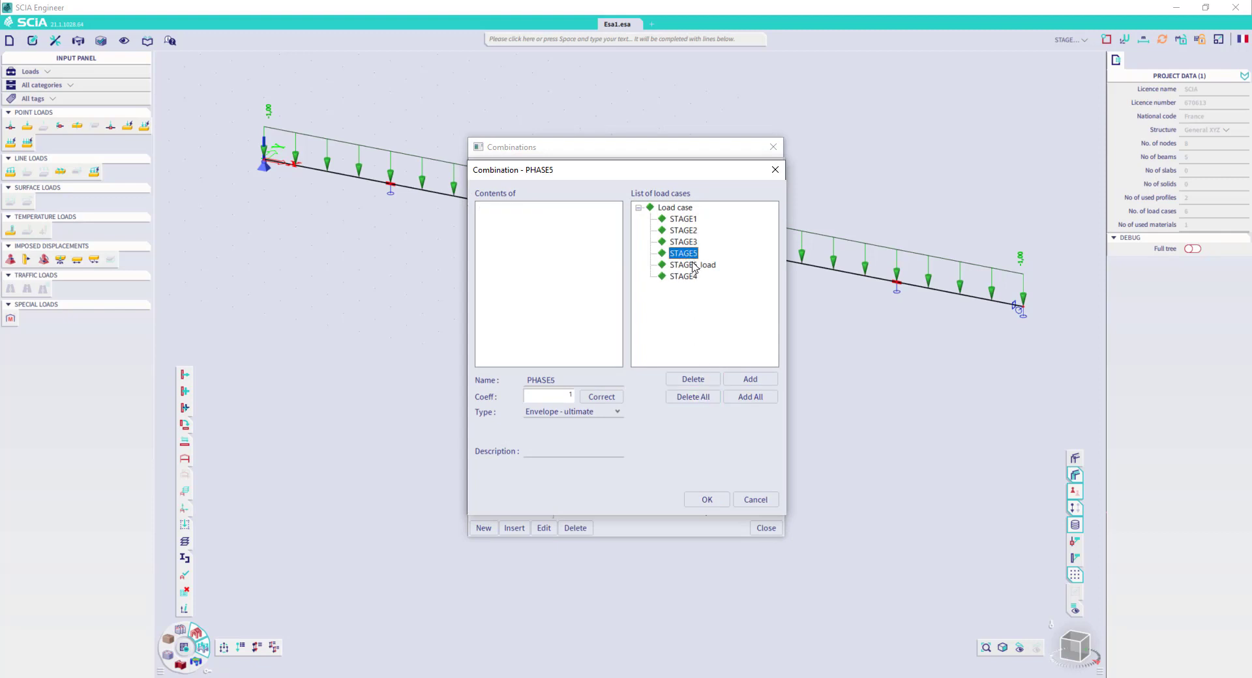
left_click(694, 264, "ctrl")
left_click(750, 379)
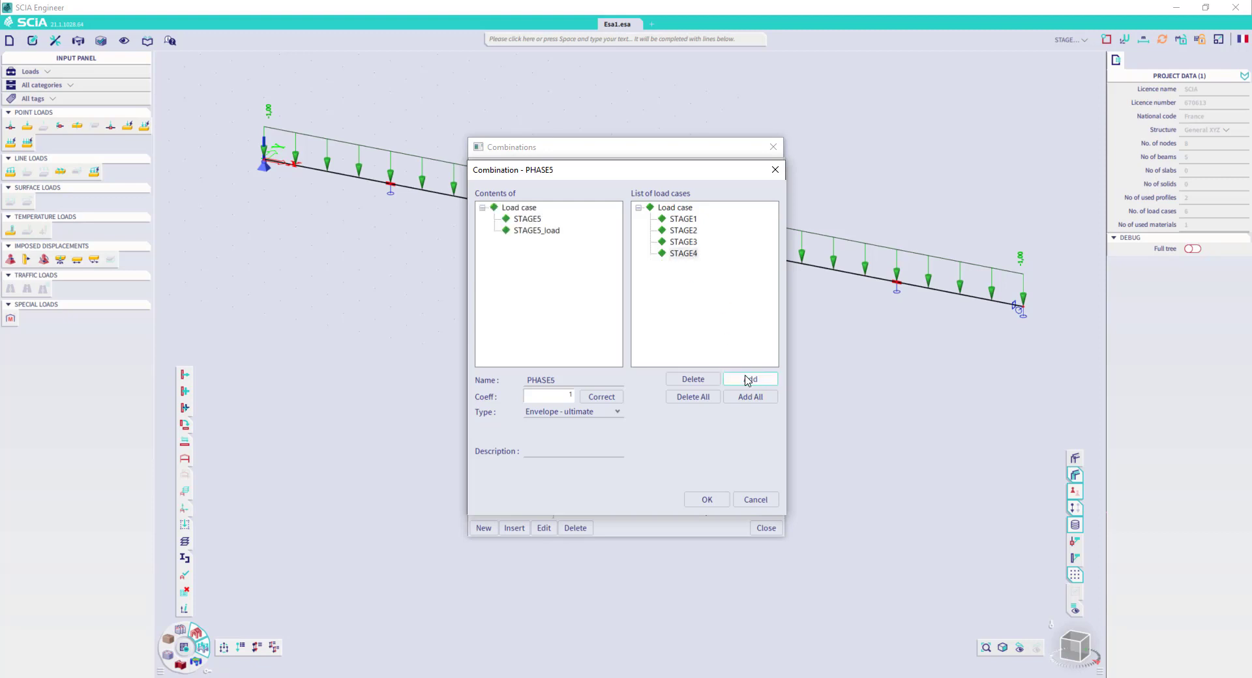
left_click(707, 500)
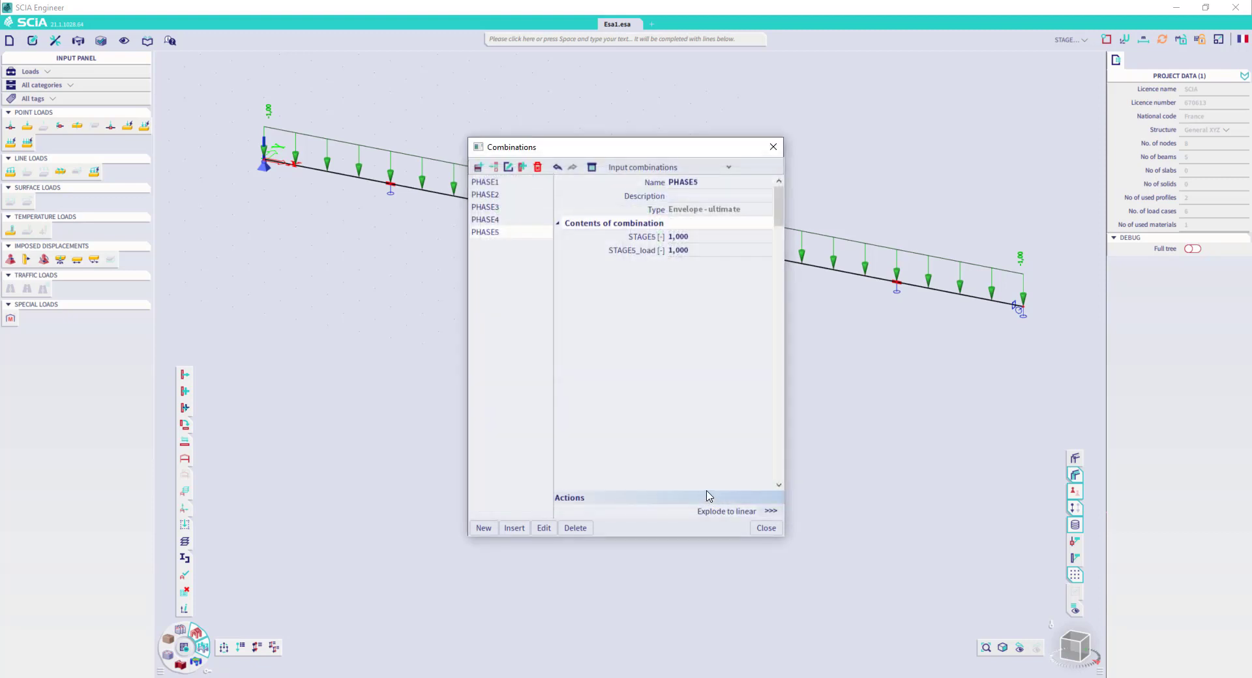
left_click(767, 529)
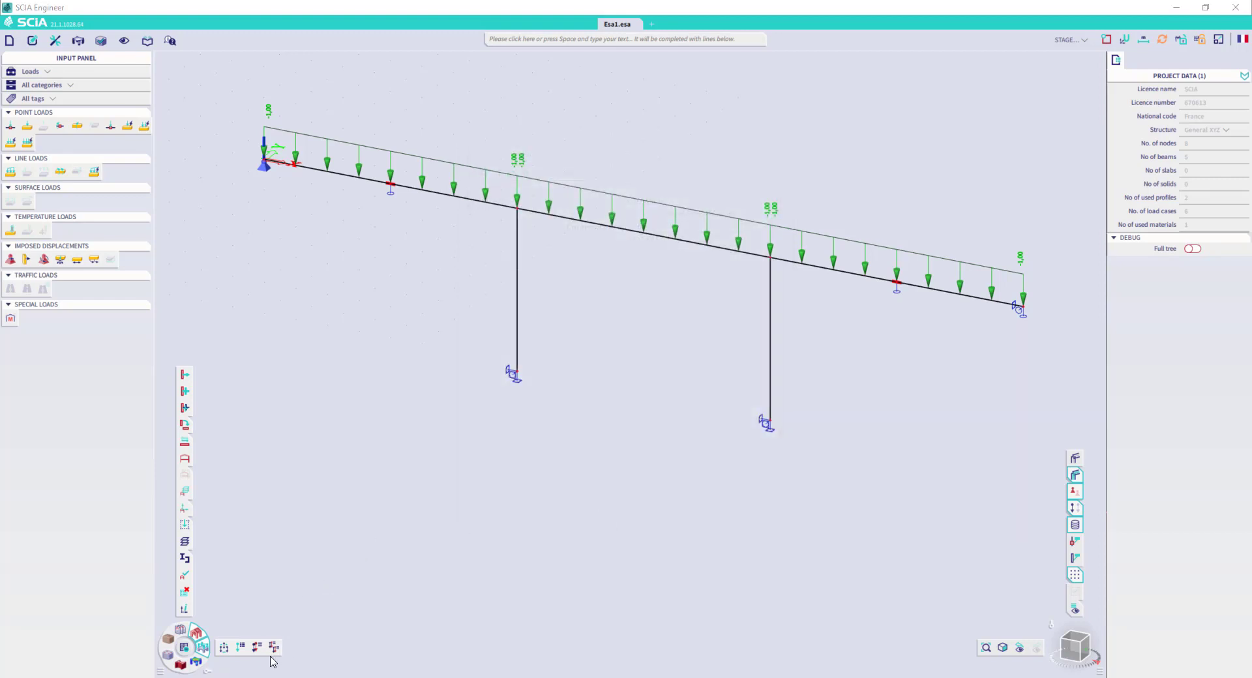
Create a result class named ALL PHASES containing combinations PHASE1 to PHASE5, and close the result class manager.
left_click(274, 647)
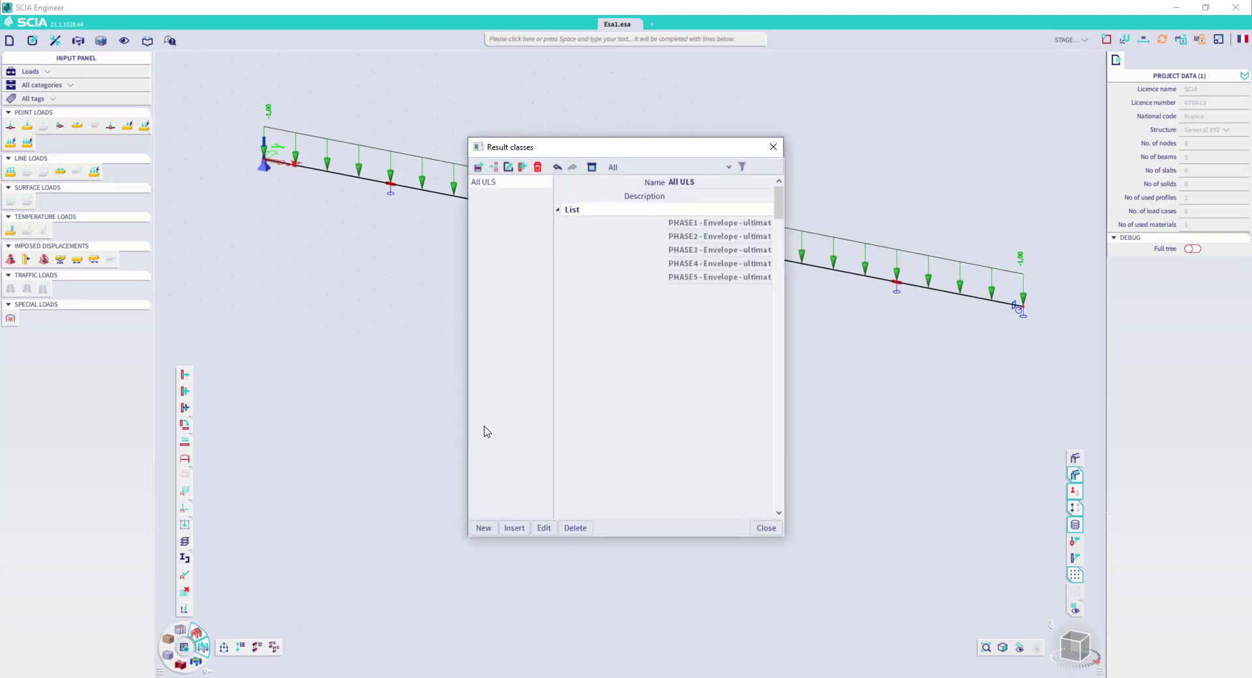
left_click(485, 528)
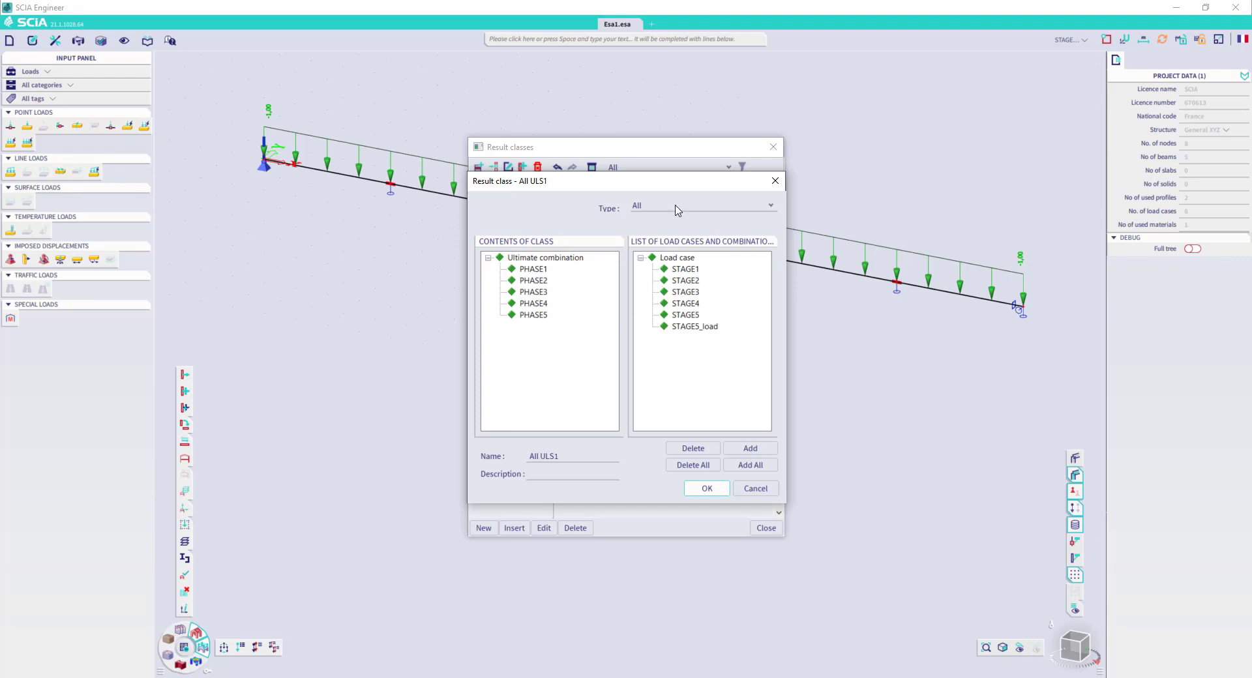
left_click_drag(592, 459, 526, 458)
type("ALL PHASES")
left_click(707, 489)
left_click(763, 527)
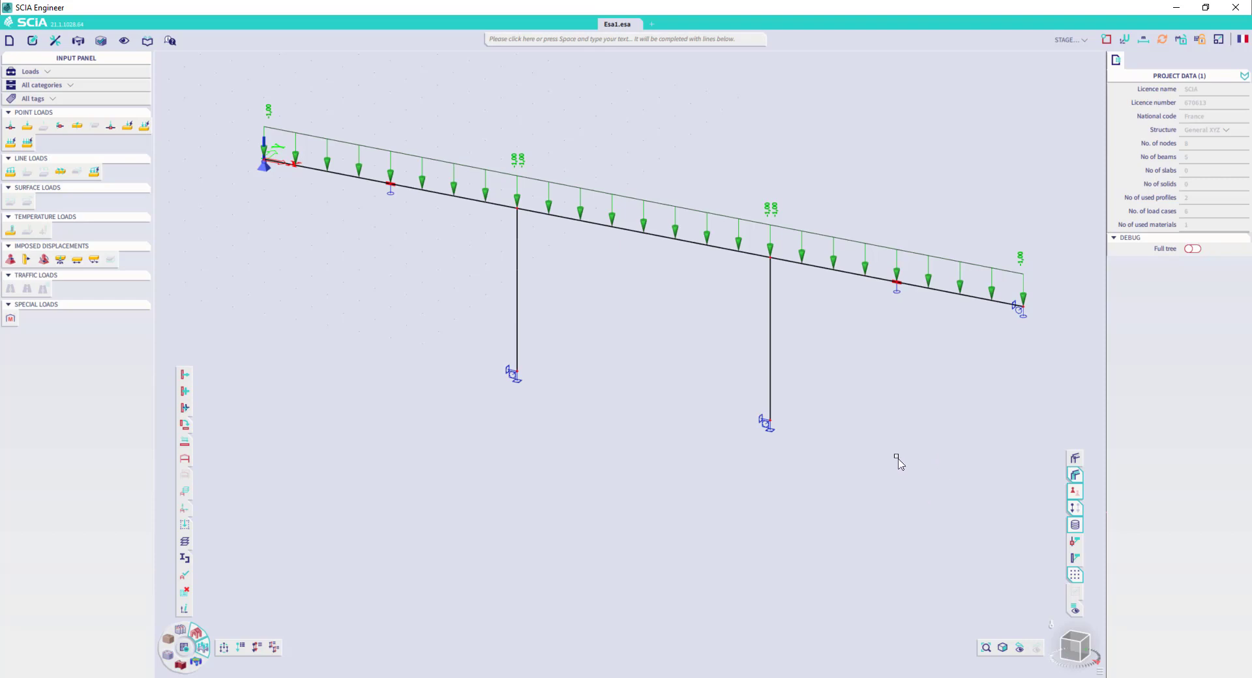
Set the load type of load cases STAGE2 to STAGE5 to Selfweight in the load case manager.
left_click(197, 662)
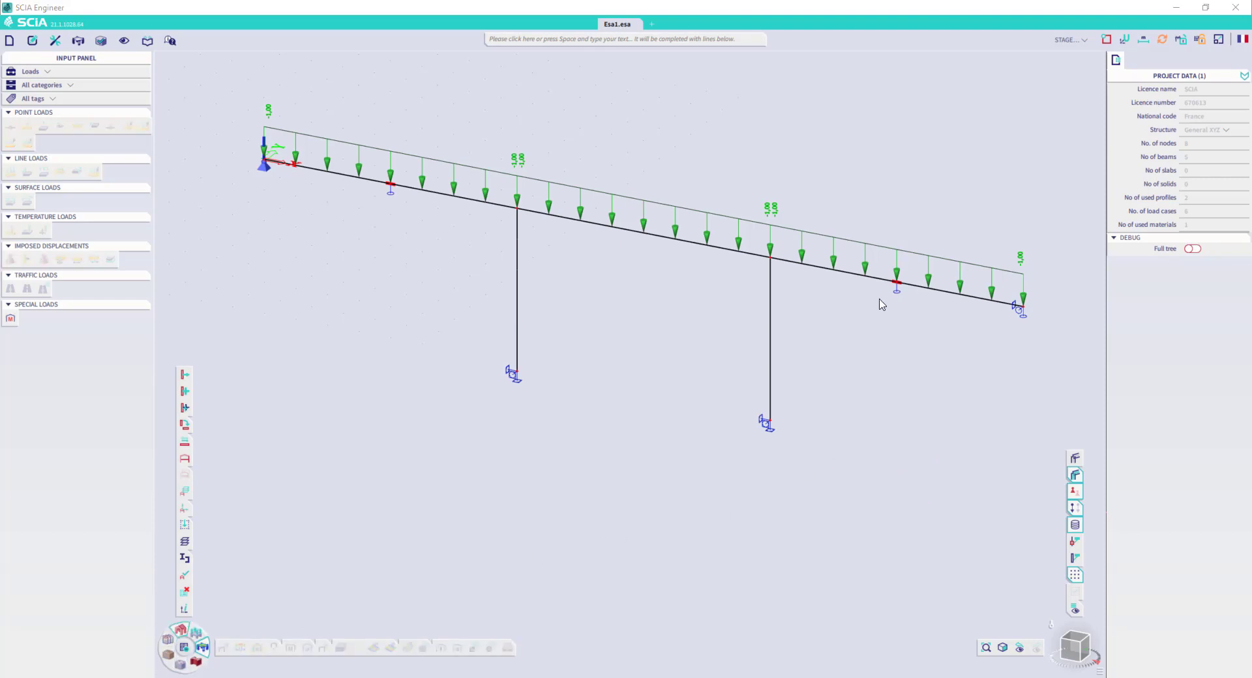
left_click(1071, 39)
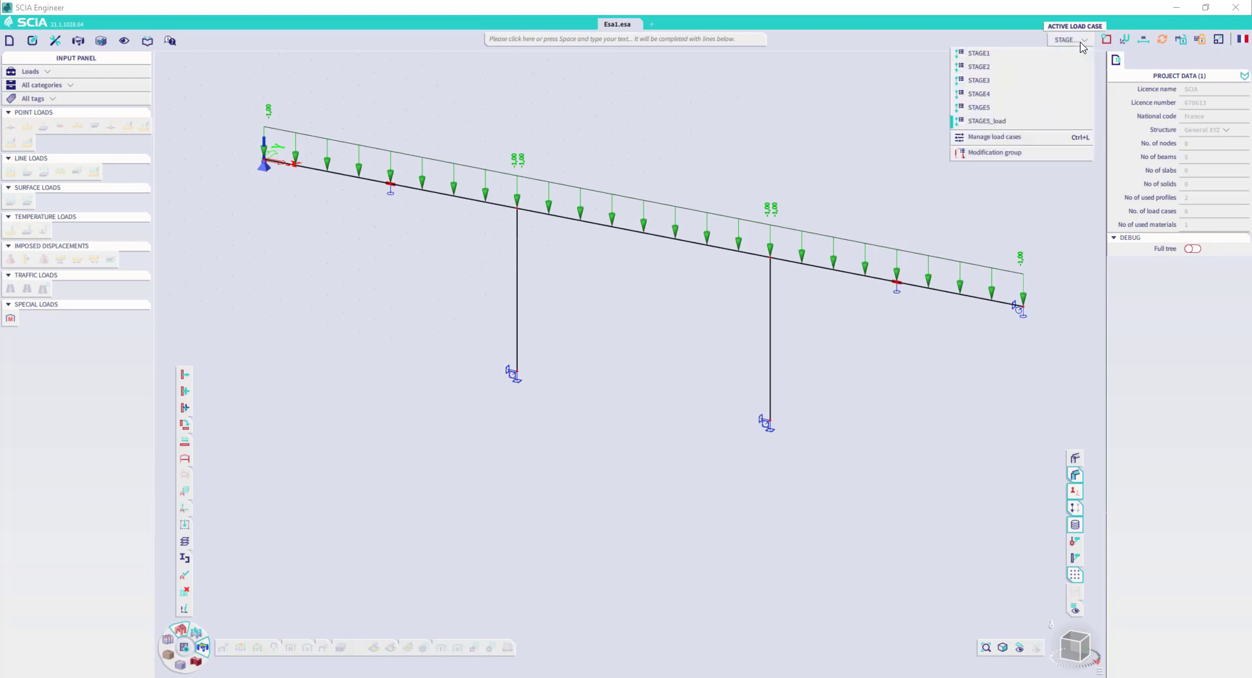
left_click(1039, 142)
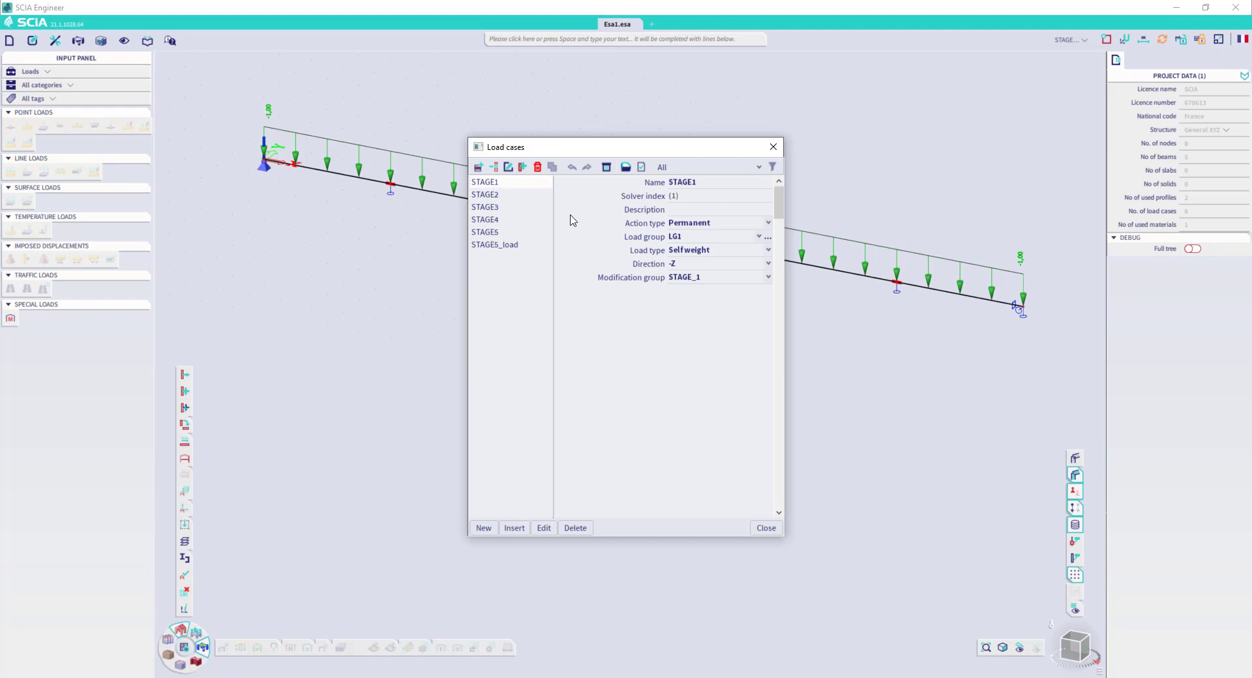
left_click(499, 195)
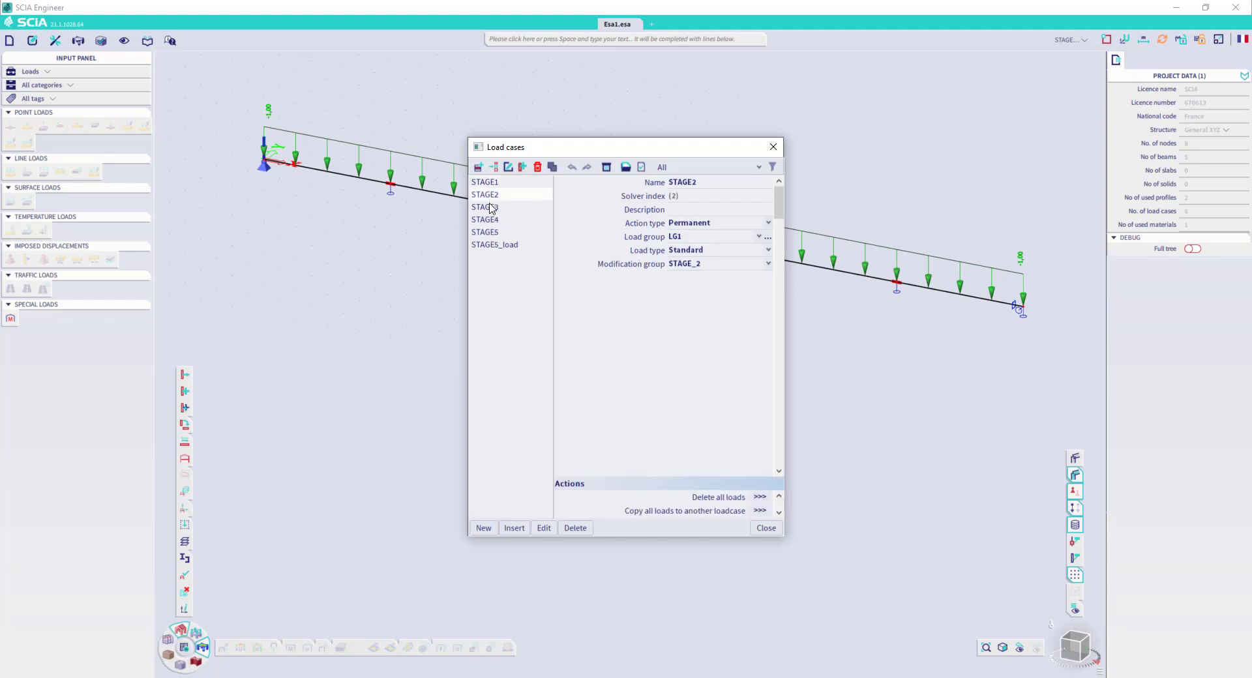
key("Down")
key("Down")
key("Down")
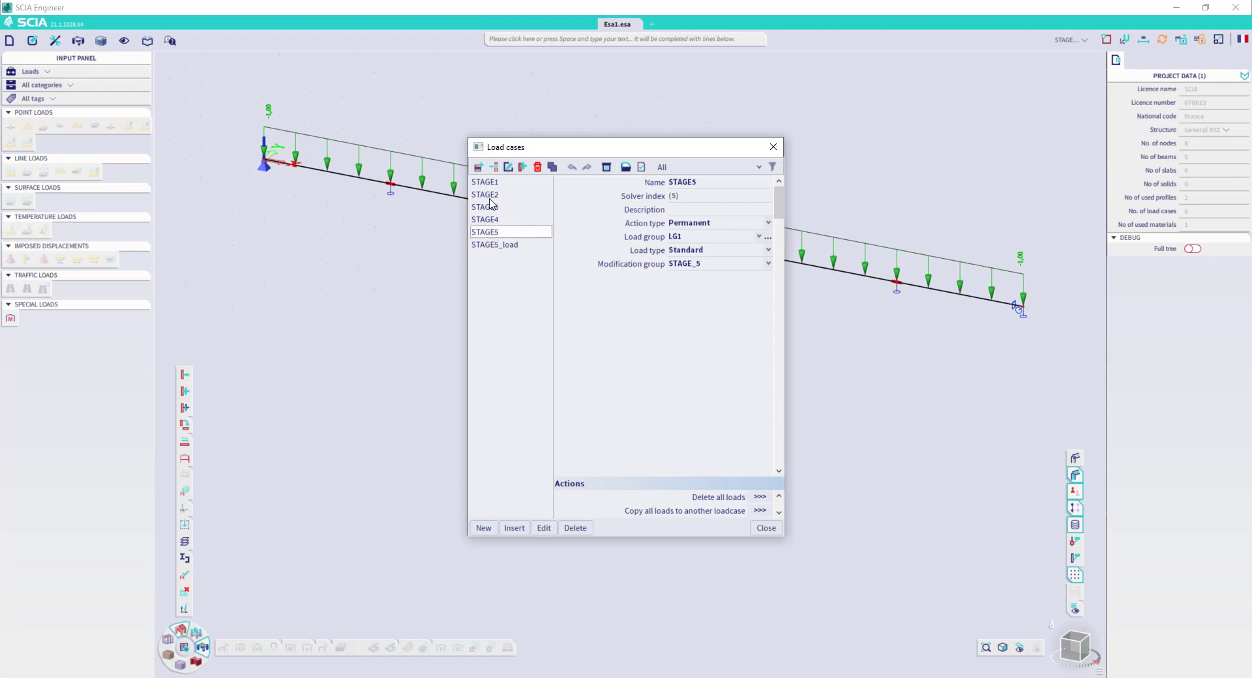
left_click(490, 196, "shift")
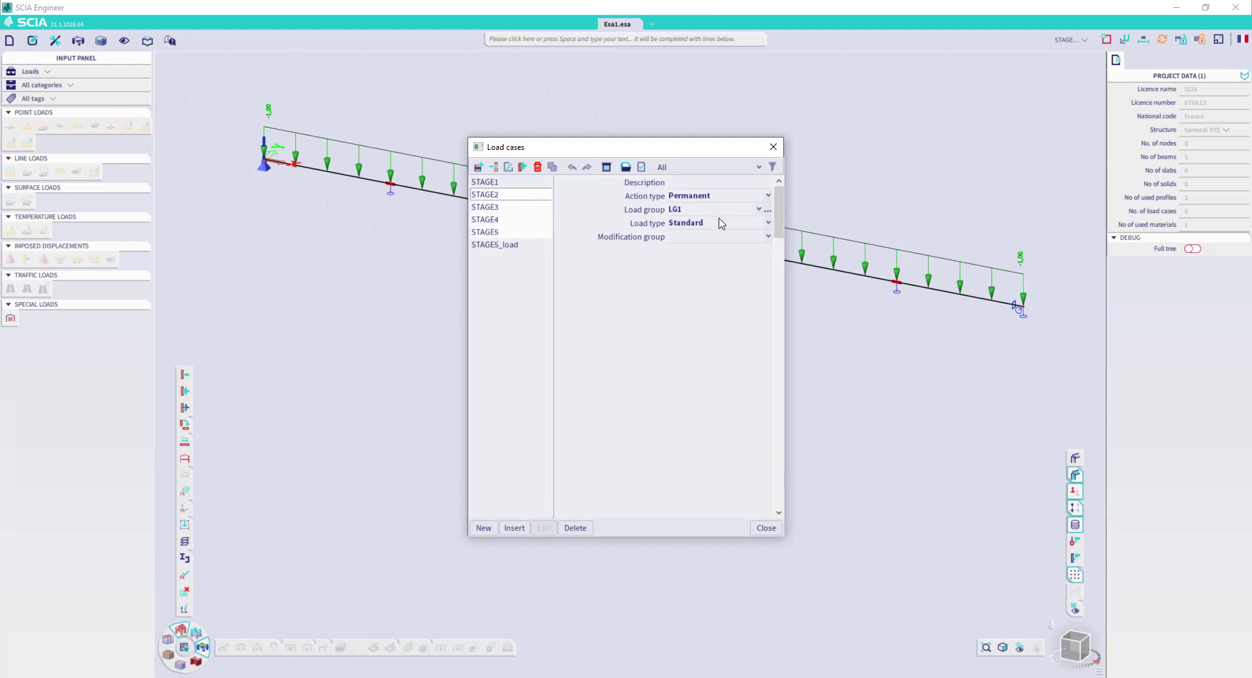
left_click(726, 197)
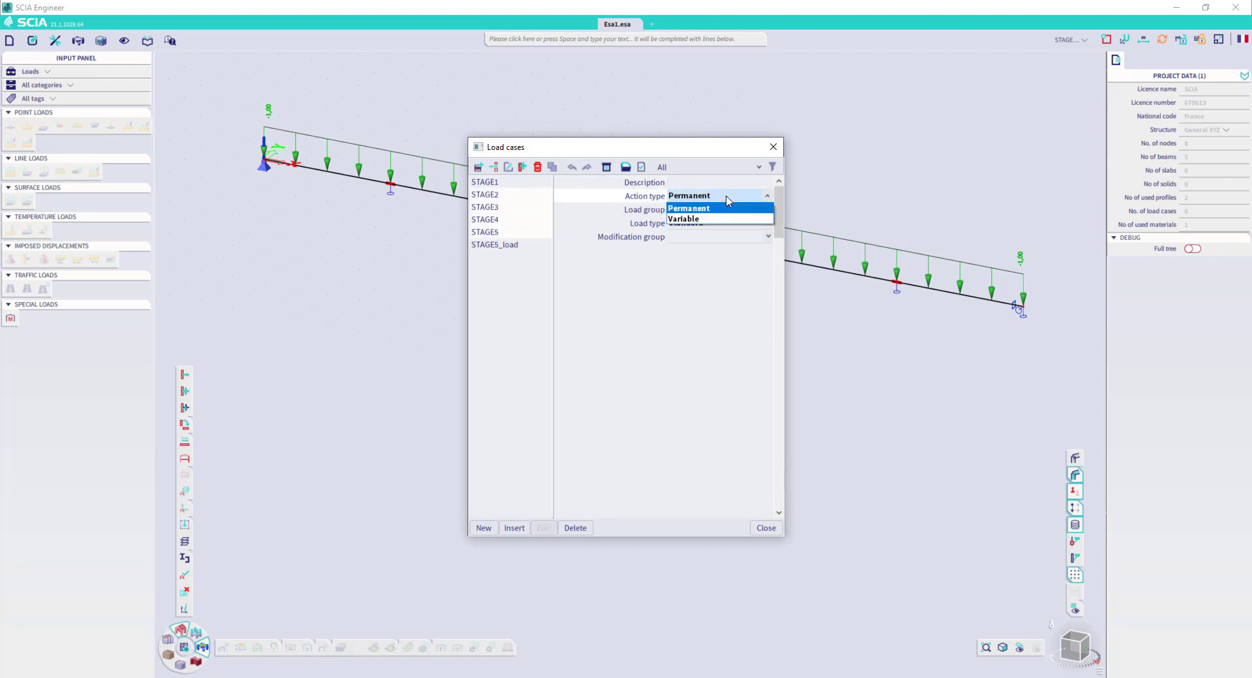
left_click(726, 197)
left_click(717, 225)
left_click(717, 225)
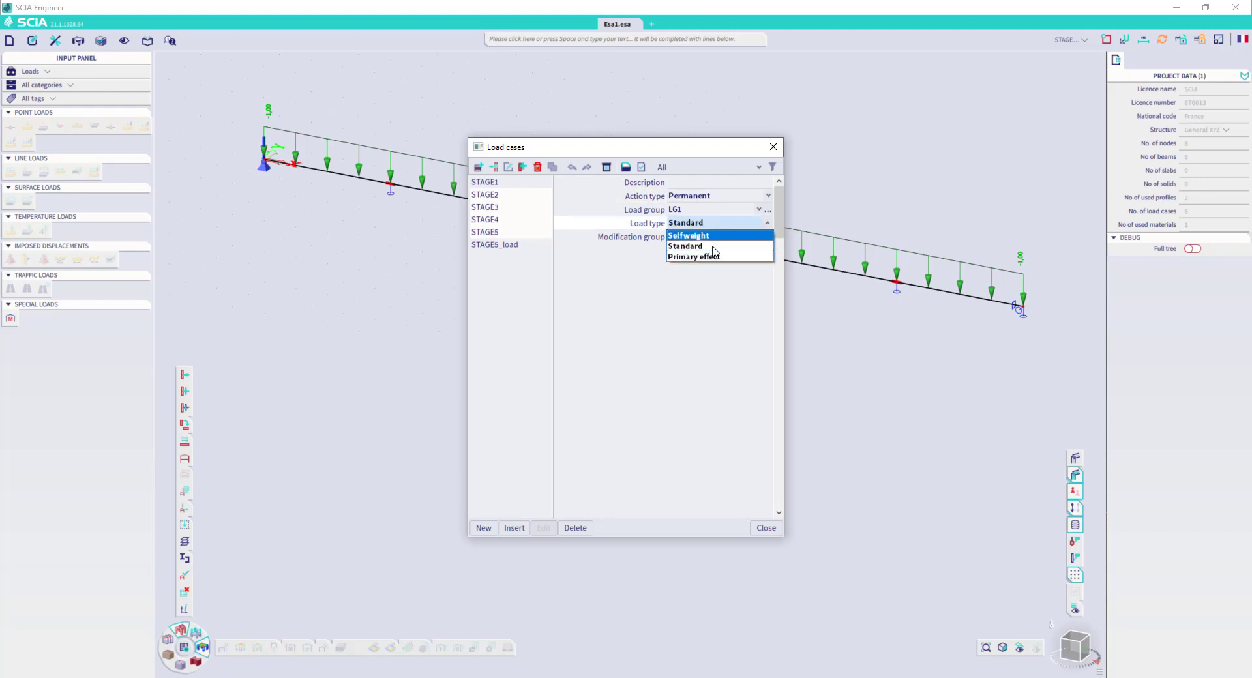
left_click(713, 239)
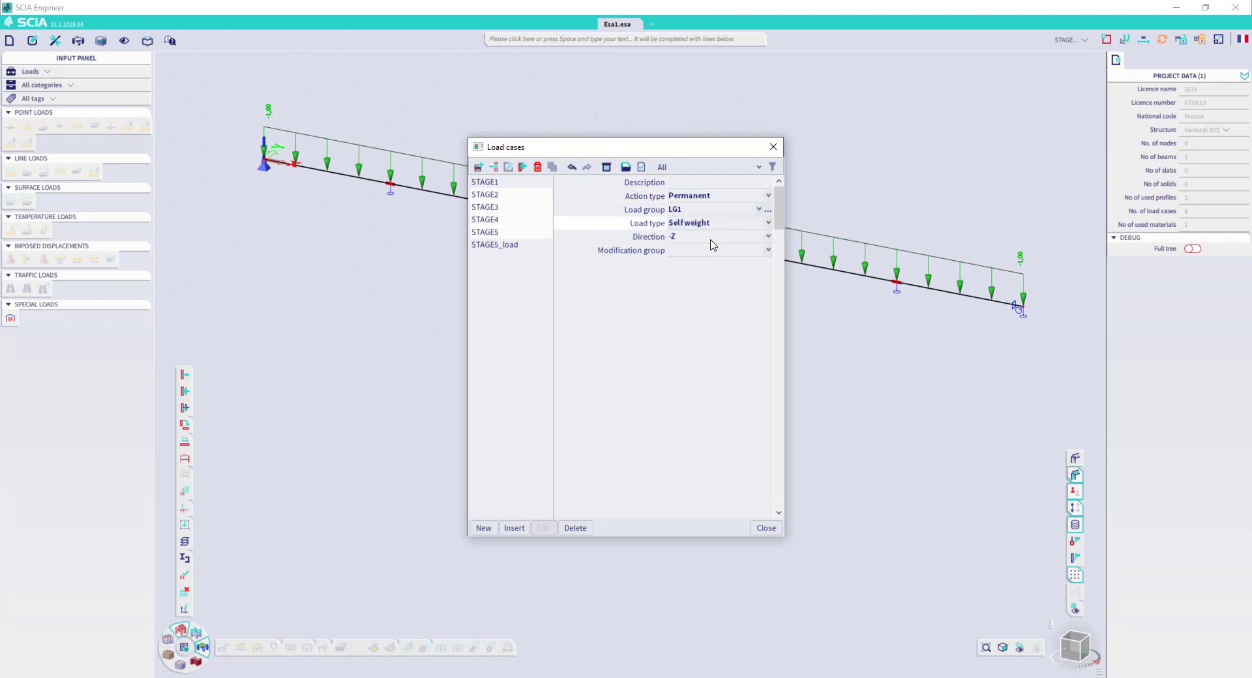
left_click(495, 188)
left_click_drag(546, 151, 370, 161)
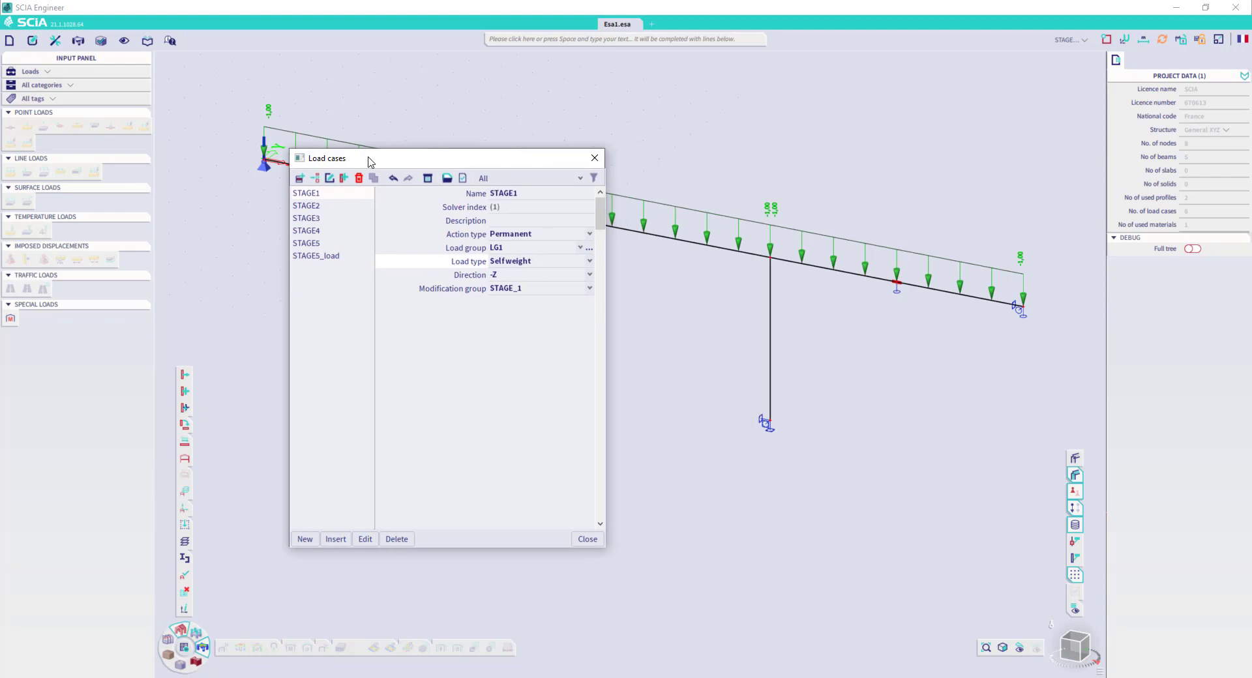
Check the load type and modification group of load cases STAGE2 to STAGE5, and close the load case manager.
left_click(320, 207)
left_click(316, 220)
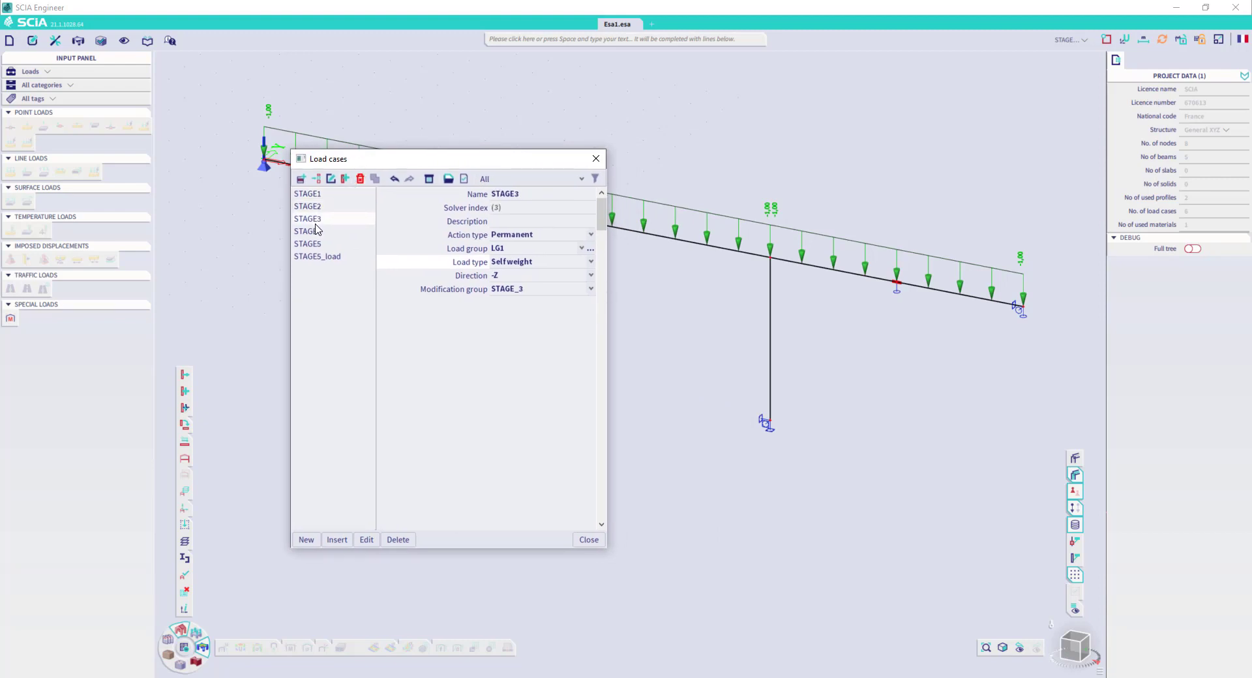
left_click(315, 233)
left_click(312, 243)
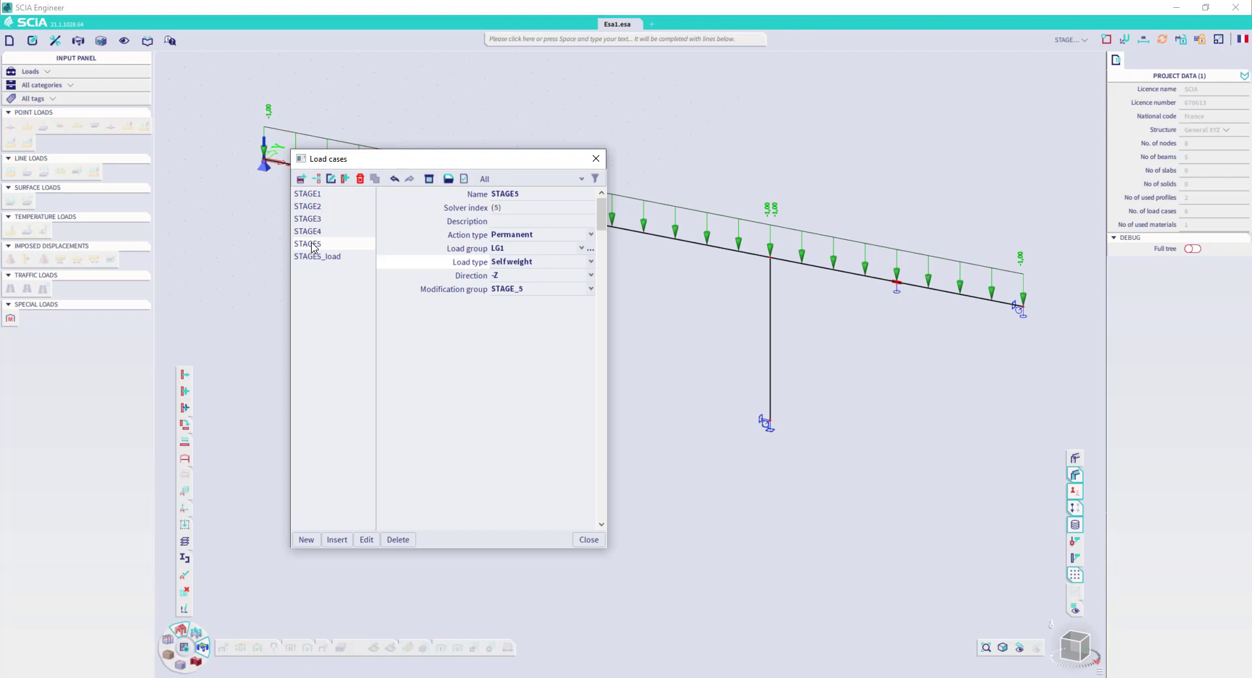
left_click(592, 540)
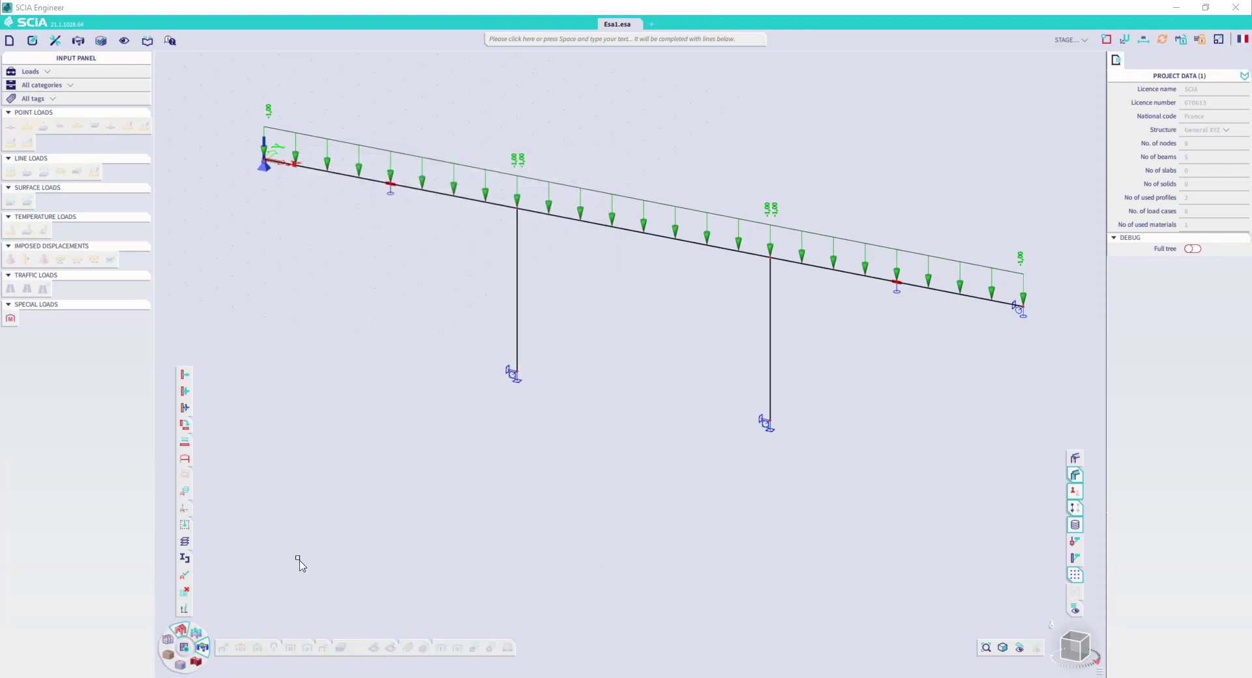
Run the linear FE analysis for all load cases and dismiss the end-of-analysis report.
left_click(189, 649)
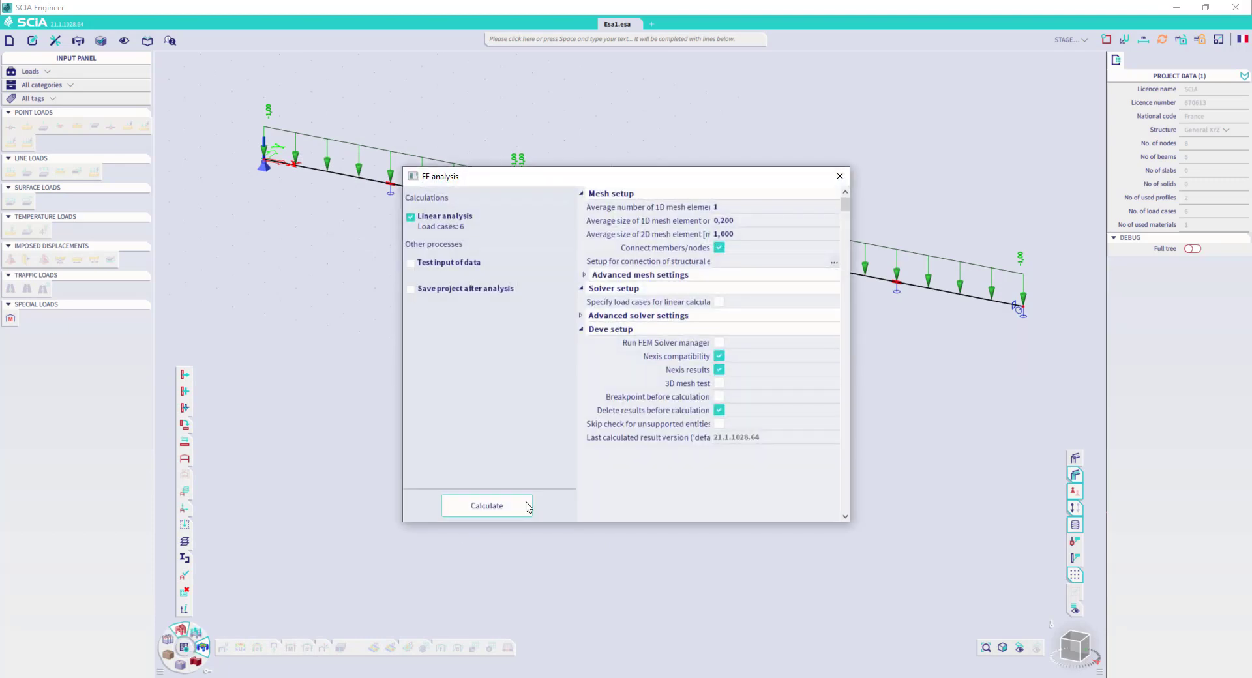
left_click(488, 506)
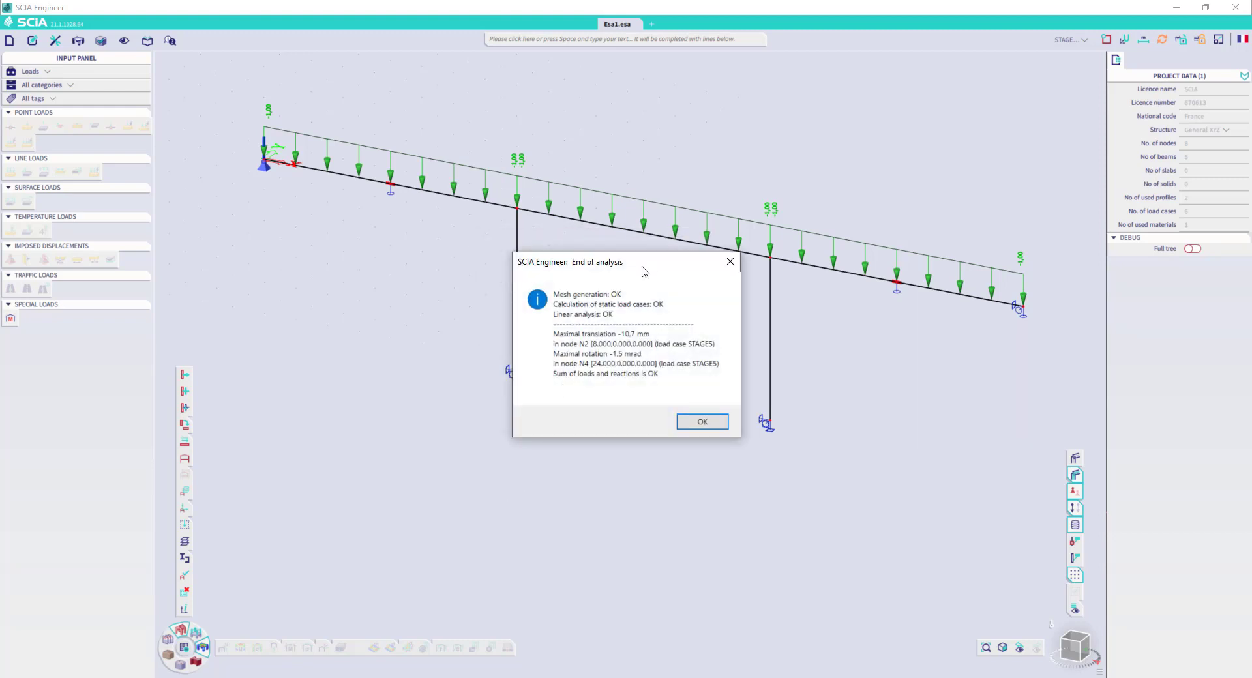
left_click(702, 422)
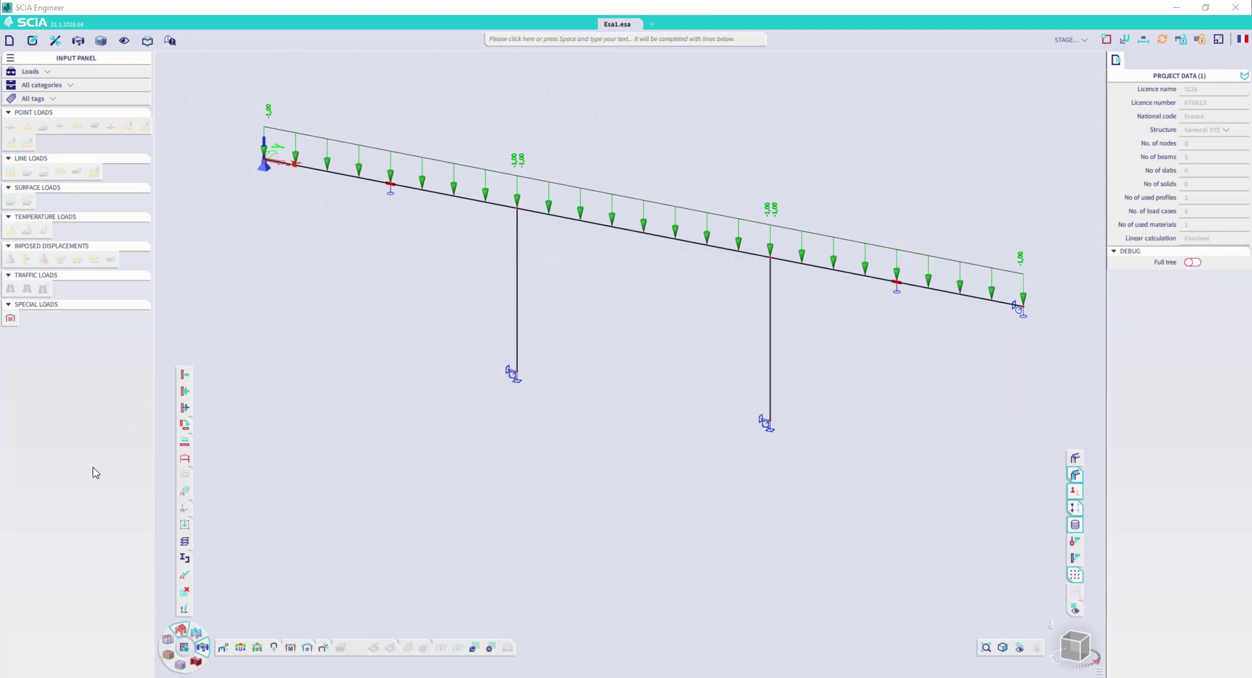
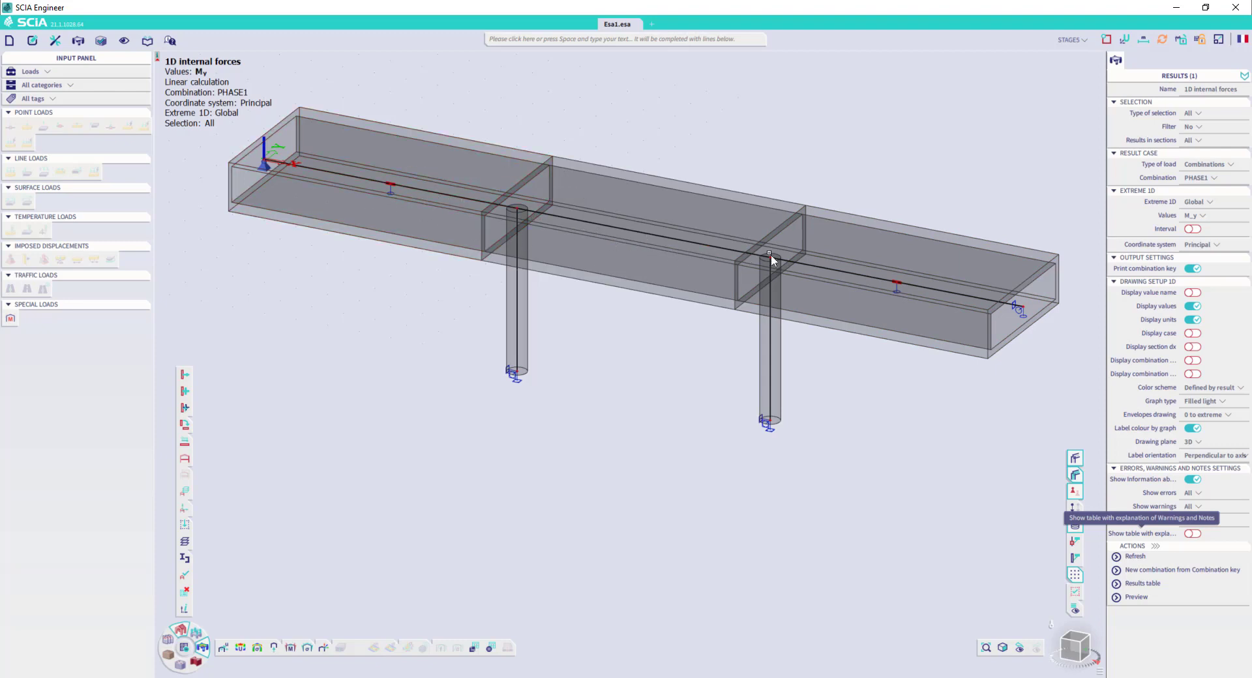
Display the axial force N diagrams of the 1D members for combination PHASE1, followed by PHASE2.
left_click(1206, 216)
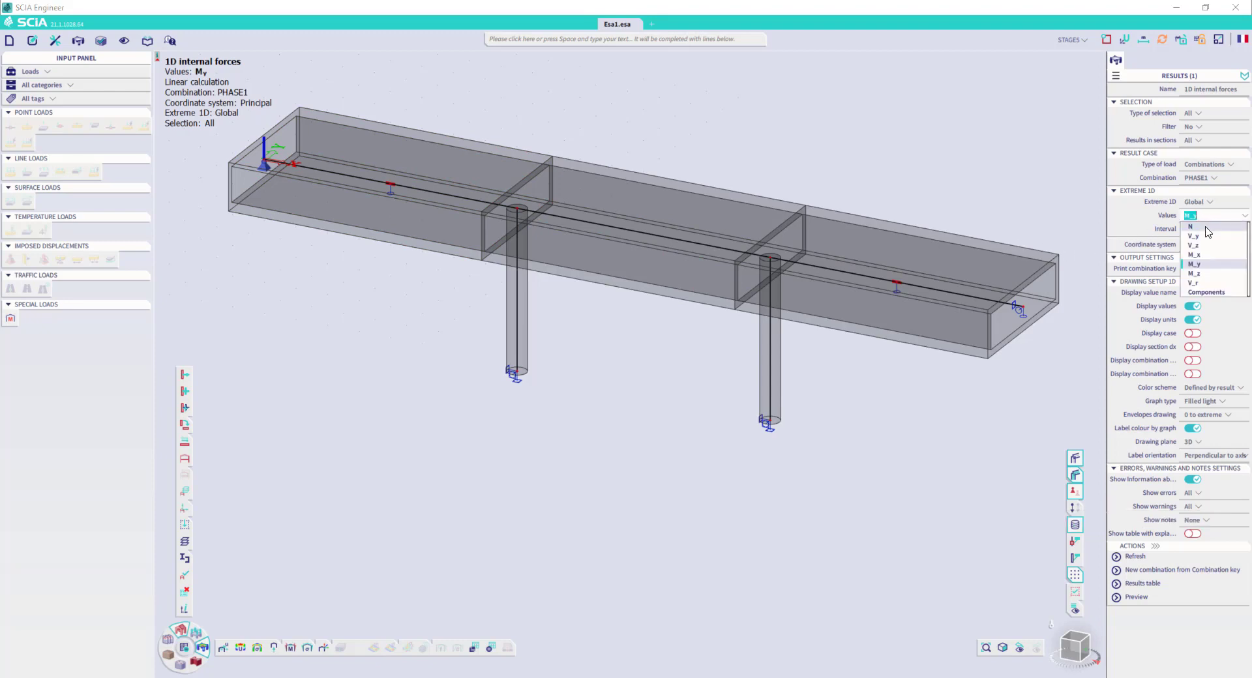
left_click(1206, 228)
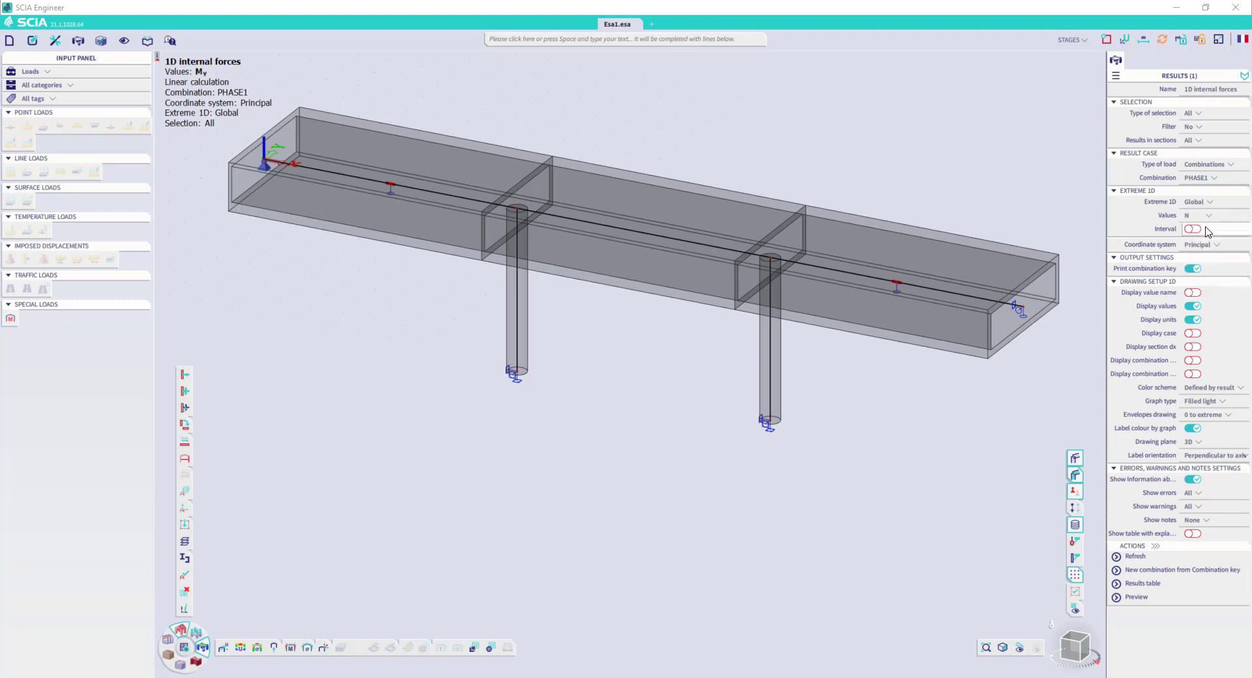
left_click(1154, 557)
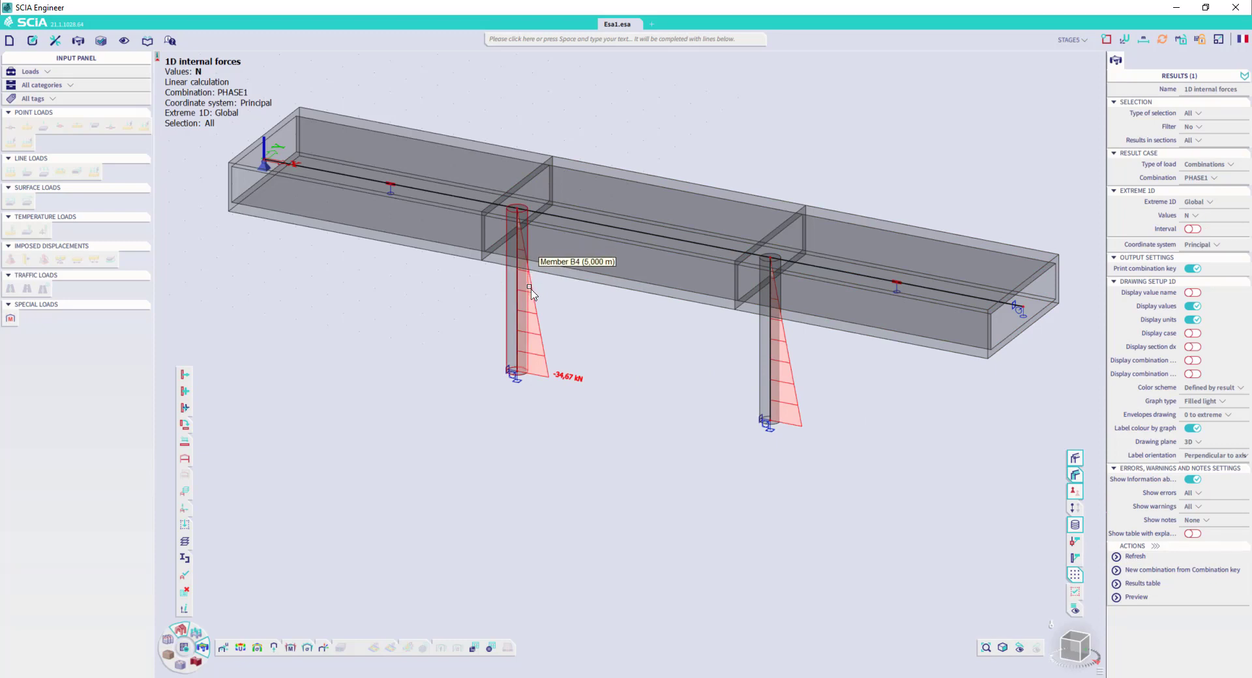
left_click(1222, 182)
left_click(1215, 198)
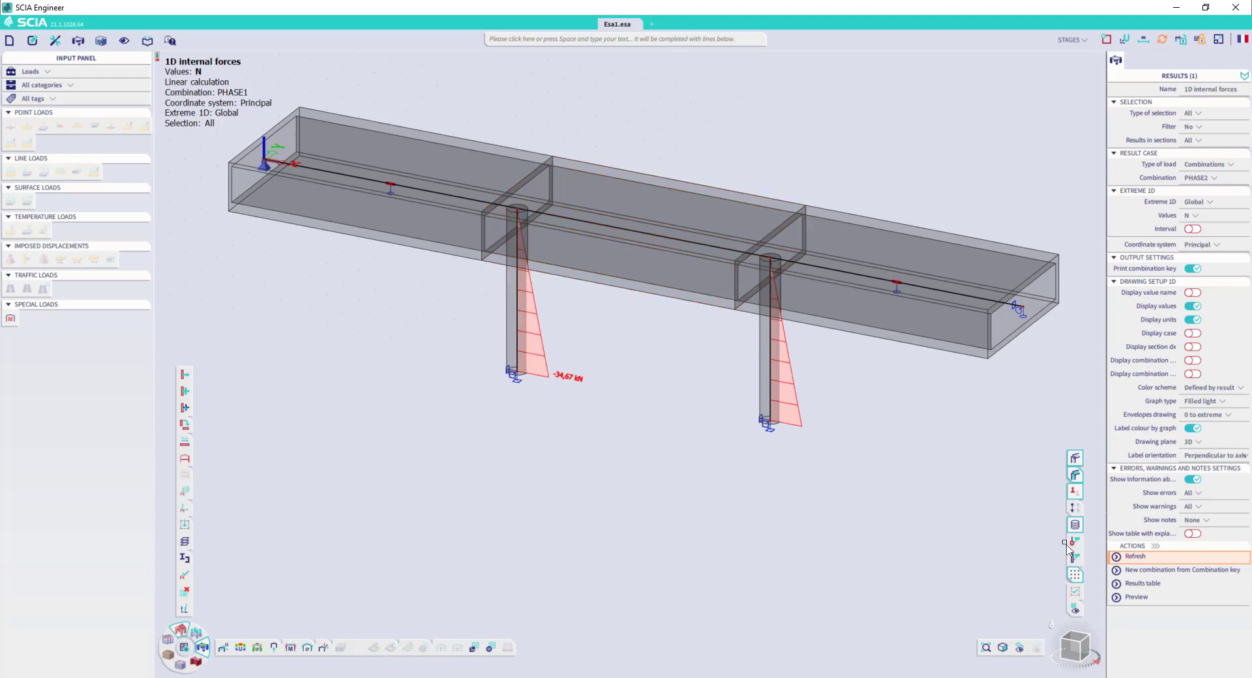
left_click(1132, 557)
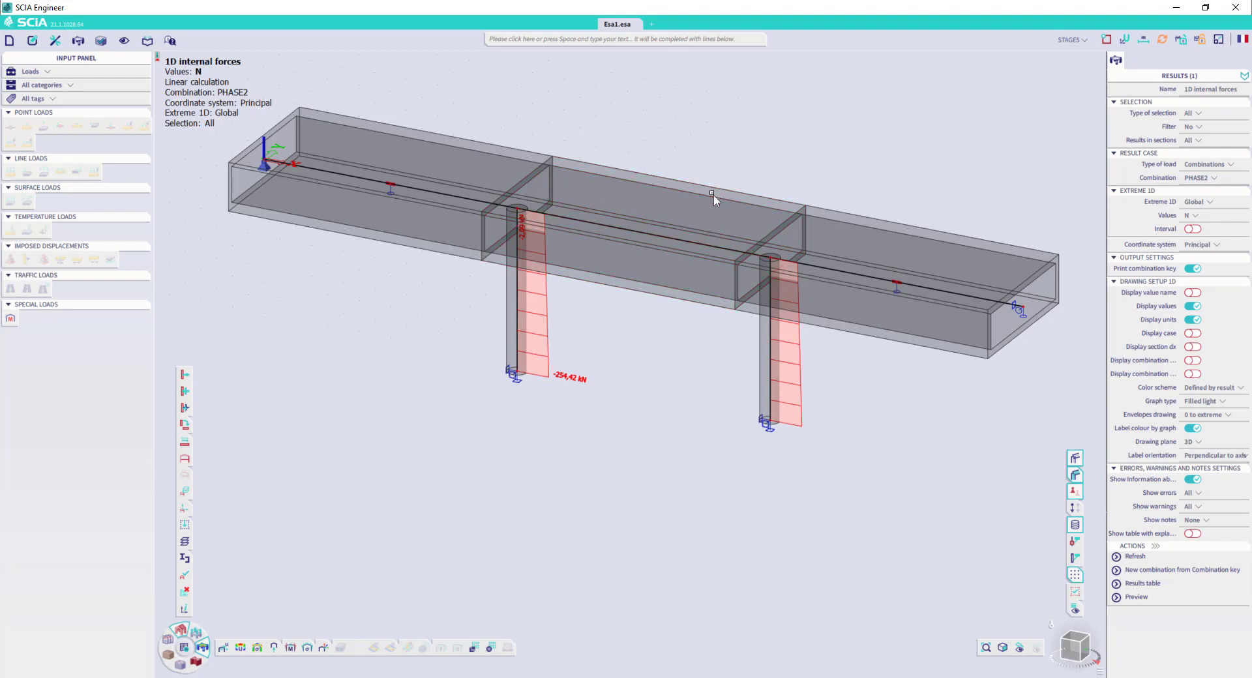
Display the bending moment M_y diagrams for combination PHASE2, followed by PHASE3.
left_click(1191, 215)
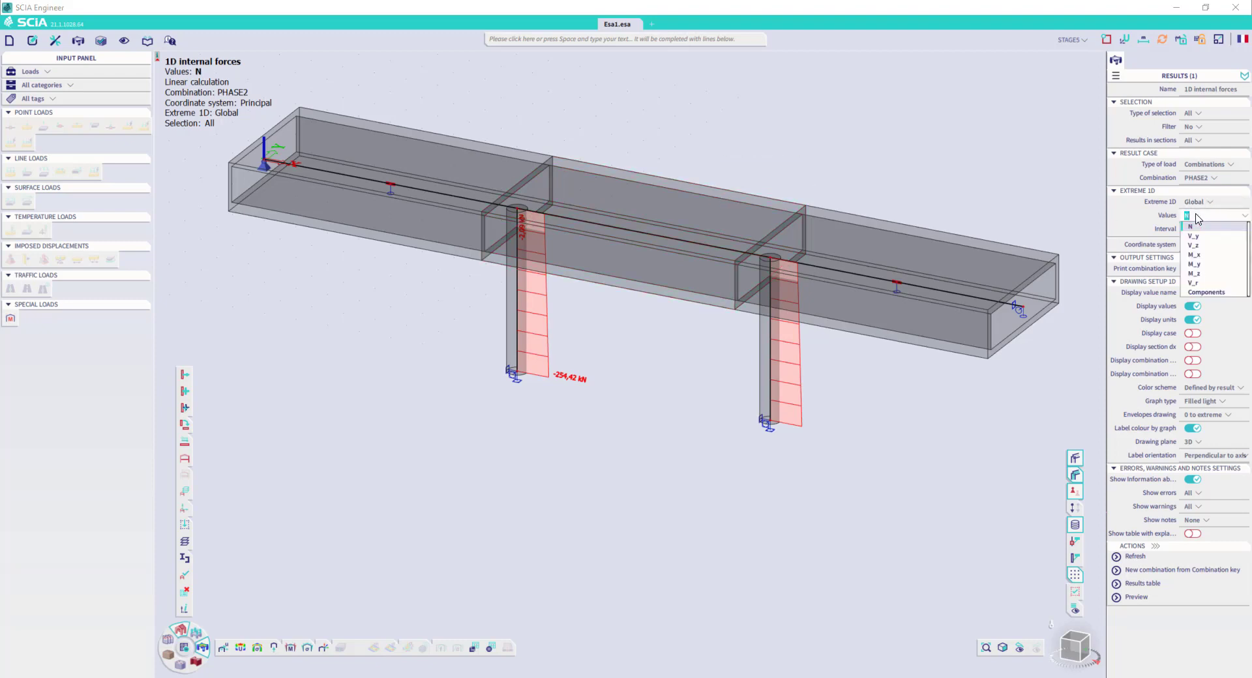
left_click(1208, 265)
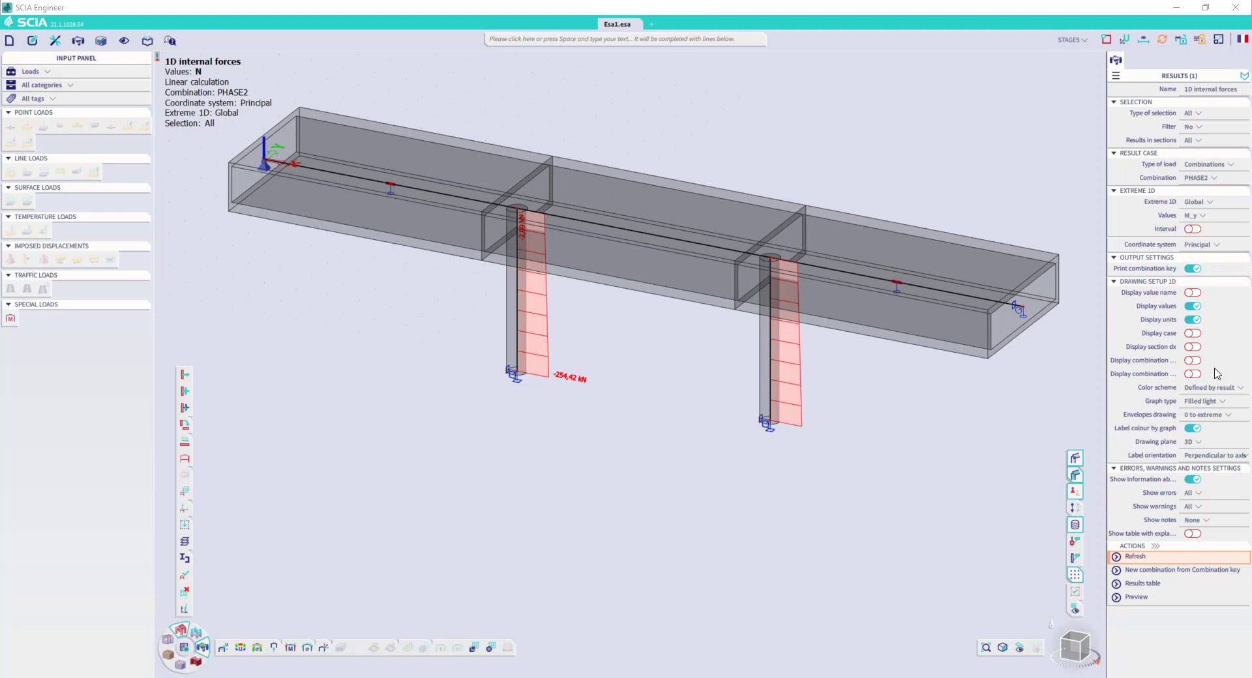
left_click(1180, 558)
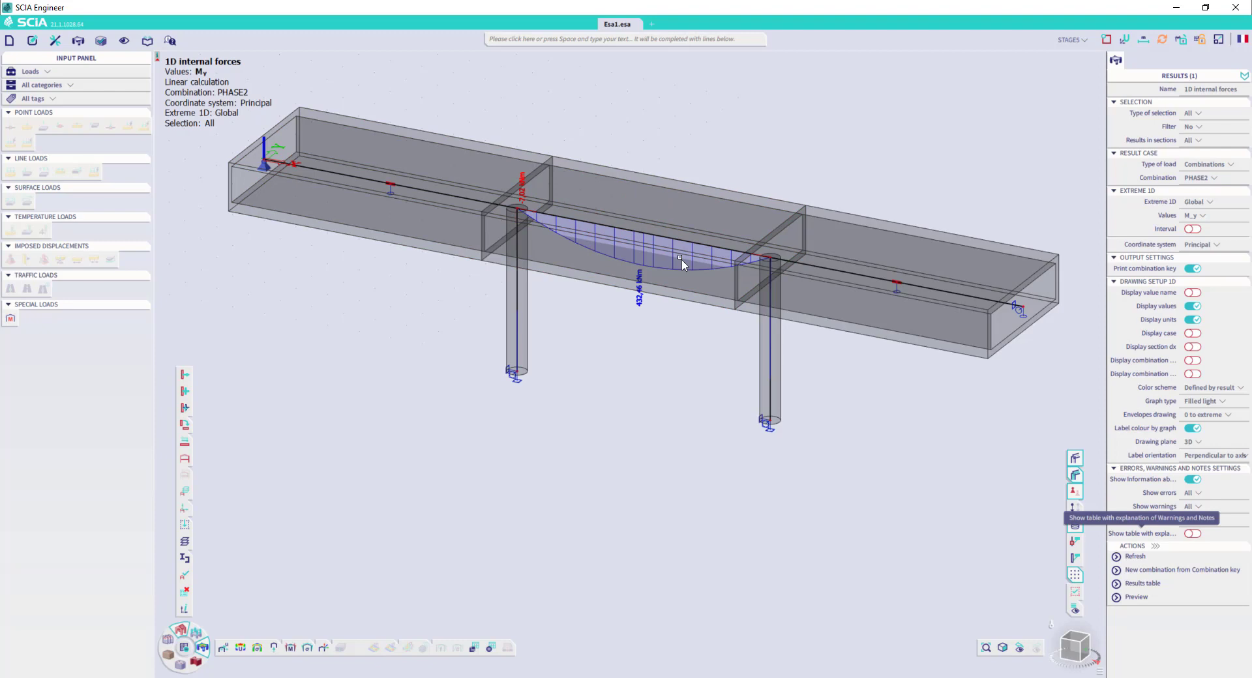
left_click(1198, 177)
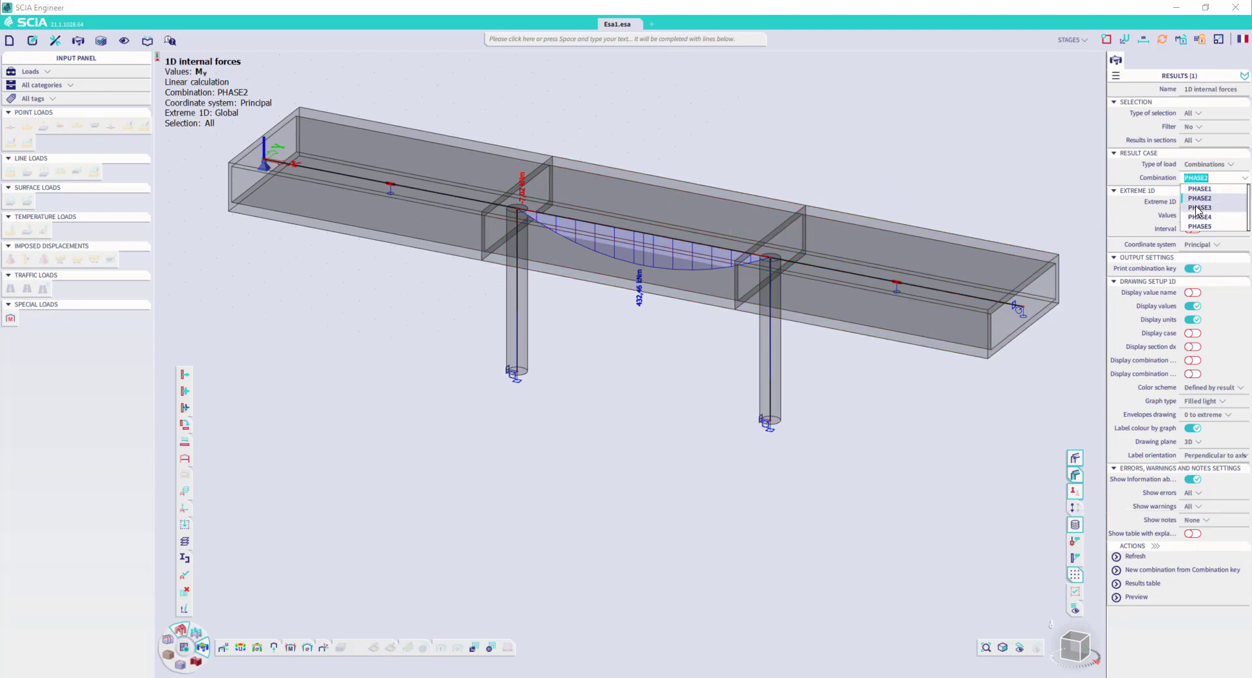
left_click(1198, 210)
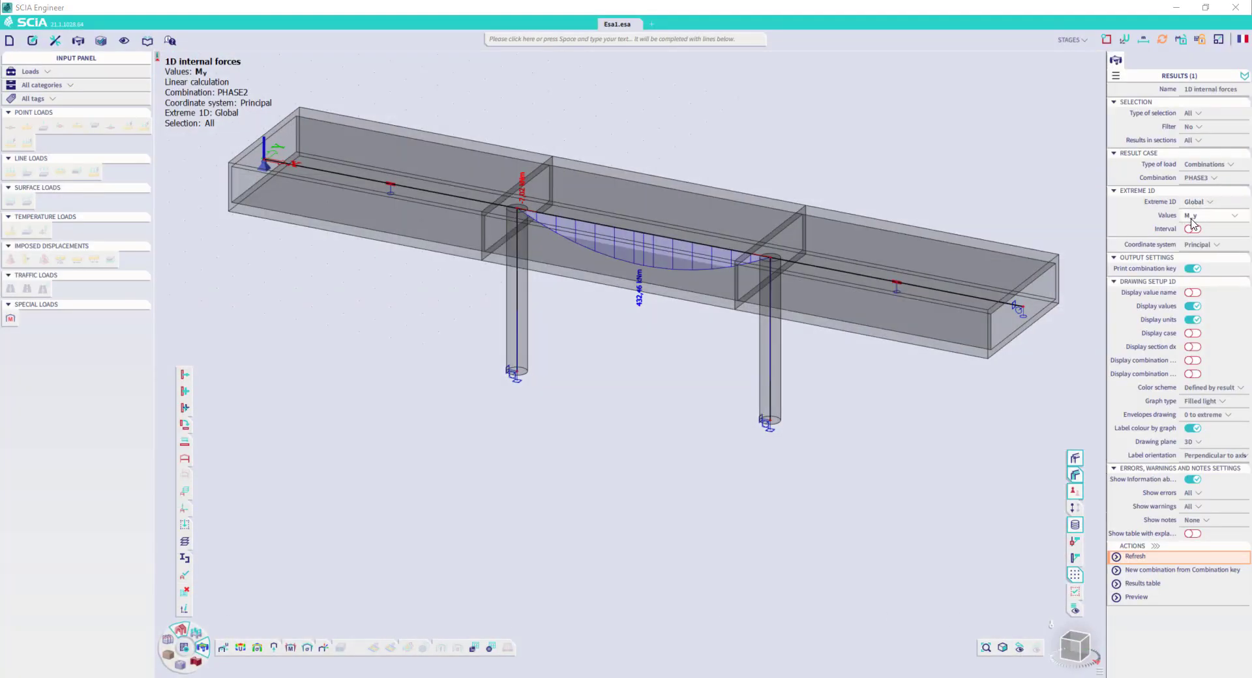
left_click(1150, 559)
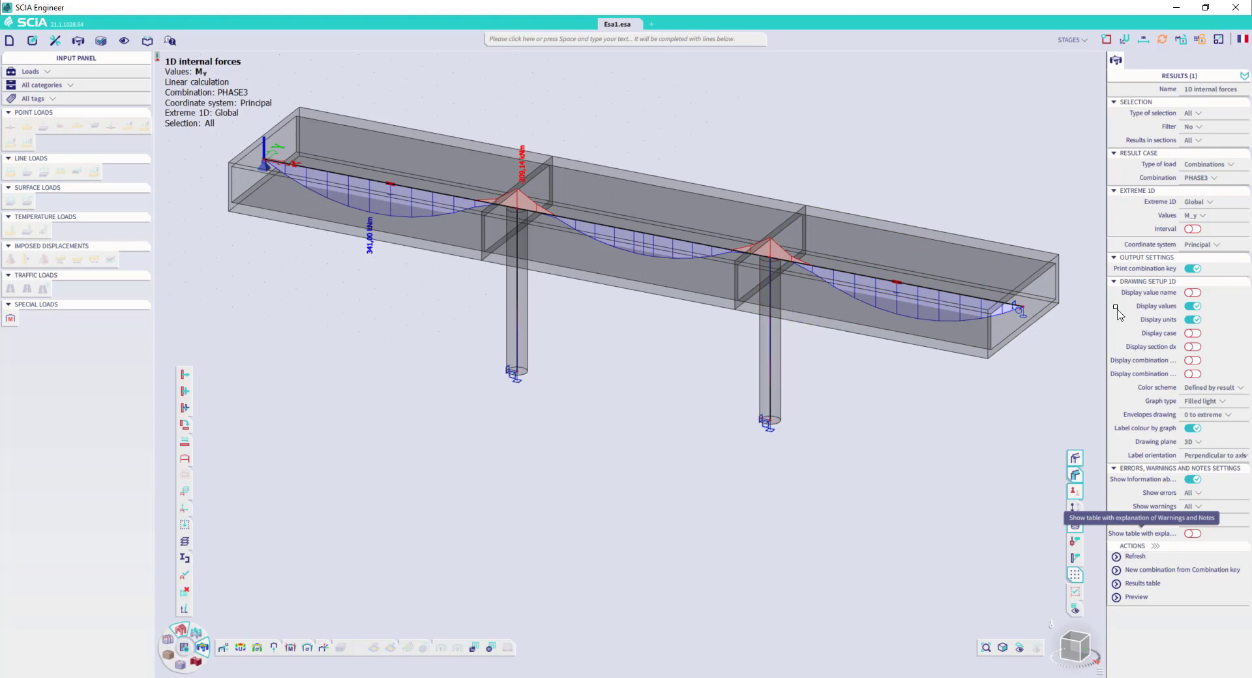
Display the bending moment M_y diagram for combination PHASE4, followed by its axial force N diagram.
left_click(1203, 178)
left_click(1202, 217)
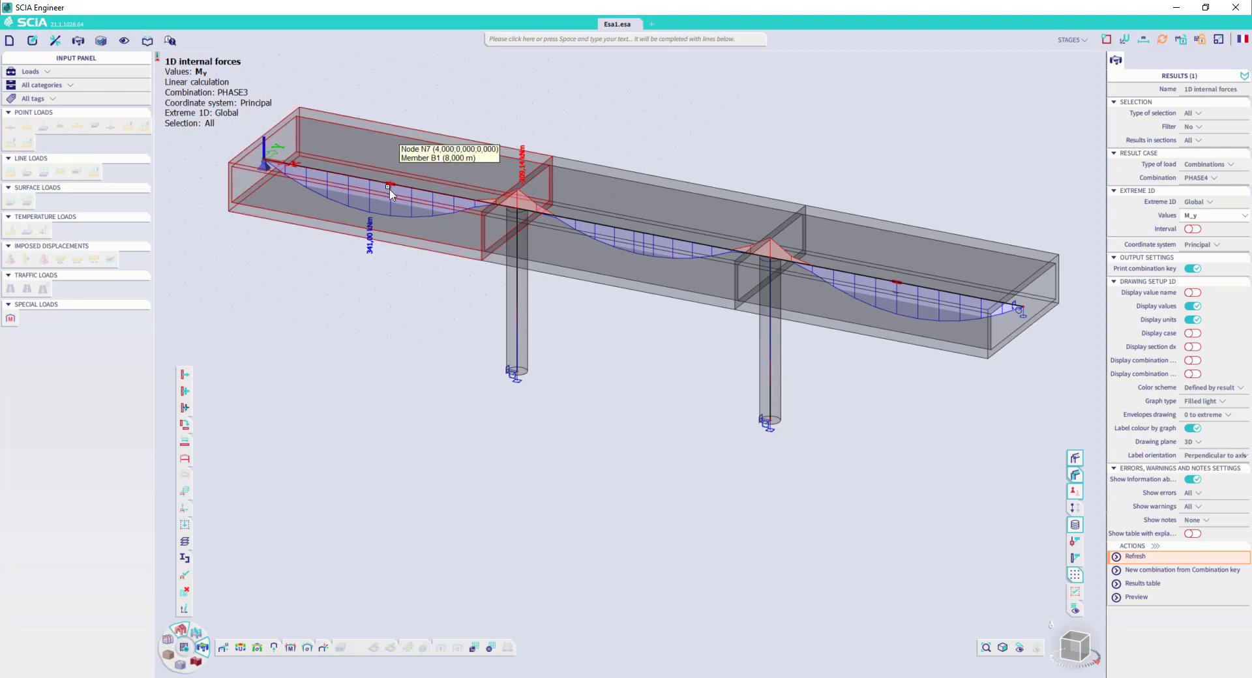
left_click(1128, 556)
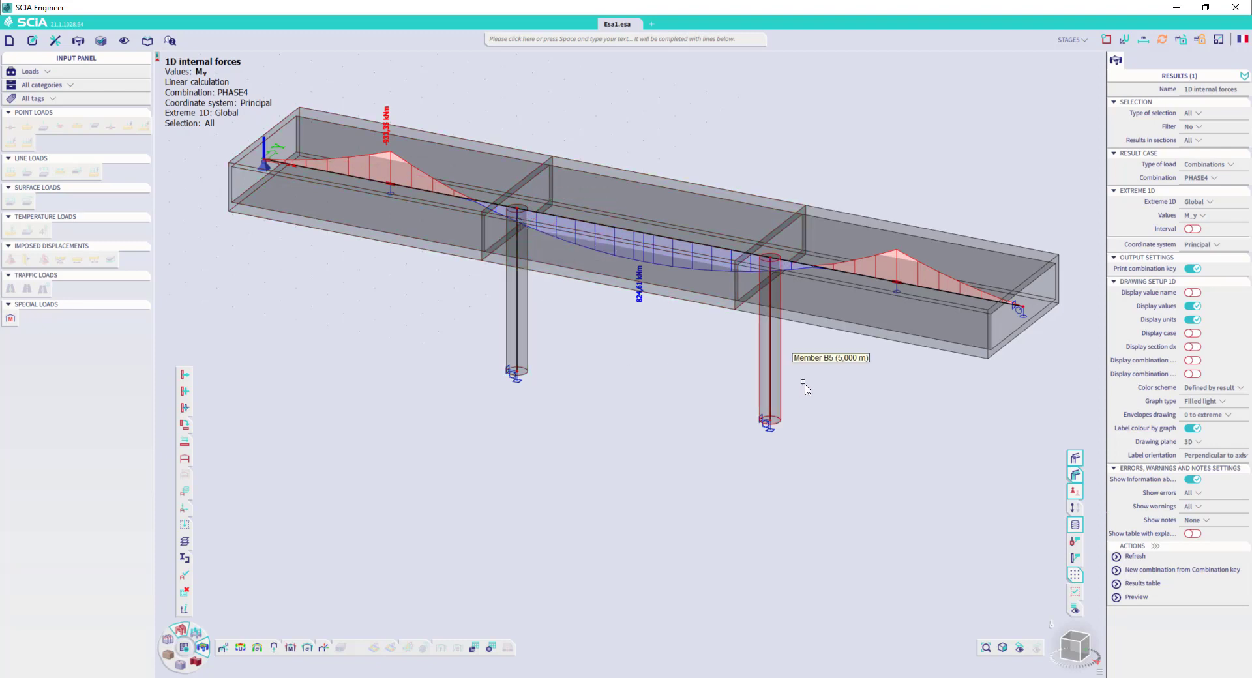
left_click(1212, 228)
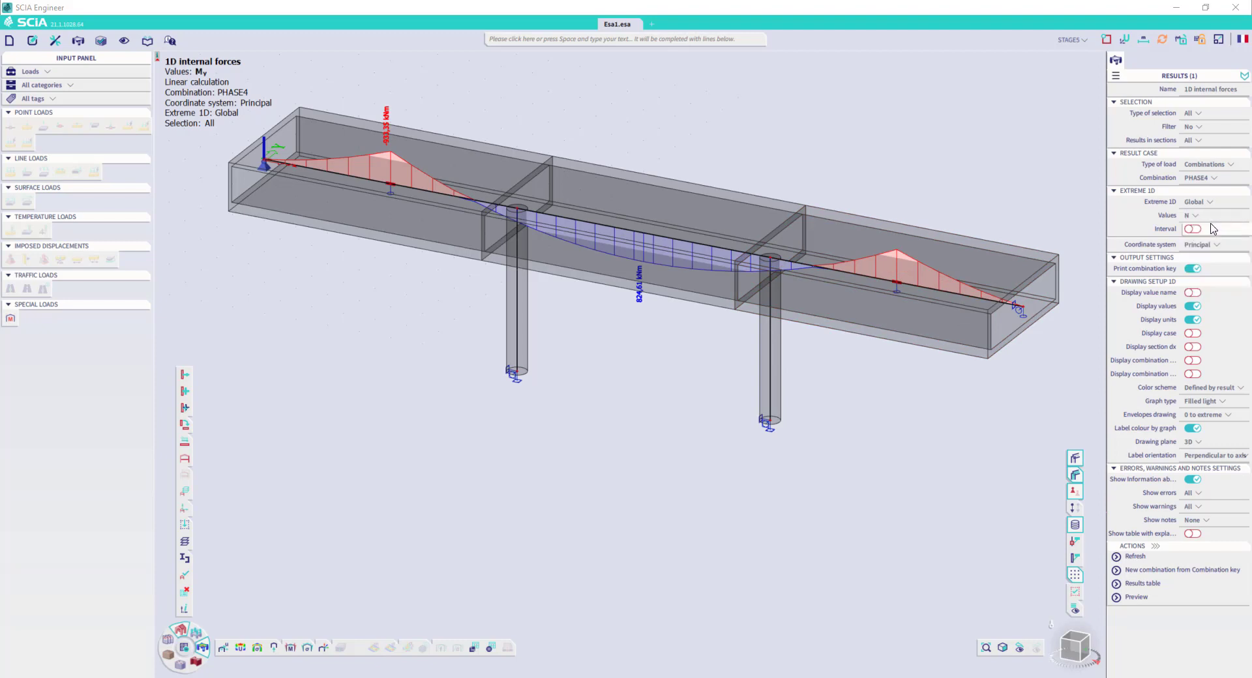
left_click(1151, 557)
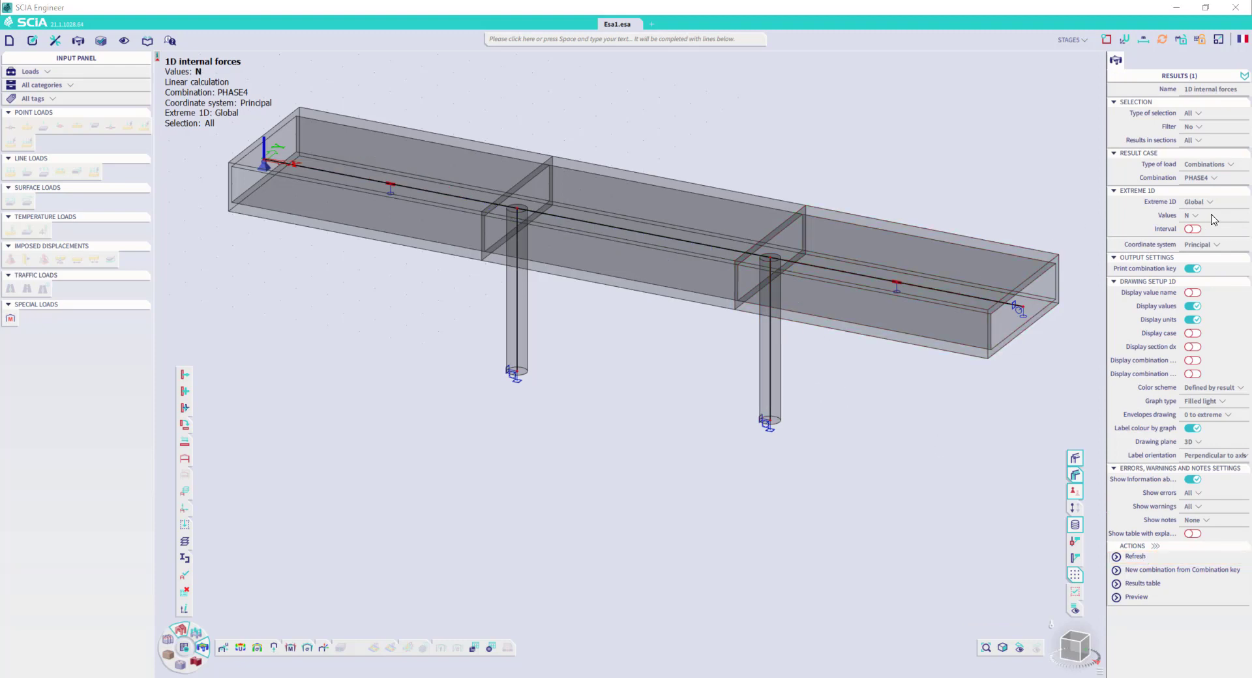
Switch the 1D internal forces to combination PHASE5 and display its N and M_y diagrams.
left_click(1212, 178)
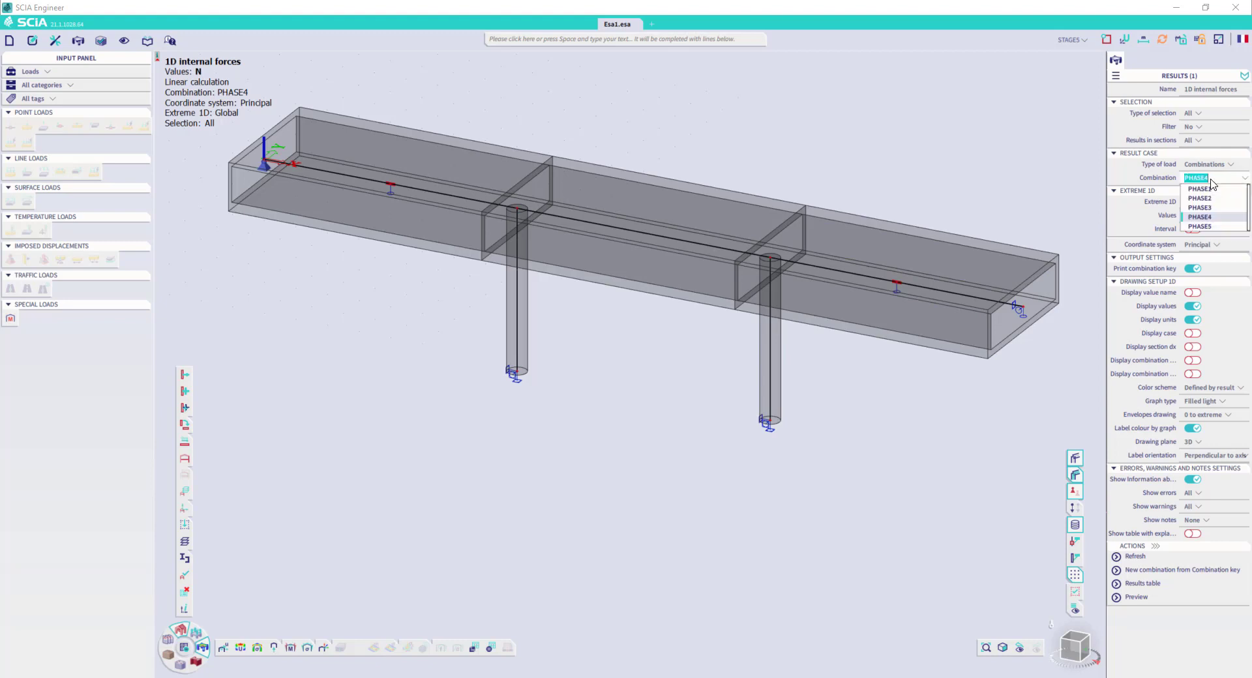
left_click(1203, 226)
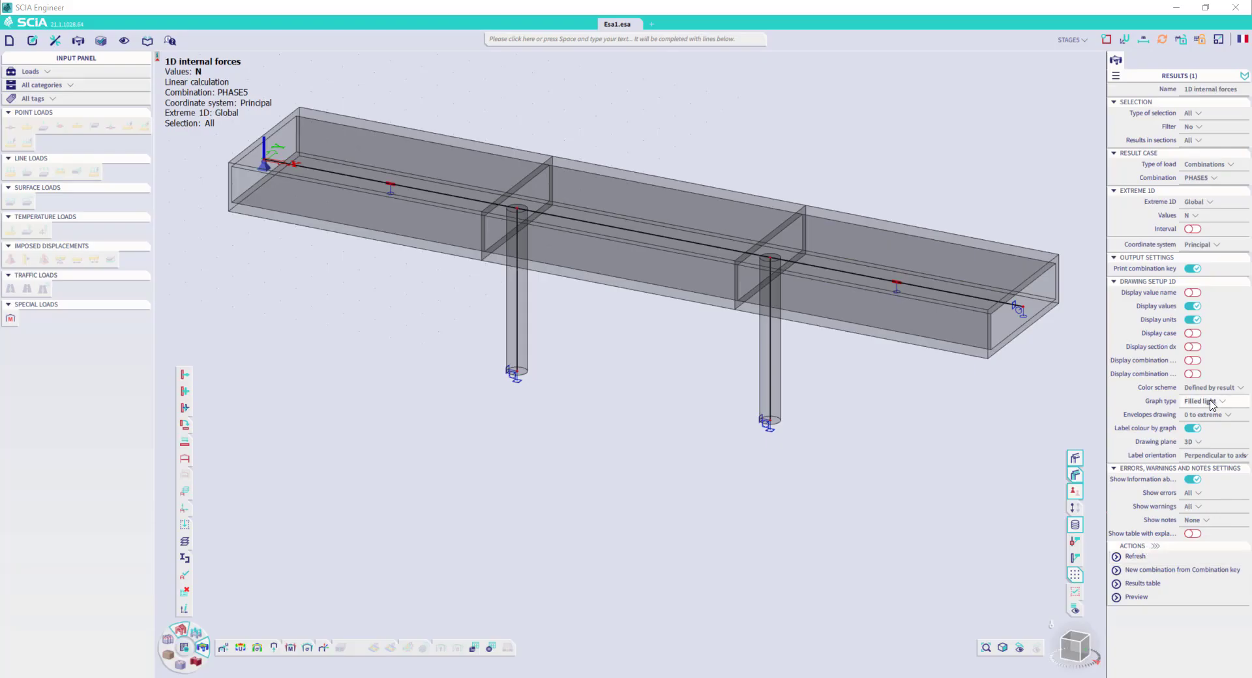
left_click(1205, 223)
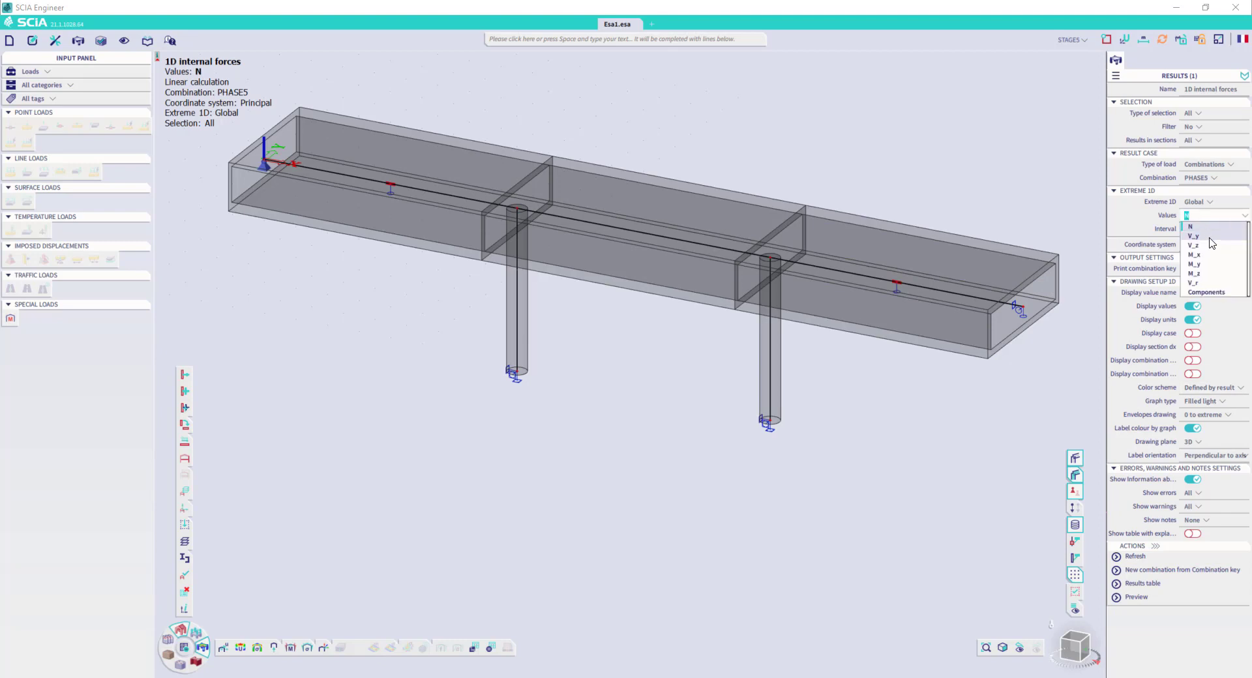
left_click(1204, 264)
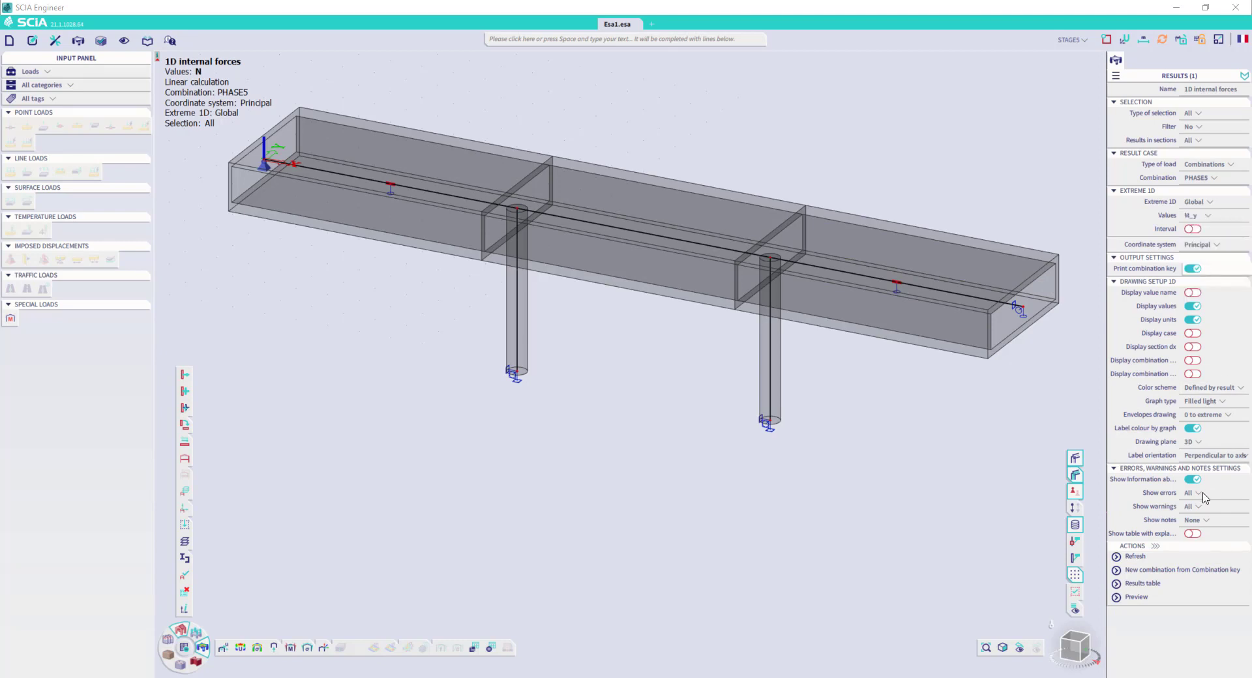
left_click(1136, 557)
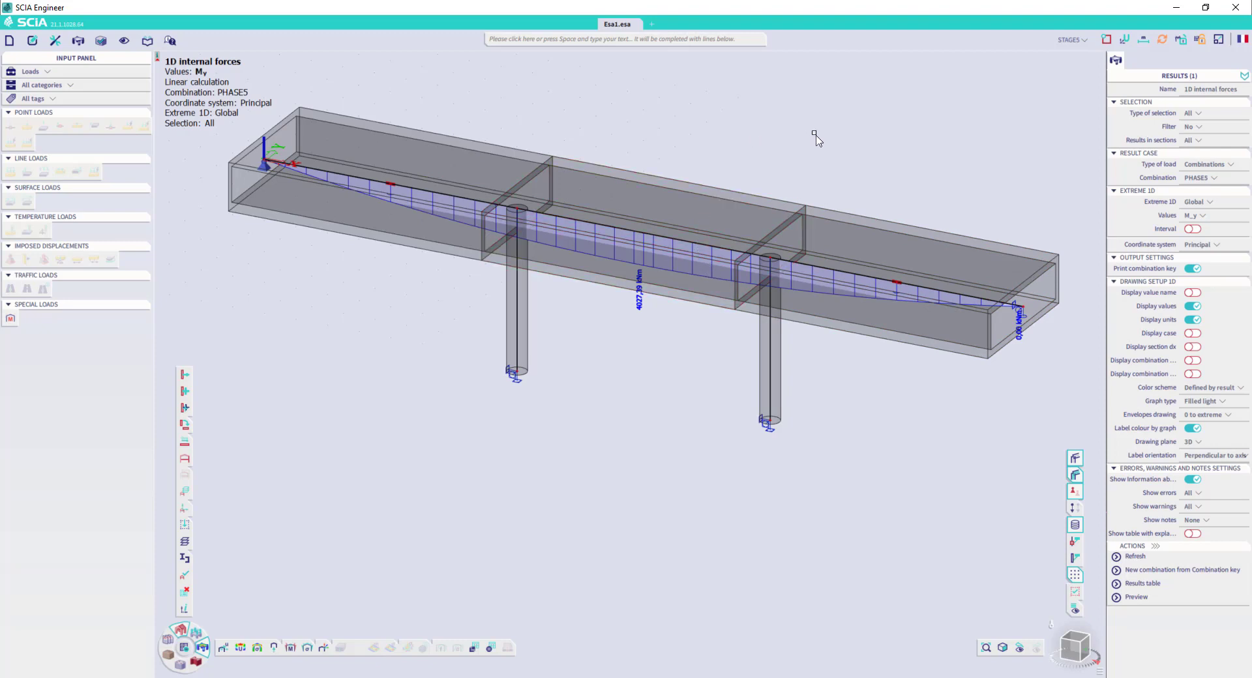
scroll(815, 137, "up", 2)
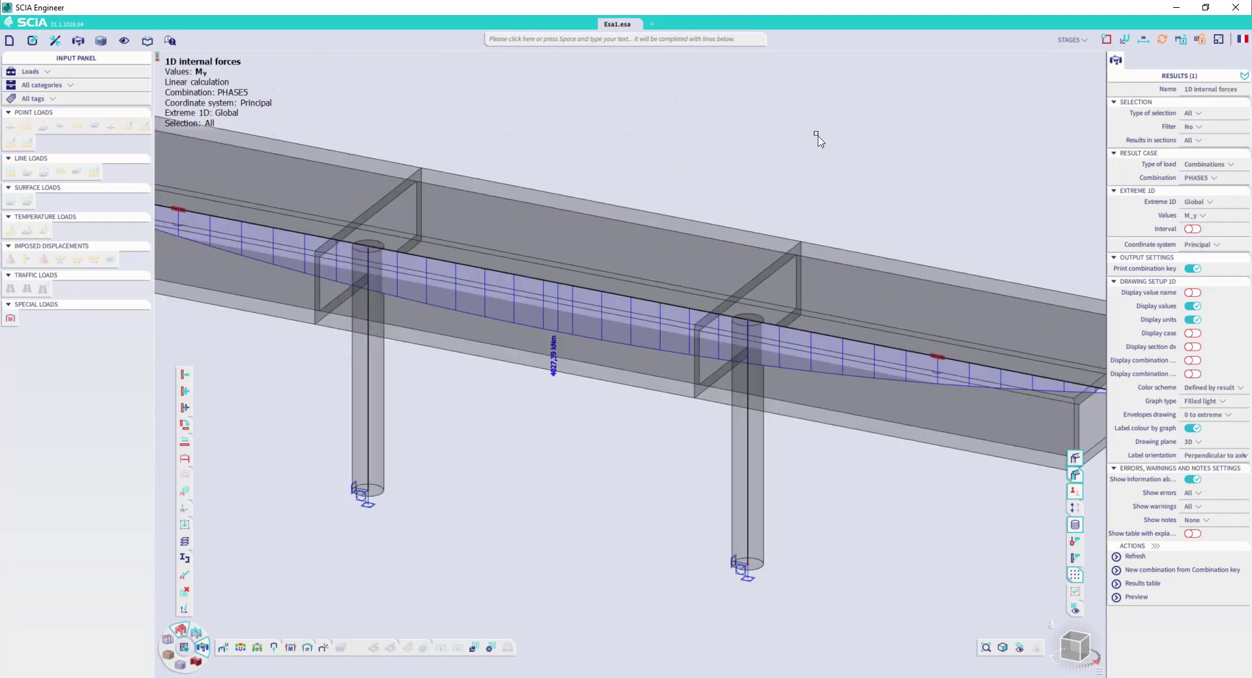
scroll(816, 137, "down", 2)
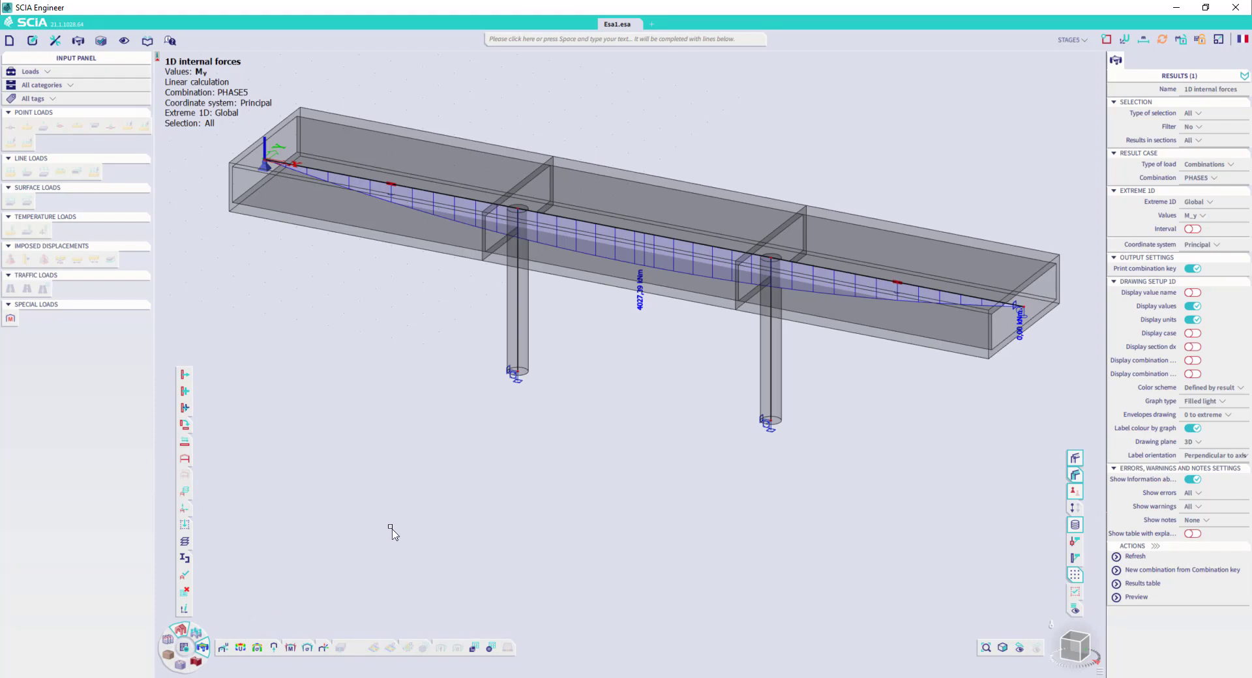
Display the 3D deformations with total displacement U_total for combination PHASE5.
left_click(241, 648)
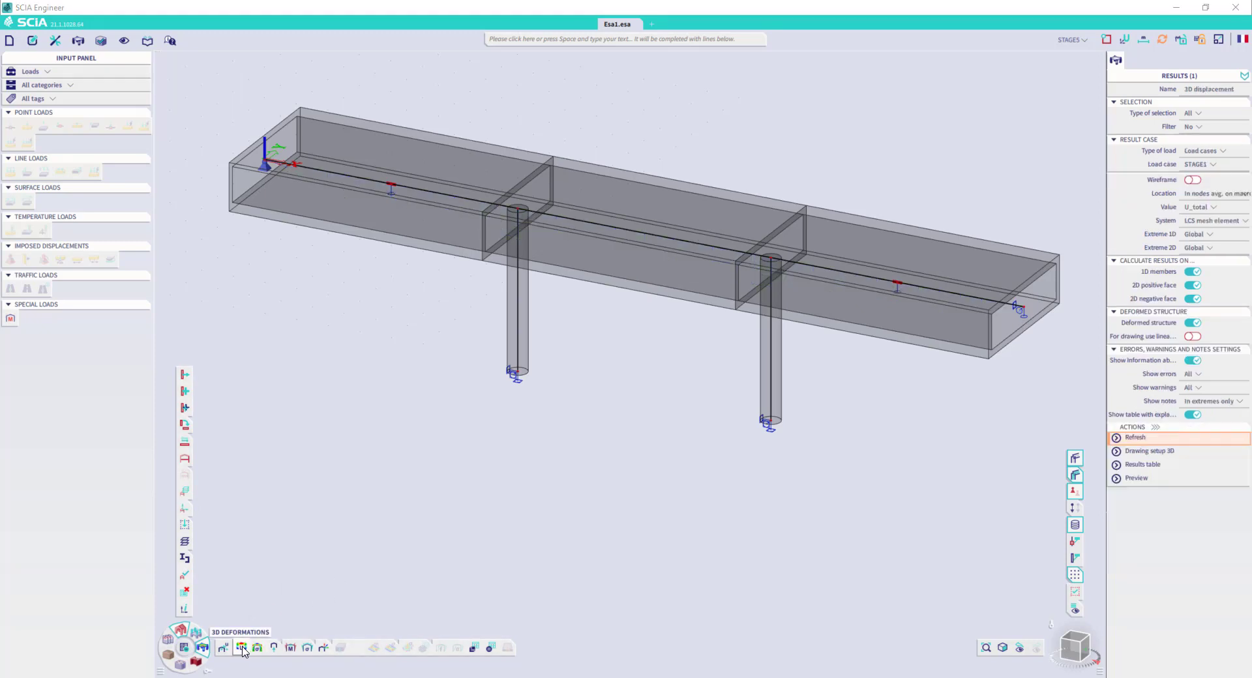
left_click(1214, 164)
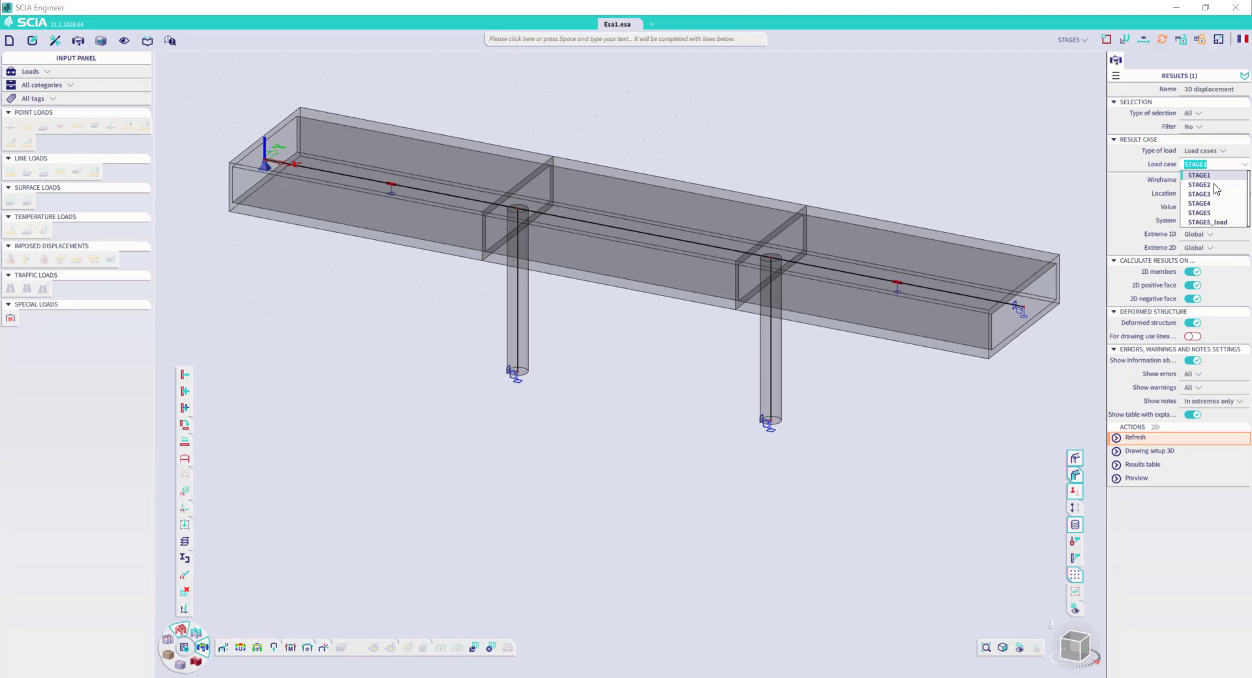
left_click(1232, 154)
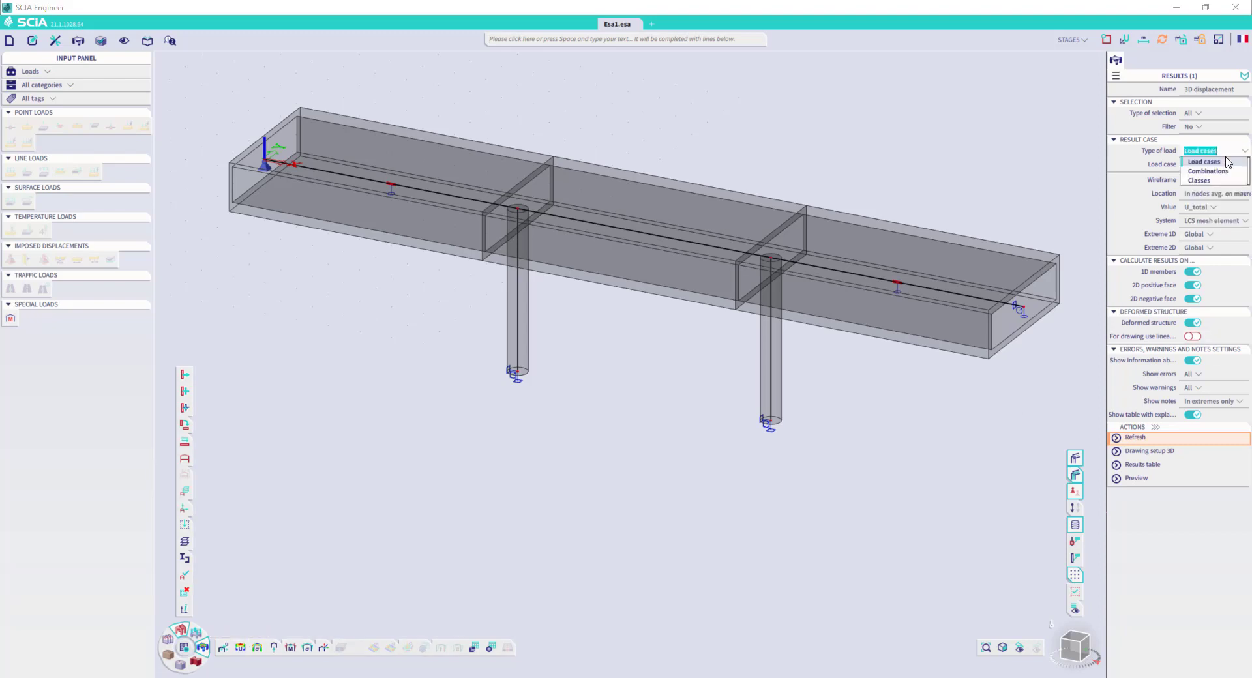
left_click(1224, 172)
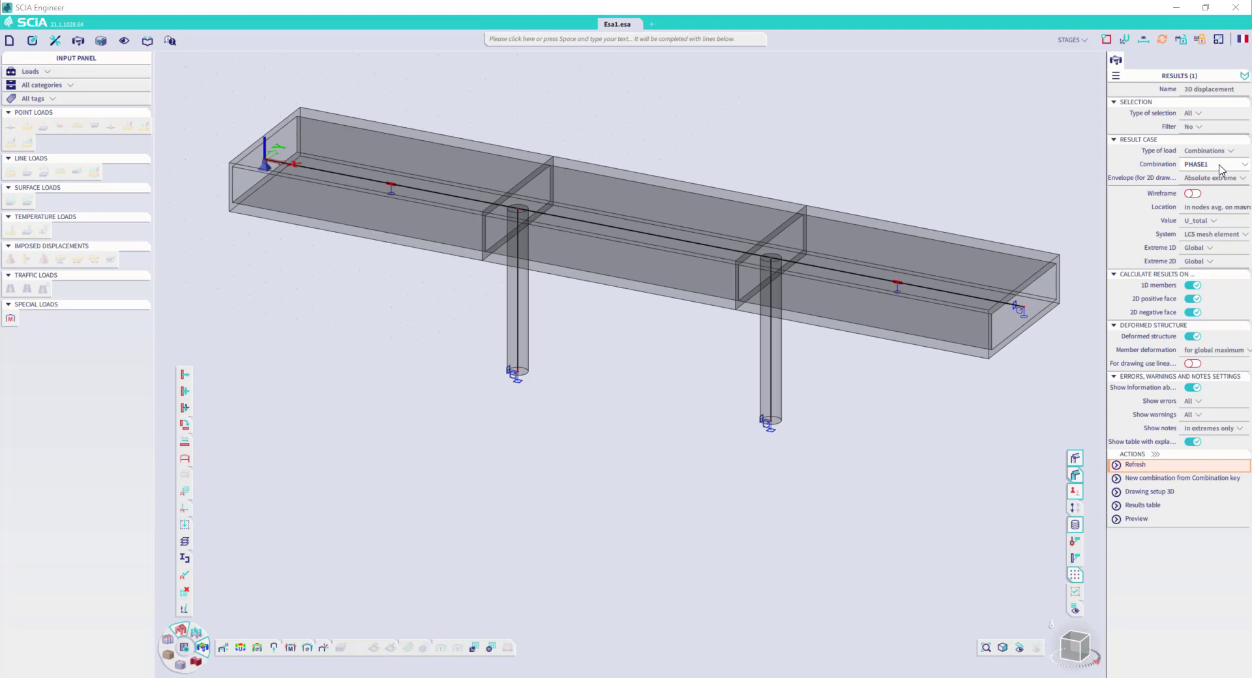
left_click(1221, 168)
left_click(1216, 219)
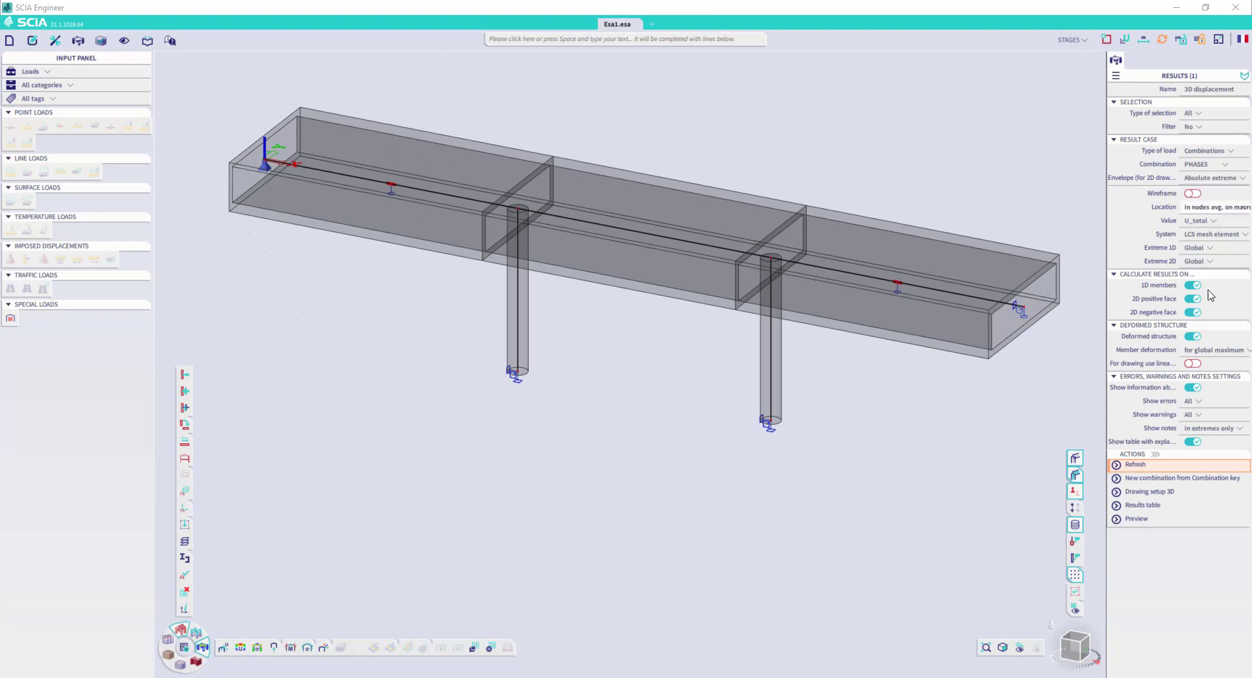
left_click(1144, 465)
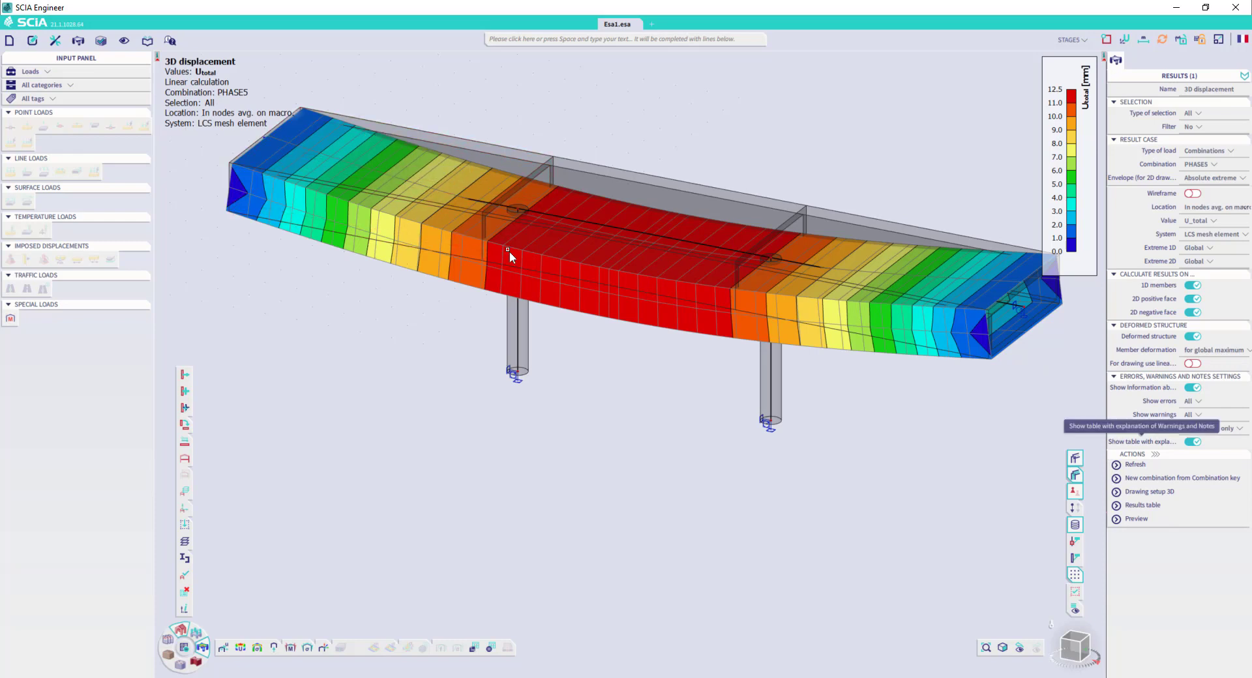
Display the 3D displacement U_total for combination PHASE2, and close the result display.
left_click(1227, 166)
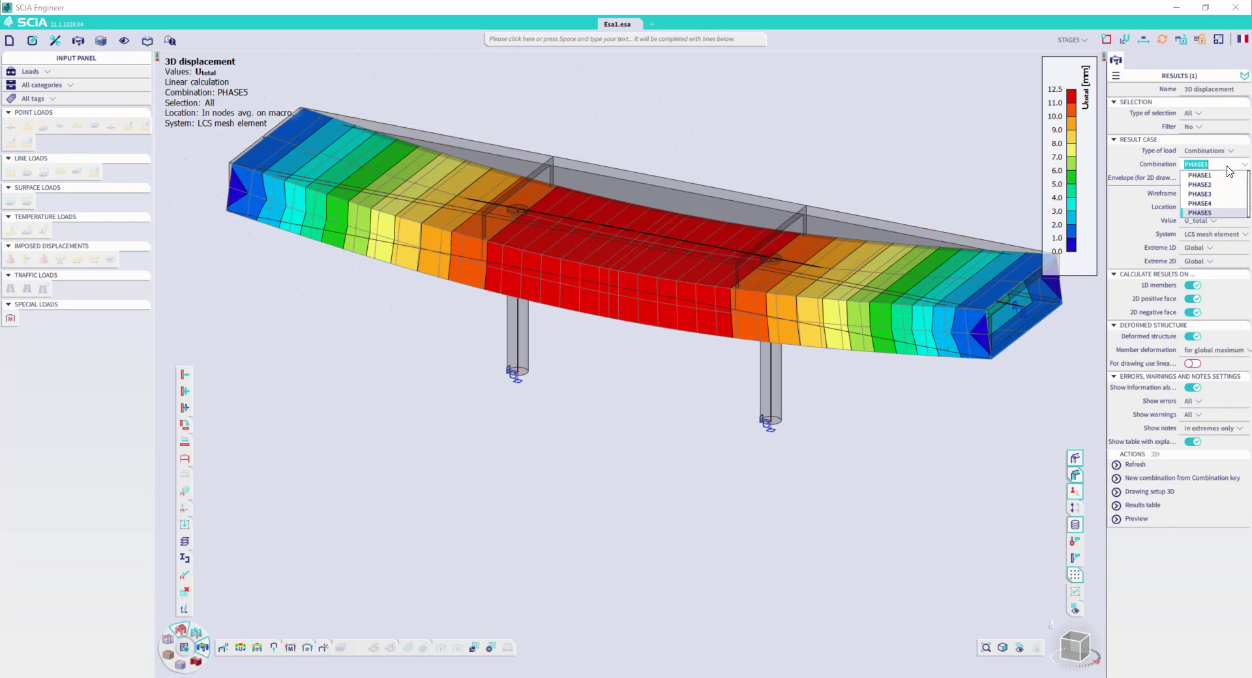
left_click(1224, 185)
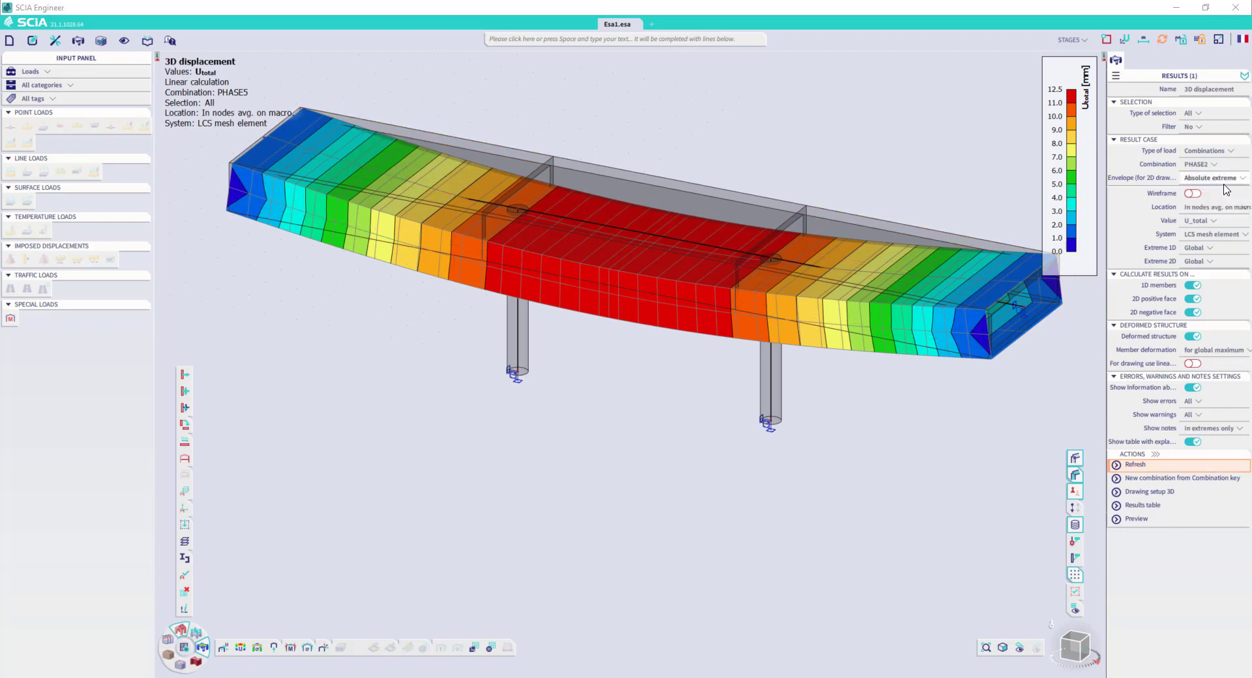
left_click(1155, 467)
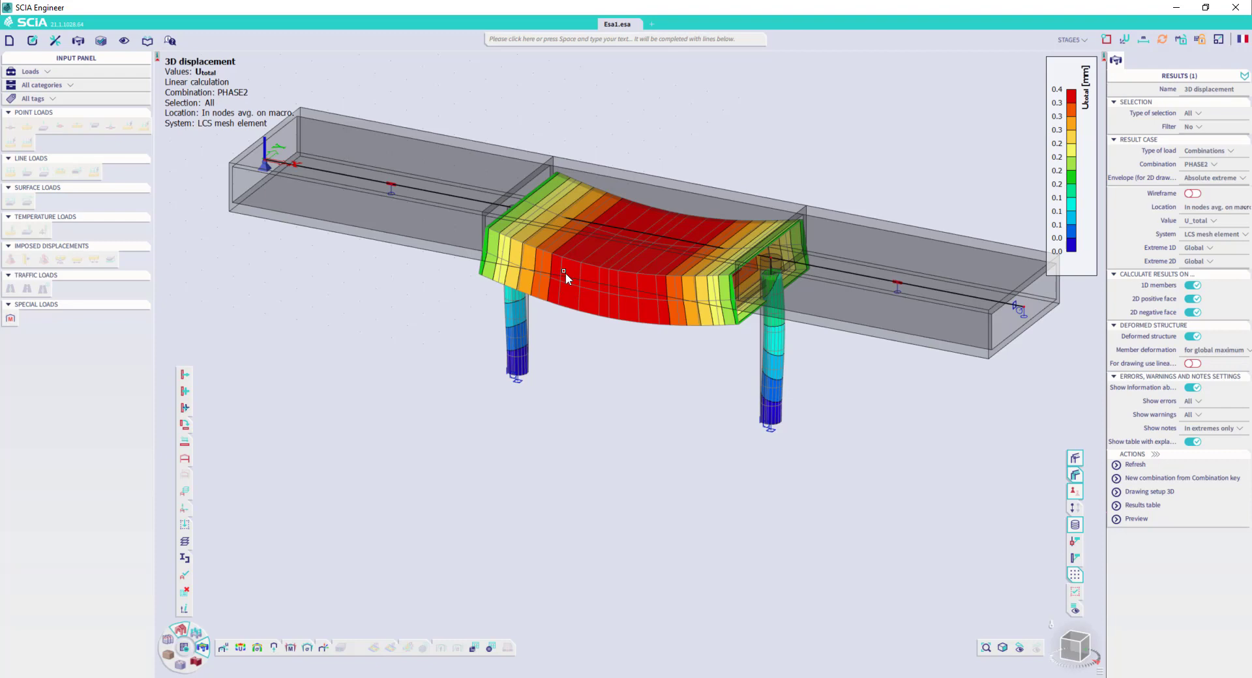
left_click(1133, 61)
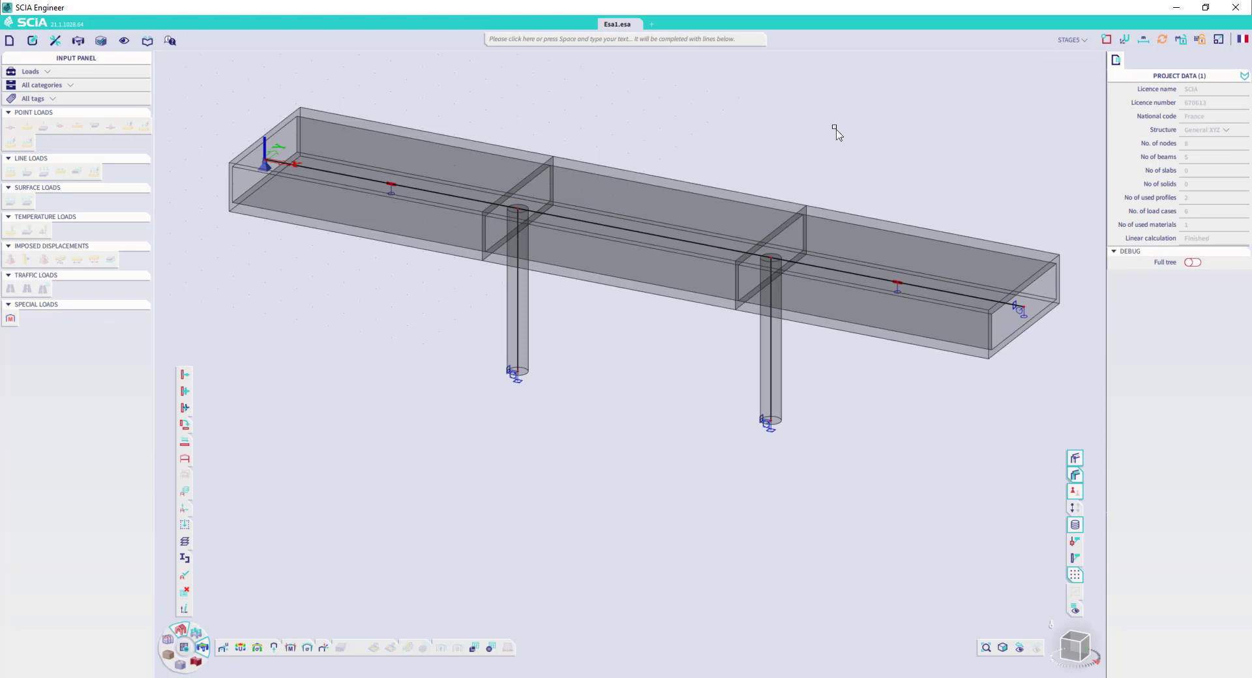
middle_click_drag(738, 163, 735, 177)
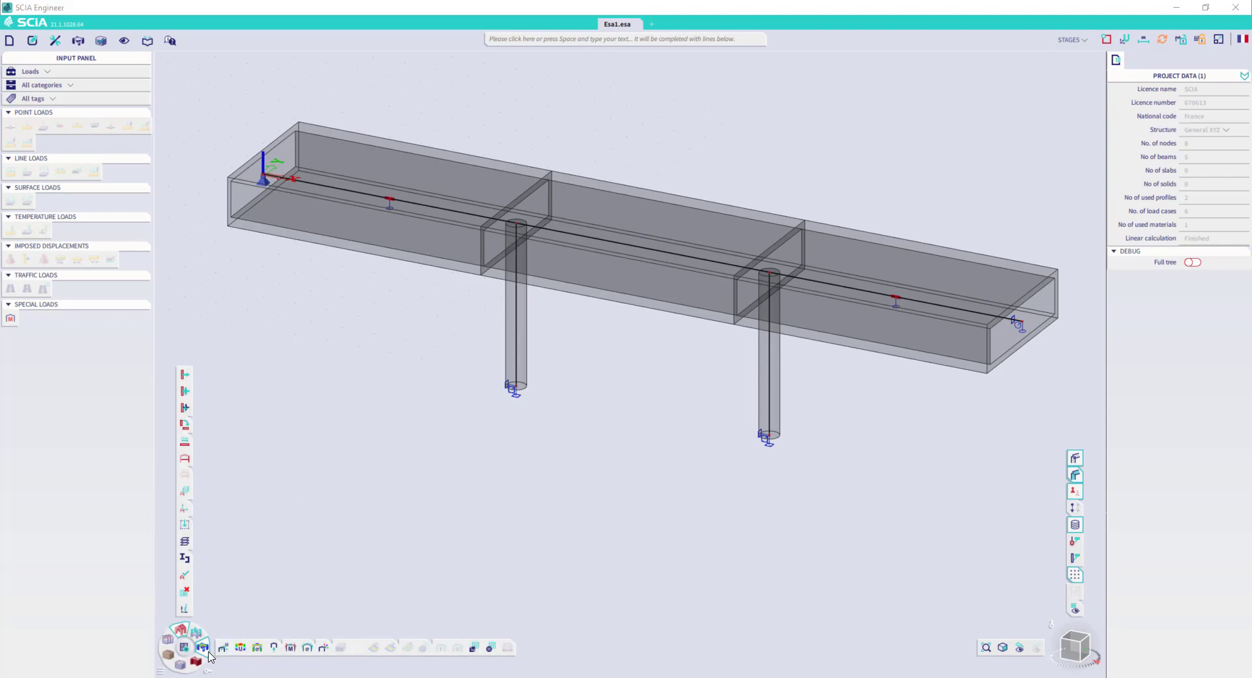
Switch to the design workstation to look for the concrete reinforcement design tools.
left_click(183, 666)
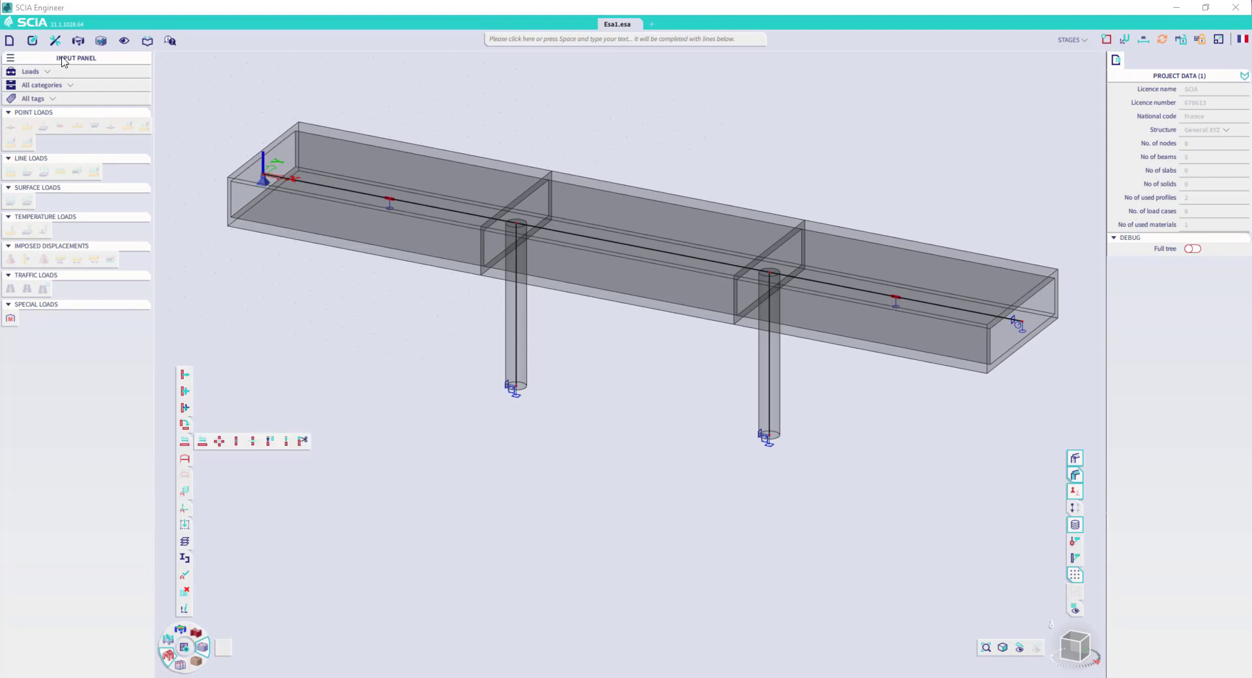
left_click(101, 42)
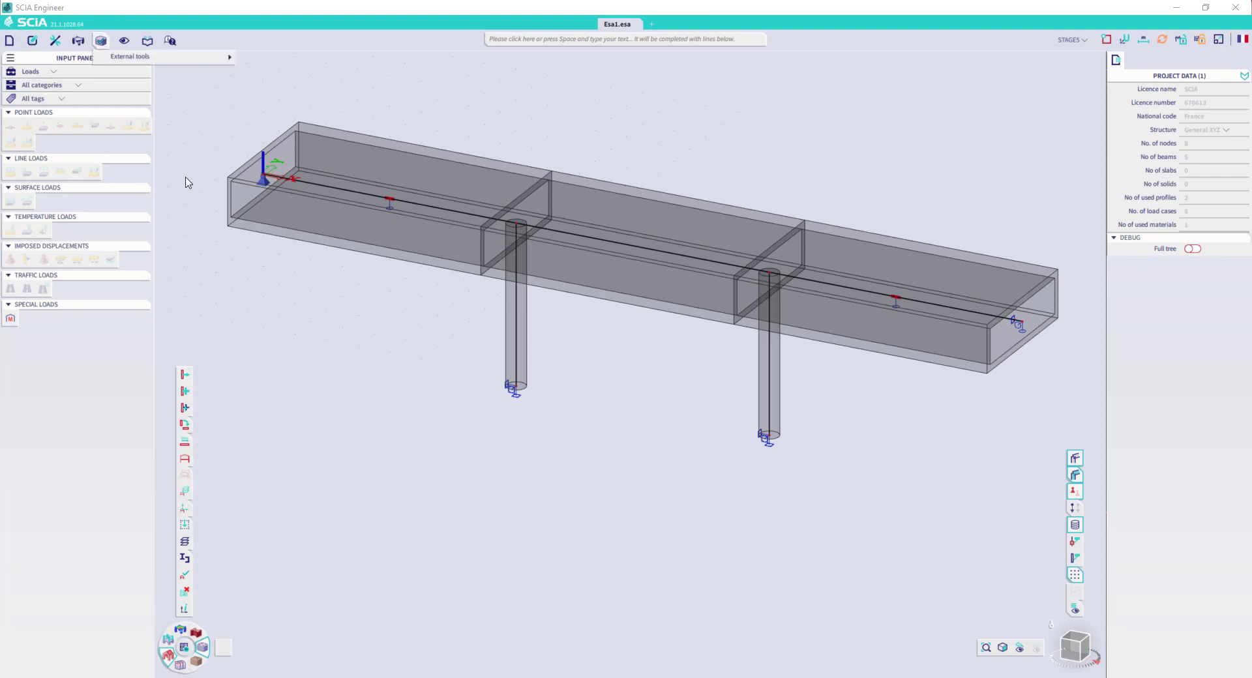
left_click(238, 328)
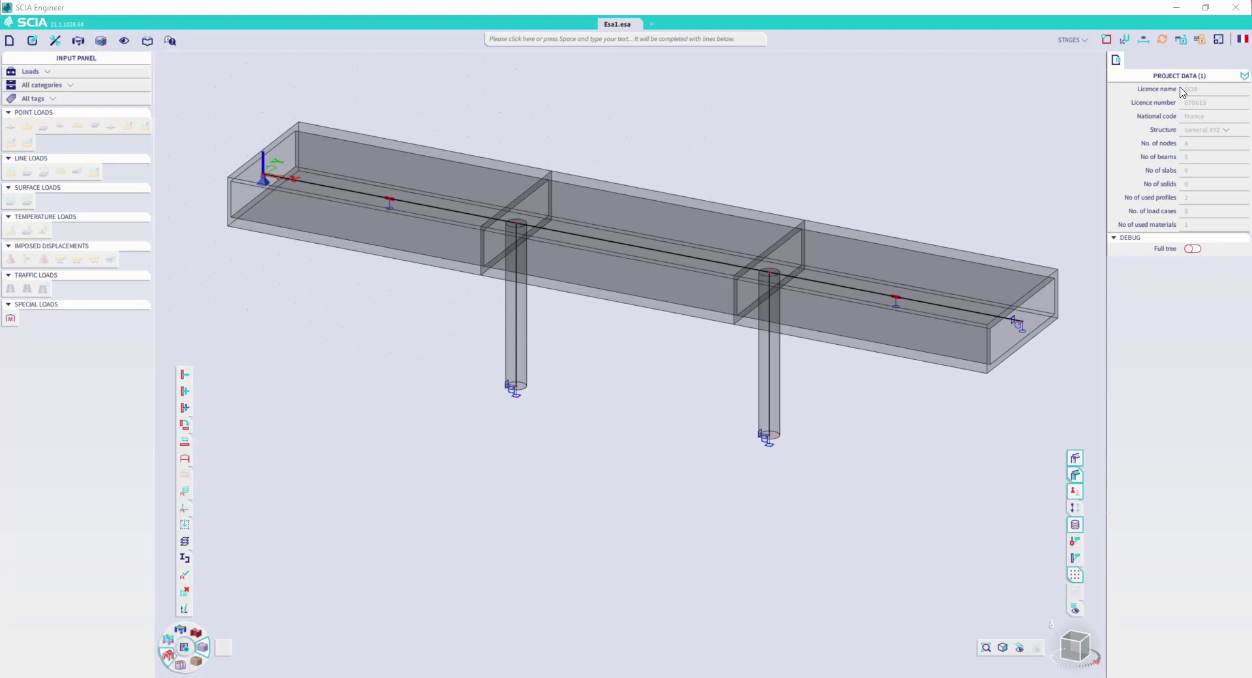
Change the project's national code to EC - EN with the French NF-EN NA national annex.
left_click(1244, 41)
left_click(9, 40)
left_click(40, 124)
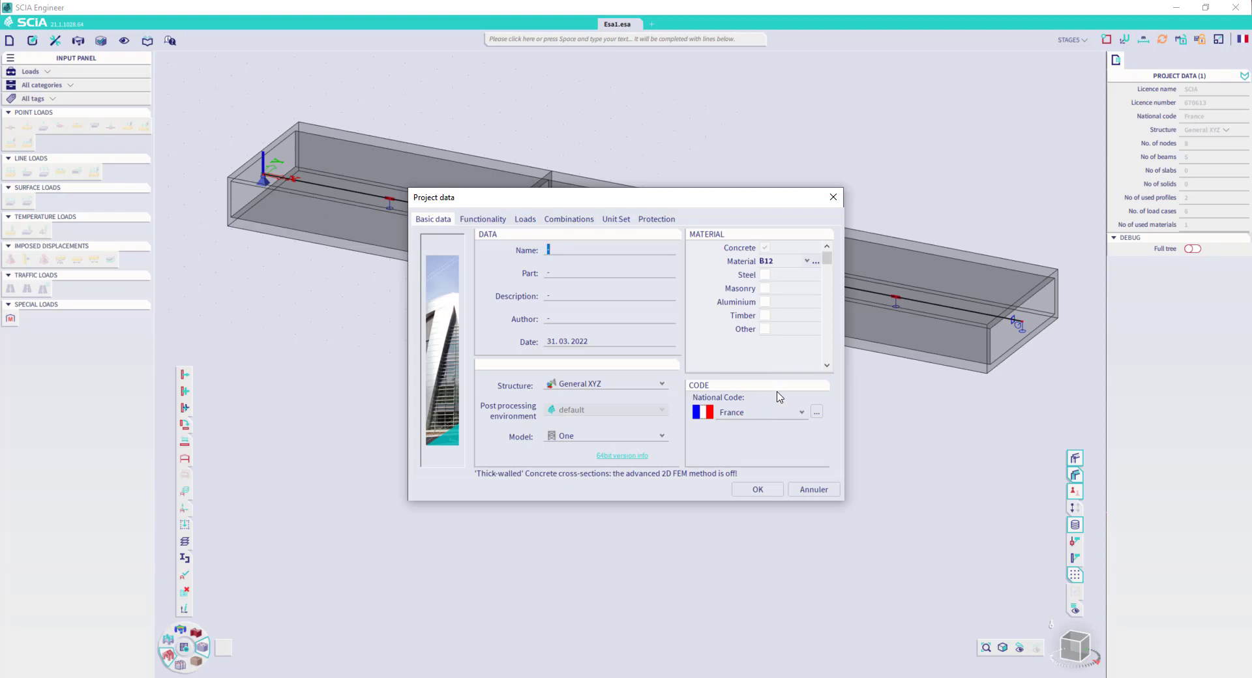
left_click(780, 413)
left_click(758, 427)
left_click(744, 424)
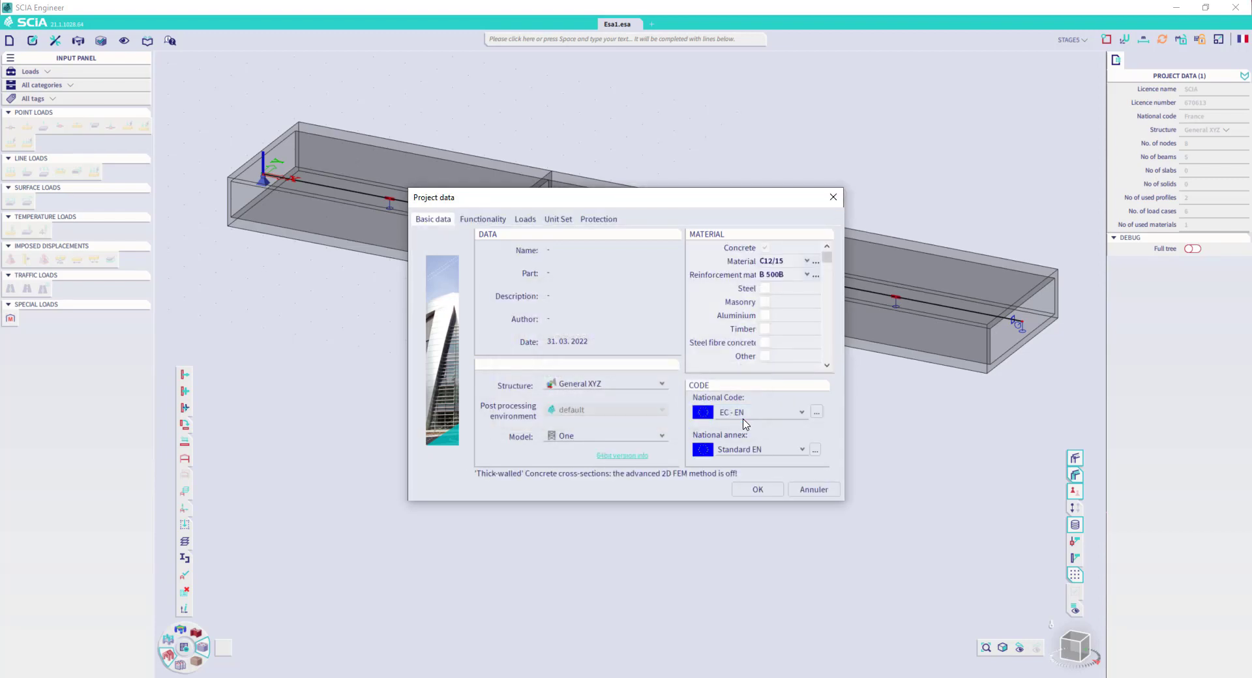
left_click(802, 449)
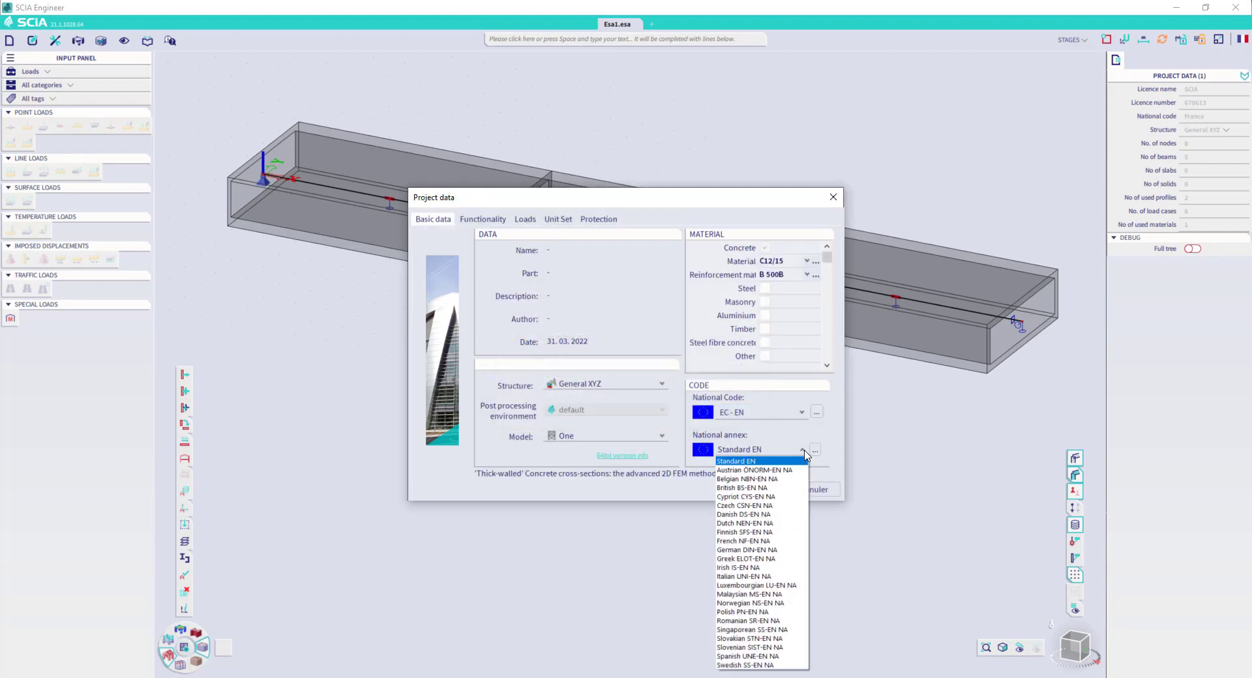
left_click(771, 542)
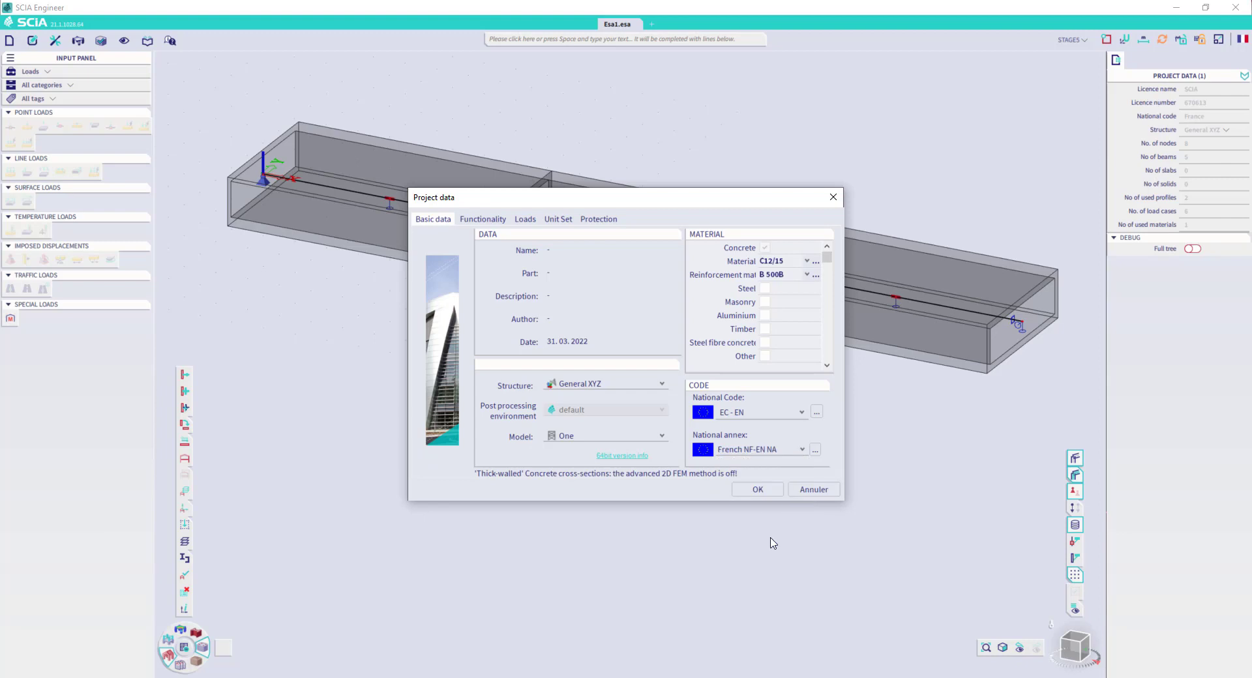
left_click(758, 490)
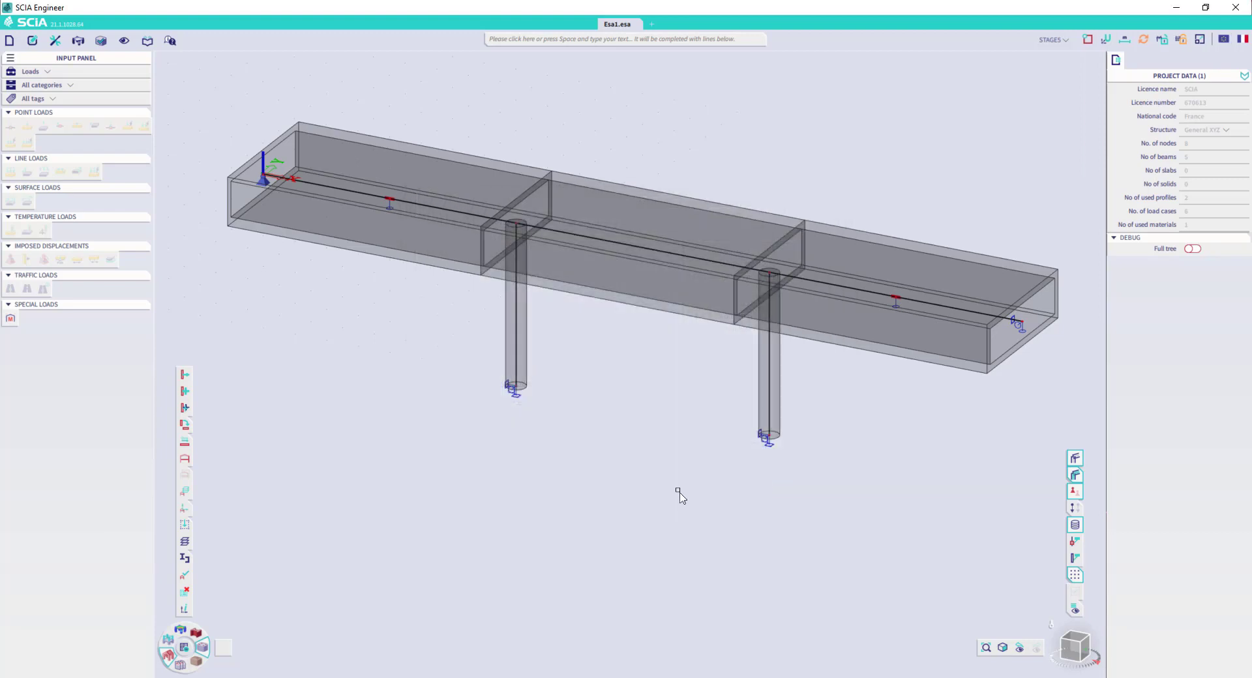
Rerun the linear analysis under the new code and dismiss the end-of-analysis report.
left_click(185, 649)
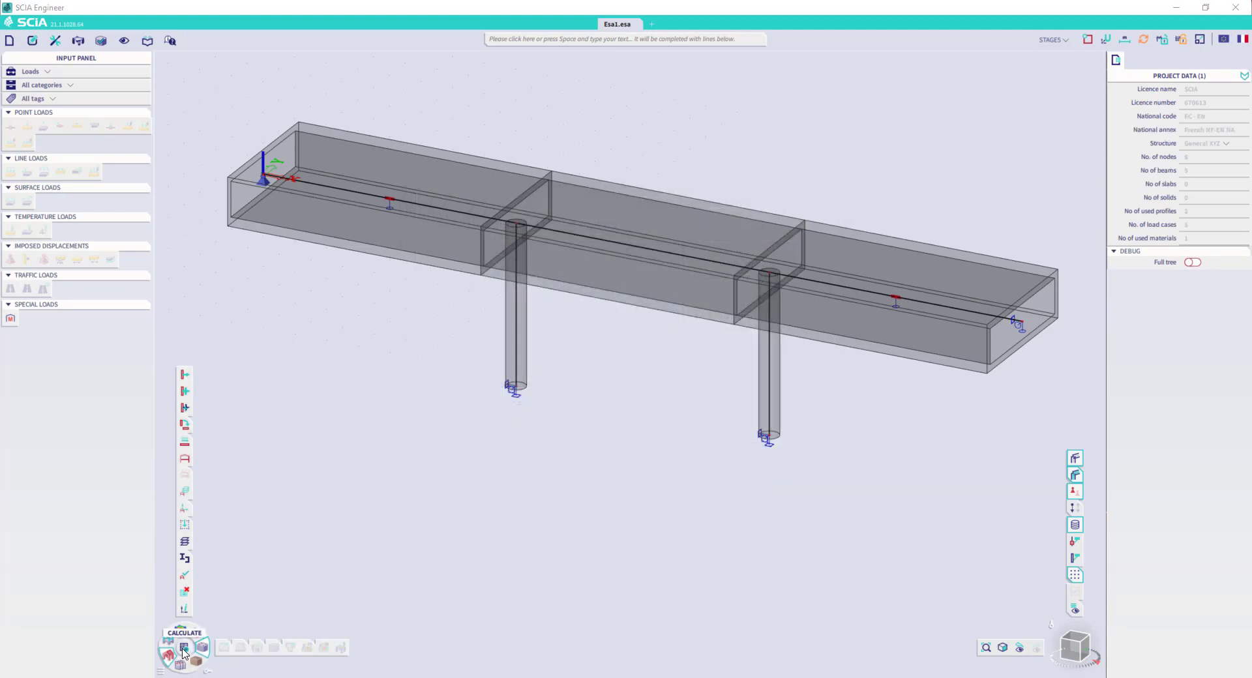
left_click(472, 505)
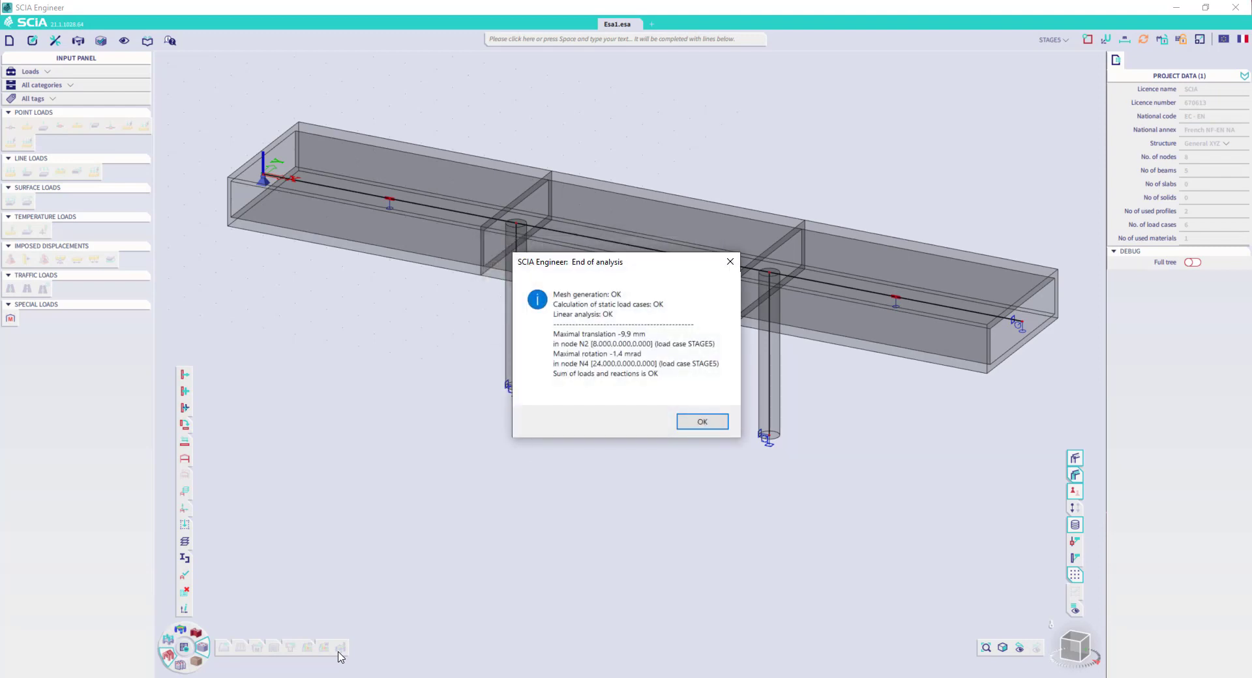
left_click(702, 422)
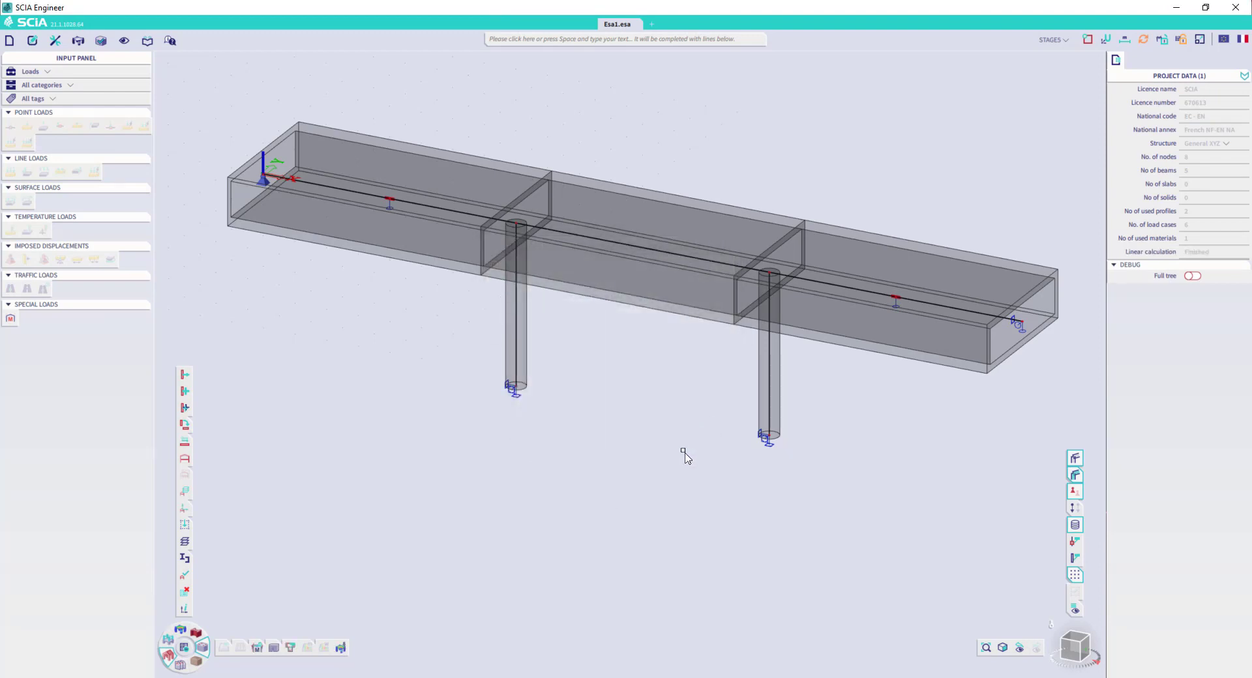
Run the 1D reinforcement design and display the required reinforcement As,req for combination PHASE2.
mouse_move(260, 649)
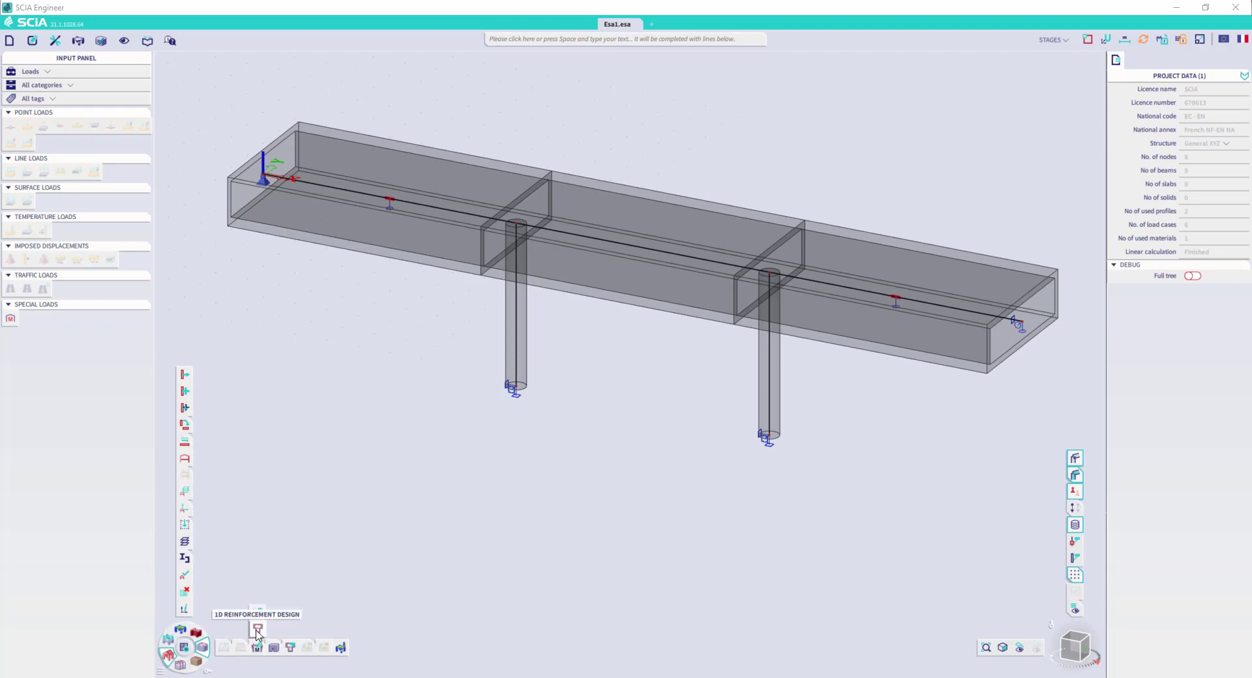
left_click(257, 631)
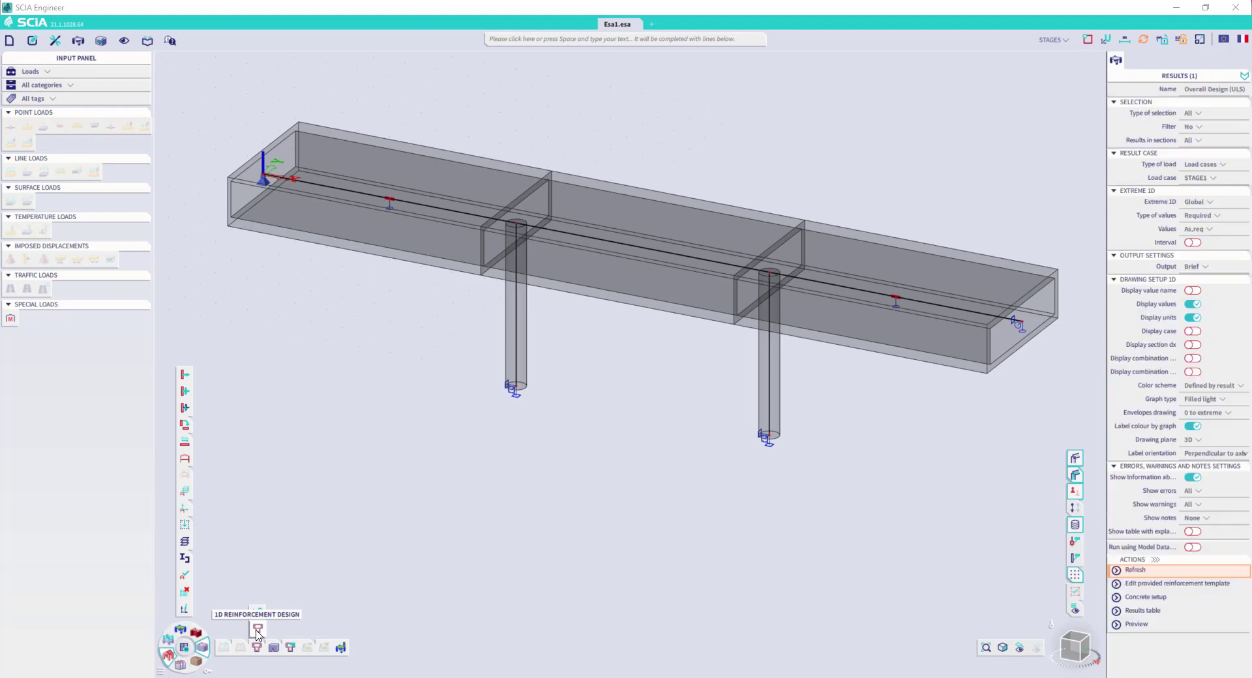
left_click(1213, 165)
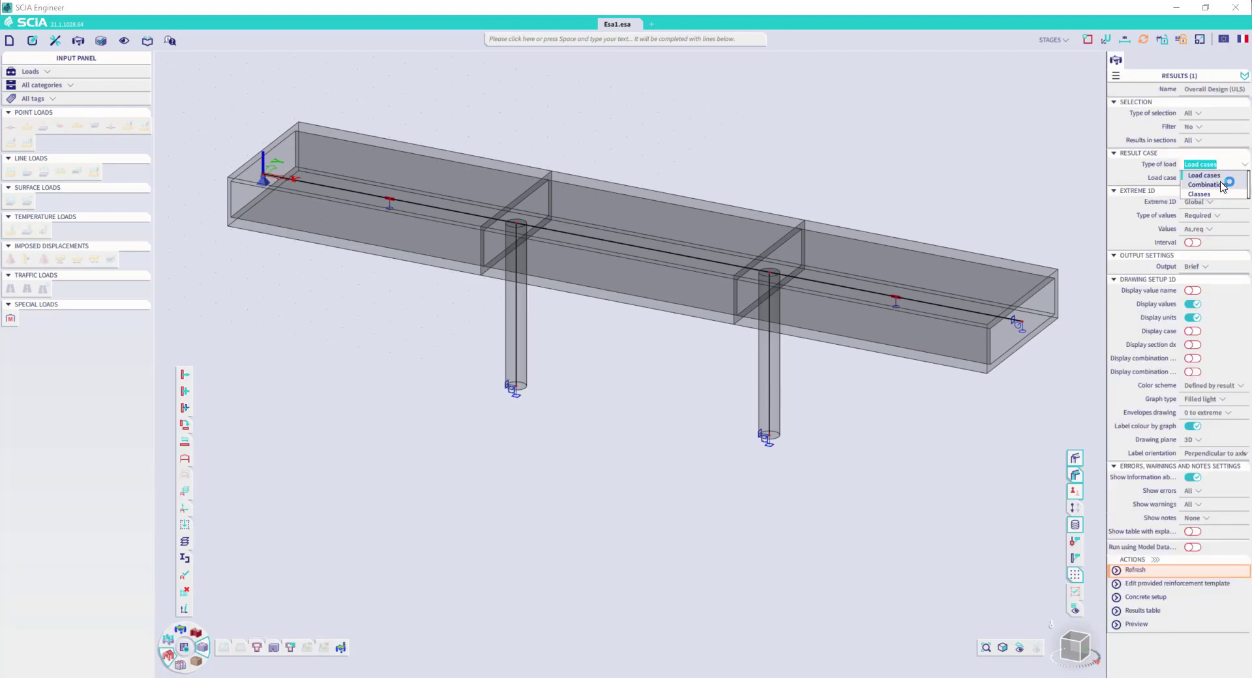
left_click(1220, 184)
left_click(1218, 183)
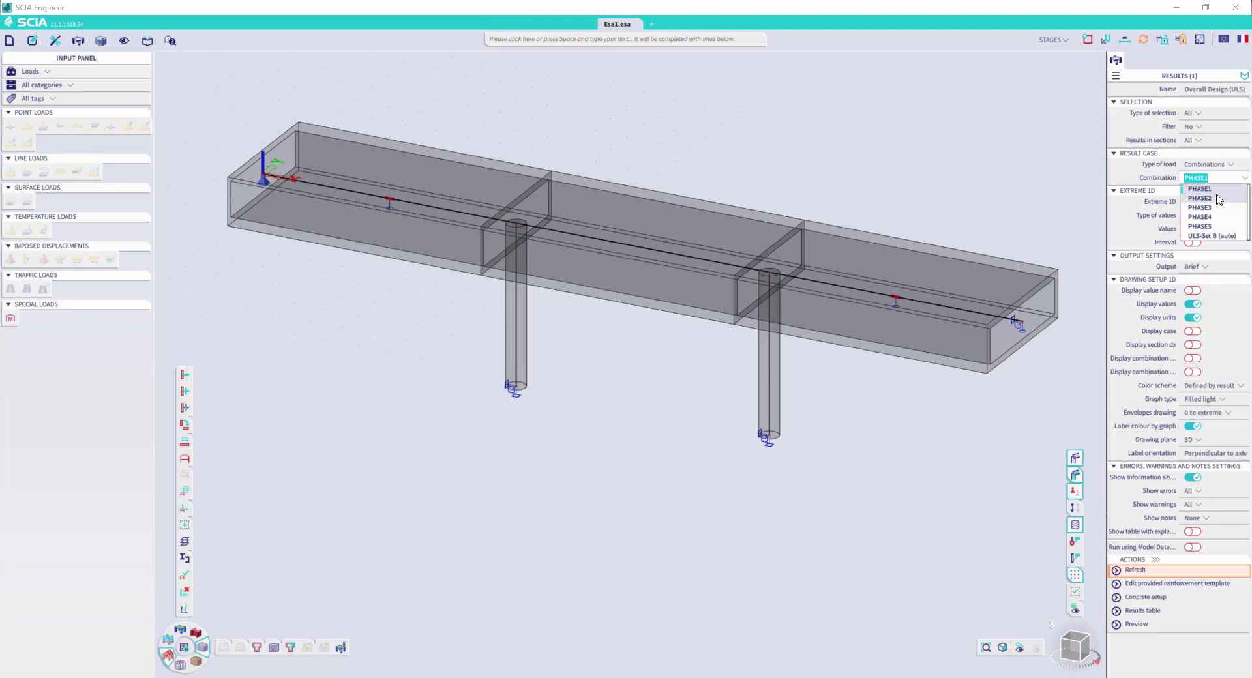
left_click(1218, 198)
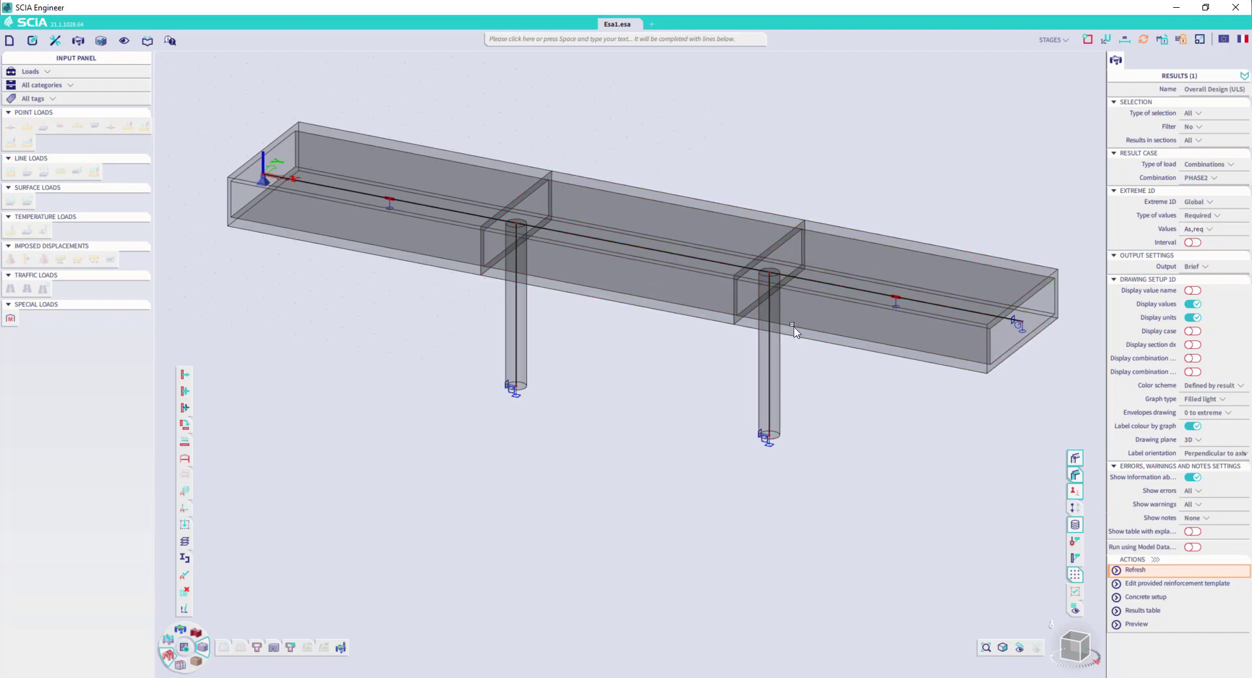
left_click(1124, 572)
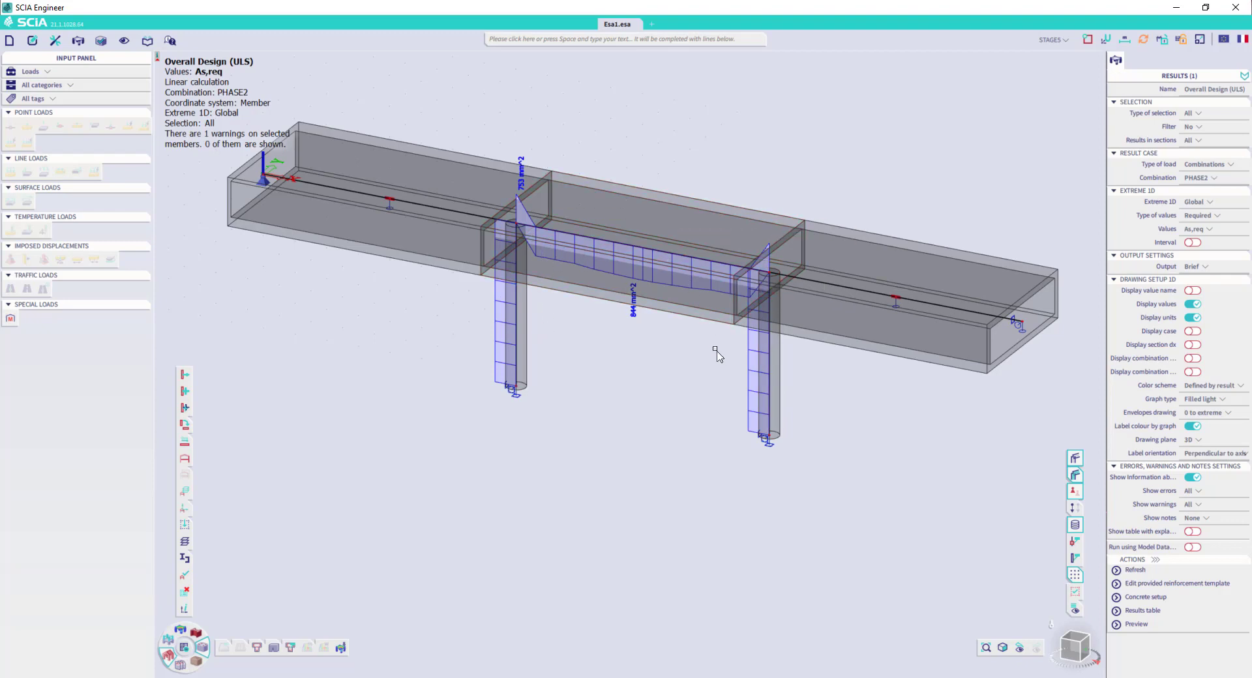
Display the required reinforcement As,req for combination PHASE5.
left_click(1229, 178)
left_click(1229, 179)
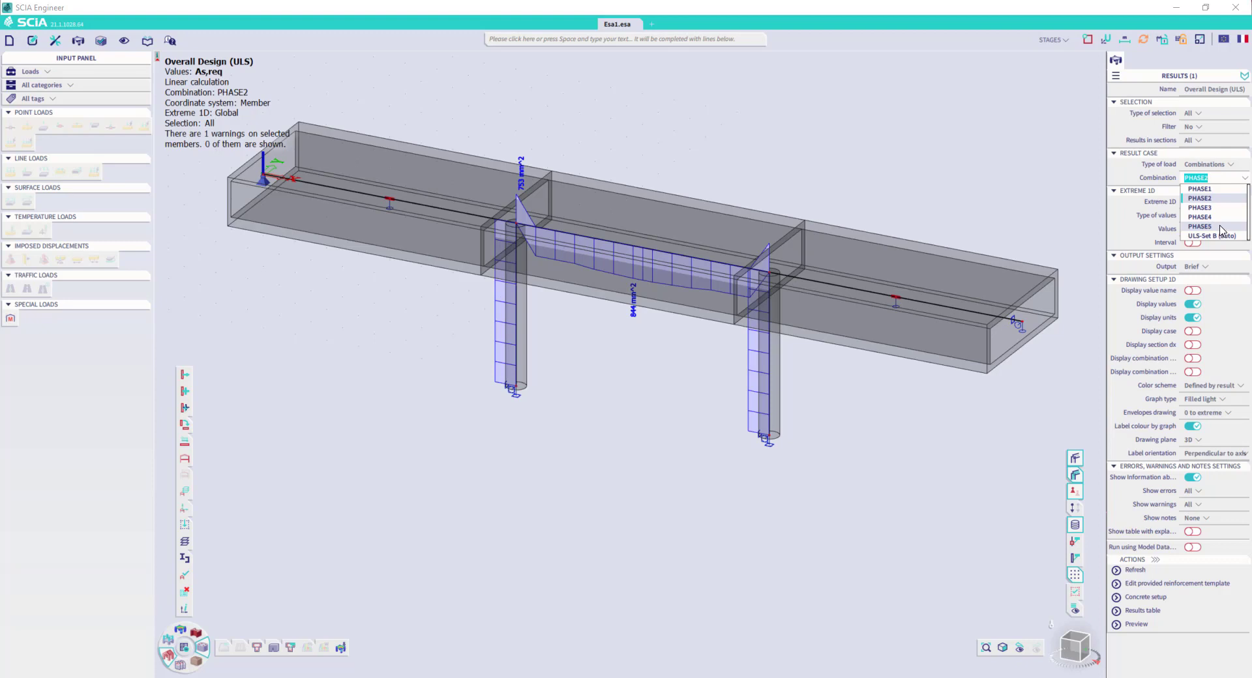
left_click(1221, 227)
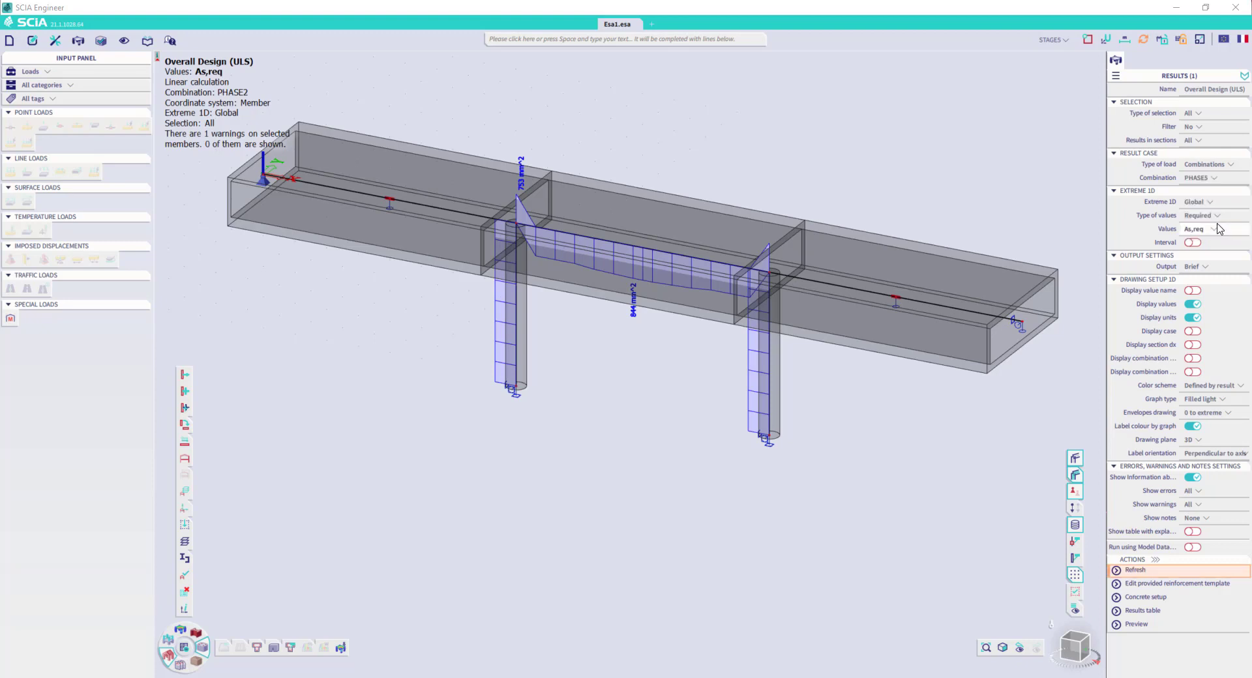
left_click(1148, 573)
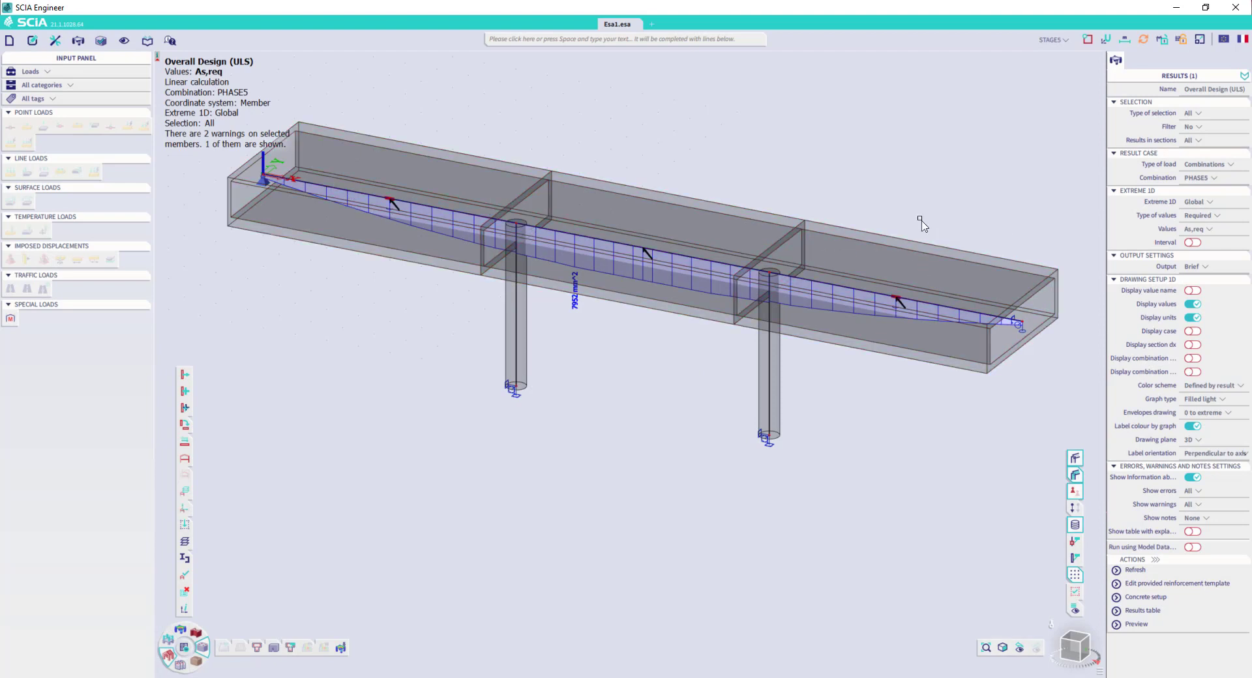
Display the required reinforcement As,req for the result class ALL PHASES, and close the reinforcement results.
left_click(1191, 165)
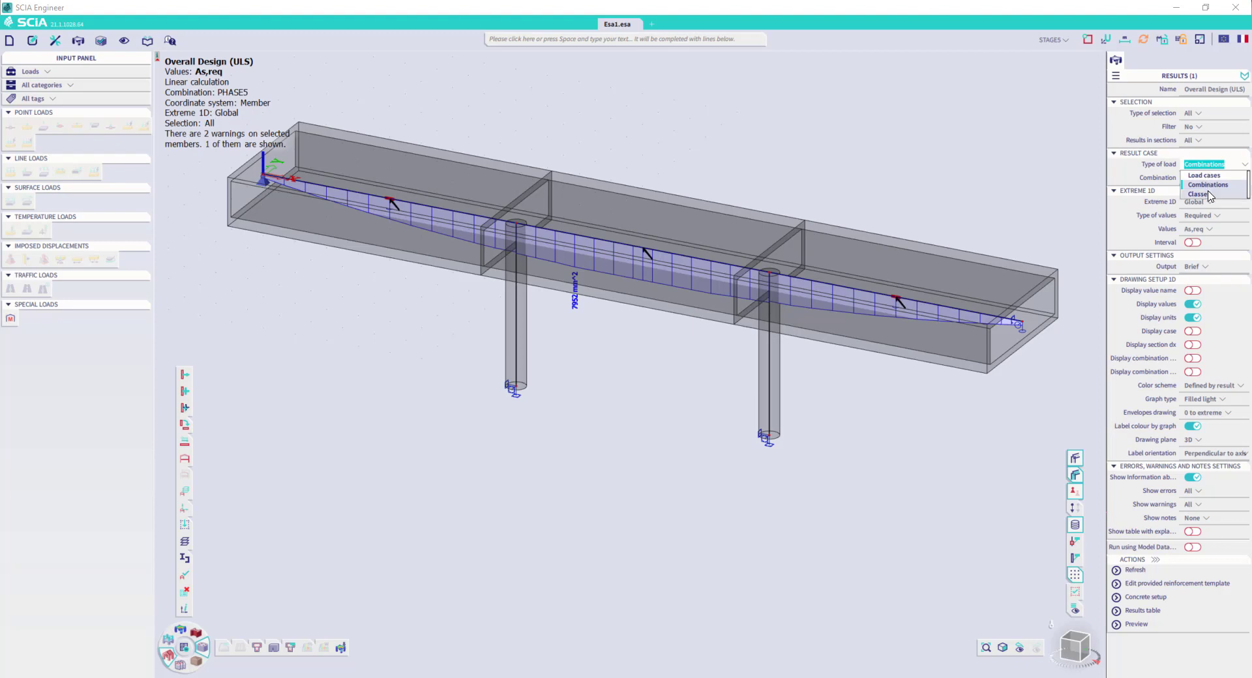
left_click(1199, 194)
left_click(1213, 178)
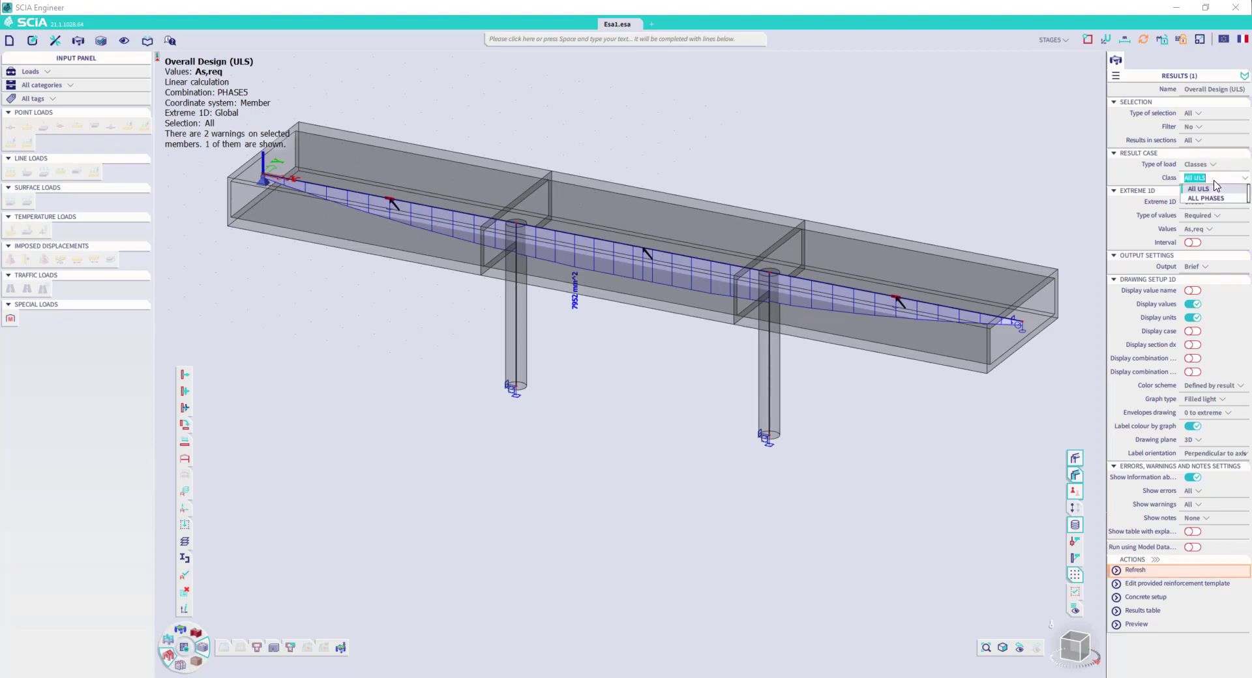
left_click(1216, 197)
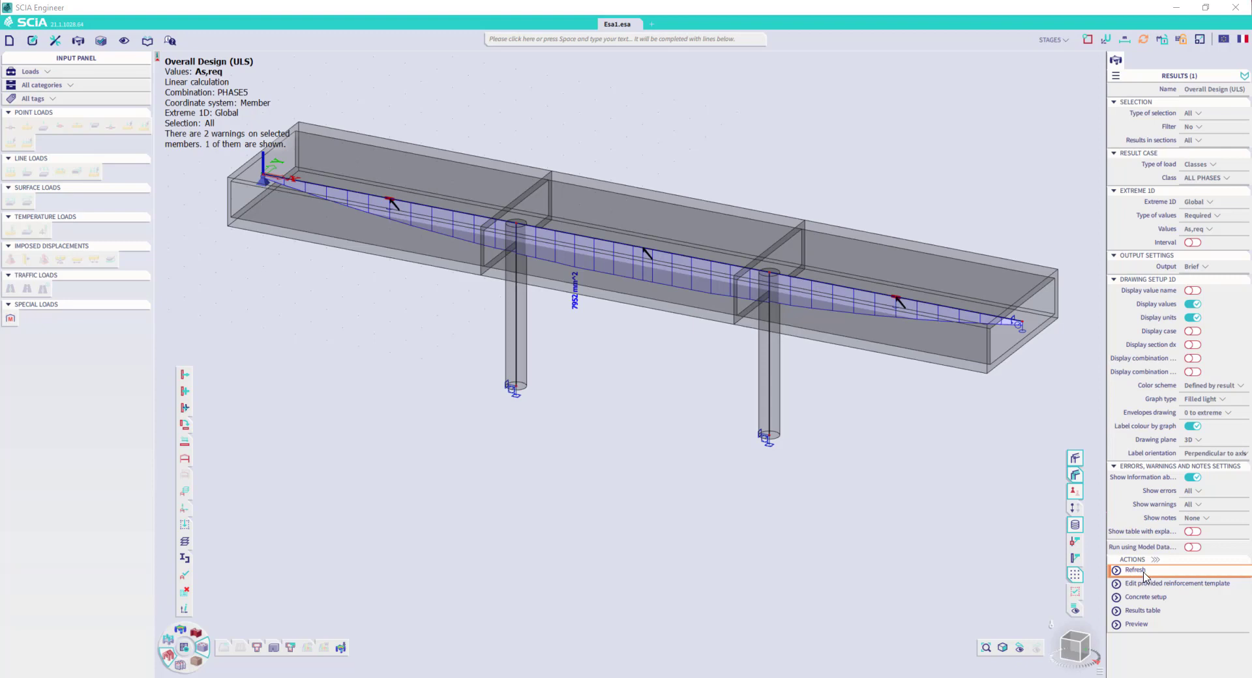
left_click(1144, 572)
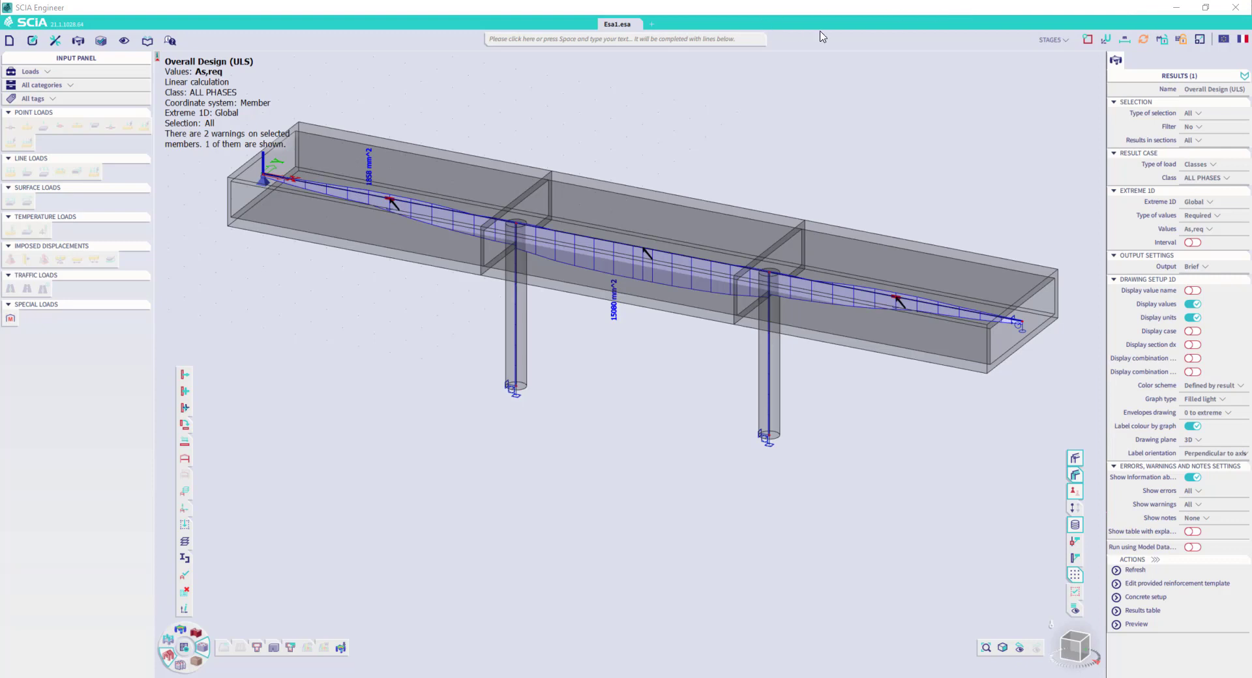
left_click_drag(1116, 60, 1134, 60)
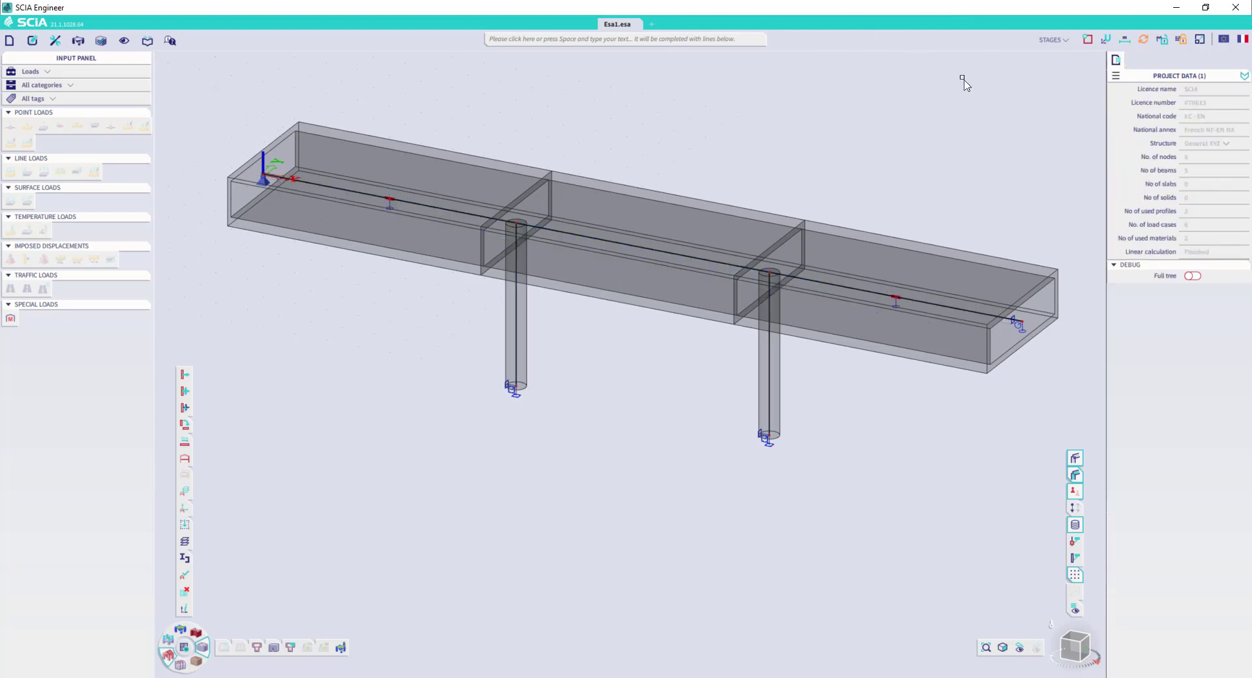
middle_click_drag(859, 118, 859, 149)
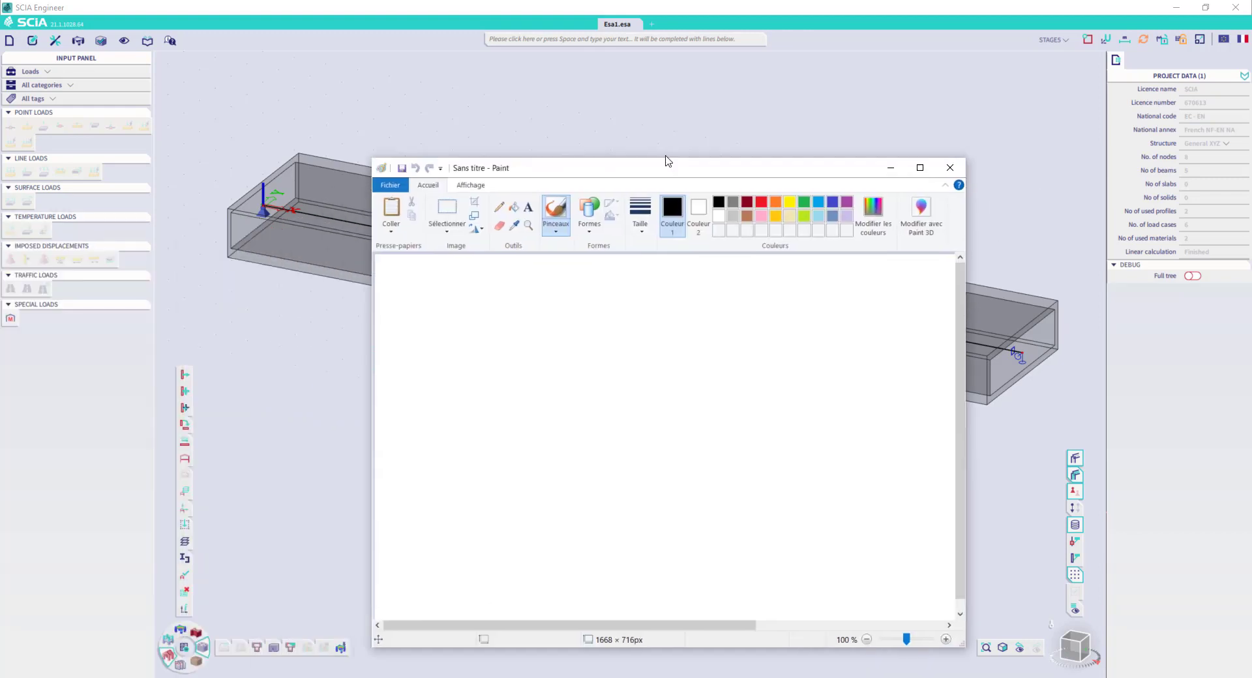
Switch to Paint, widen its window and draw a portal frame with straight lines: two columns, the first about 205 px tall, and a beam about 286 px long.
left_click_drag(666, 160, 612, 106)
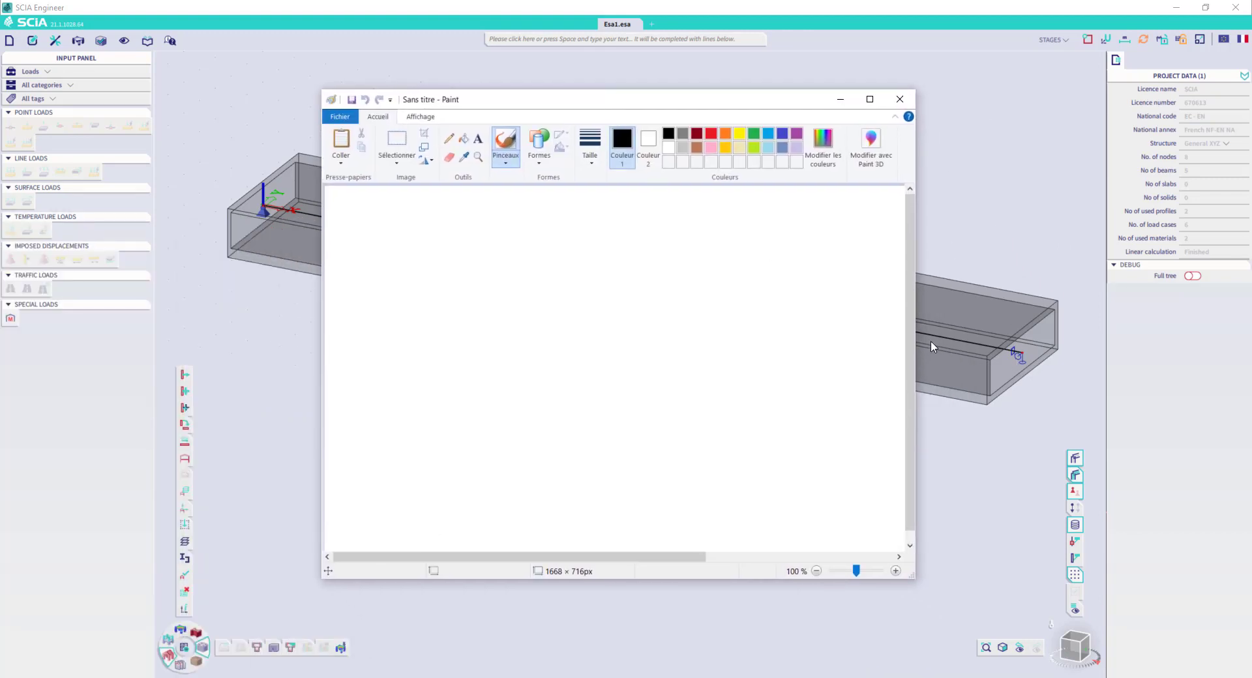
left_click_drag(920, 335, 1084, 335)
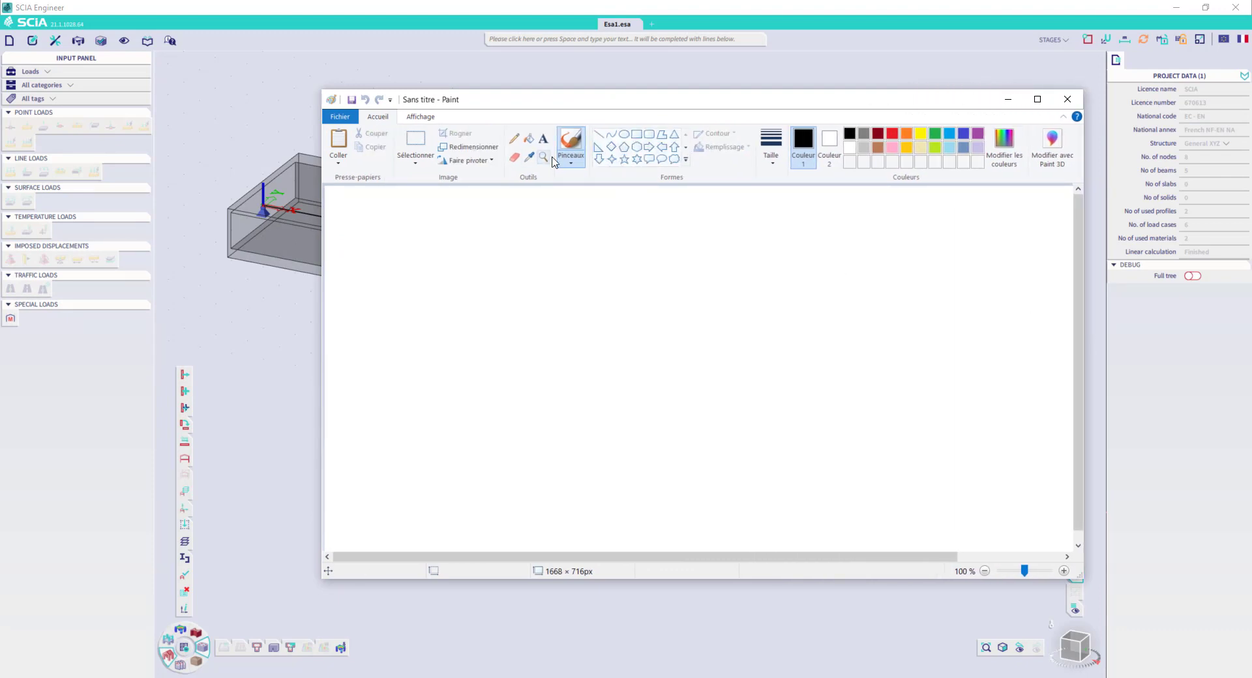
left_click(595, 137)
left_click_drag(583, 307, 584, 414)
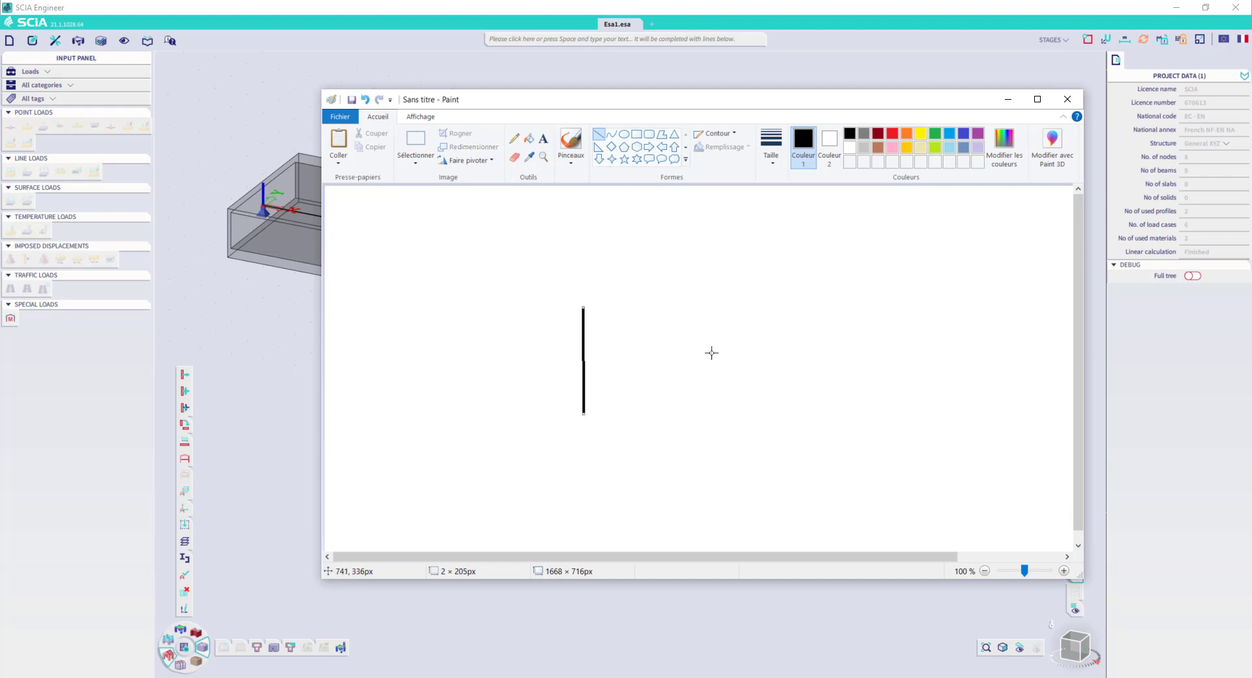
left_click_drag(732, 313, 733, 424)
left_click_drag(586, 307, 733, 309)
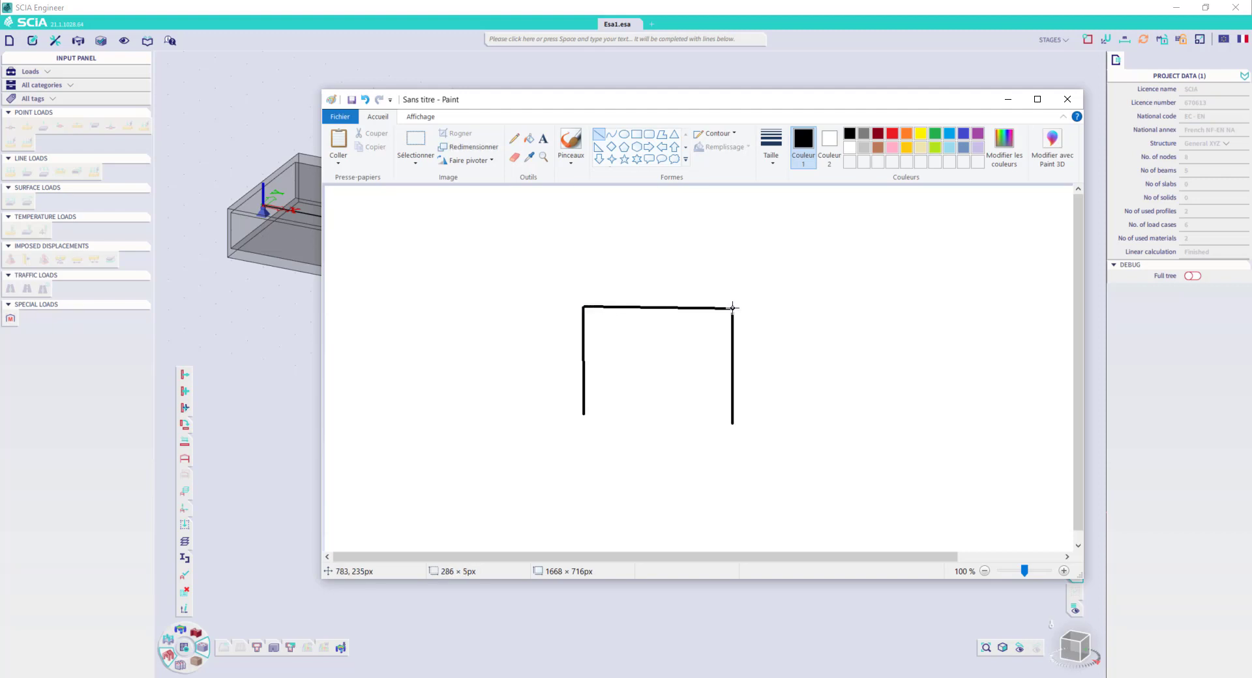
Draw hatched fixed-support symbols at both column feet and move the whole frame to the upper-left area of the canvas.
mouse_move(569, 415)
left_mouse_down()
mouse_move(601, 415)
mouse_move(570, 416)
mouse_move(571, 431)
mouse_move(597, 419)
left_mouse_up()
left_click_drag(715, 416, 745, 416)
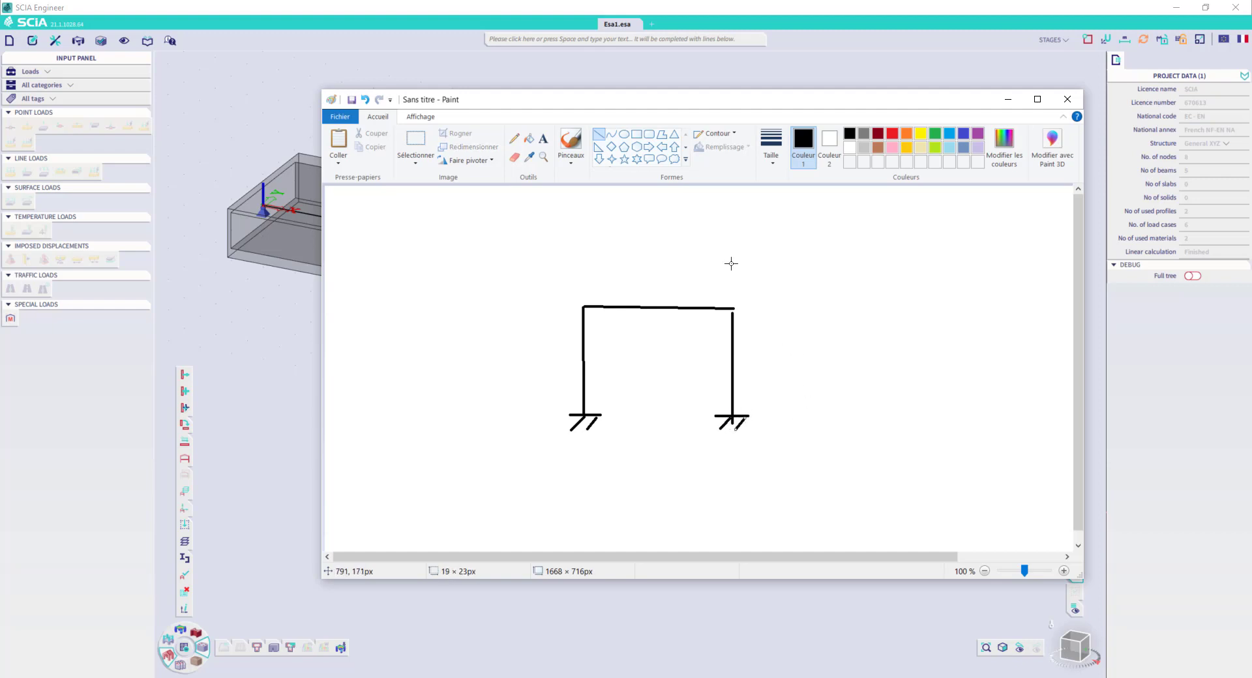
left_click(416, 140)
left_click_drag(533, 252, 791, 465)
left_click_drag(698, 256, 548, 187)
Maximize the drawing window and enlarge the canvas to 1885 × 997 px.
left_click_drag(699, 580, 715, 653)
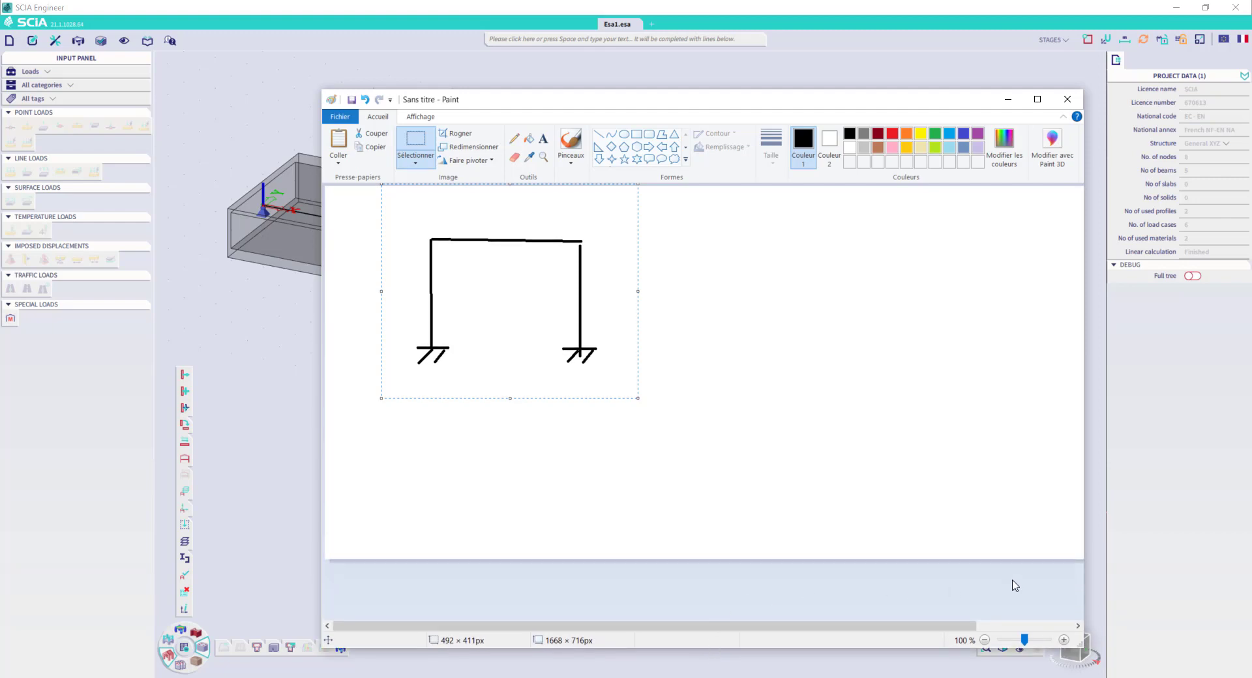
left_click(1045, 108)
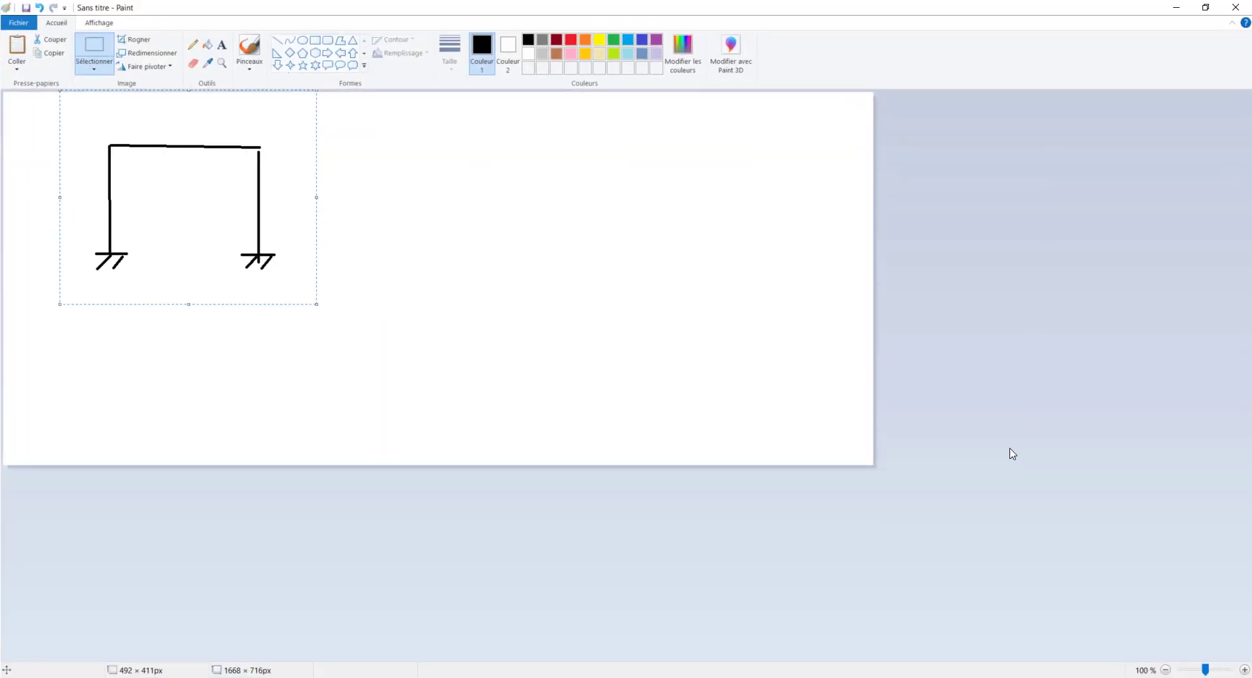
left_click(872, 465)
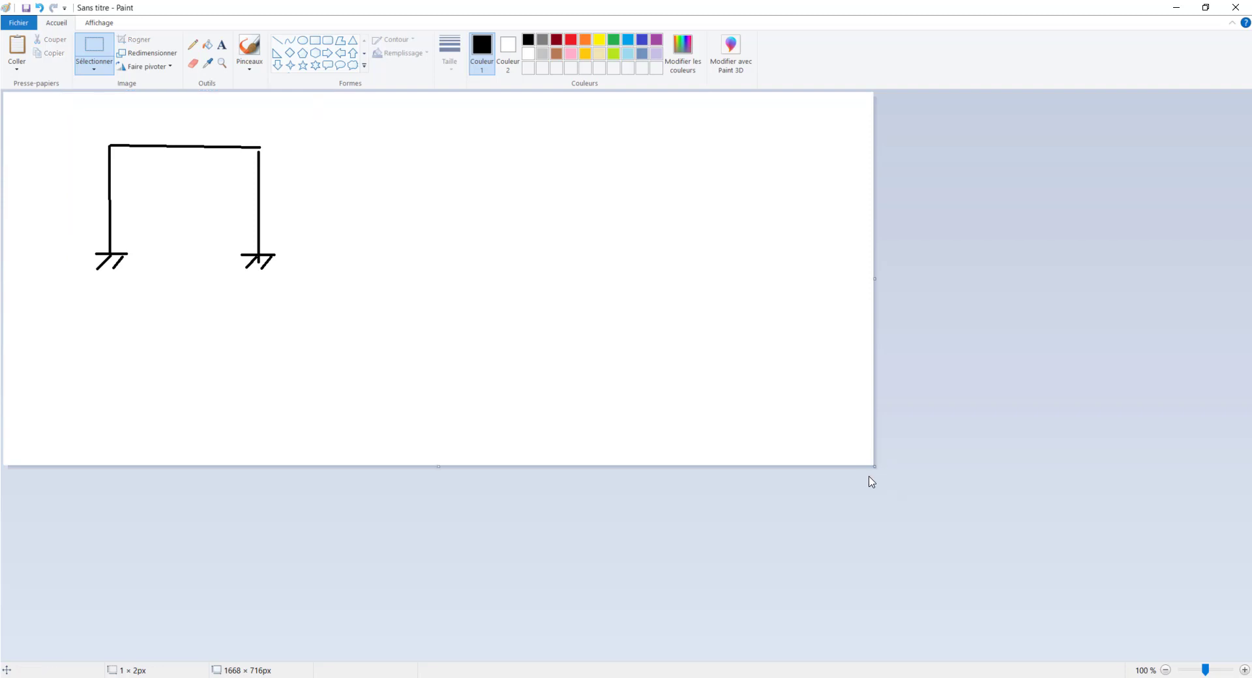
mouse_move(871, 467)
left_mouse_down()
mouse_move(950, 571)
mouse_move(928, 565)
left_mouse_up()
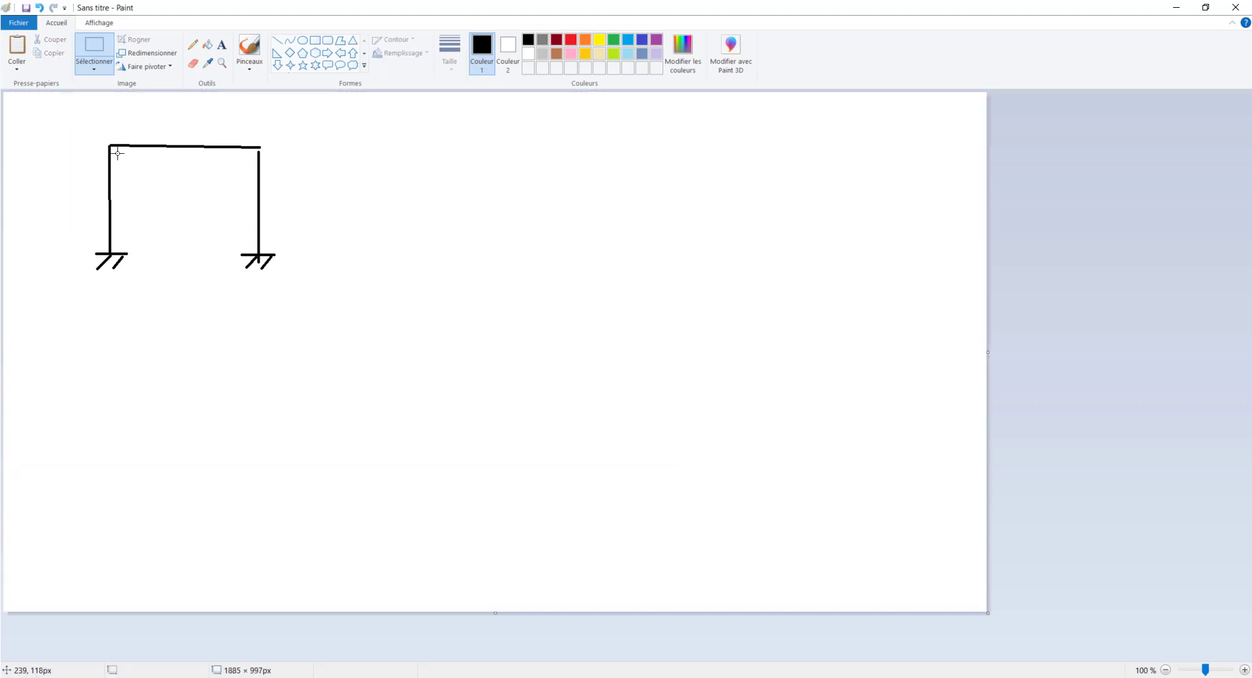
Copy the portal frame and place the duplicate directly below the original.
left_click_drag(75, 124, 330, 327)
key("ctrl+c")
key("ctrl+v")
left_click_drag(116, 182, 187, 455)
left_click(335, 399)
Label the upper frame "linear cs" and the lower frame "nonlinear cs" with text beside each one.
left_click(222, 44)
left_click_drag(365, 176, 597, 229)
type("lin")
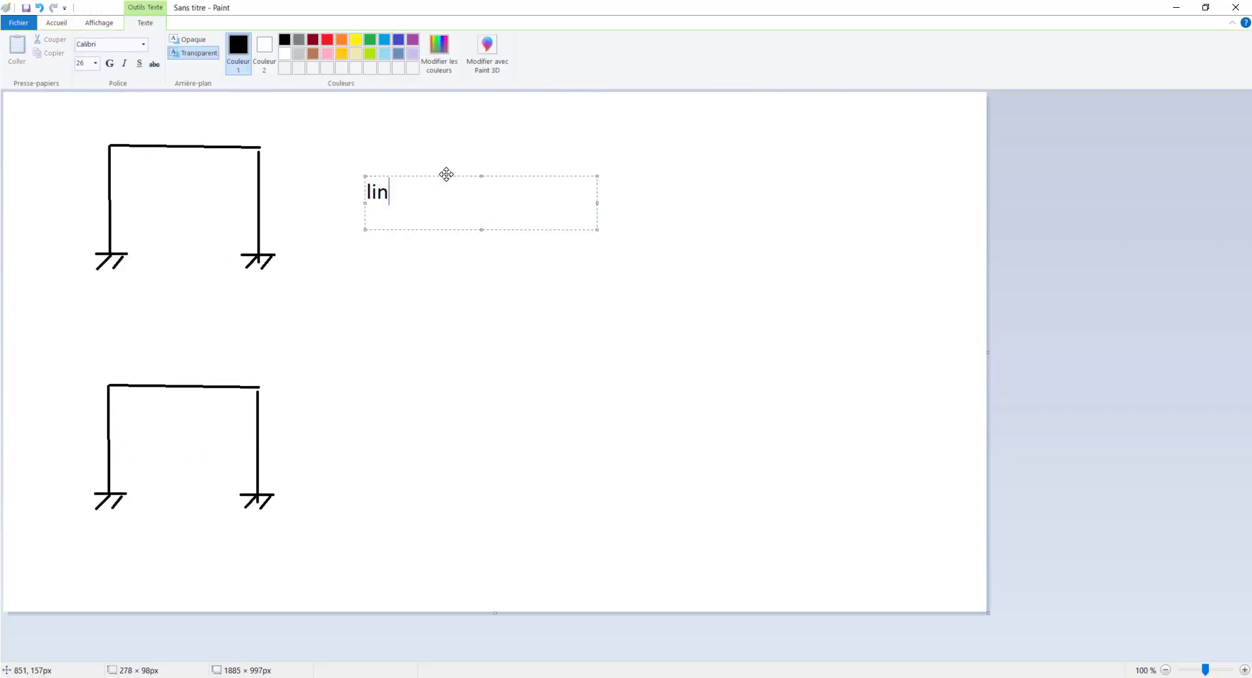
type("ear cs")
left_click(364, 392)
left_click_drag(401, 427, 593, 486)
type("nonlinear cs")
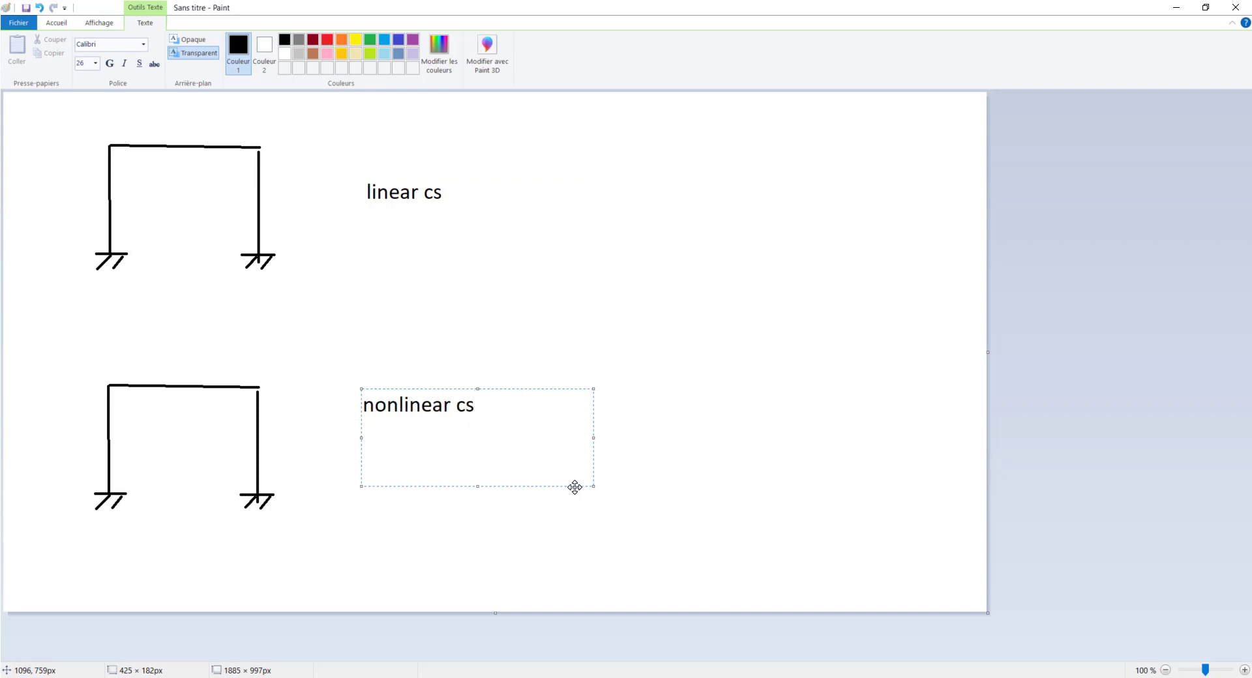
left_click(599, 293)
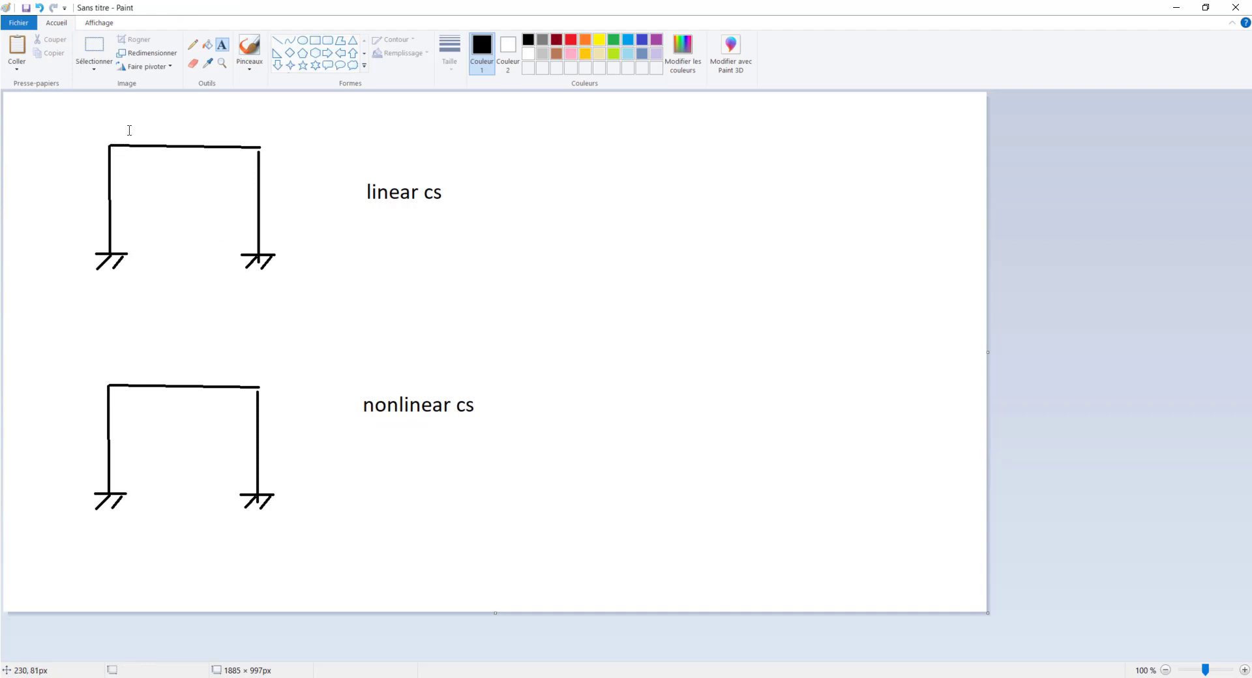
Sketch a red freehand sagging curve beneath the beam of both the upper and the lower frame using the pencil.
left_click(193, 45)
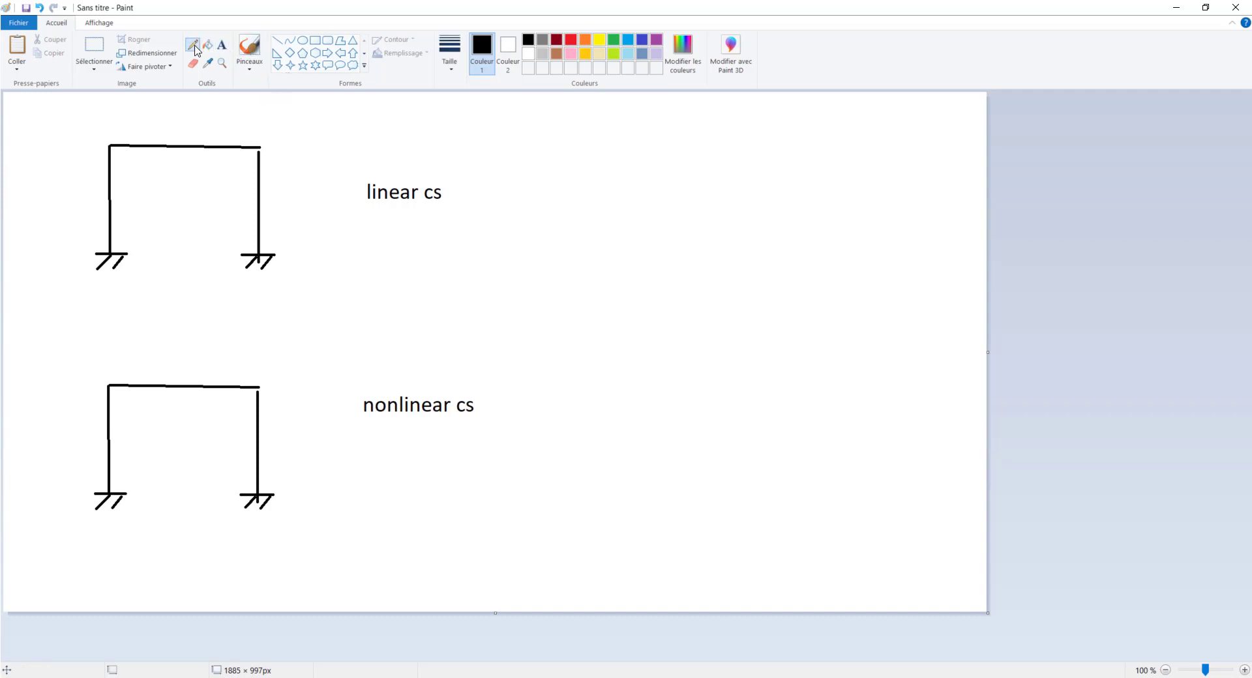
left_click(571, 40)
left_click(450, 56)
left_click(486, 167)
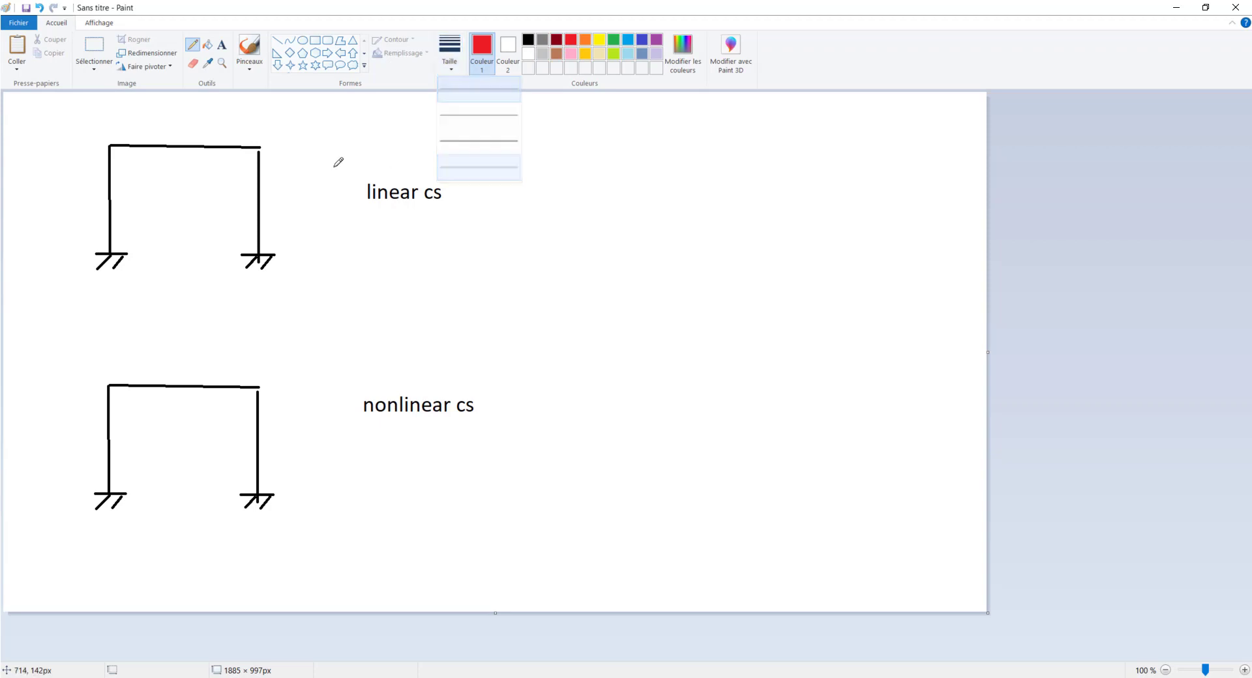
mouse_move(112, 146)
left_mouse_down()
mouse_move(164, 165)
mouse_move(261, 150)
left_mouse_up()
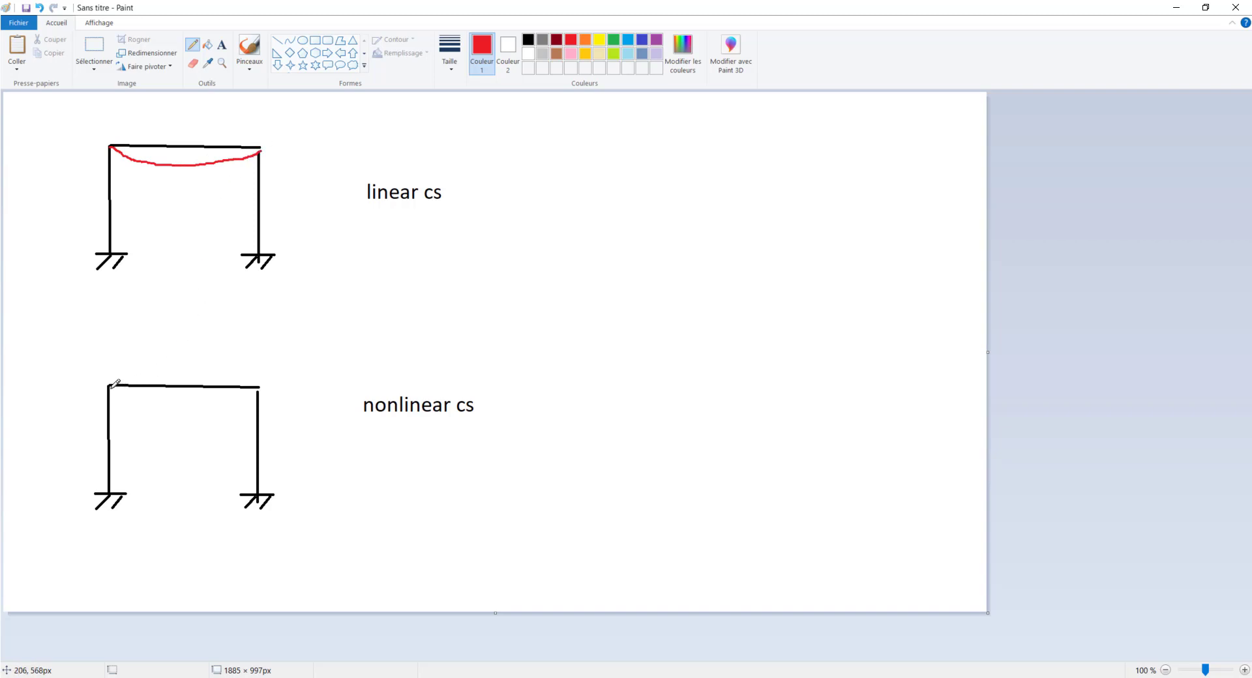
mouse_move(111, 386)
left_mouse_down()
mouse_move(191, 406)
mouse_move(259, 389)
left_mouse_up()
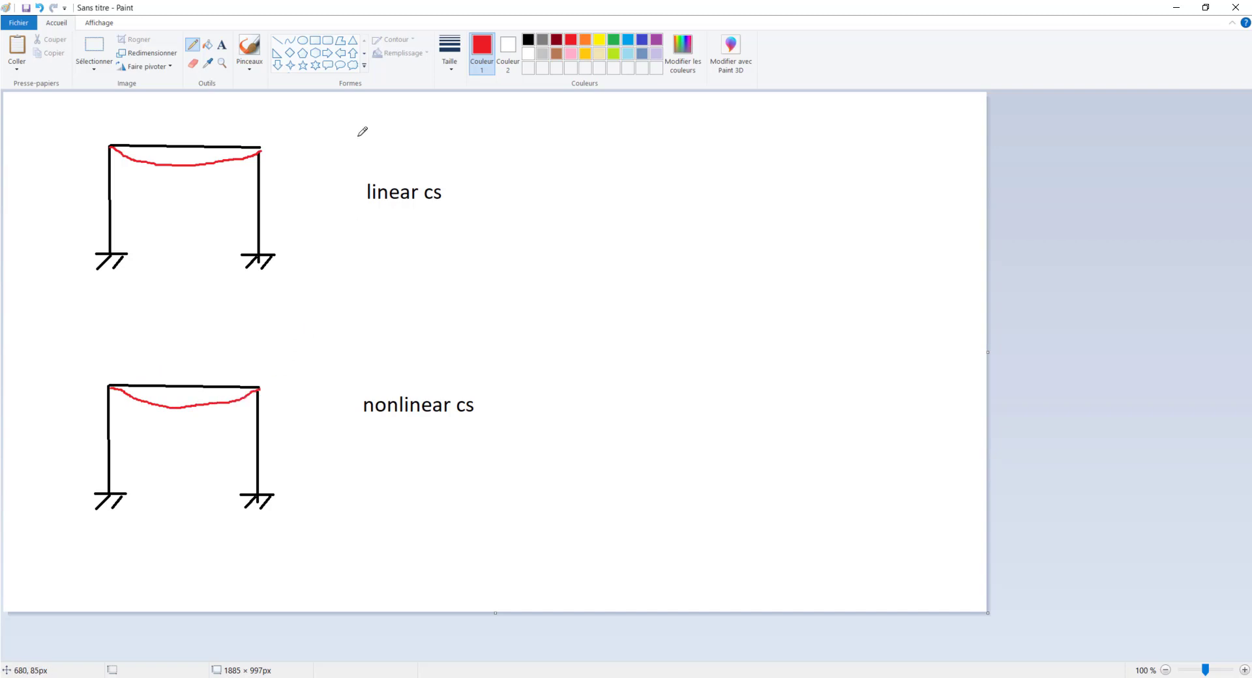
left_click_drag(353, 122, 358, 122)
Copy both frames together with their red curves and place the duplicates to the right of the text labels.
left_click(94, 46)
left_click_drag(90, 111, 291, 537)
key("ctrl+c")
key("ctrl+v")
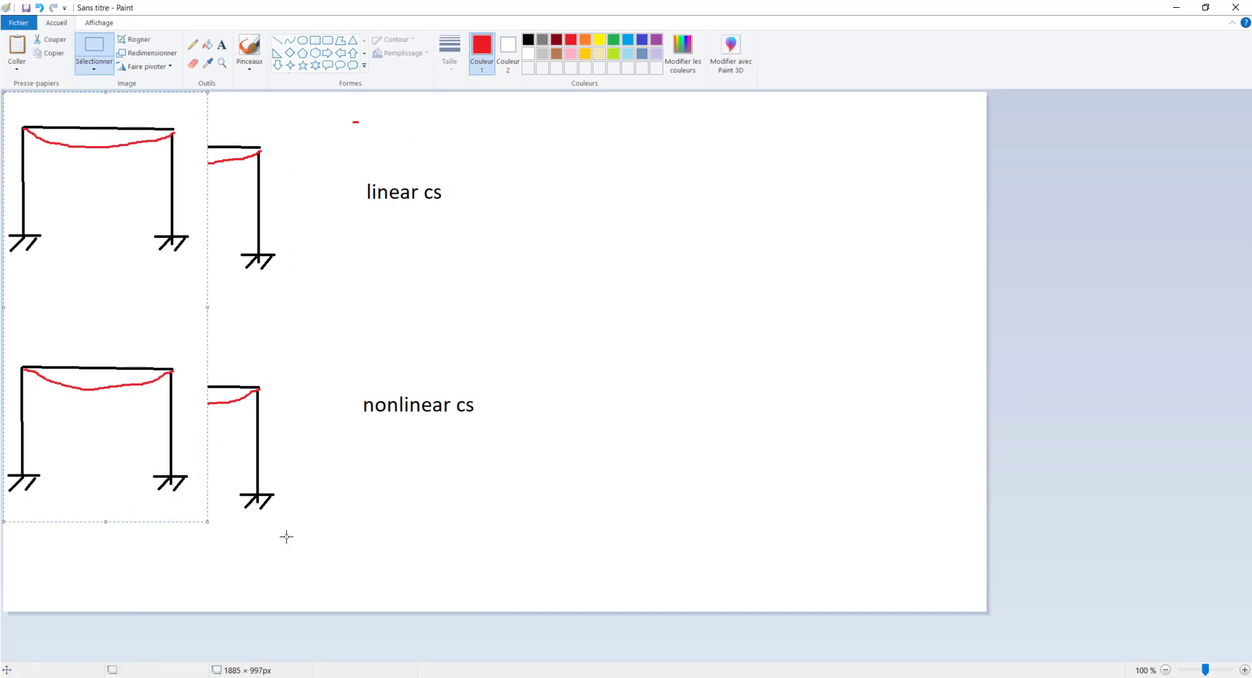
left_click_drag(190, 298, 653, 295)
left_click(762, 302)
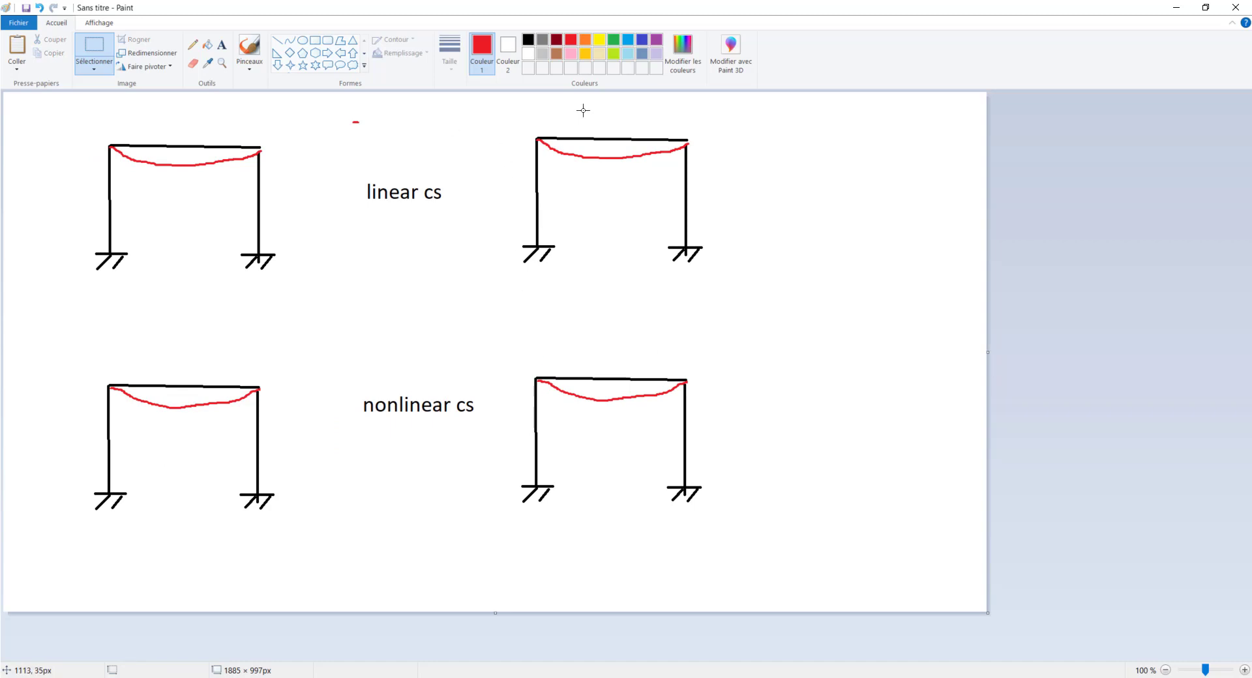
Add the red headings "phase 2" above the original frames and "phase3" above the copied frames.
left_click(222, 44)
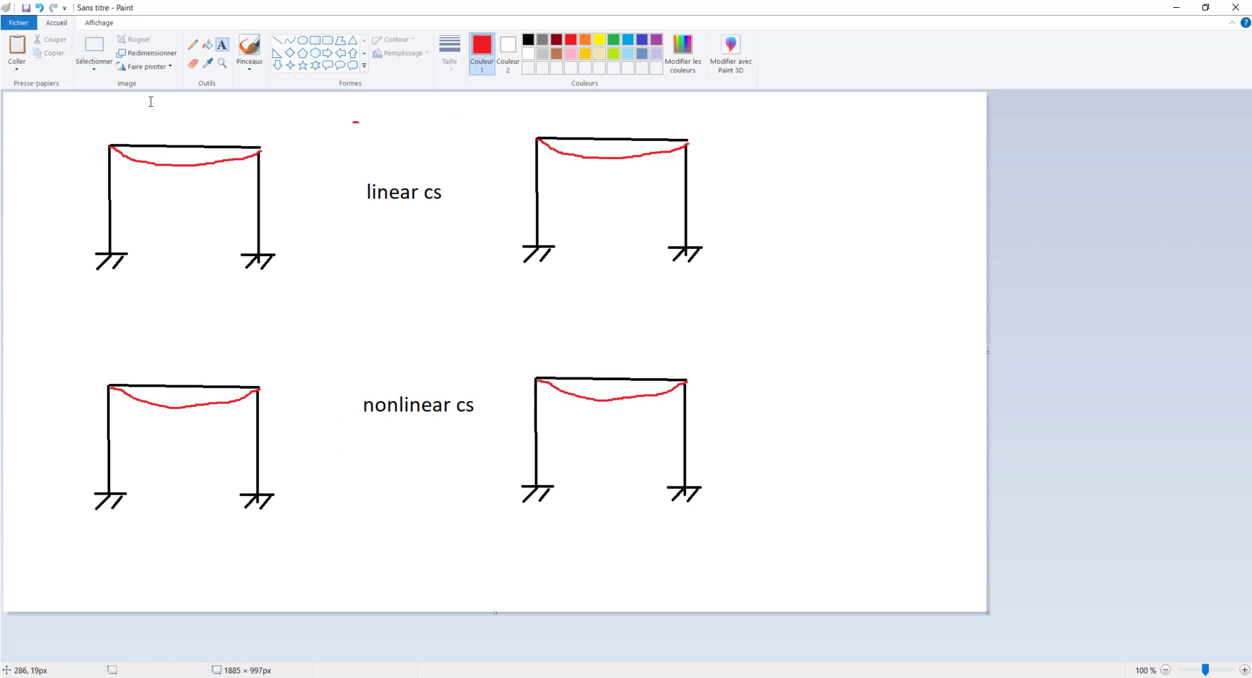
left_click_drag(149, 98, 239, 121)
type("phase 2")
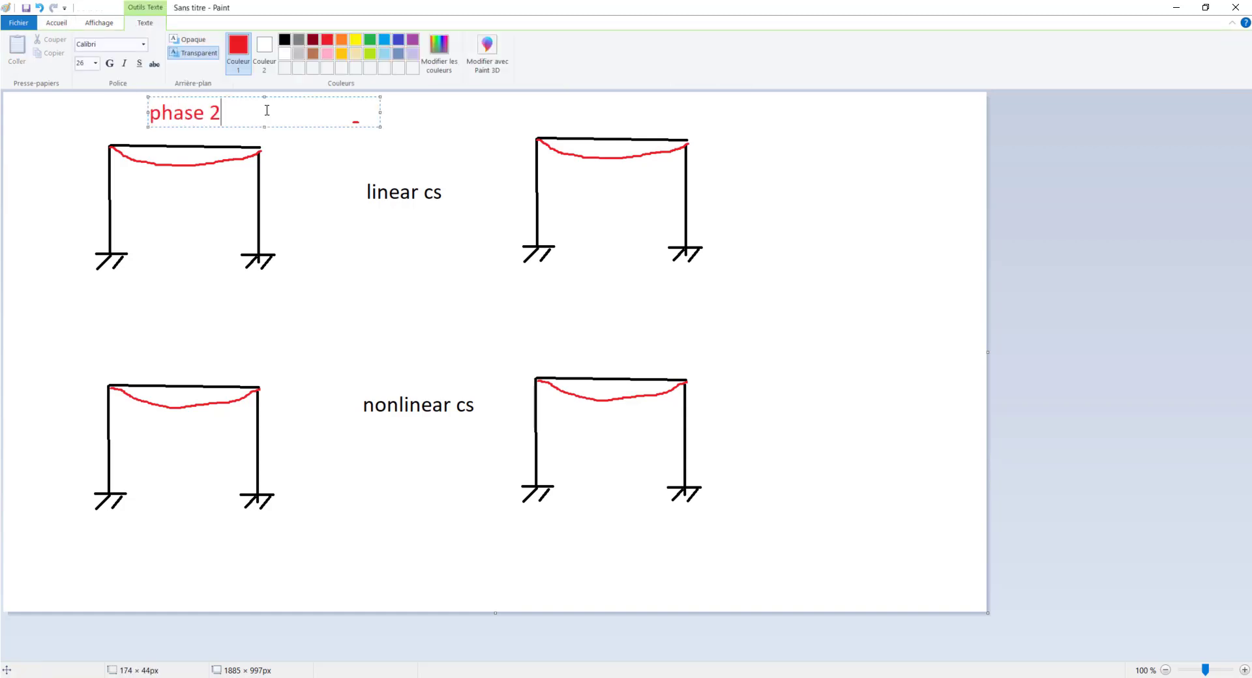
left_click_drag(547, 98, 677, 123)
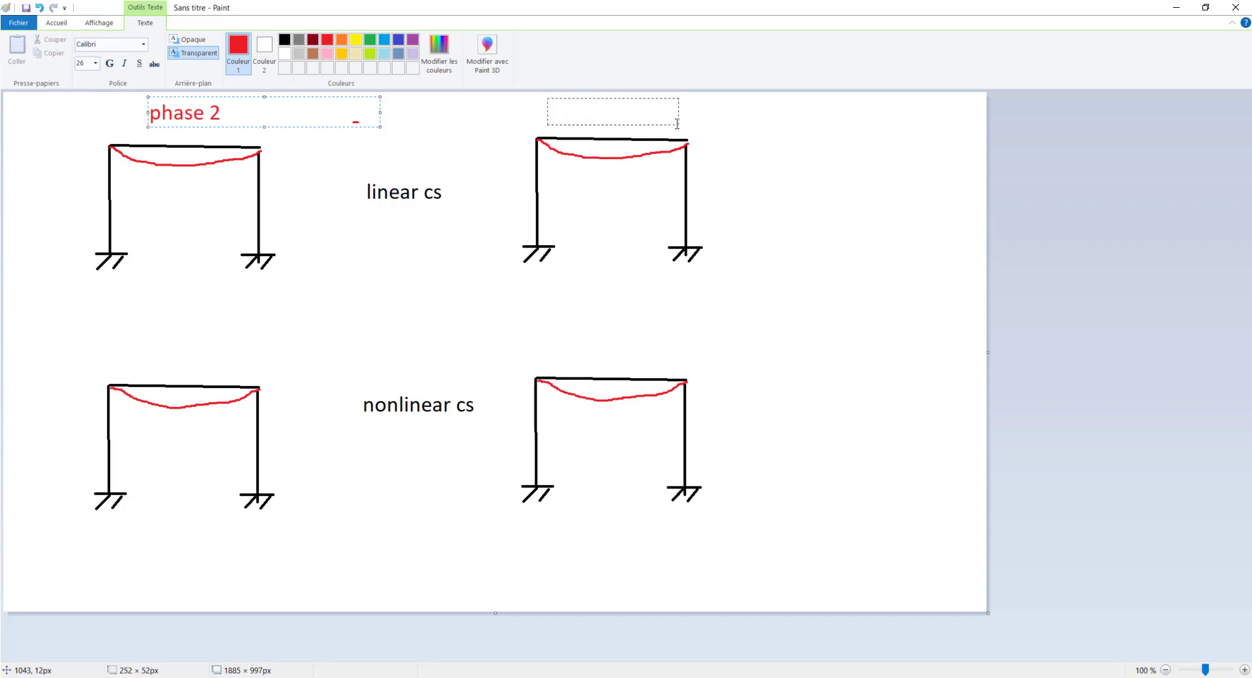
type("phase3")
left_click(769, 183)
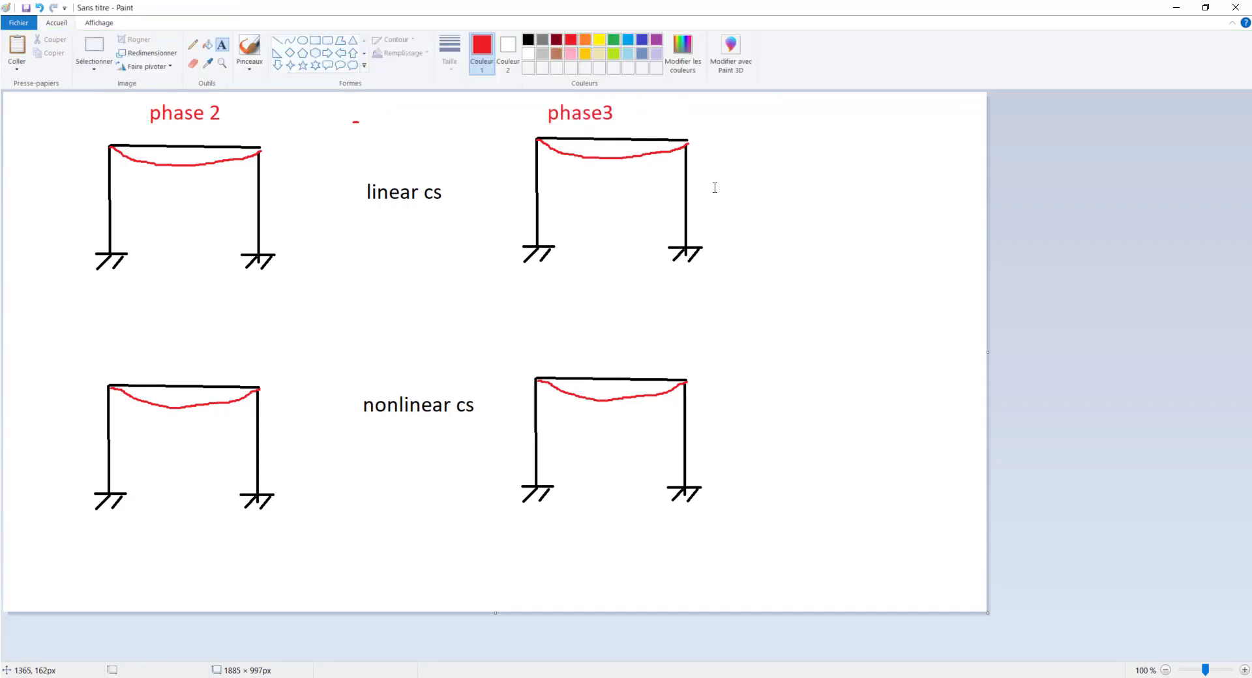
Draw thick green beam extensions about 248 and 220 px long on both sides of the upper phase3 frame, and about 239 px right of the lower one.
left_click(277, 40)
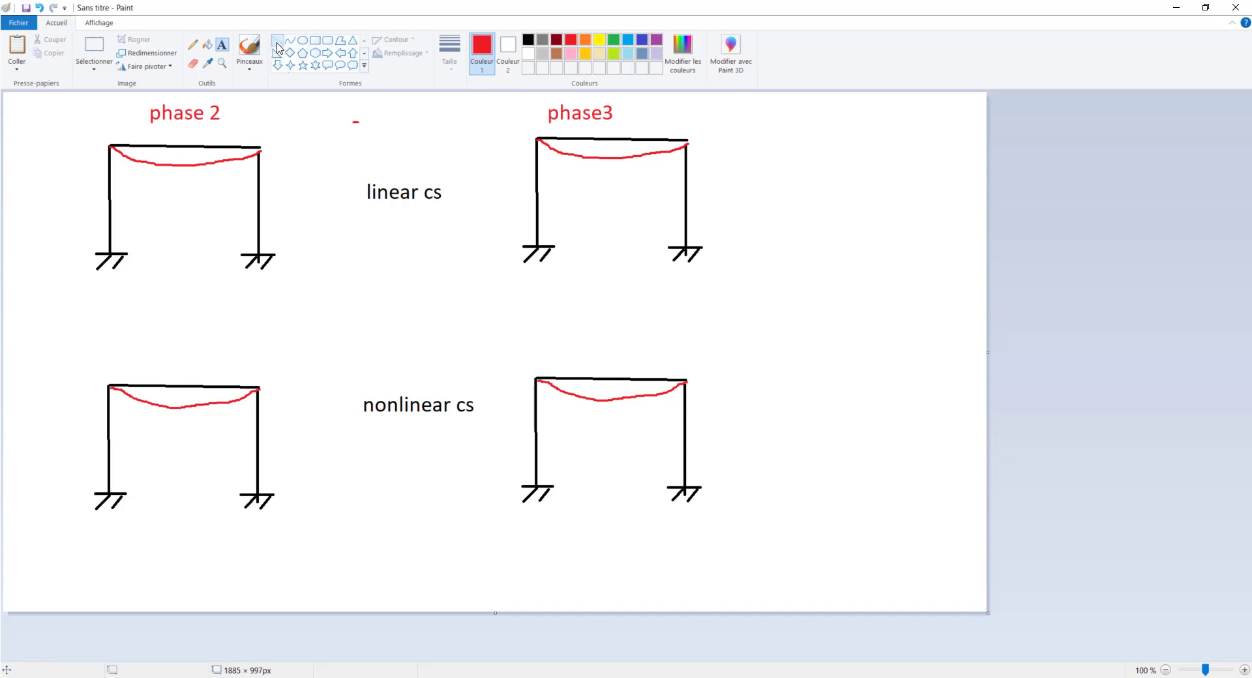
left_click(613, 40)
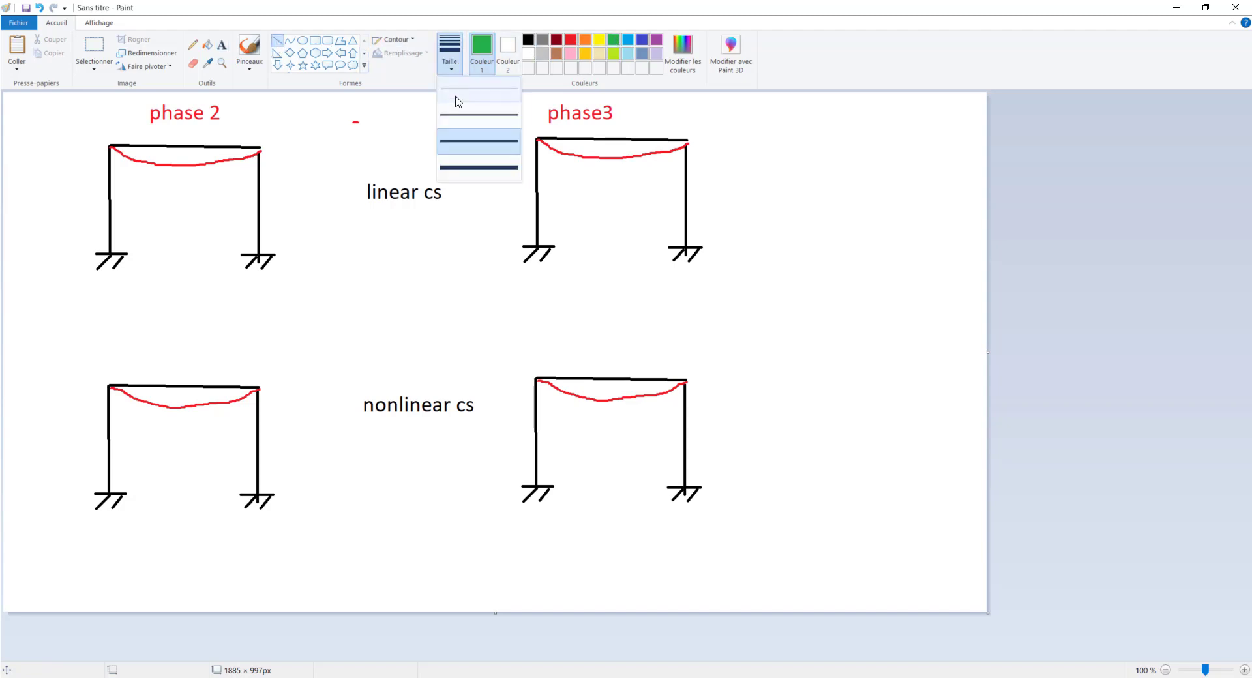
left_click(476, 168)
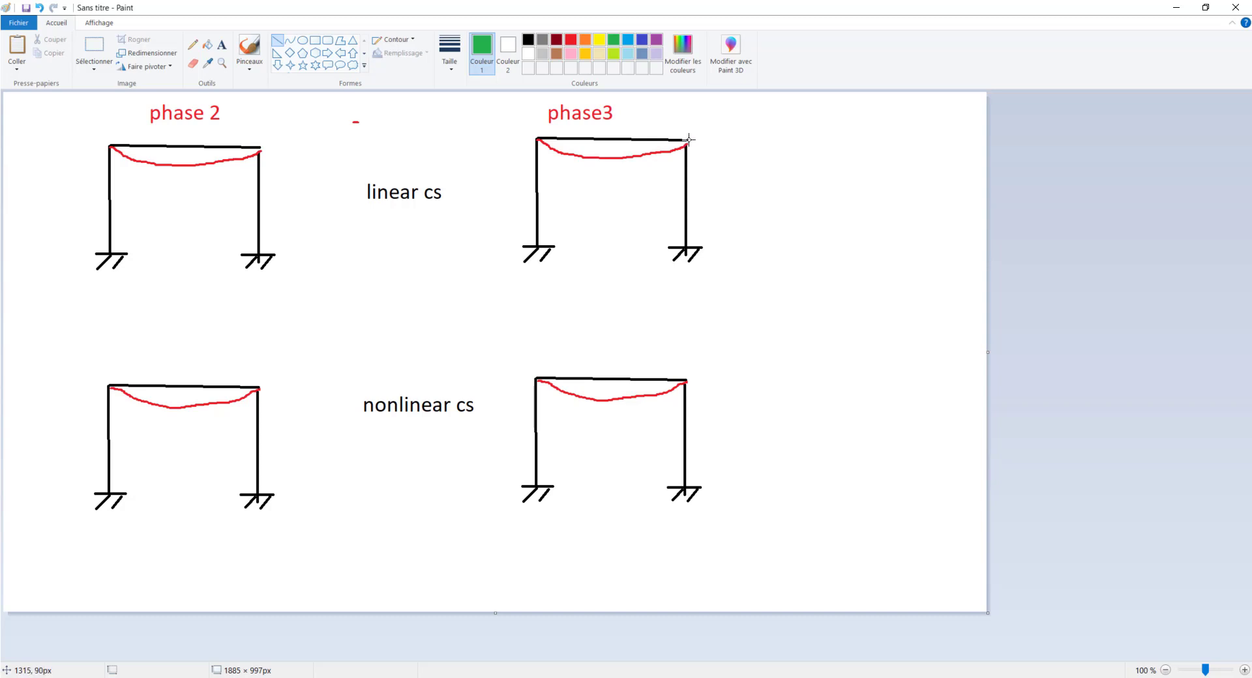
left_click_drag(693, 140, 823, 142)
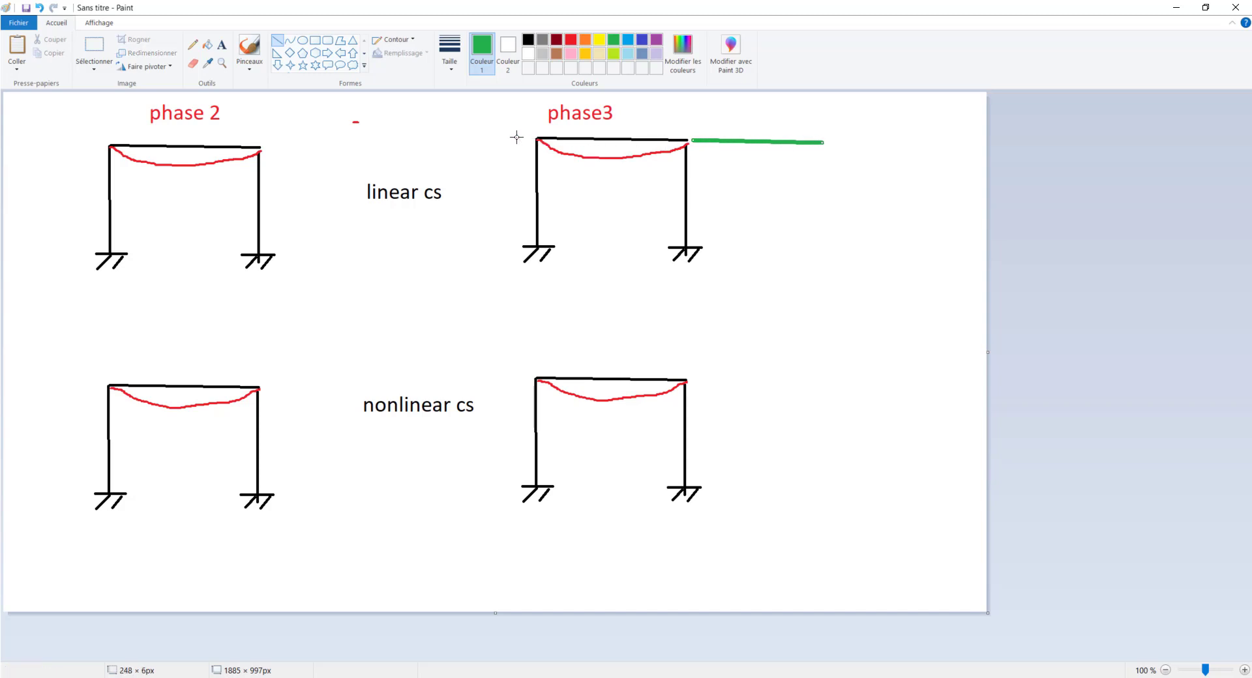
left_click_drag(418, 137, 535, 137)
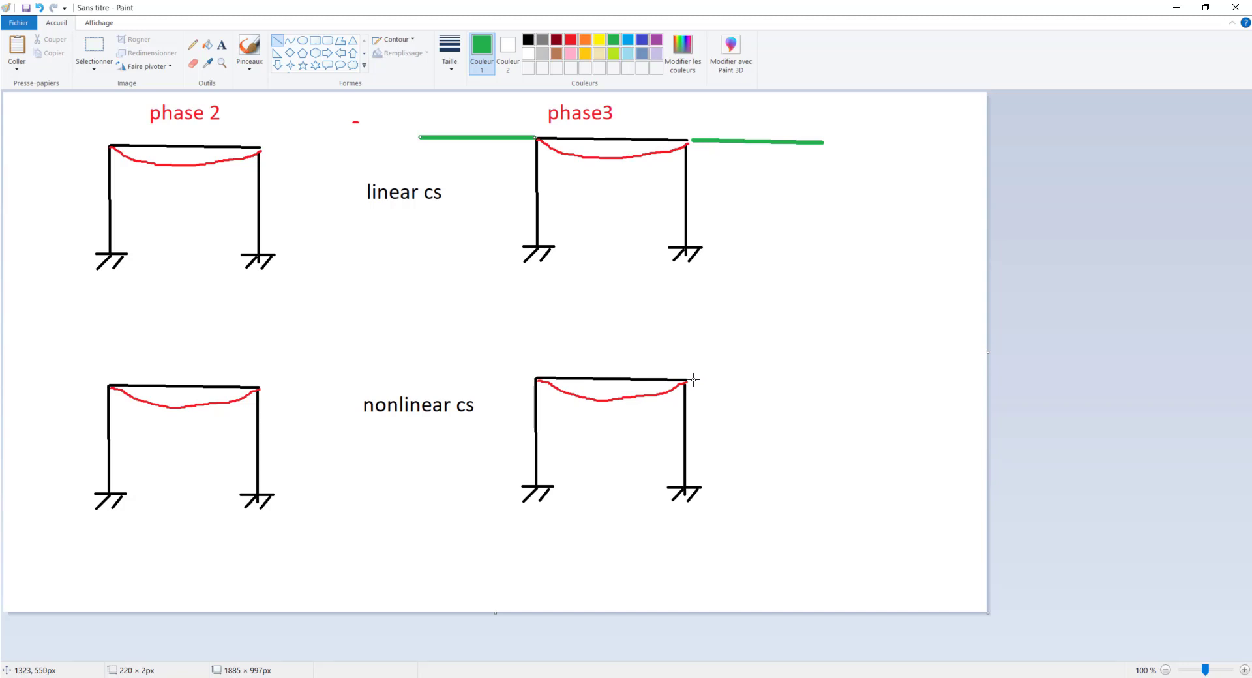
left_click_drag(692, 379, 817, 381)
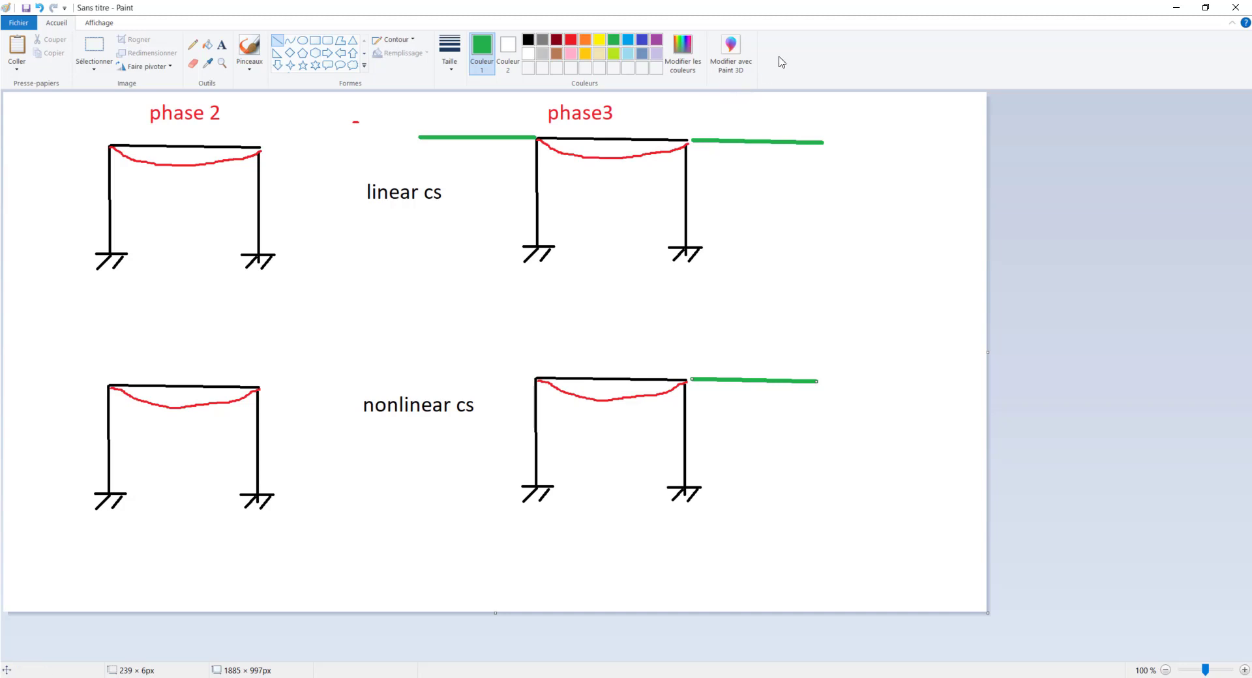
Restore the Paint window to a smaller size, widen it to show the whole sketch, and return to SCIA Engineer.
mouse_move(769, 9)
left_mouse_down()
mouse_move(774, 28)
mouse_move(567, 52)
left_mouse_up()
left_click_drag(737, 579, 790, 579)
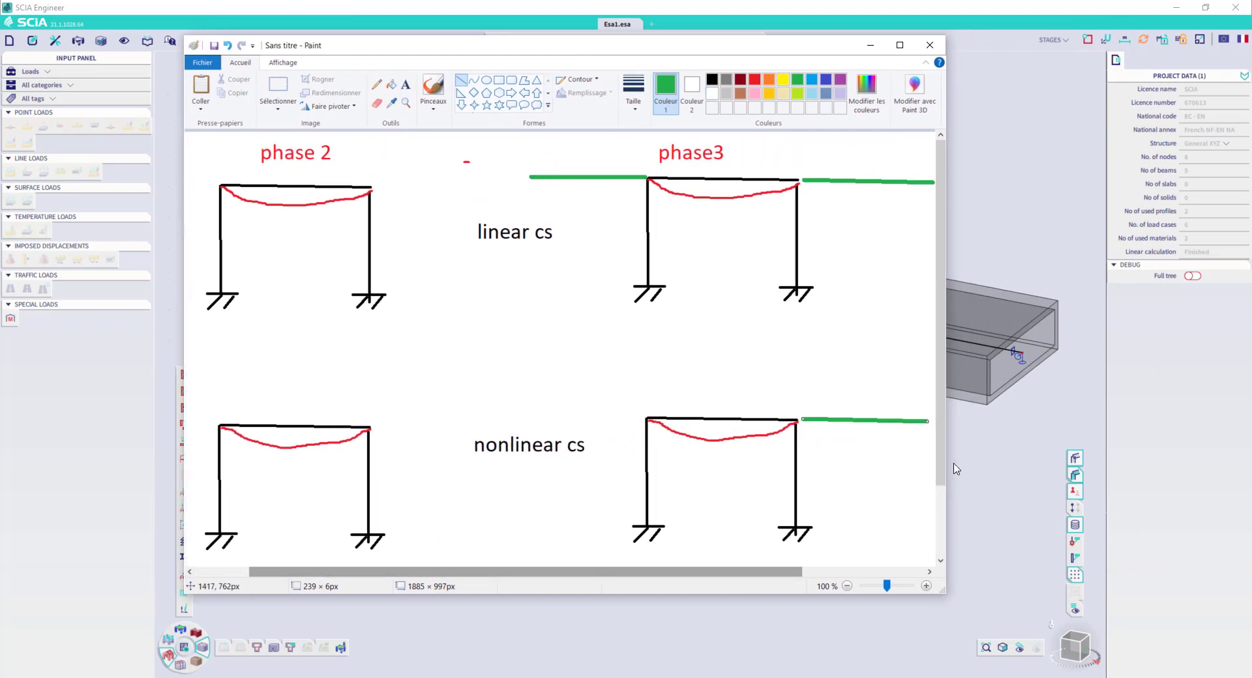
left_click_drag(956, 309, 1122, 310)
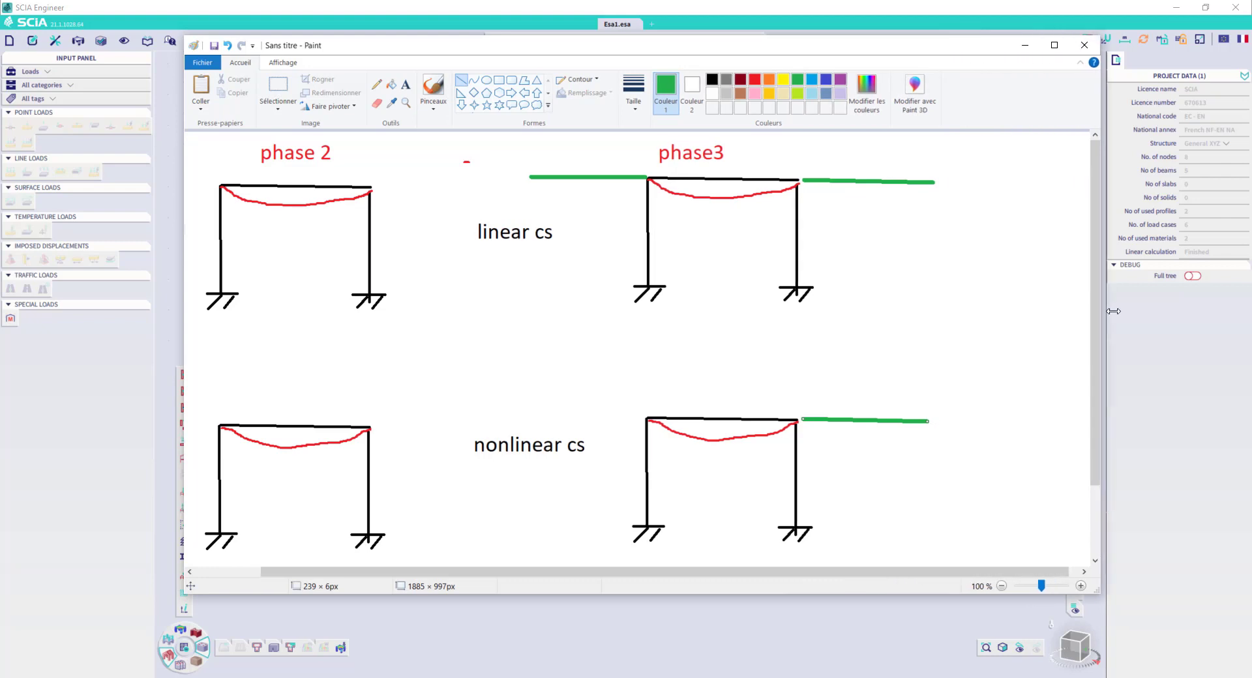
left_click_drag(1031, 579, 988, 579)
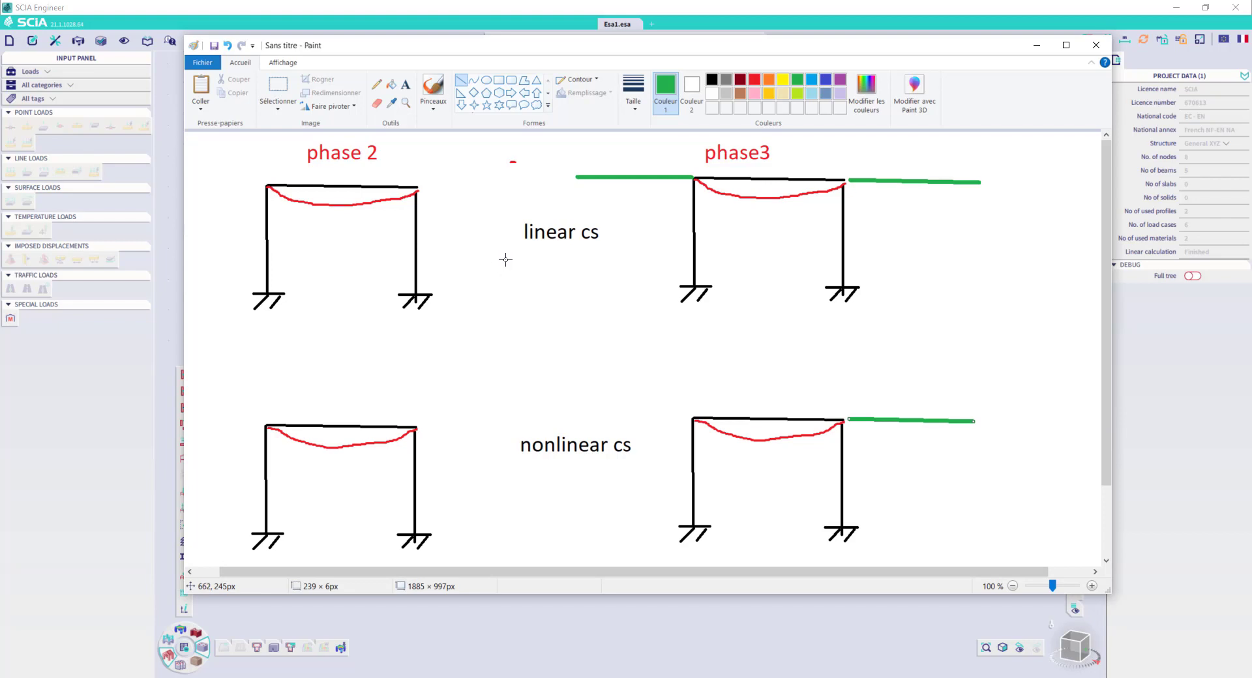
left_click(1038, 45)
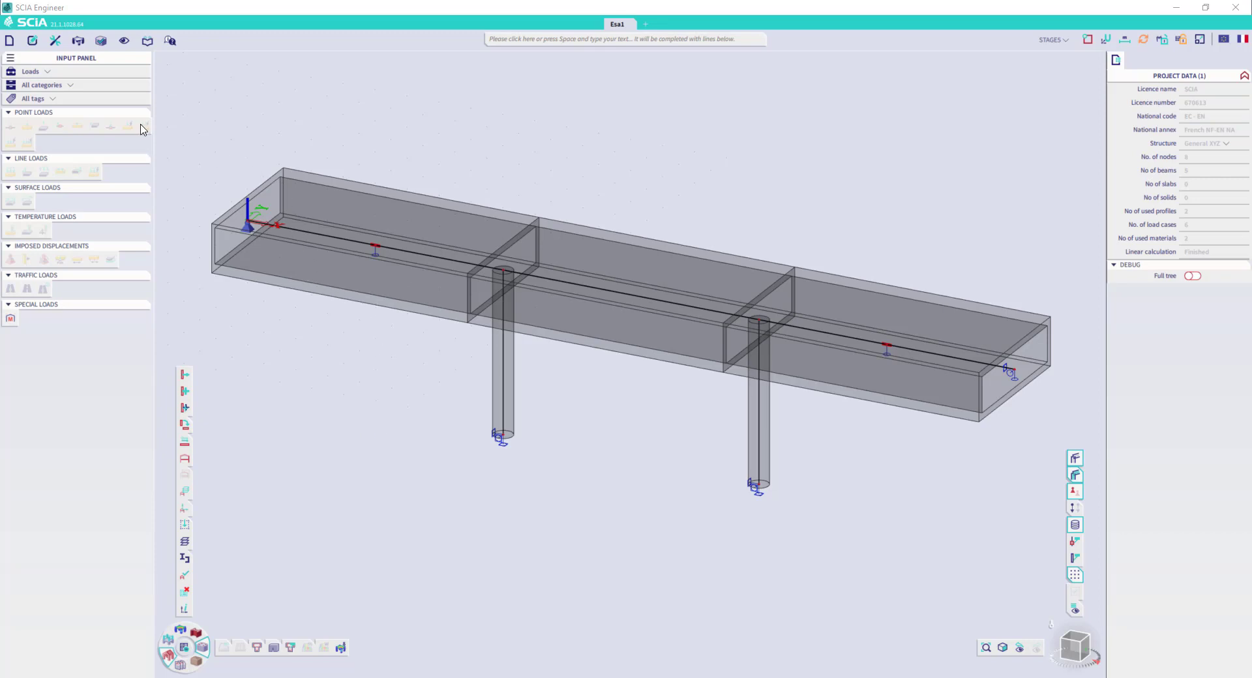
Enable the Nonlinearity functionality in the project settings and show its detailed options.
left_click(10, 40)
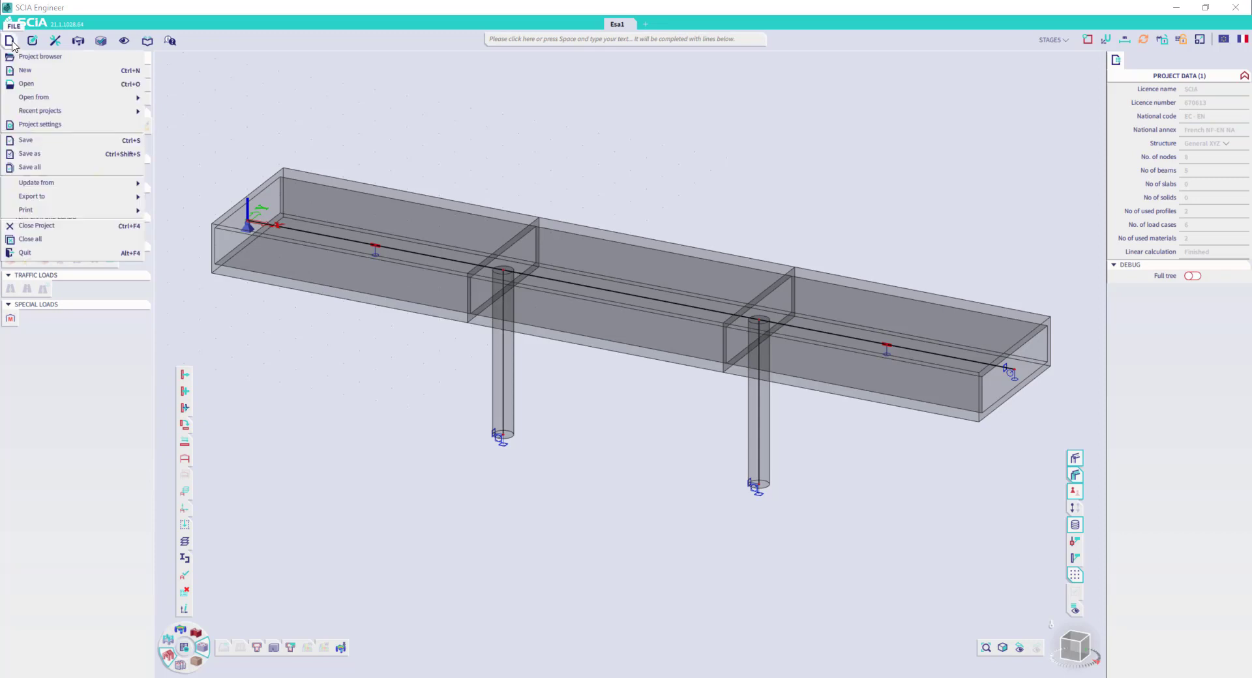
left_click(38, 124)
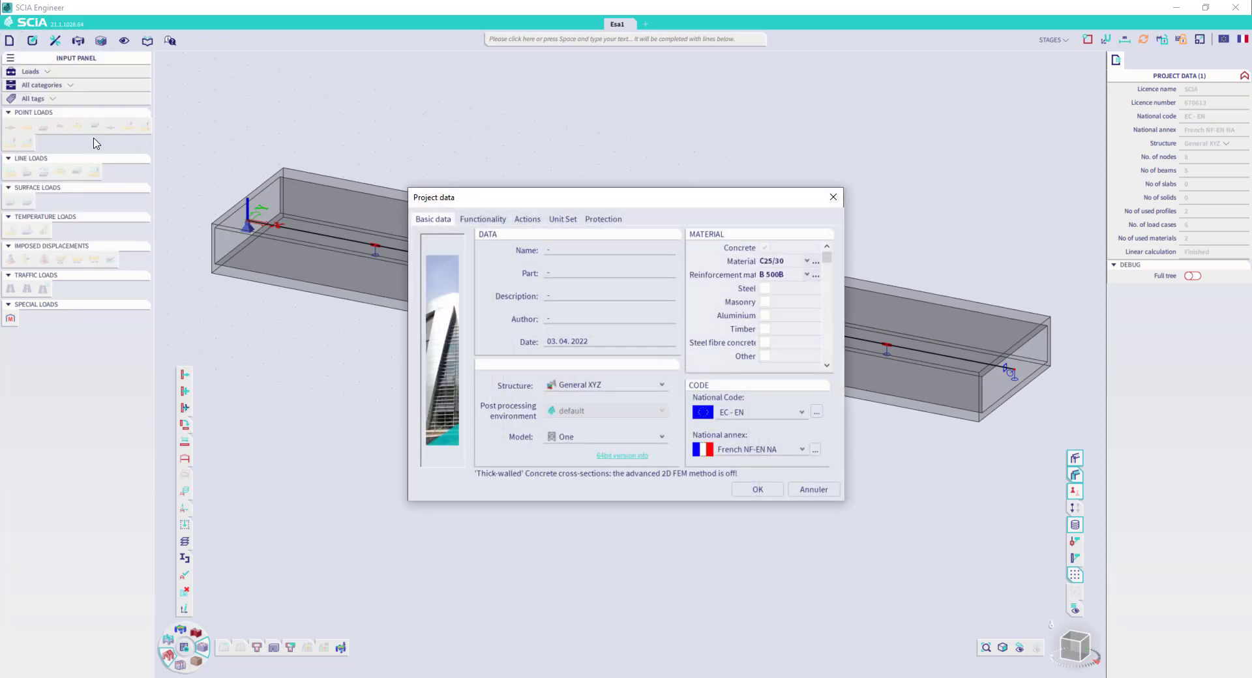
left_click(488, 220)
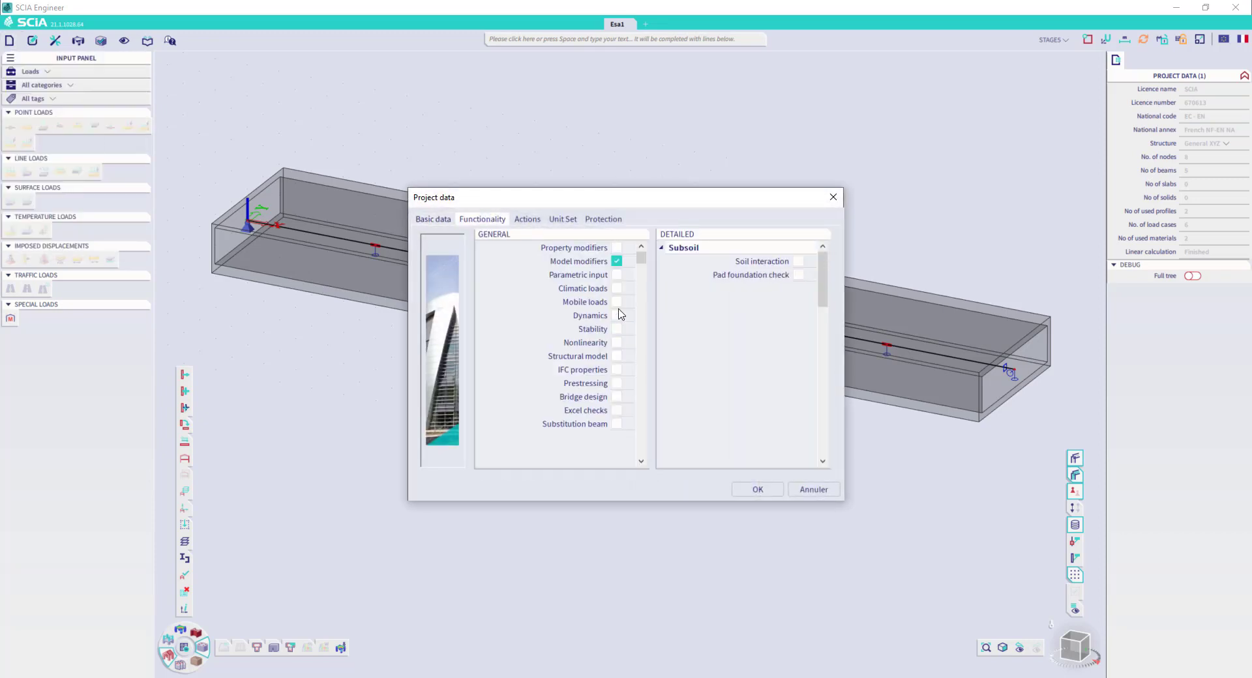
left_click(617, 343)
left_click(662, 251)
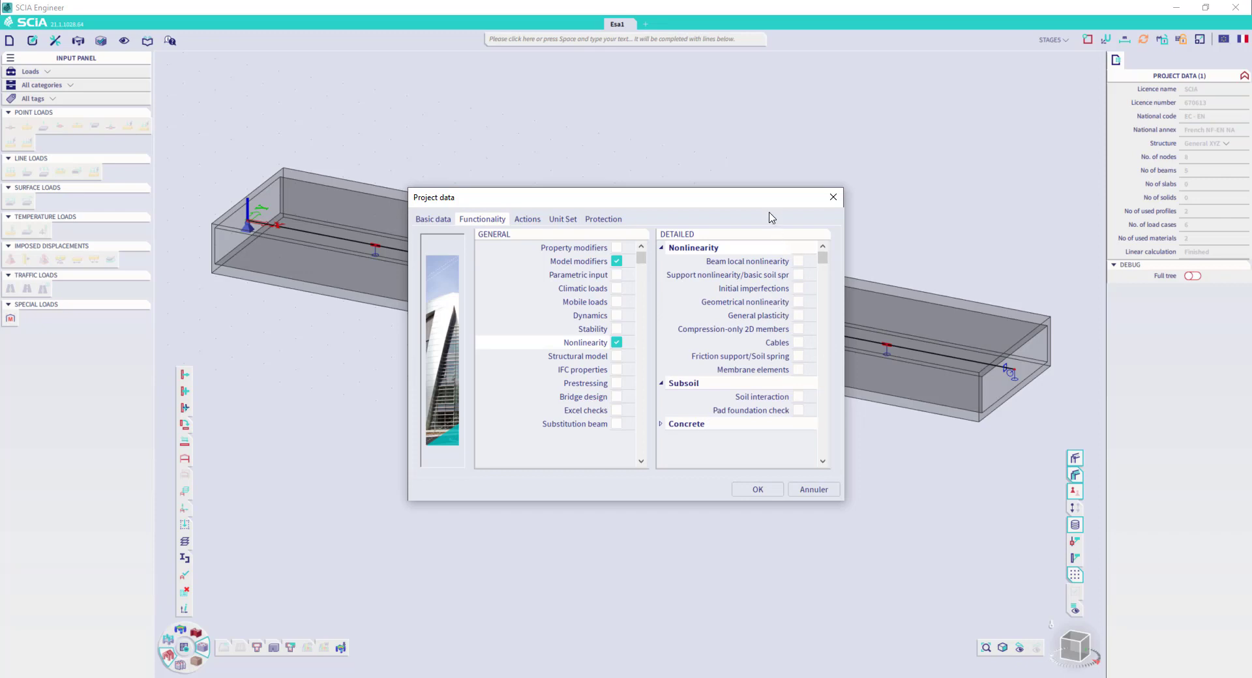
Move the project data dialog aside and close it without applying the functionality change.
left_click_drag(759, 202, 601, 233)
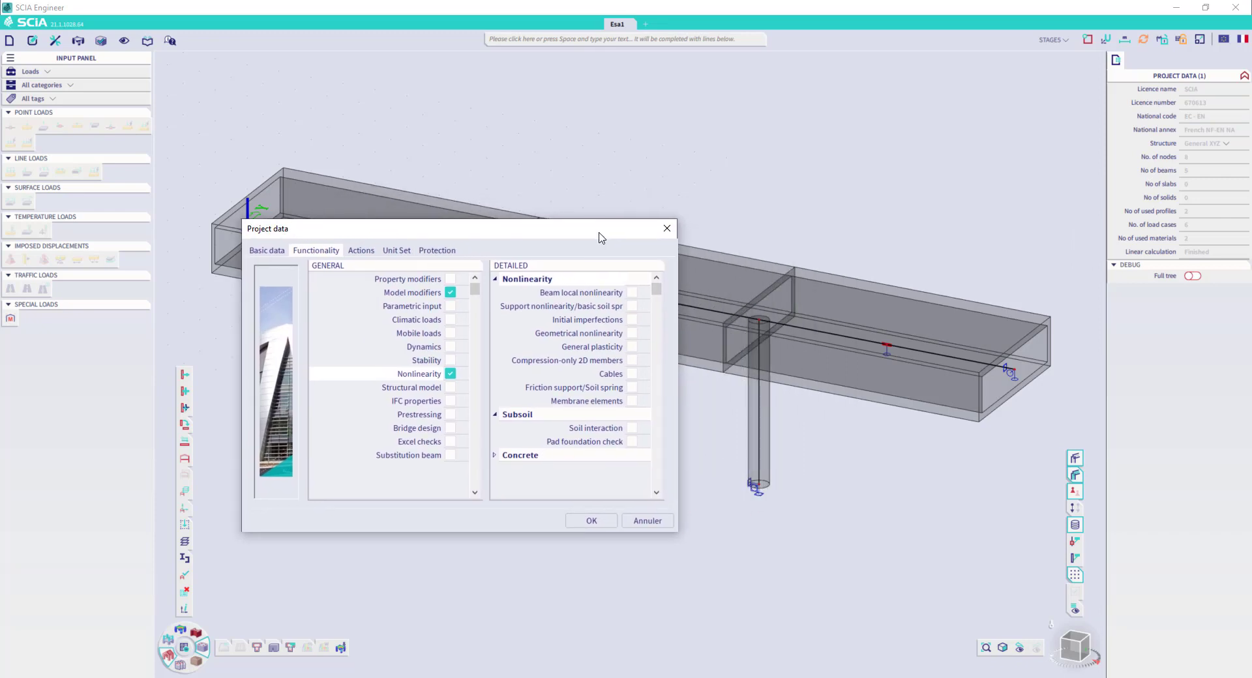
left_click_drag(600, 233, 582, 227)
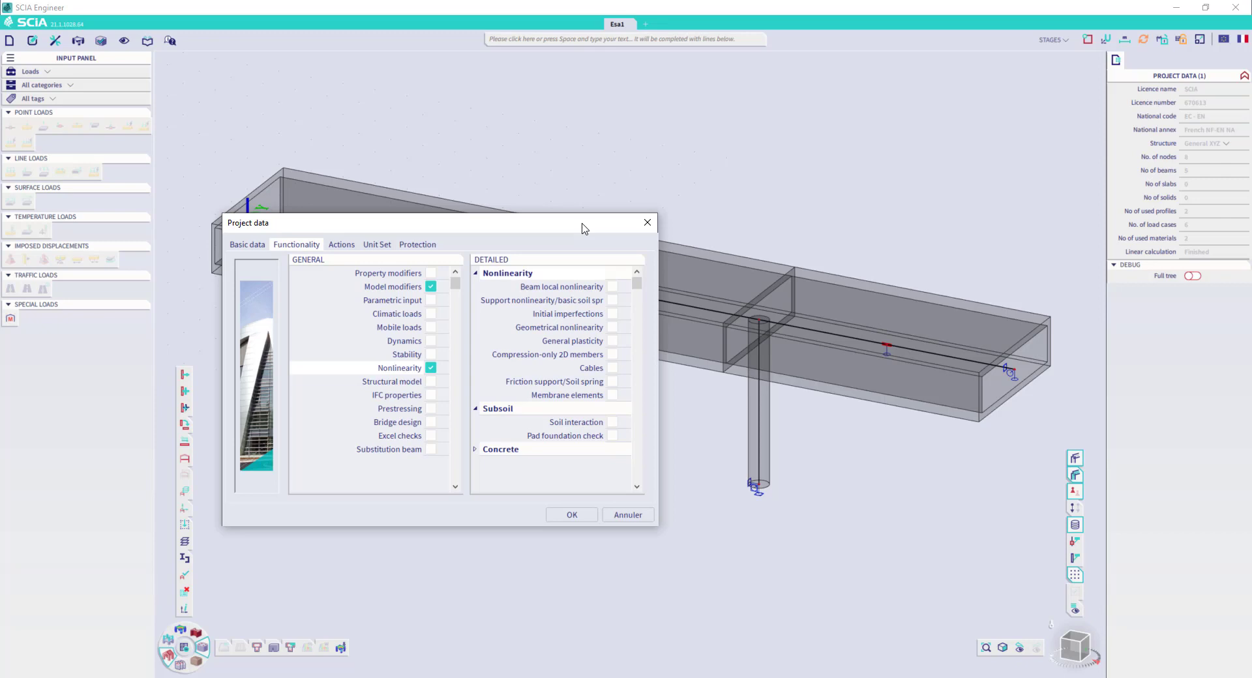
left_click_drag(585, 223, 557, 122)
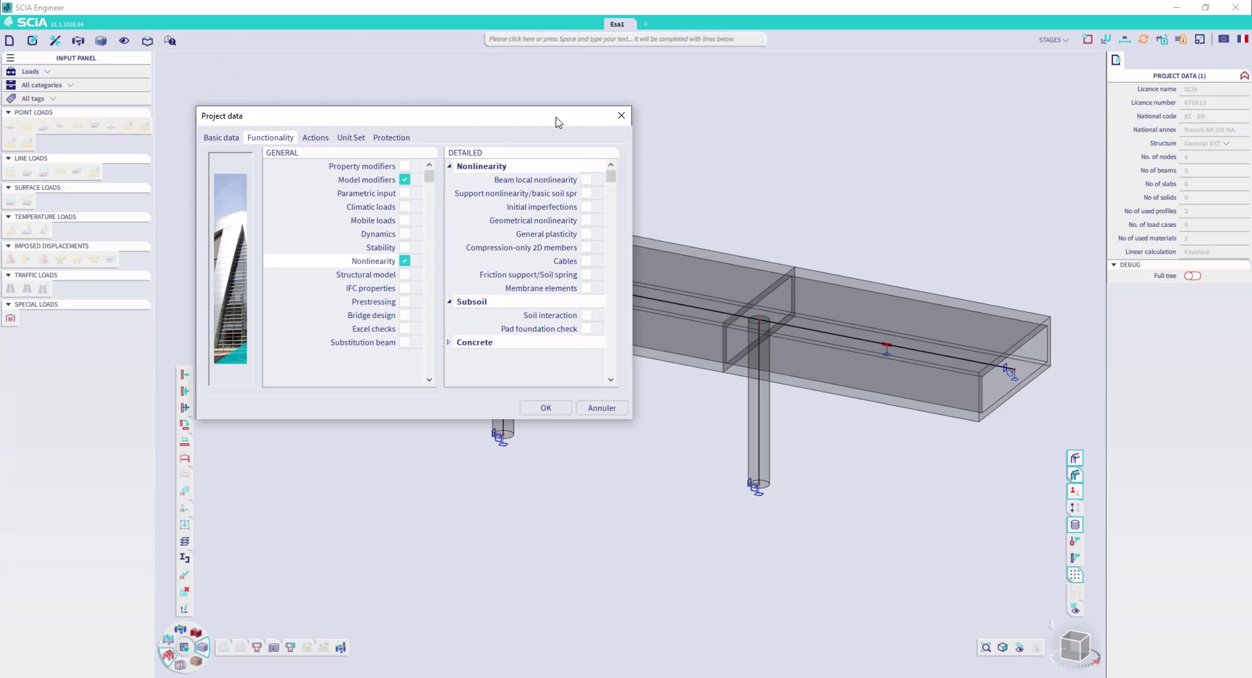
left_click_drag(558, 122, 578, 122)
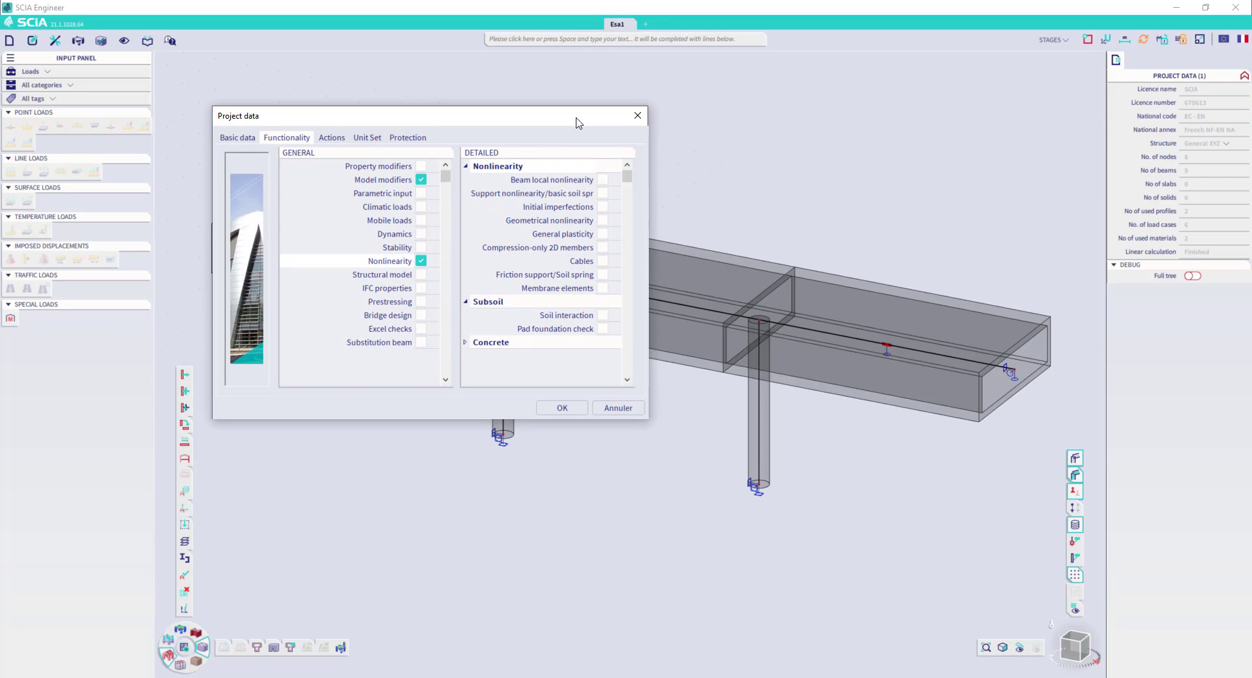
left_click_drag(576, 126, 582, 127)
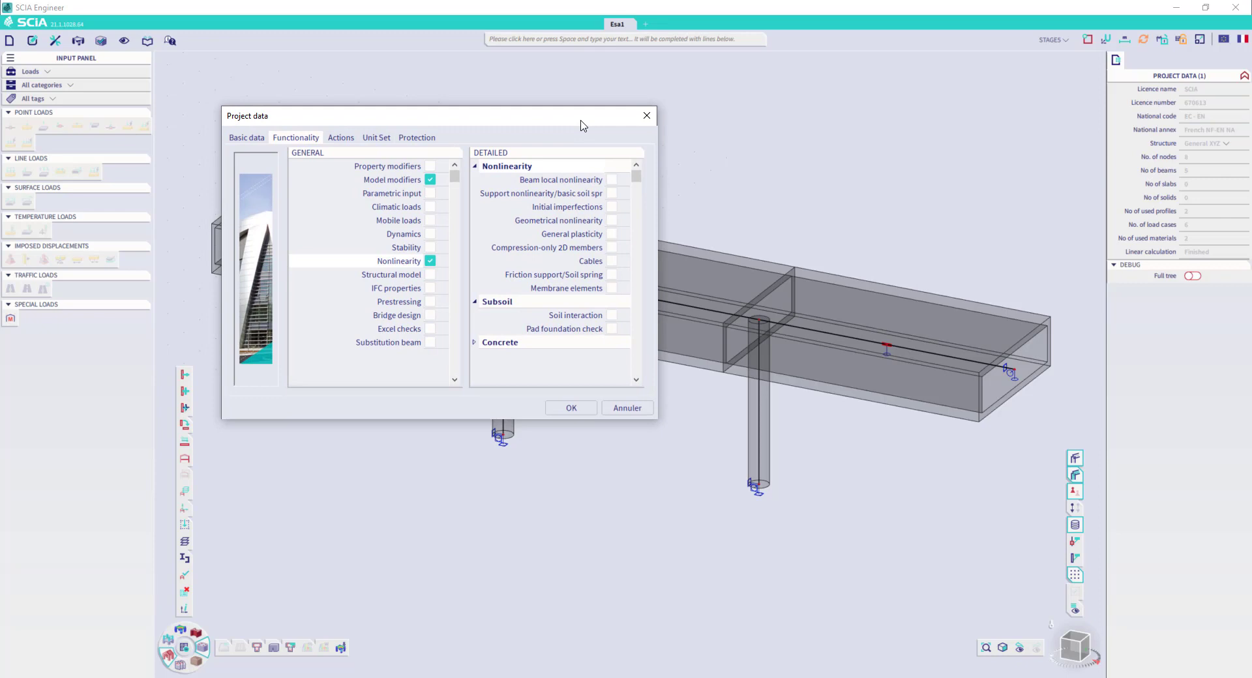
left_click(646, 116)
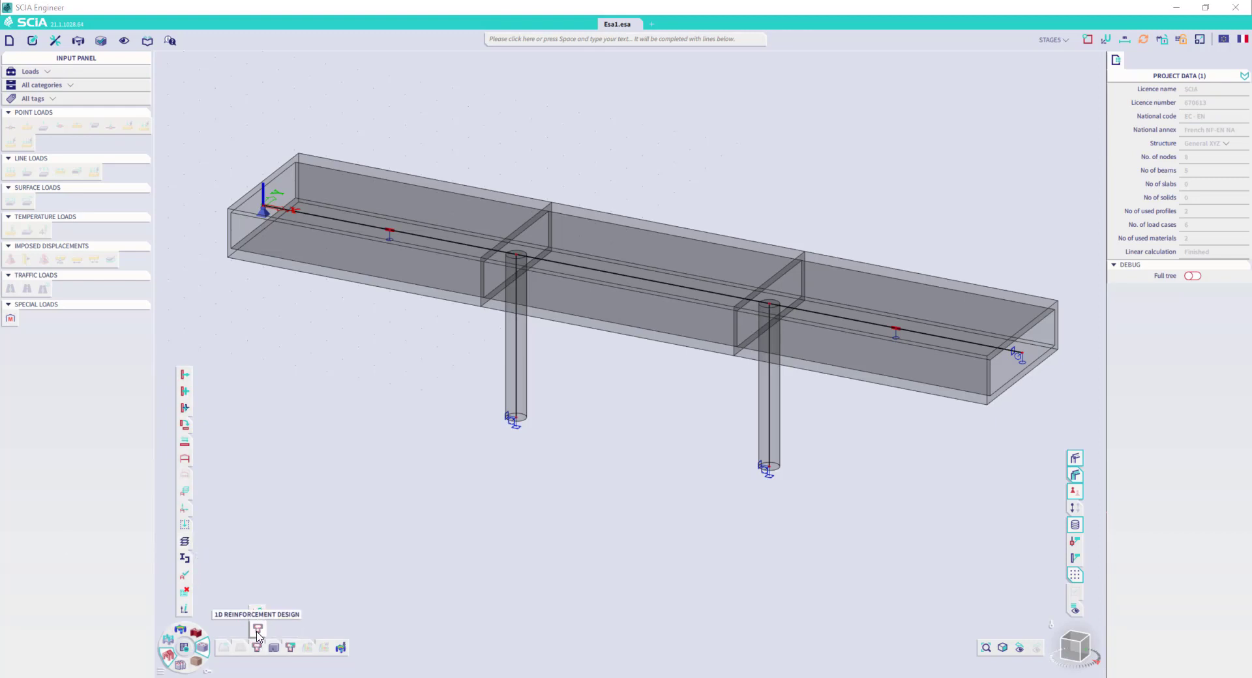
Display the 1D reinforcement design As,req for class ALL PHASES with extremes per Member, and examine the values along the columns and beam.
left_click(258, 630)
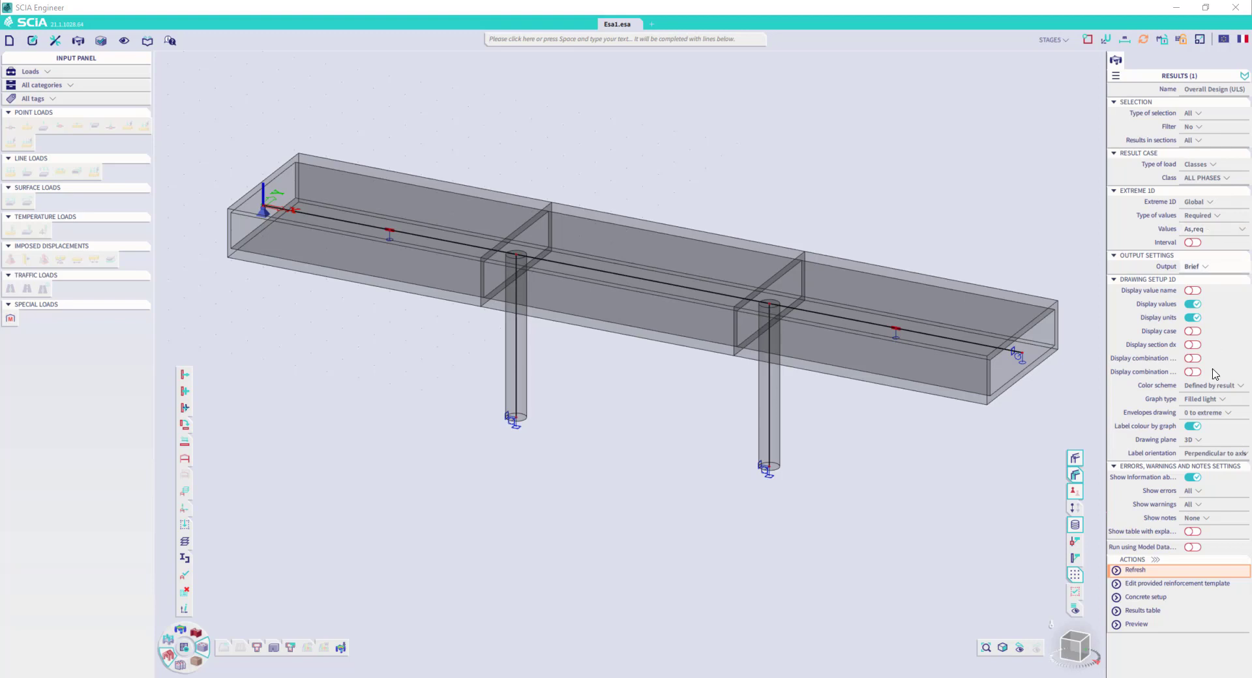
left_click(1161, 574)
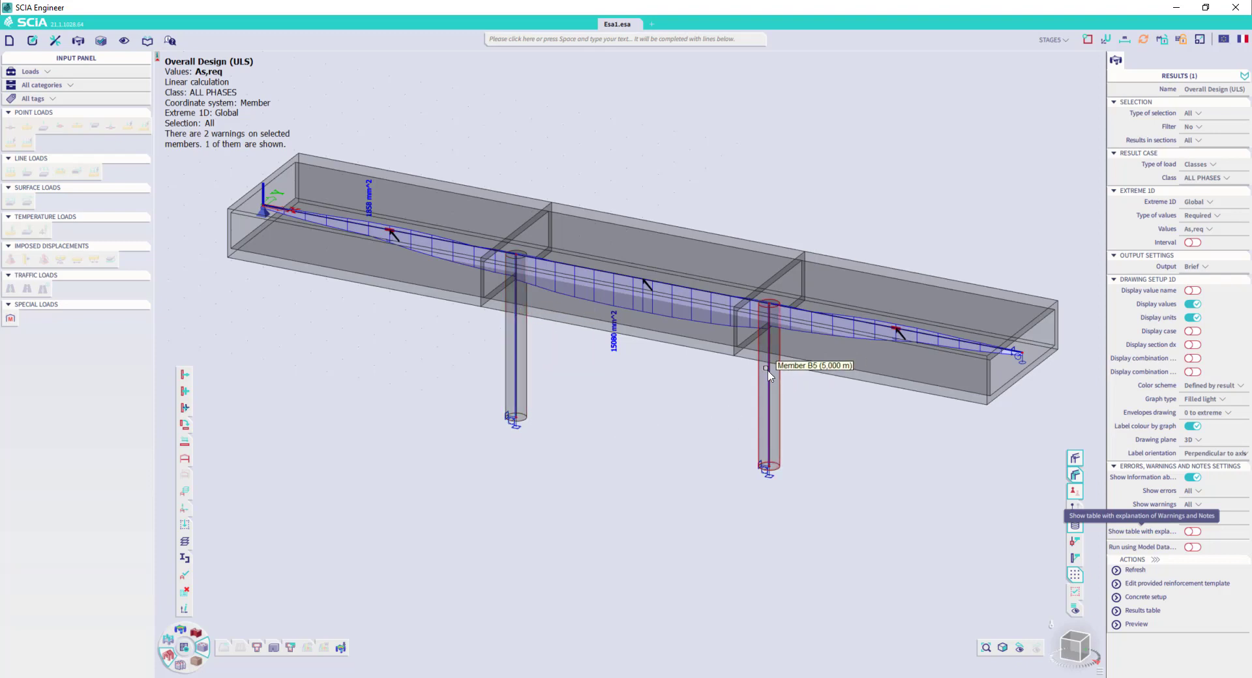
left_click(1197, 202)
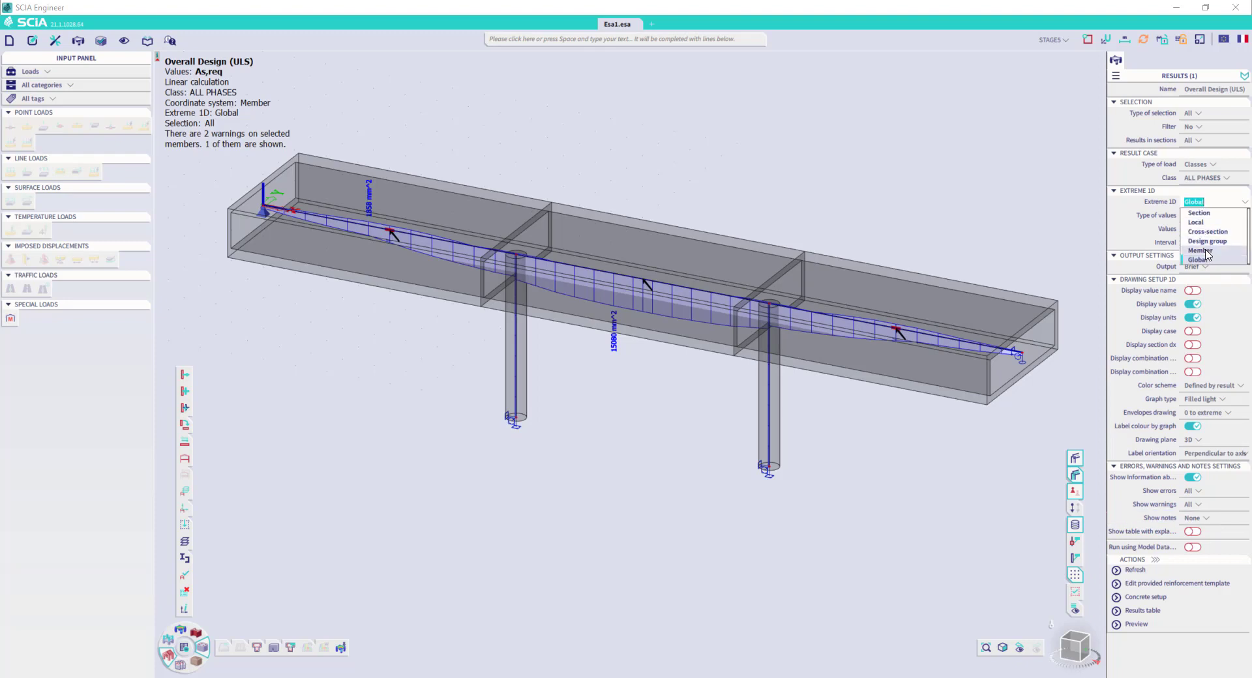
left_click(1207, 251)
left_click(1145, 573)
mouse_move(829, 454)
right_mouse_down("ctrl")
mouse_move(807, 455)
mouse_move(819, 447)
right_mouse_up("ctrl")
scroll(770, 436, "up", 5)
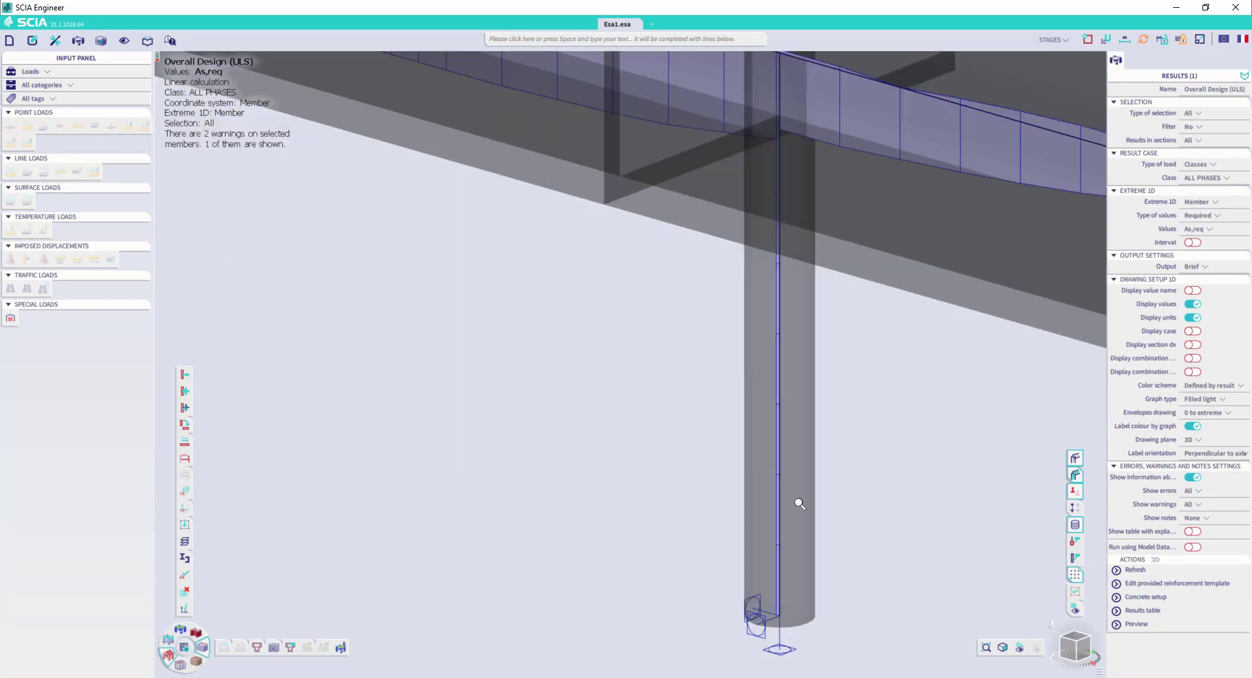
scroll(795, 546, "down", 2)
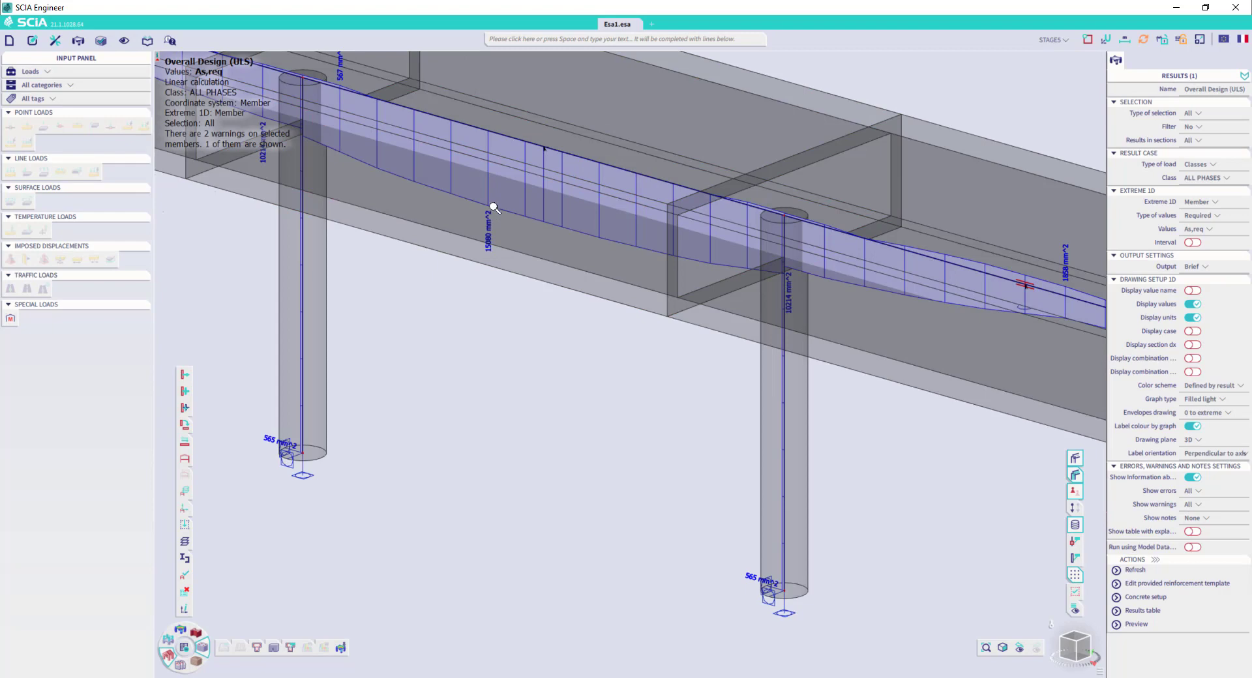
scroll(491, 204, "down", 3)
middle_click_drag(553, 321, 668, 411)
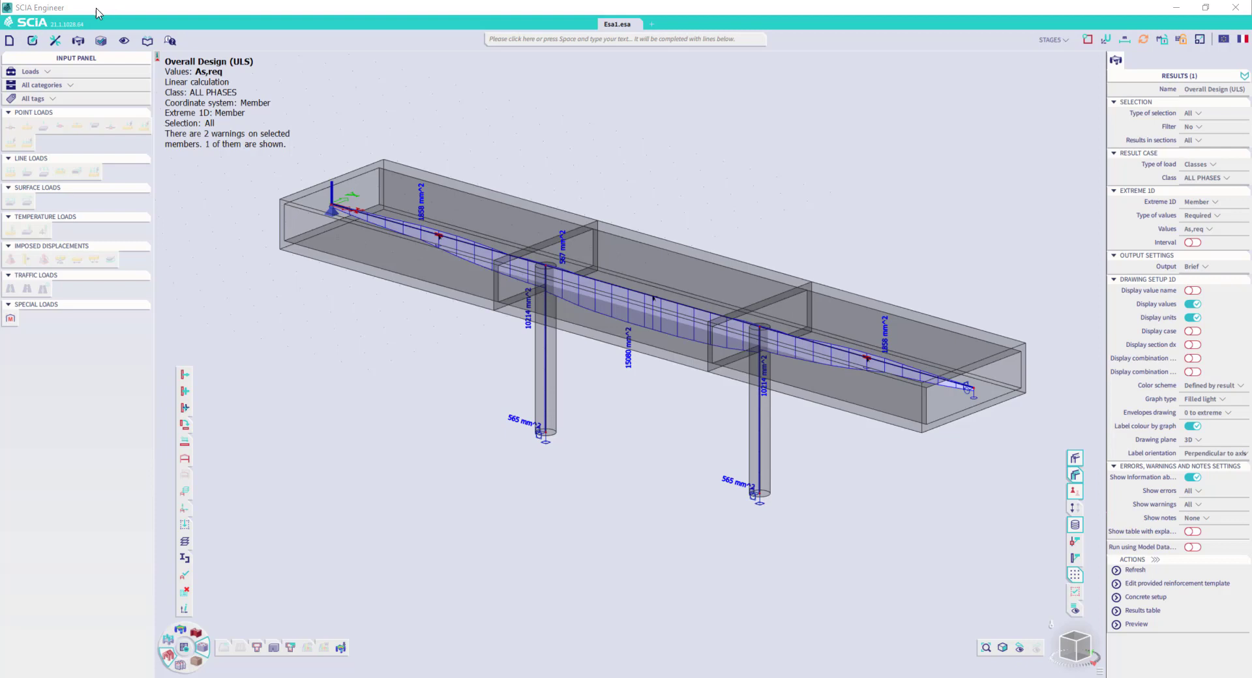
Set the input panel to the Structure workstation and switch to the presentation slide EXEMPLE with the construction stages.
left_click(55, 40)
key("Escape")
left_click(79, 72)
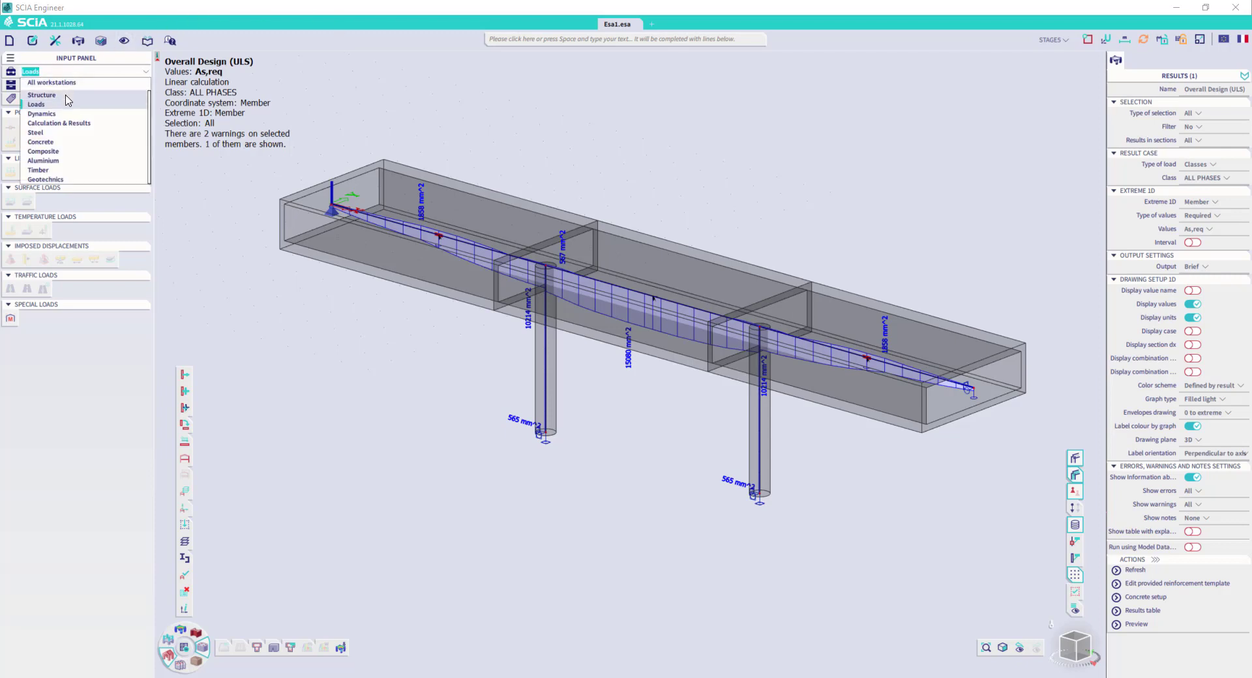
left_click(42, 95)
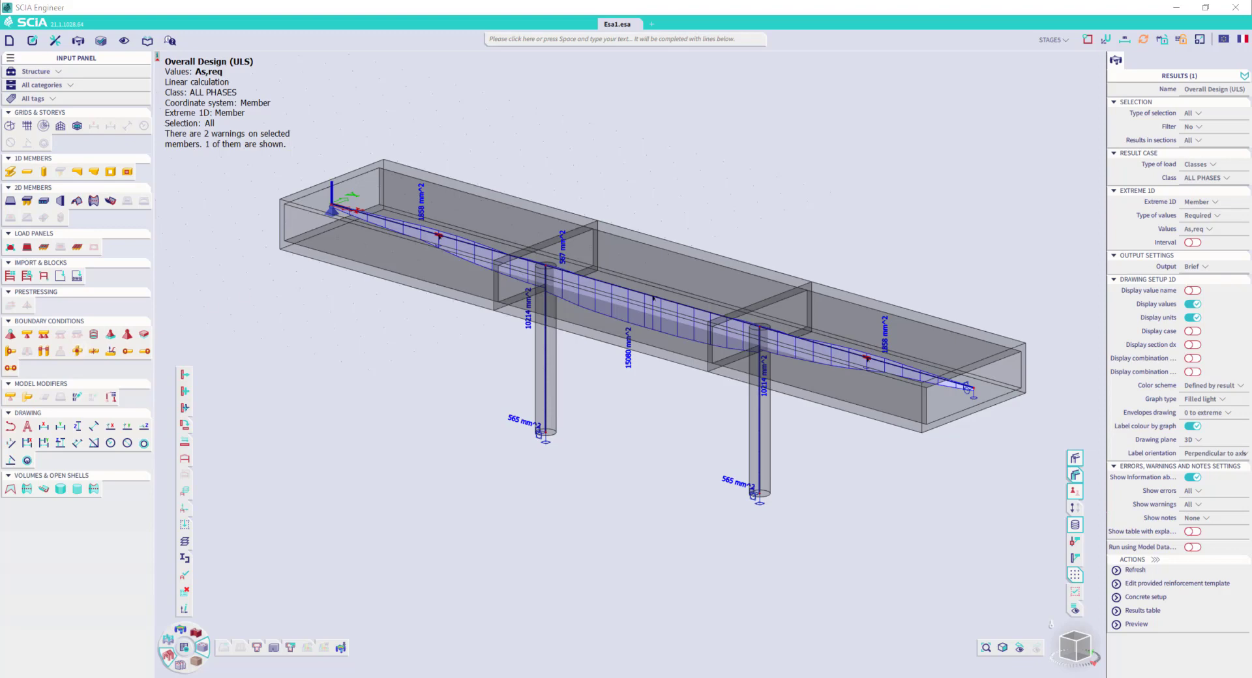
key("alt+Tab")
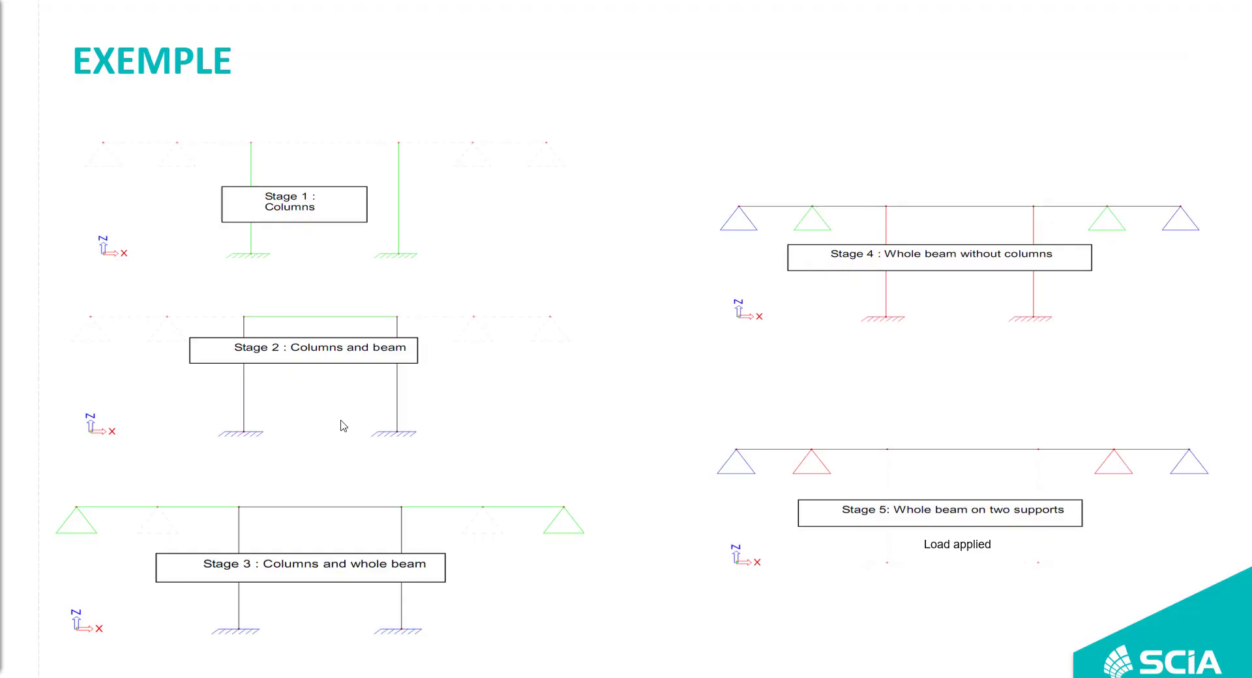